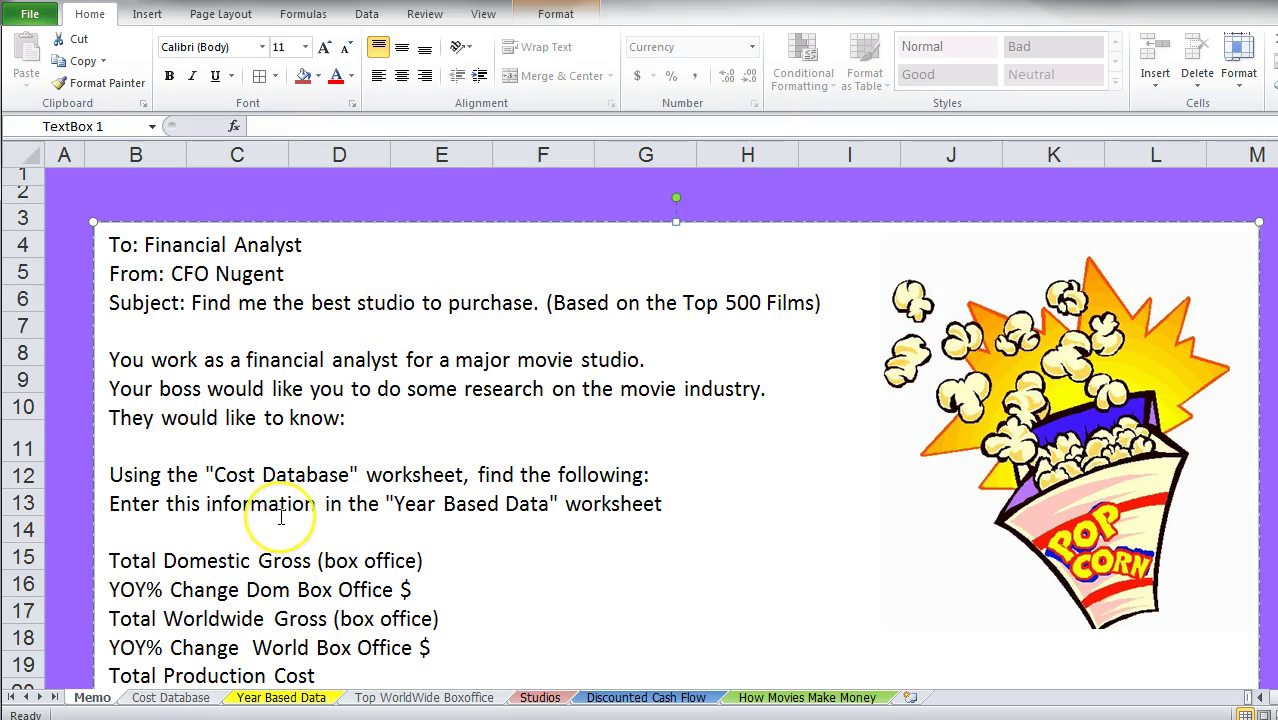
Step: Review the memo's list of required figures alongside the Cost Database, Year Based Data and Top WorldWide Boxoffice worksheets
scroll(270, 510, "down", 1)
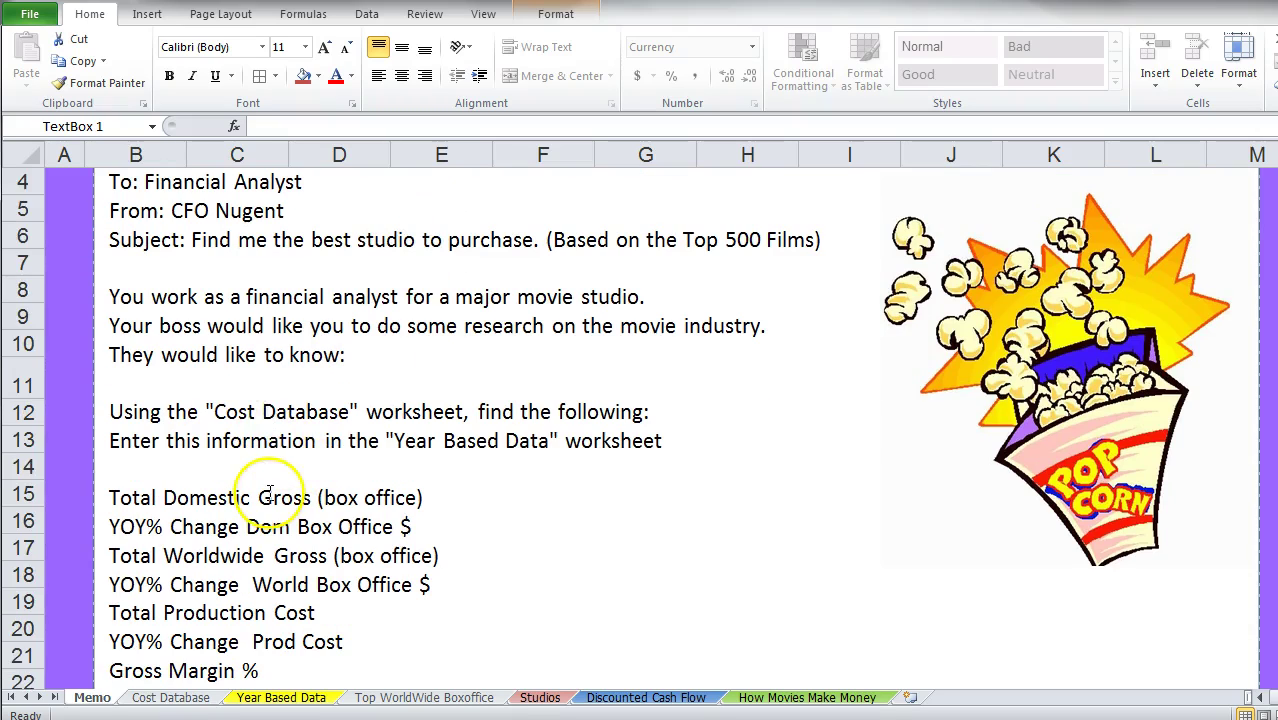
left_click(168, 698)
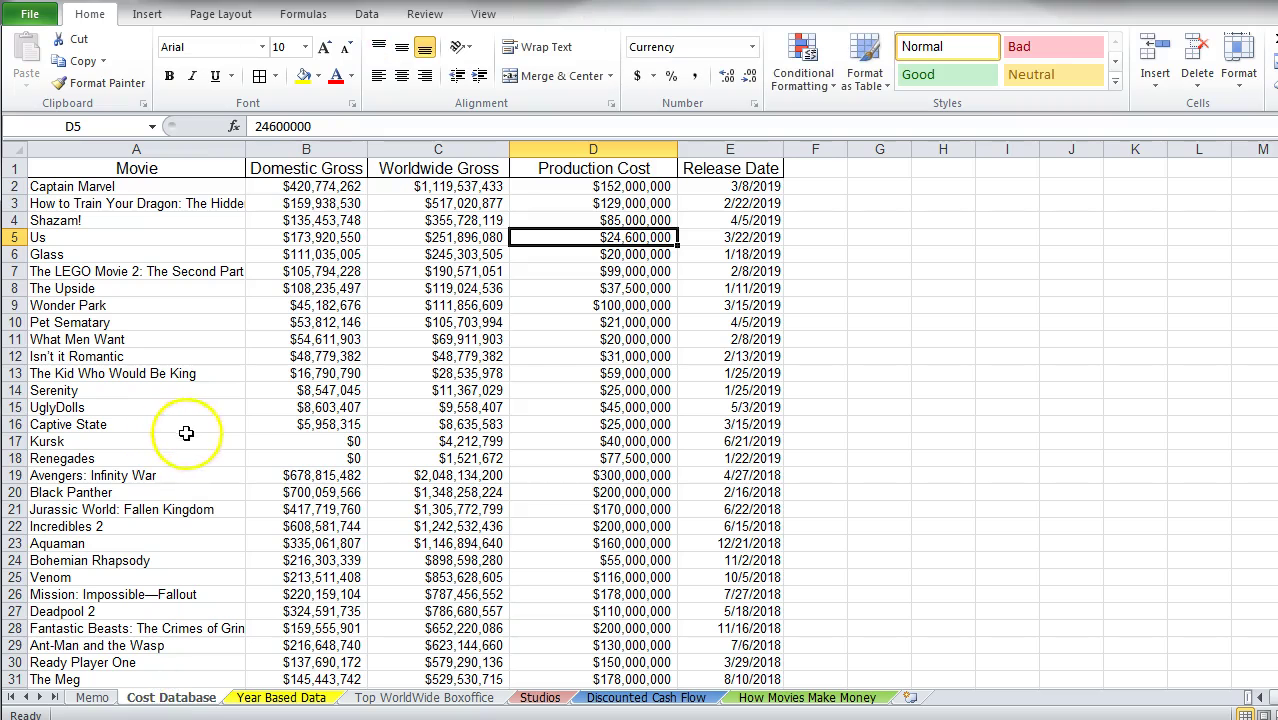
left_click(270, 698)
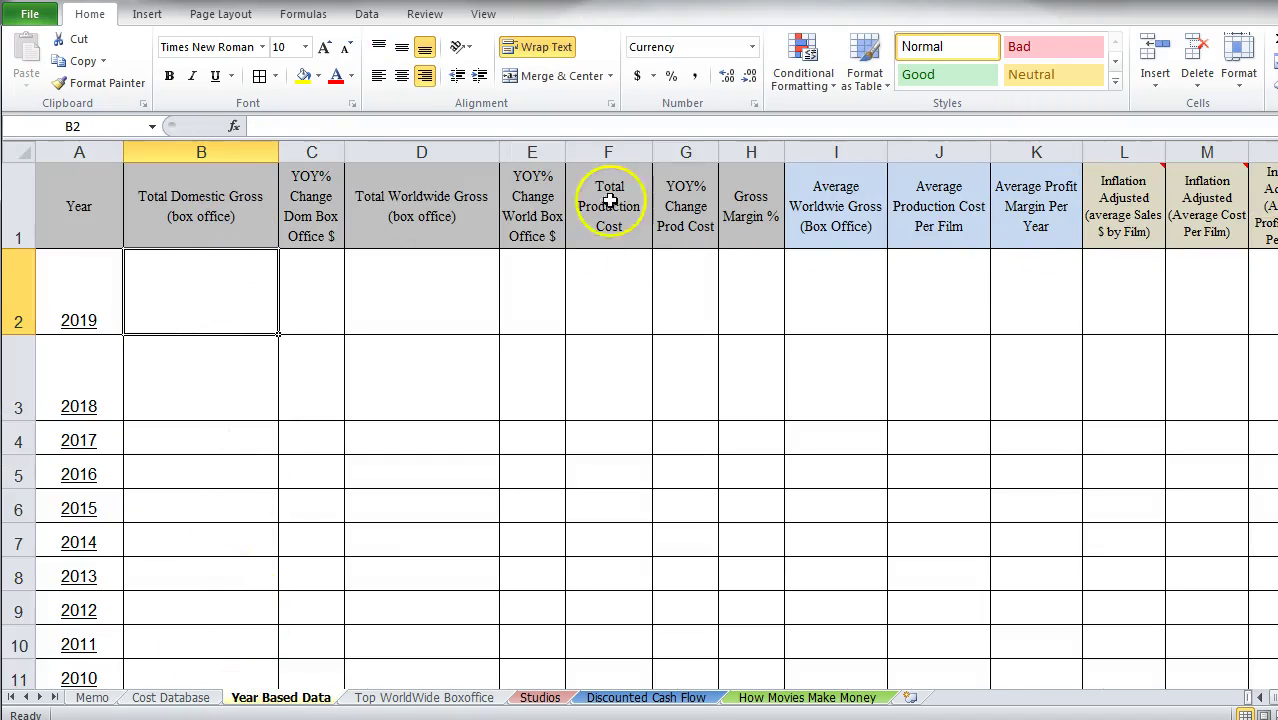
left_click(92, 698)
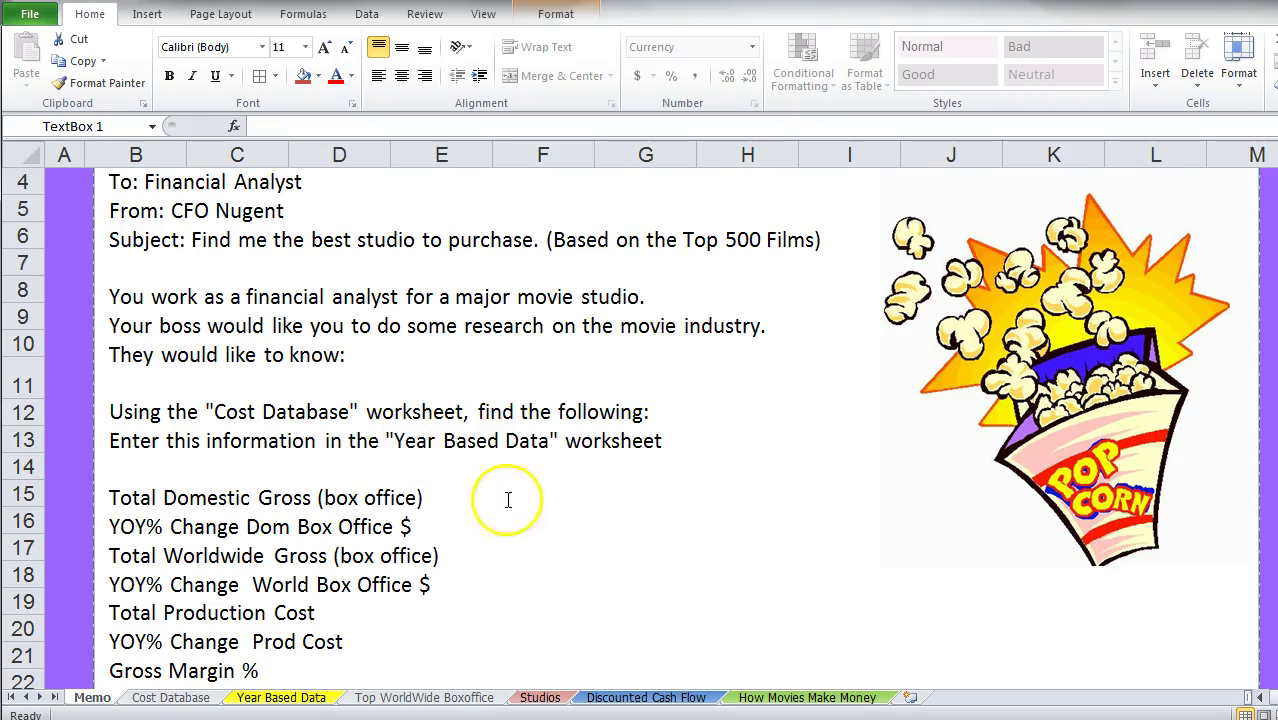
scroll(340, 503, "down", 3)
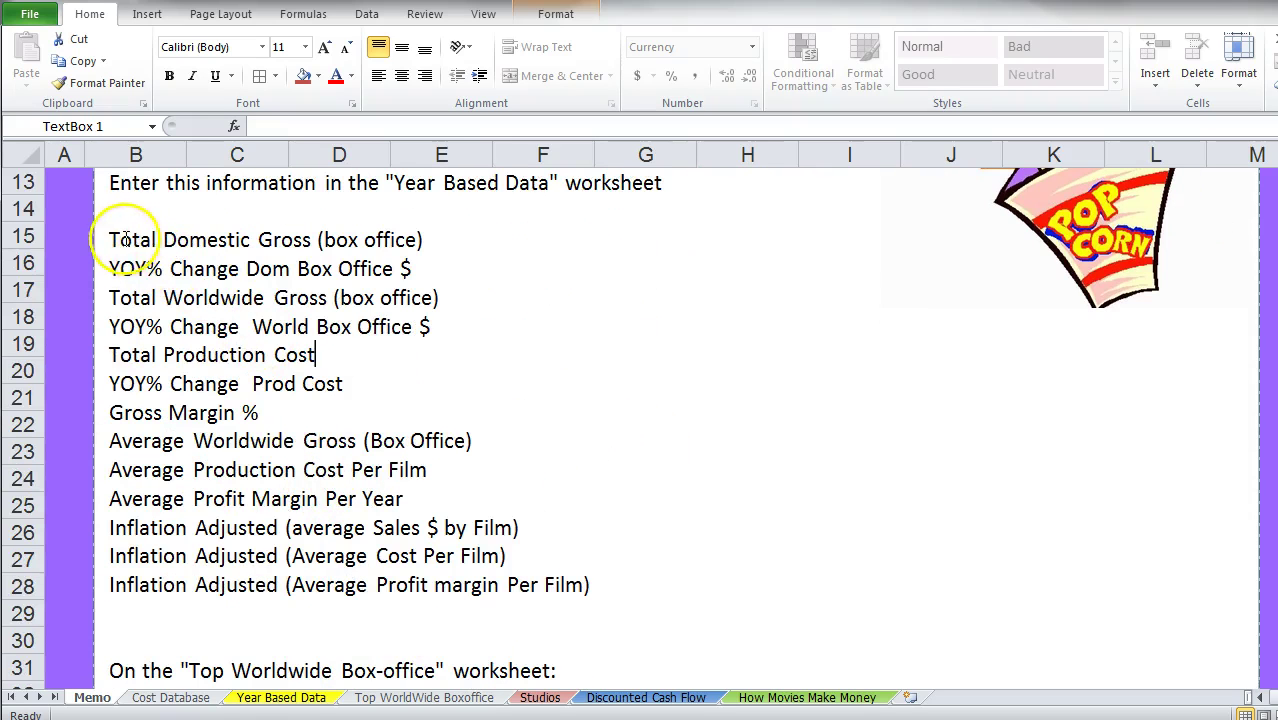
left_click_drag(107, 236, 628, 587)
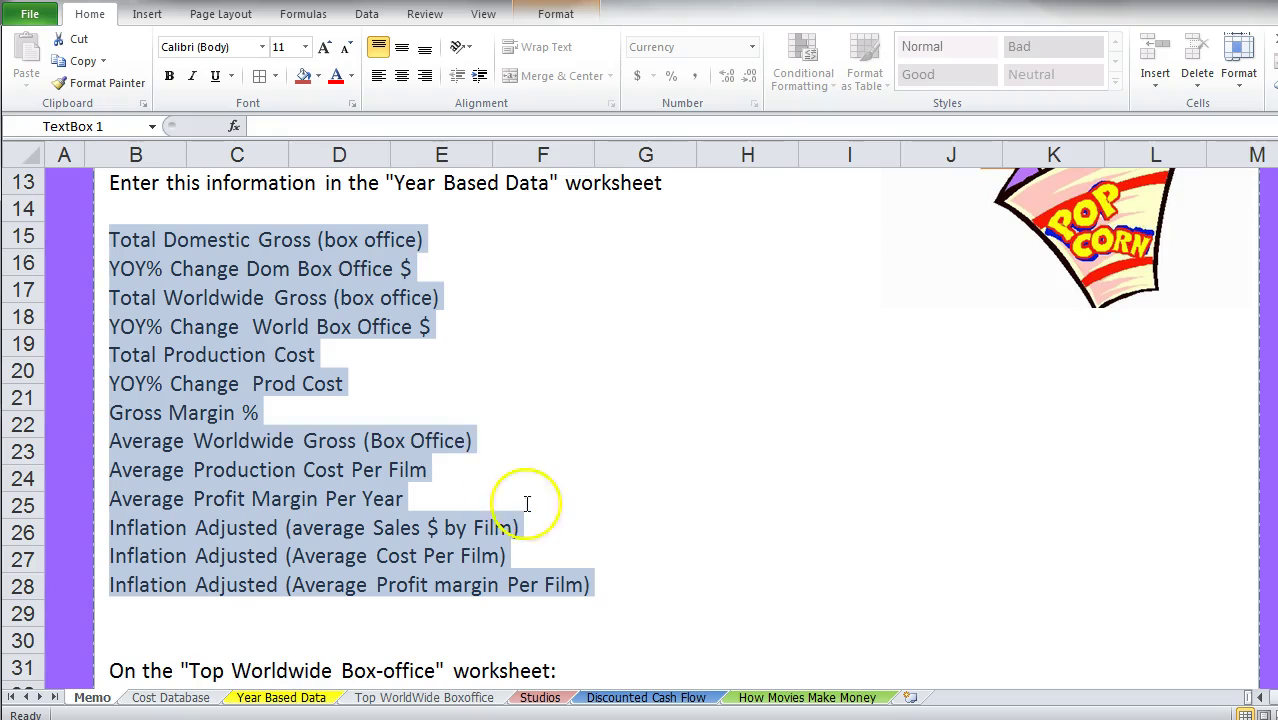
left_click(390, 697)
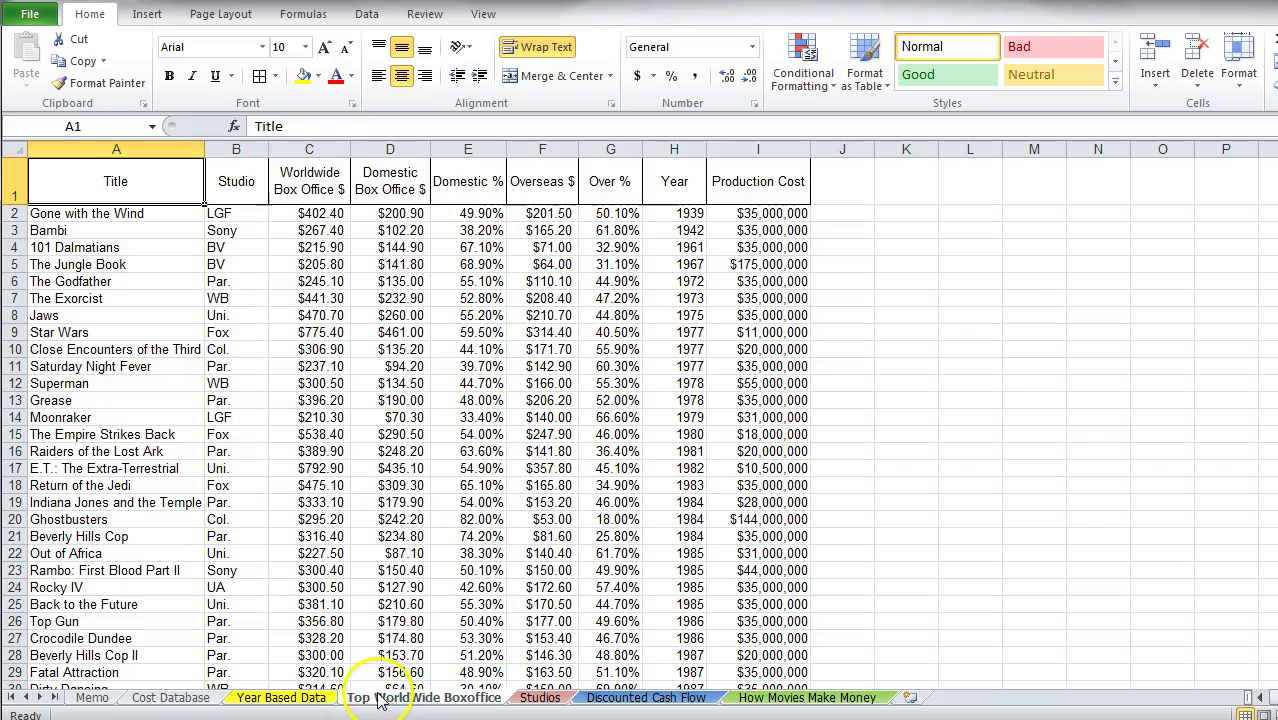
left_click(281, 697)
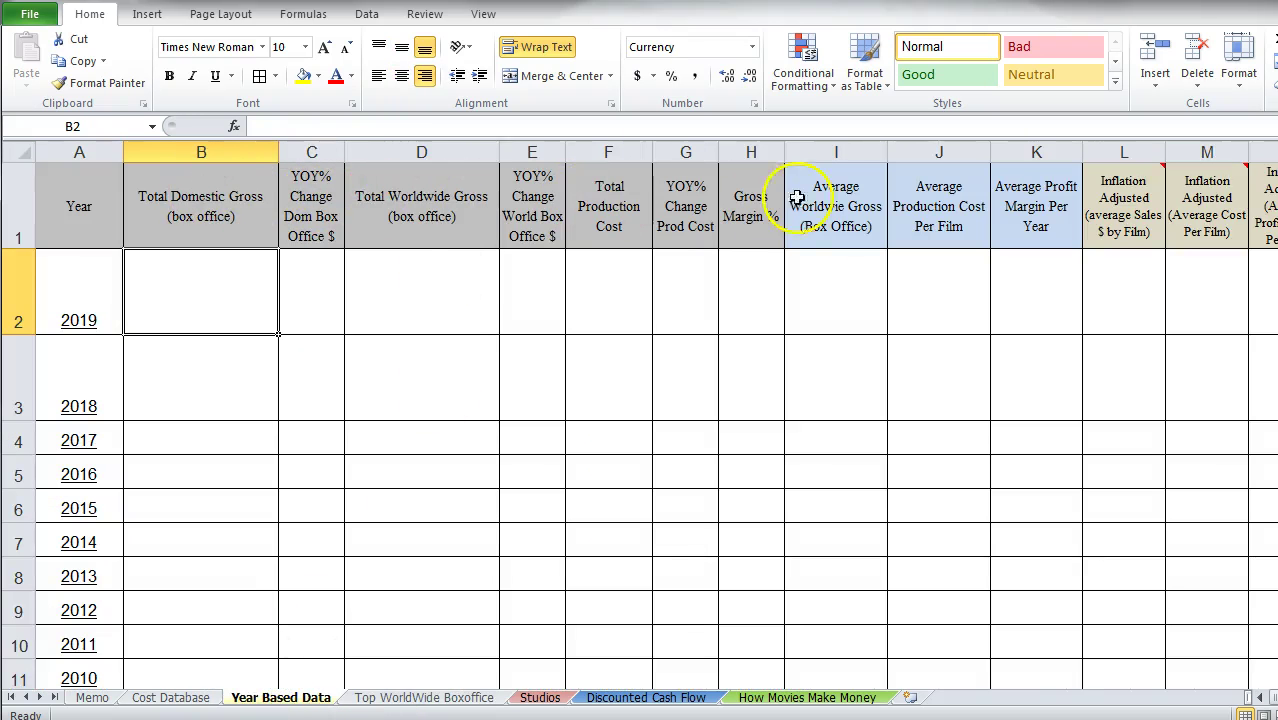
left_click(160, 700)
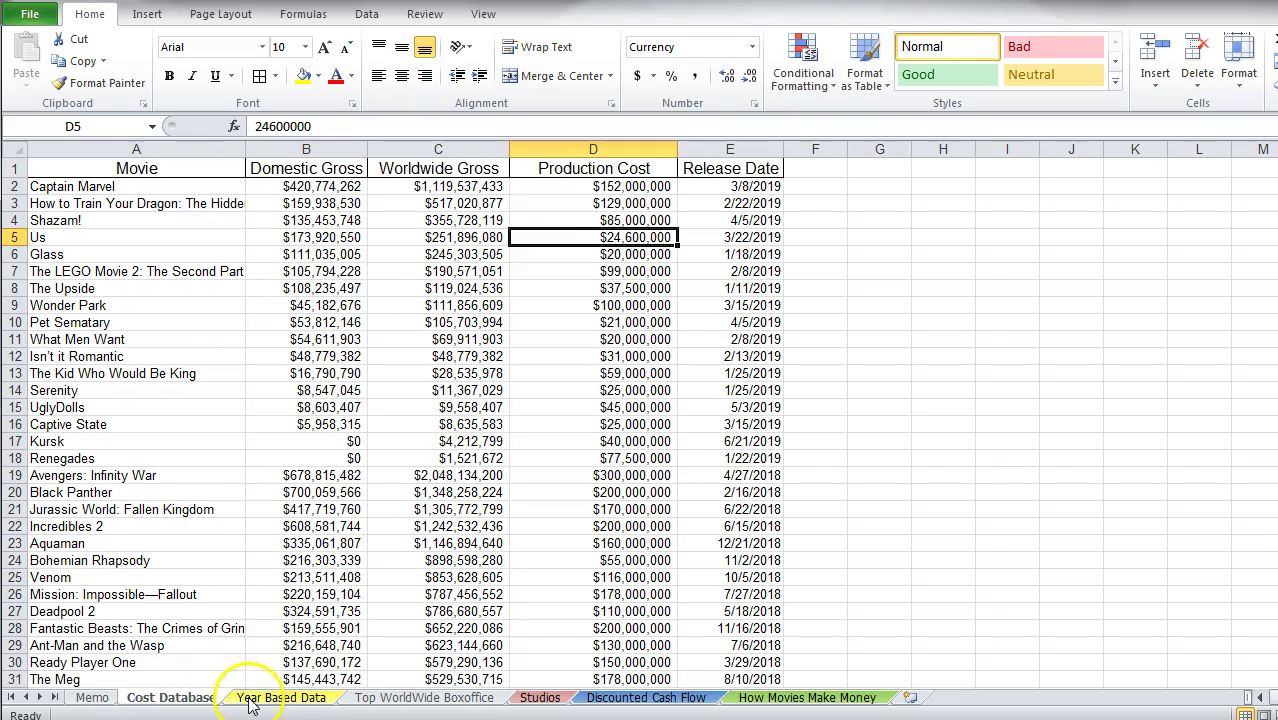
left_click(281, 697)
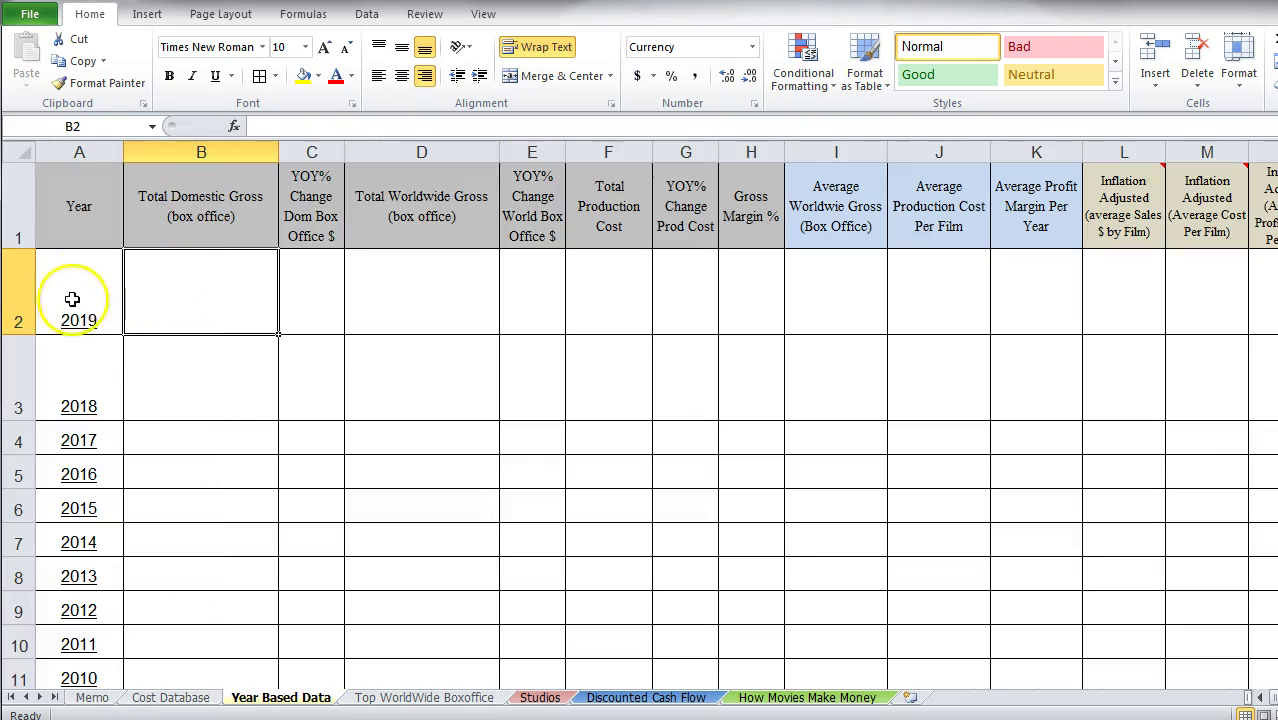
Step: On Year Based Data, make the header row slightly taller and give all the year rows from row 2 down one uniform, compact height
left_click_drag(74, 294, 76, 590)
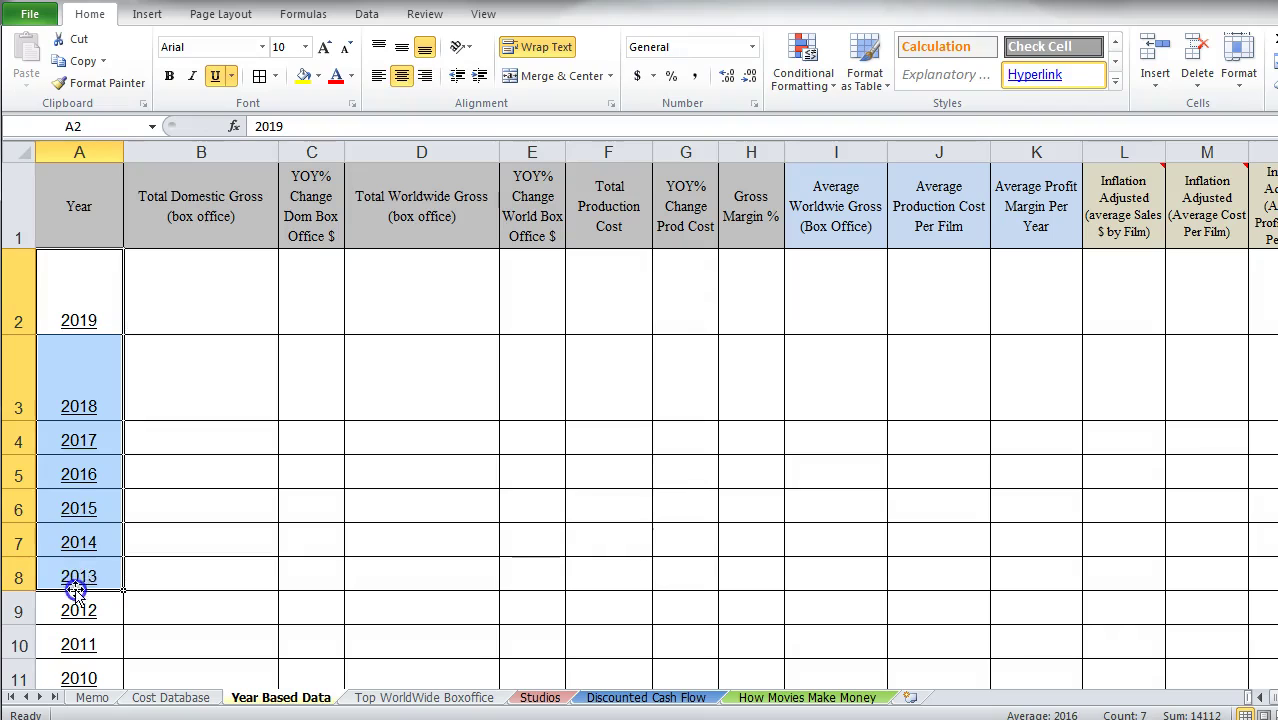
left_click(62, 151)
left_click_drag(18, 244, 20, 264)
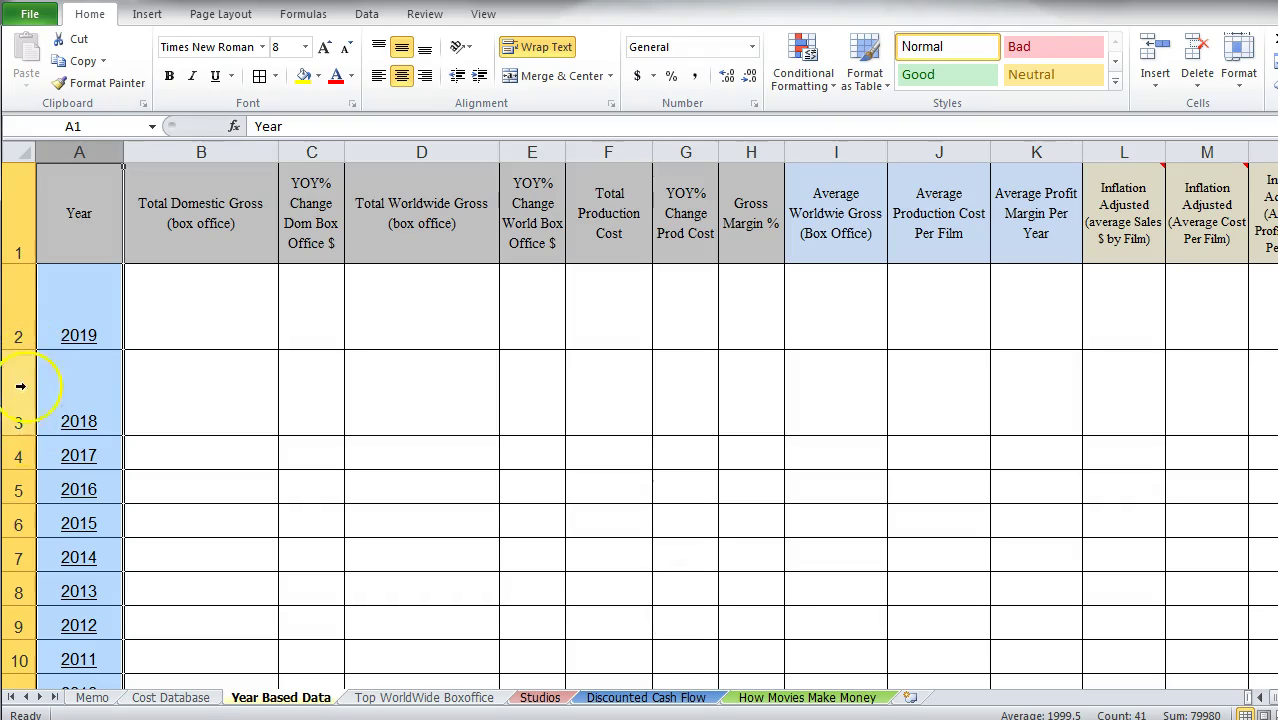
left_click_drag(18, 274, 37, 297)
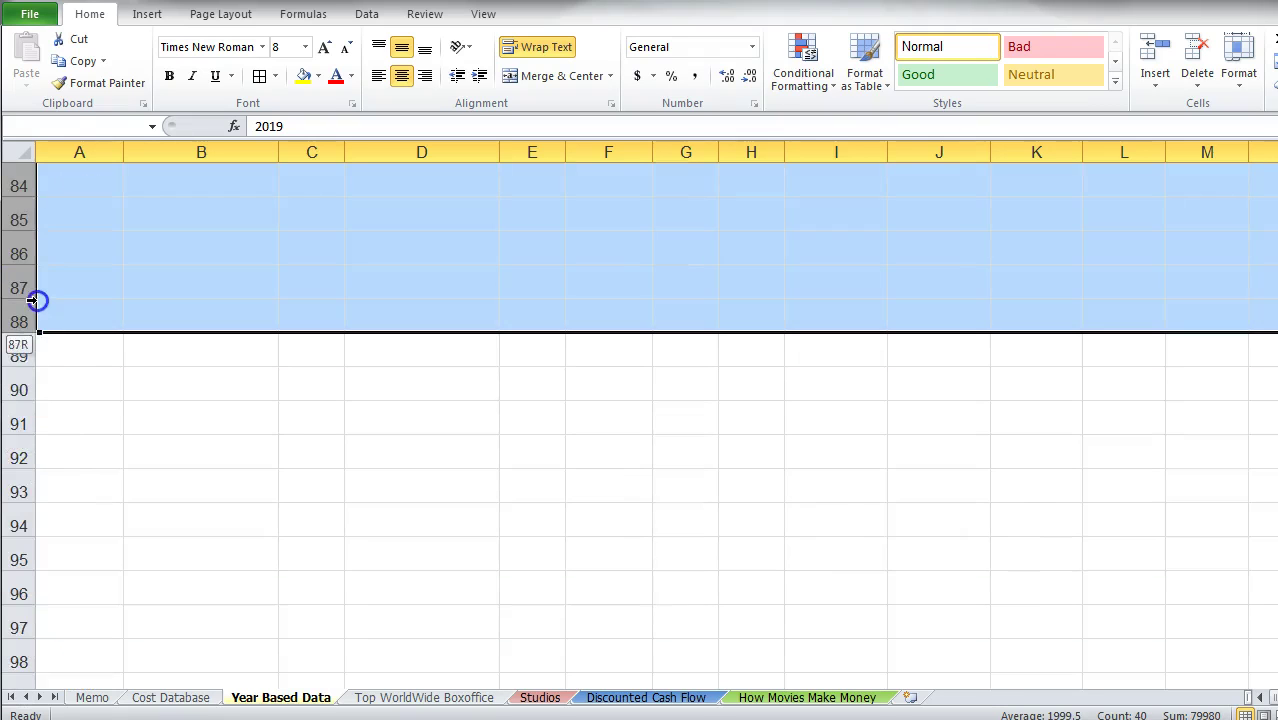
scroll(248, 497, "up", 5)
scroll(248, 497, "up", 20)
scroll(143, 385, "down", 1)
scroll(8, 328, "up", 1)
left_click_drag(30, 340, 33, 298)
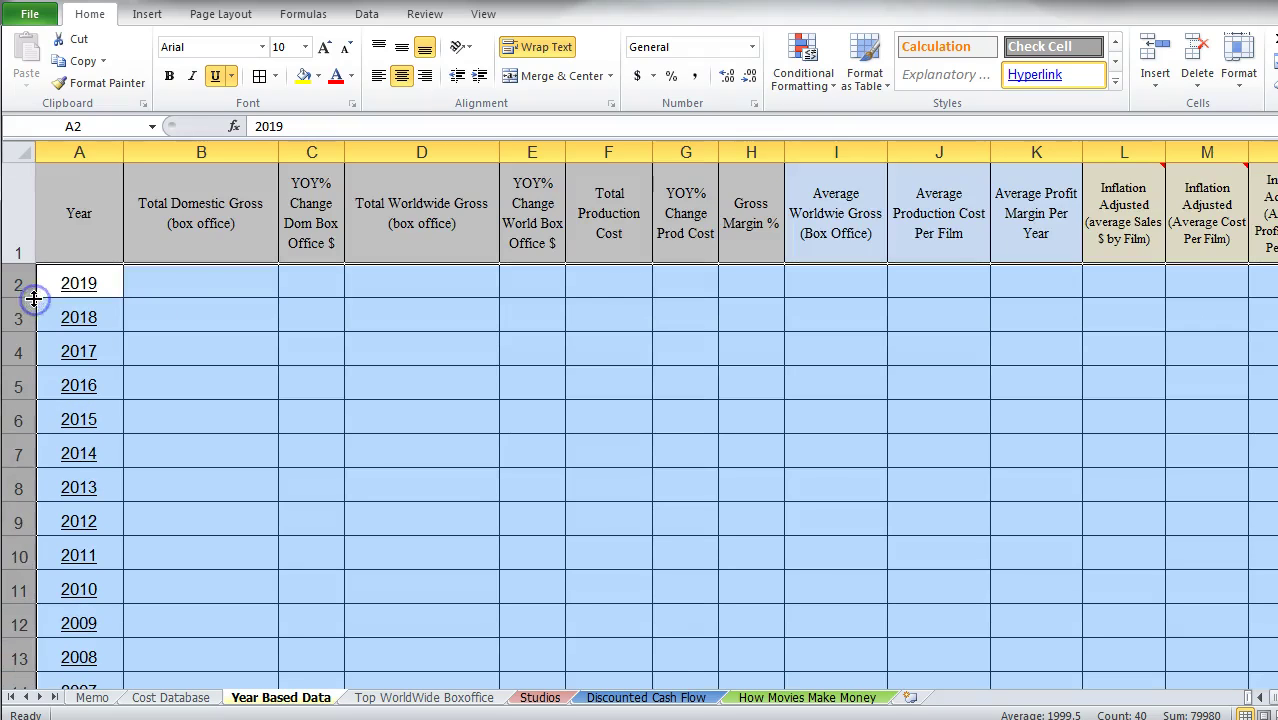
left_click(174, 306)
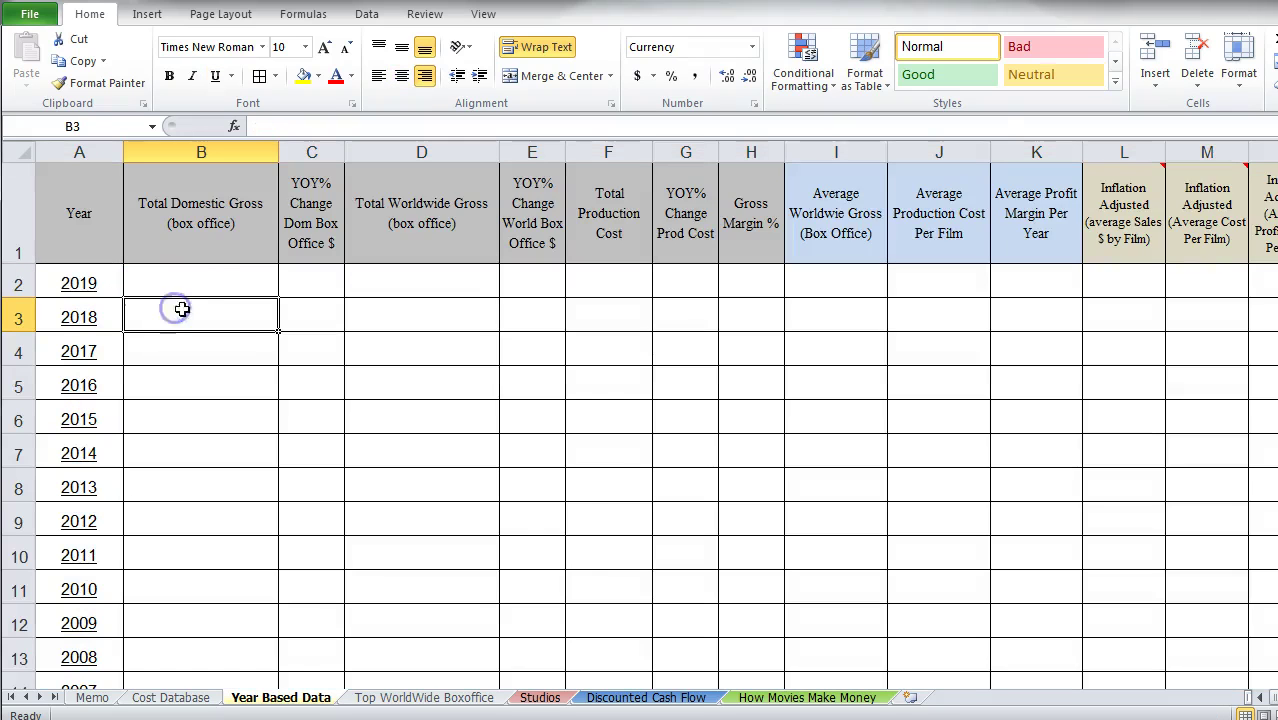
Step: On Cost Database, split all Release Date values from E2 down with Text to Columns, delimited by Tab and "/", in General format
left_click(175, 241)
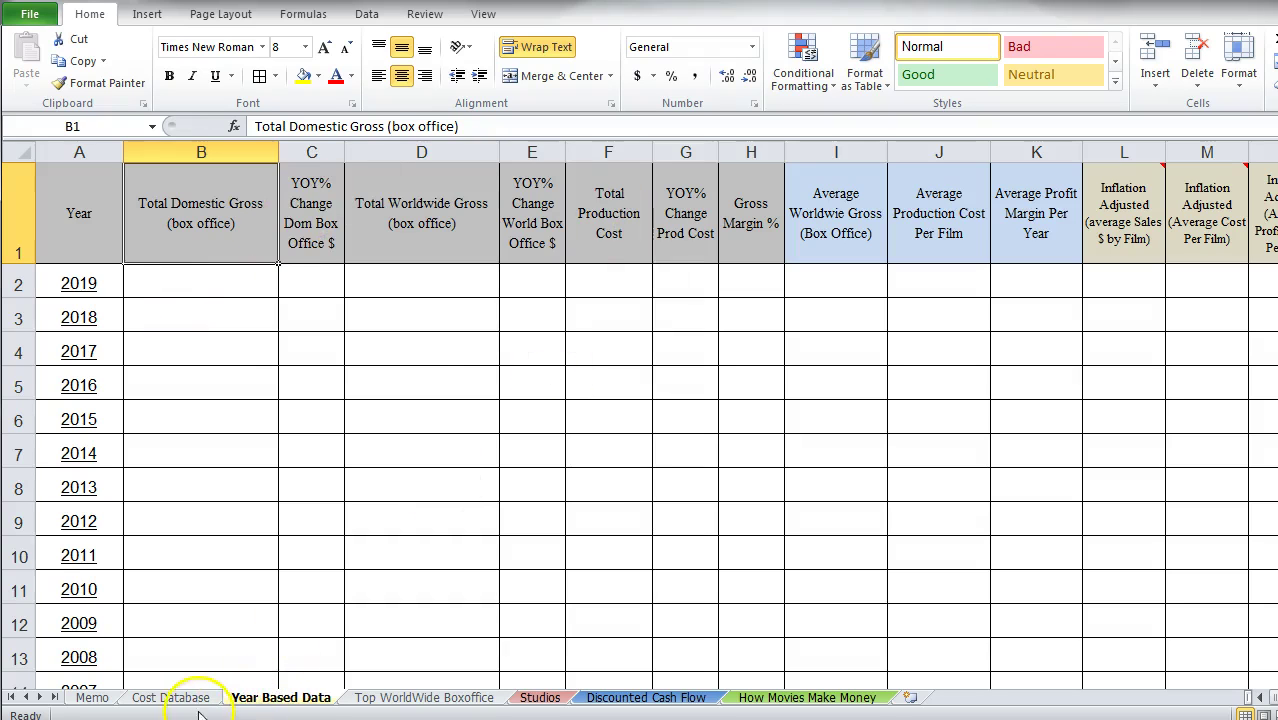
left_click(152, 698)
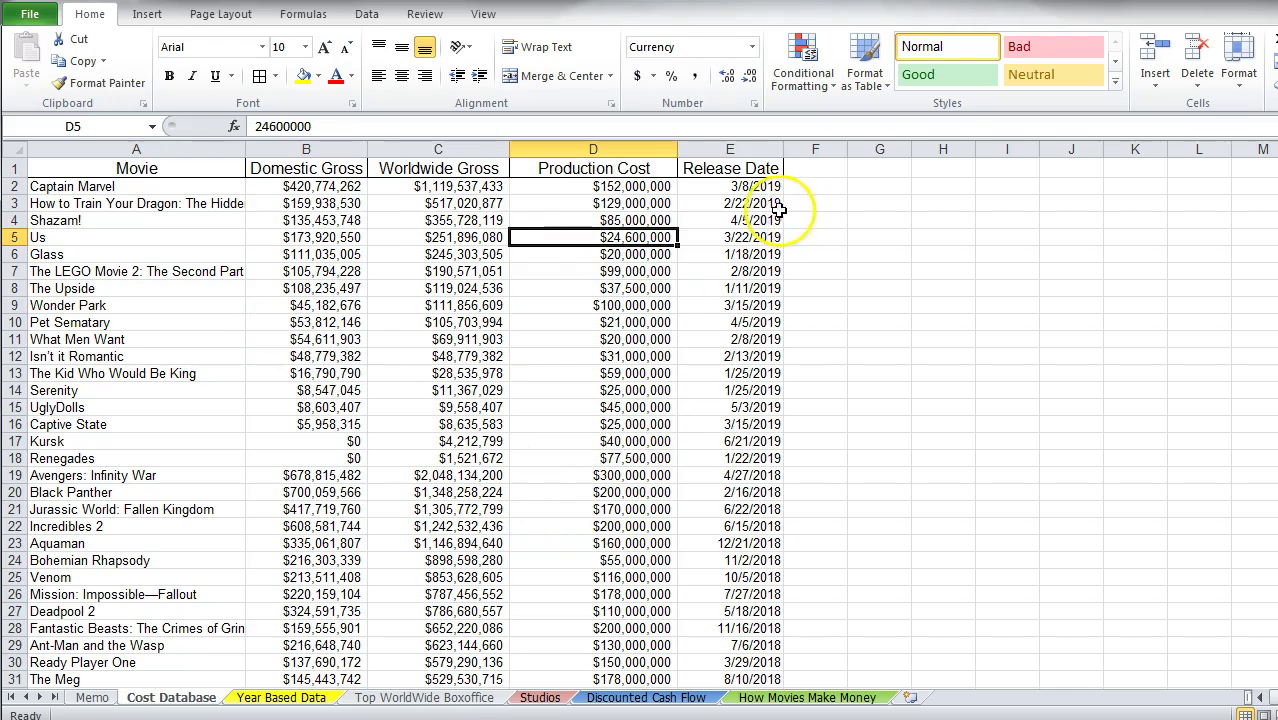
left_click(727, 187)
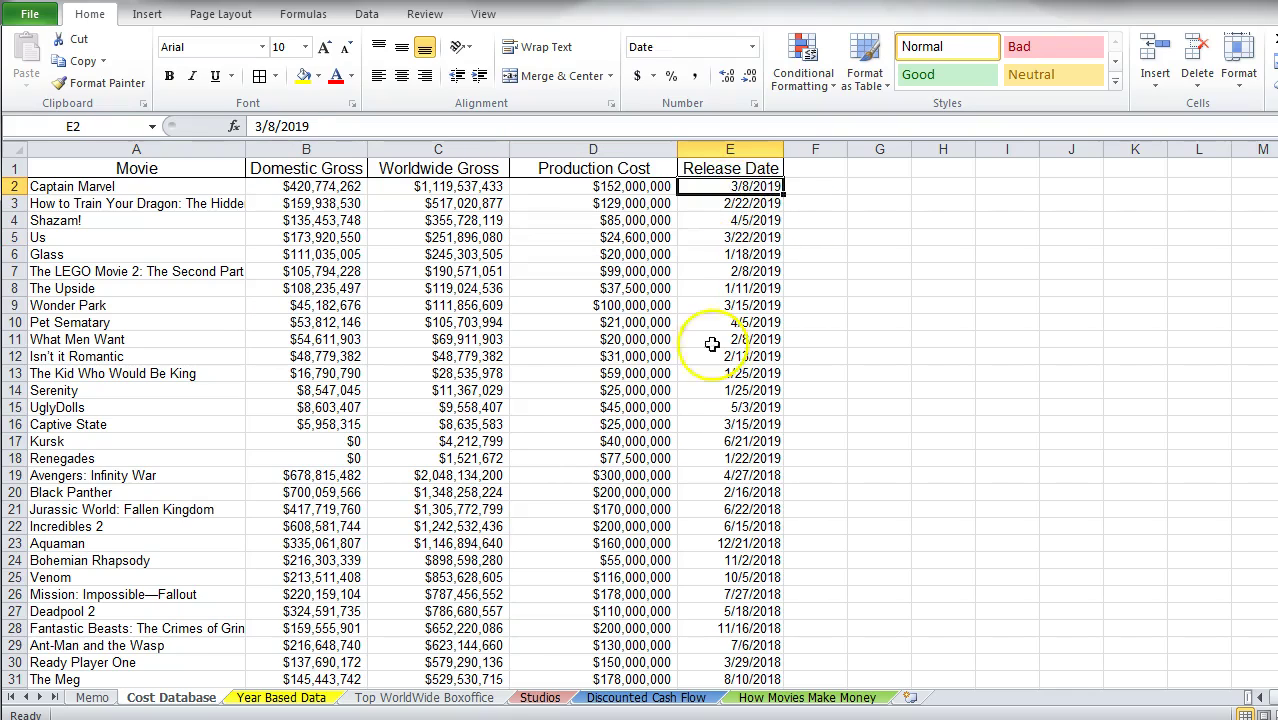
key("shift+Down")
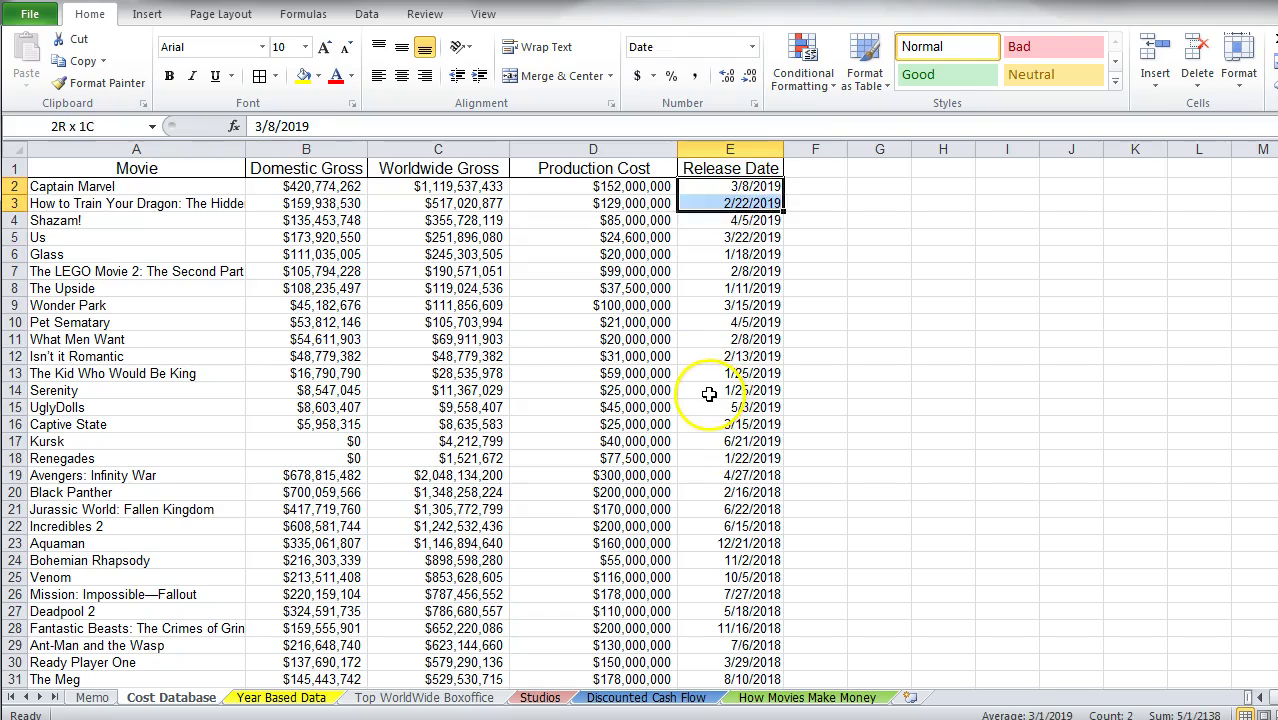
key("ctrl+shift+Down")
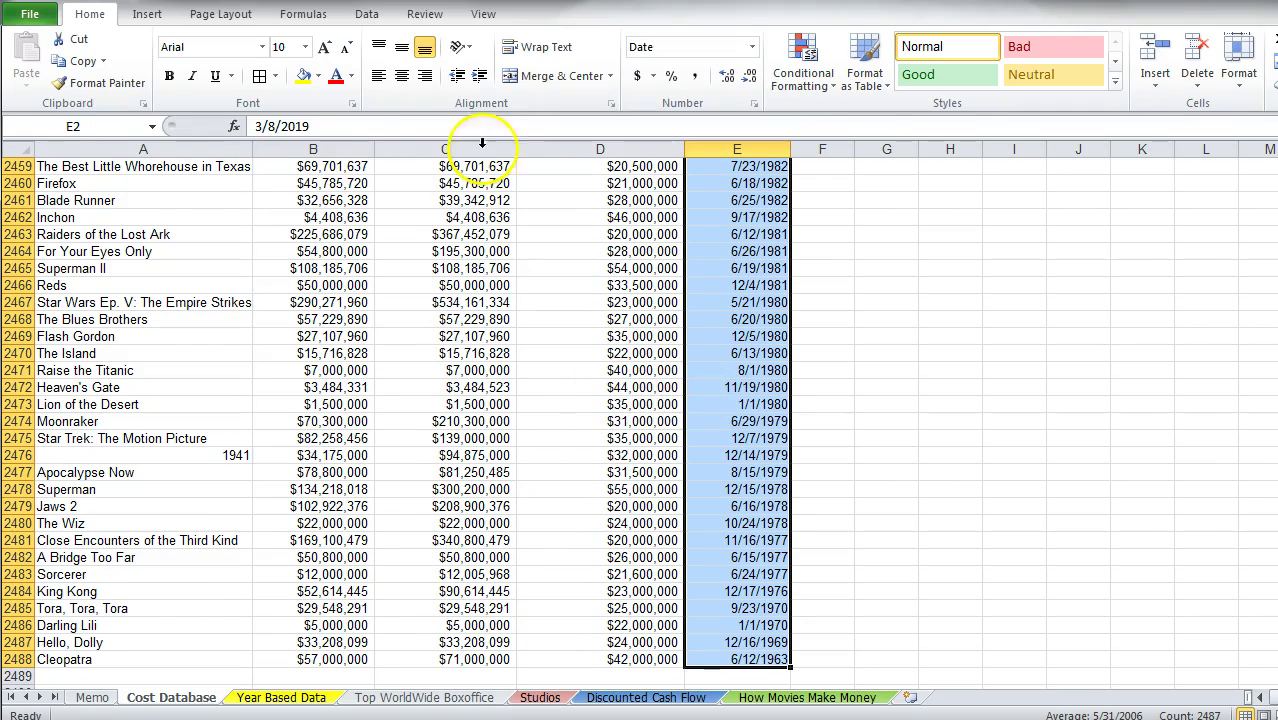
left_click(362, 14)
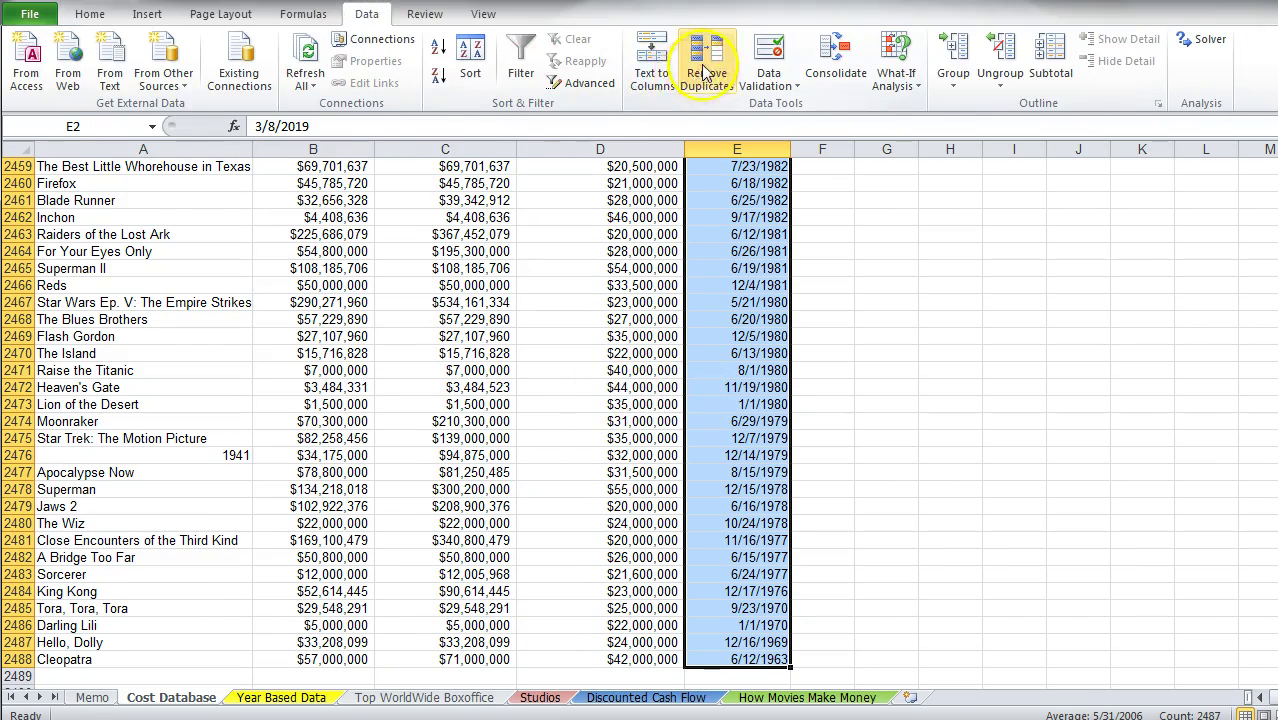
left_click(652, 58)
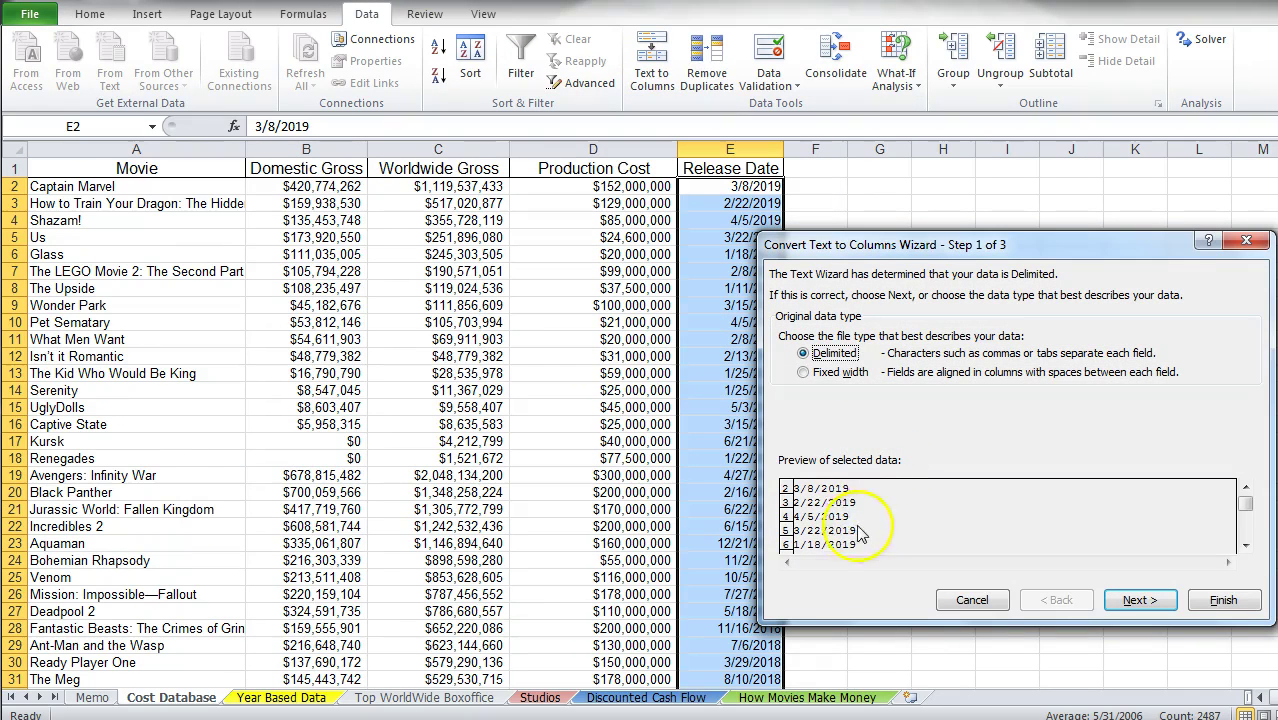
left_click(1138, 600)
left_click(786, 410)
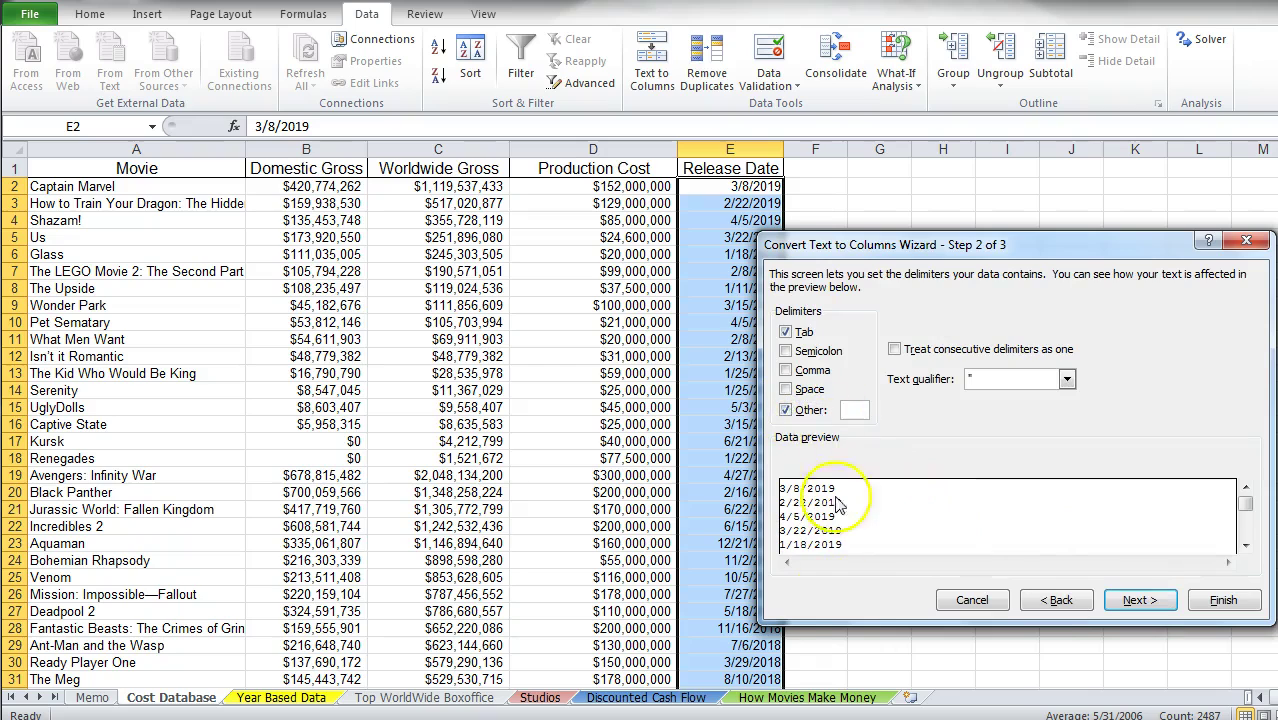
type("/")
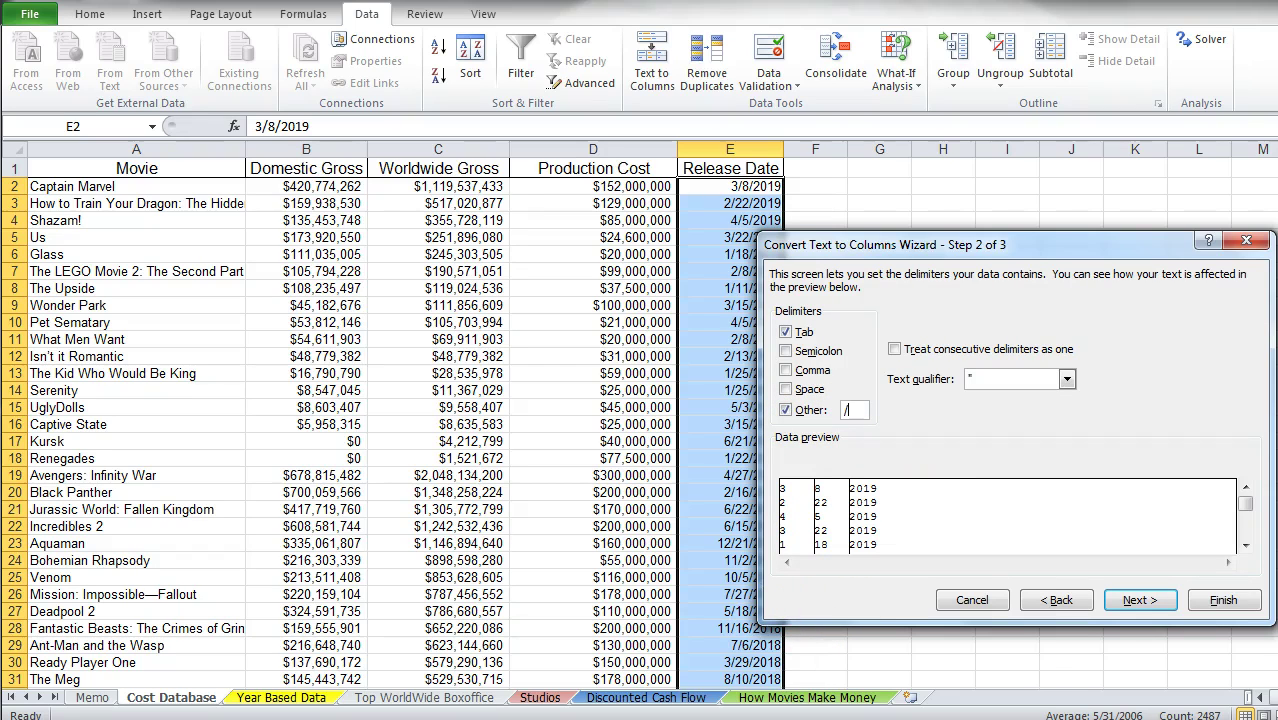
left_click(1148, 603)
left_click(1222, 601)
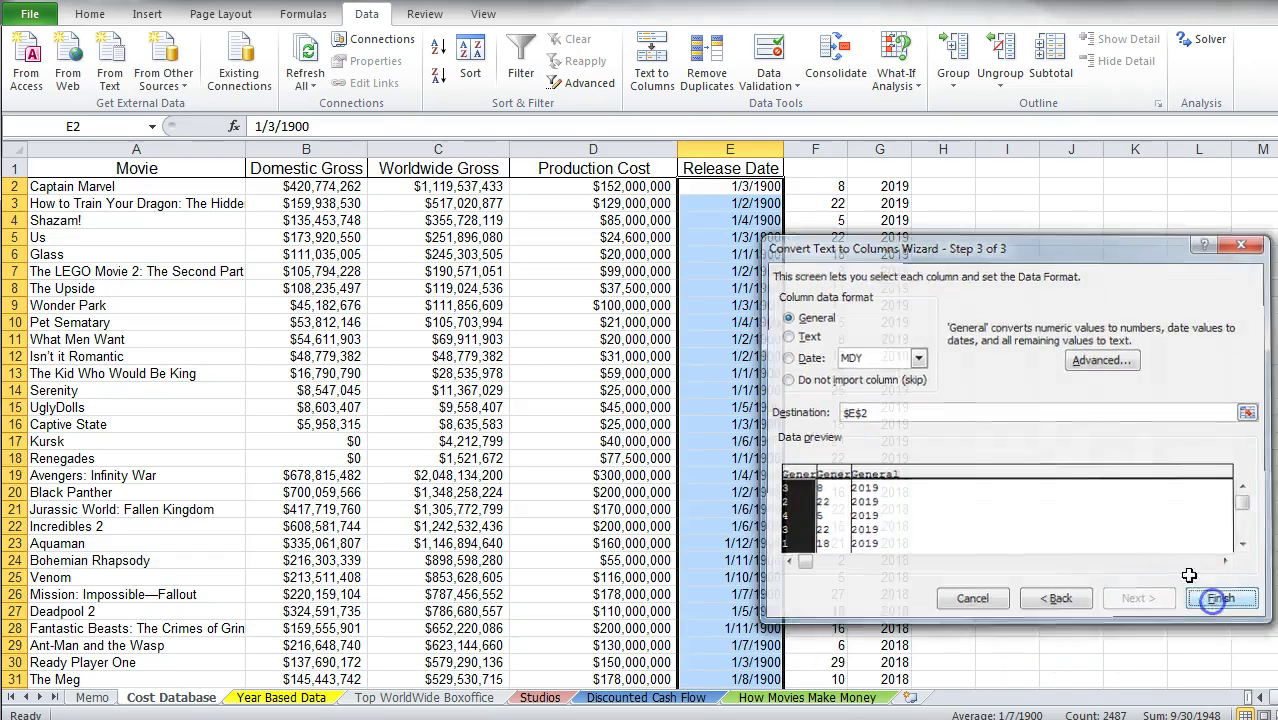
Step: Copy all the split-out years from G2 down and paste them over the Release Date values starting at E2
left_click(895, 186)
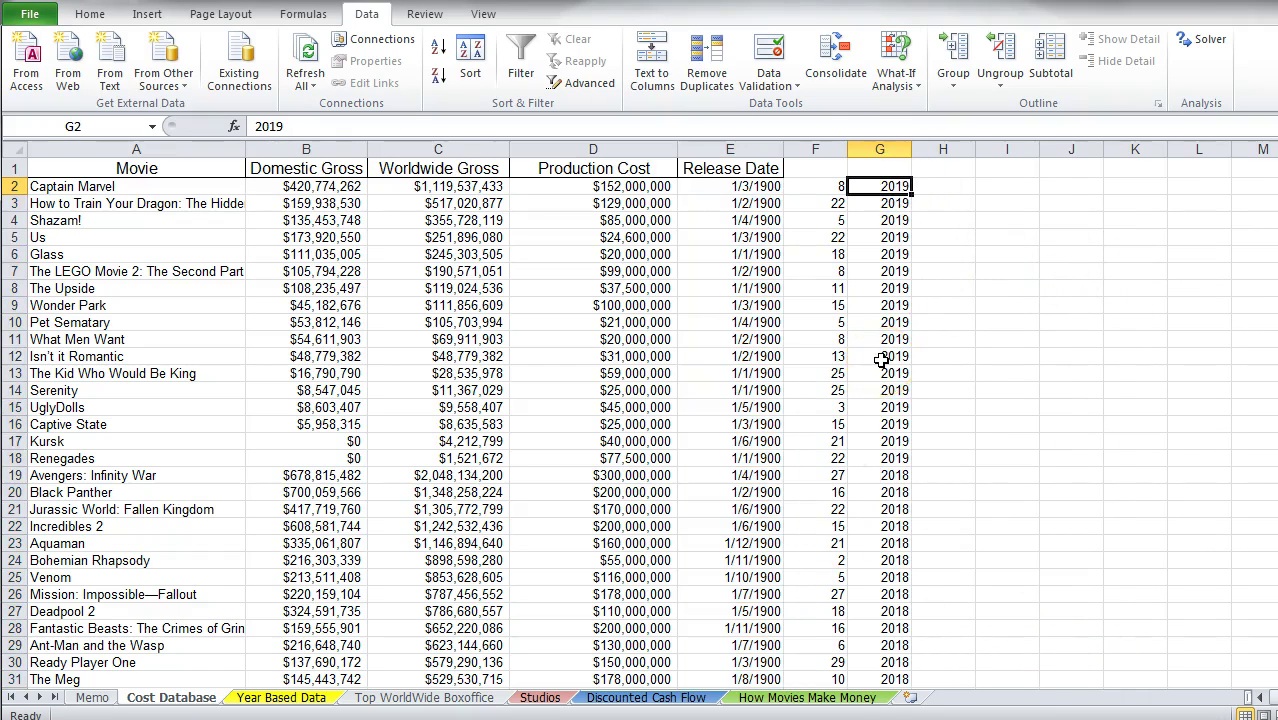
key("ctrl+shift+Down")
key("ctrl+c")
key("Left")
key("Left")
key("Left")
key("Right")
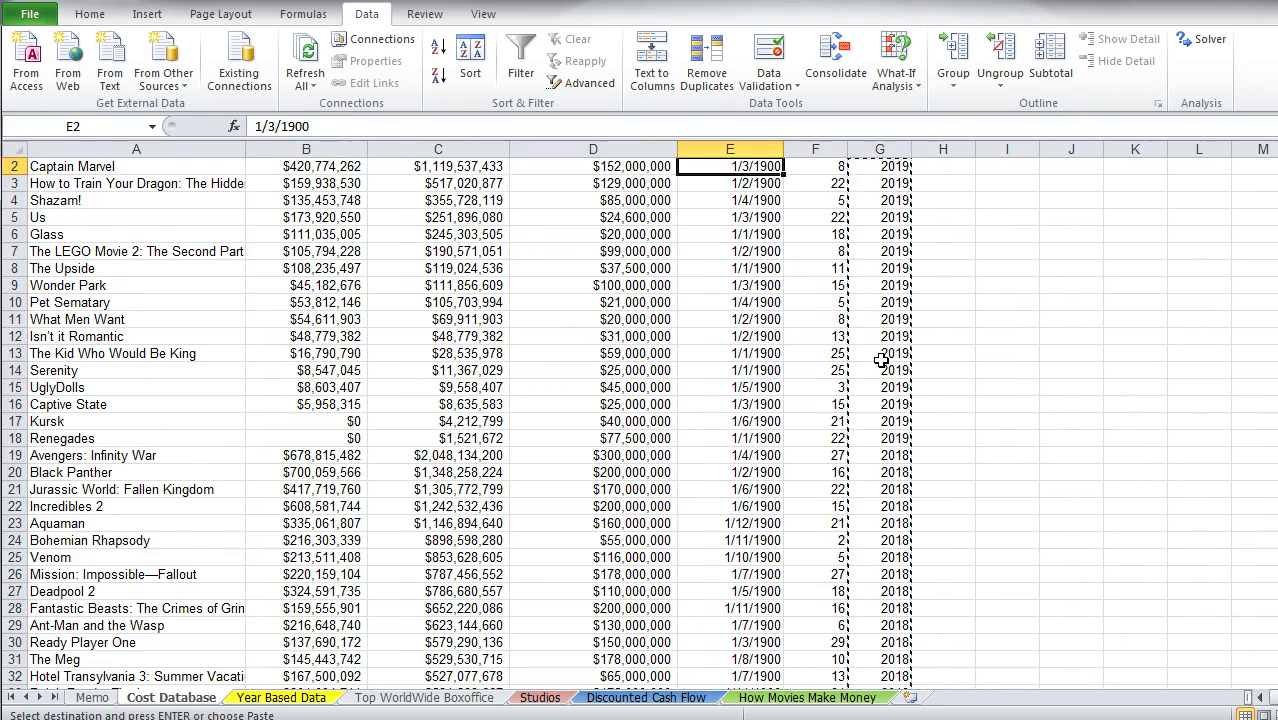
key("Up")
key("Down")
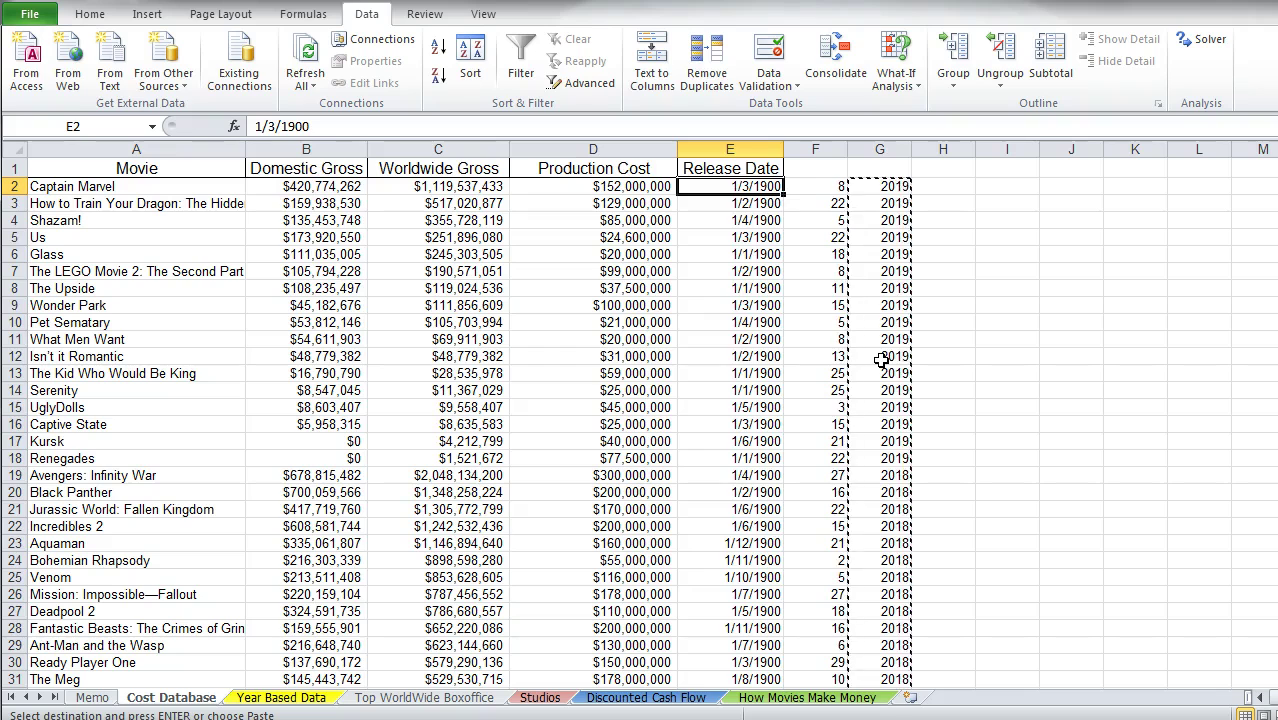
key("ctrl+v")
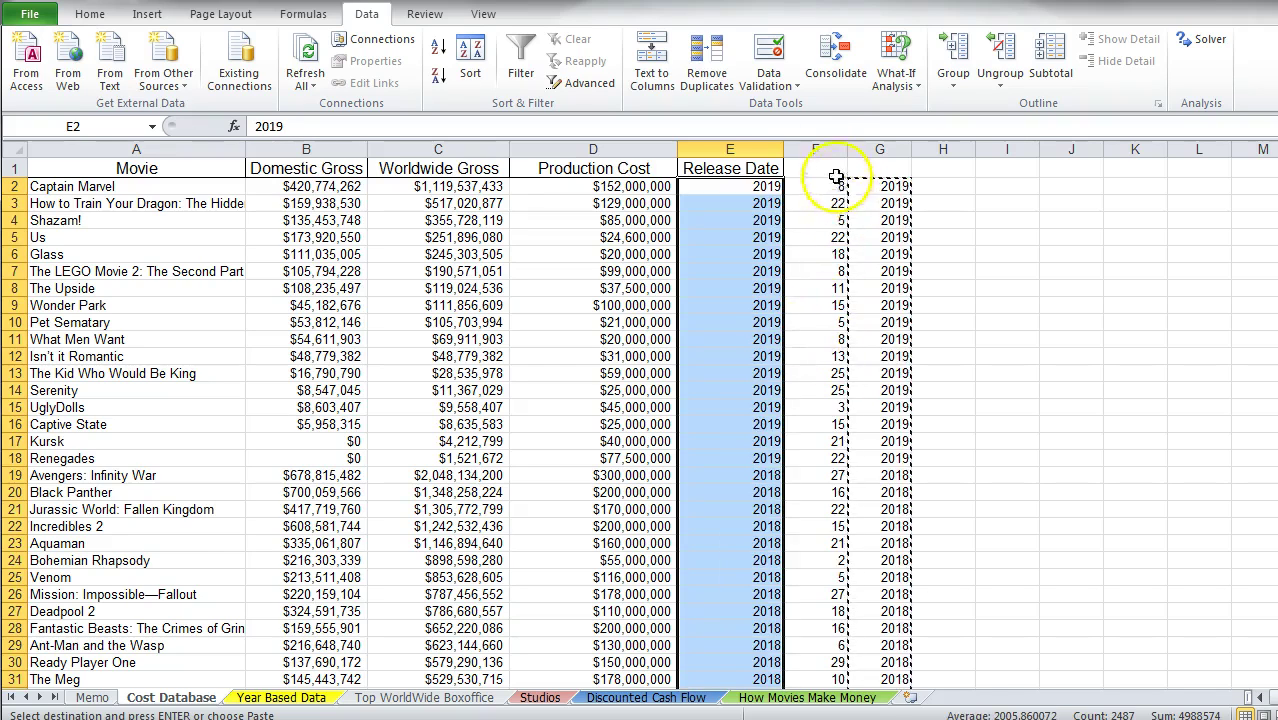
Step: Delete the leftover day and year columns F and G, and check the years in the Release Date column
left_click_drag(818, 149, 878, 150)
right_click(878, 155)
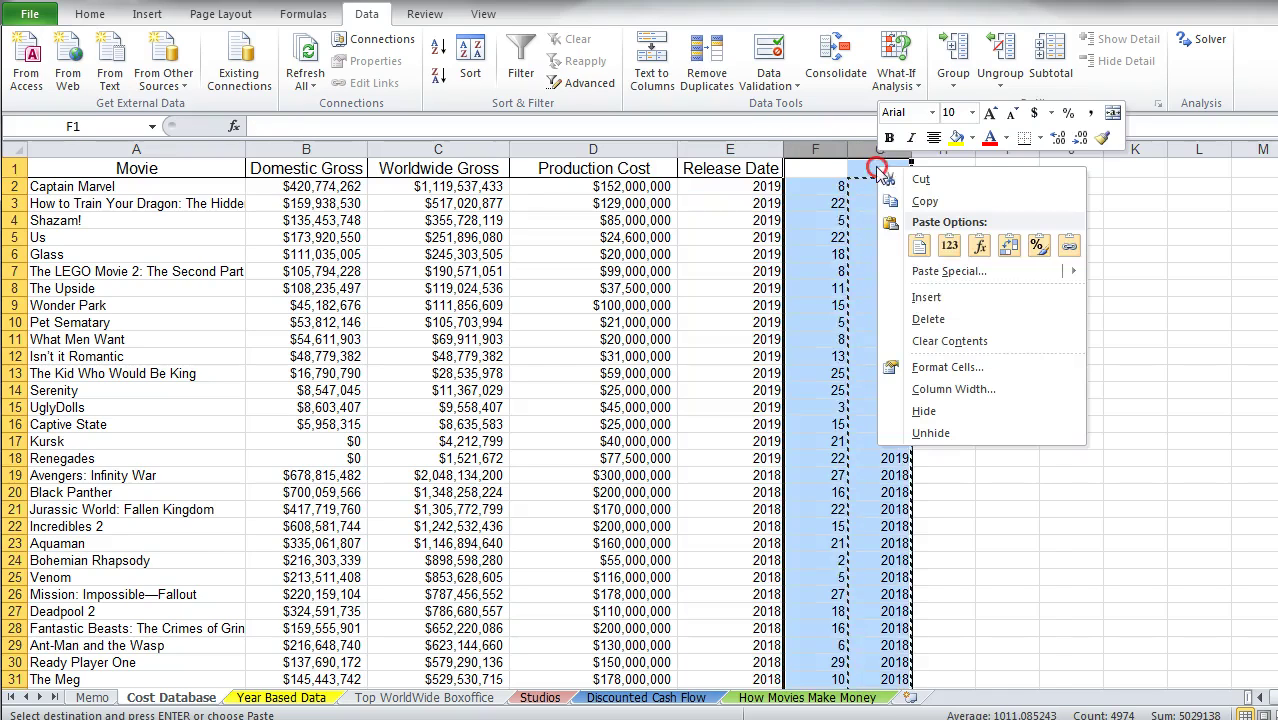
left_click(928, 318)
left_click(730, 220)
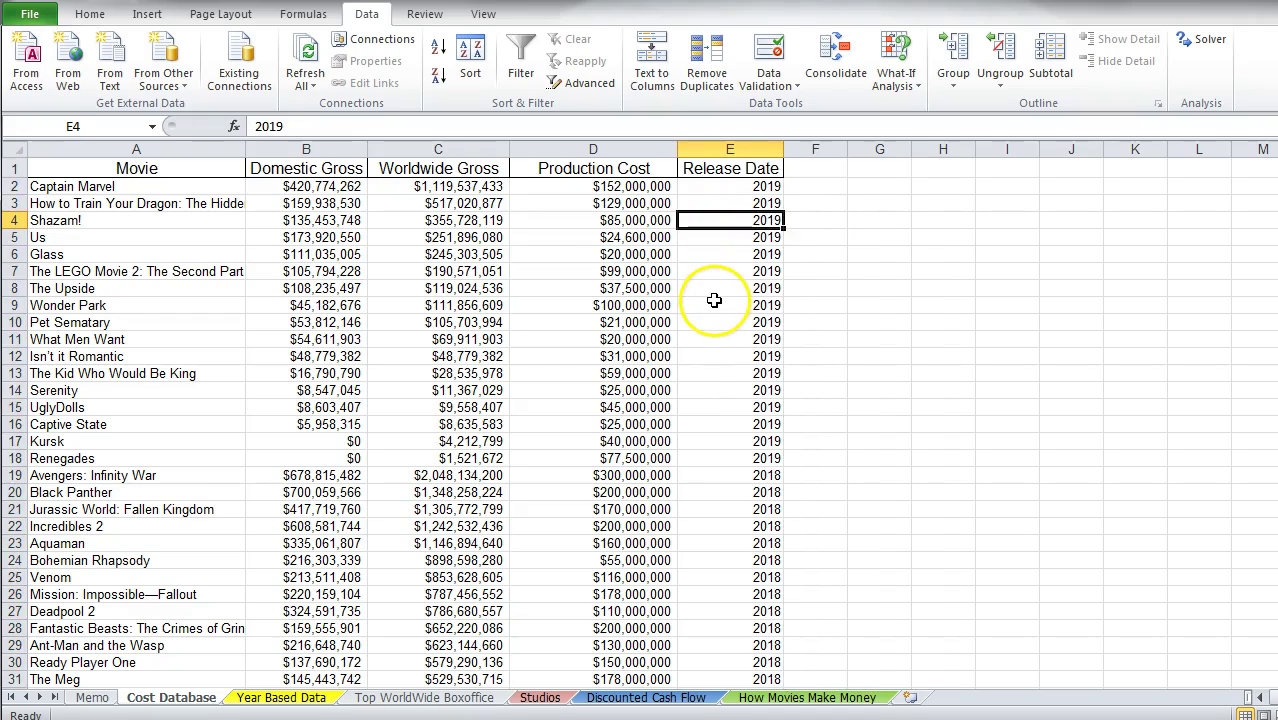
scroll(730, 296, "down", 3)
scroll(740, 250, "up", 3)
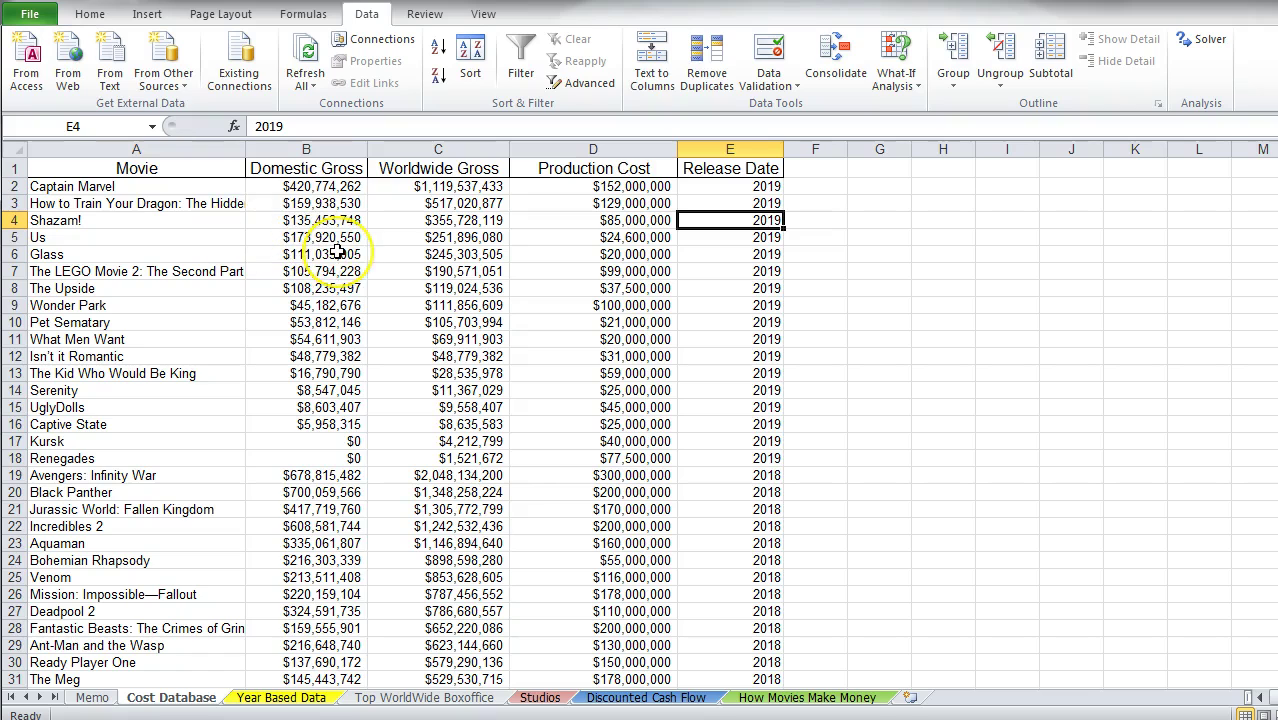
Step: Insert a PivotTable on a new worksheet from the full Cost Database range A1:E2488, including the headers
left_click_drag(34, 168, 768, 368)
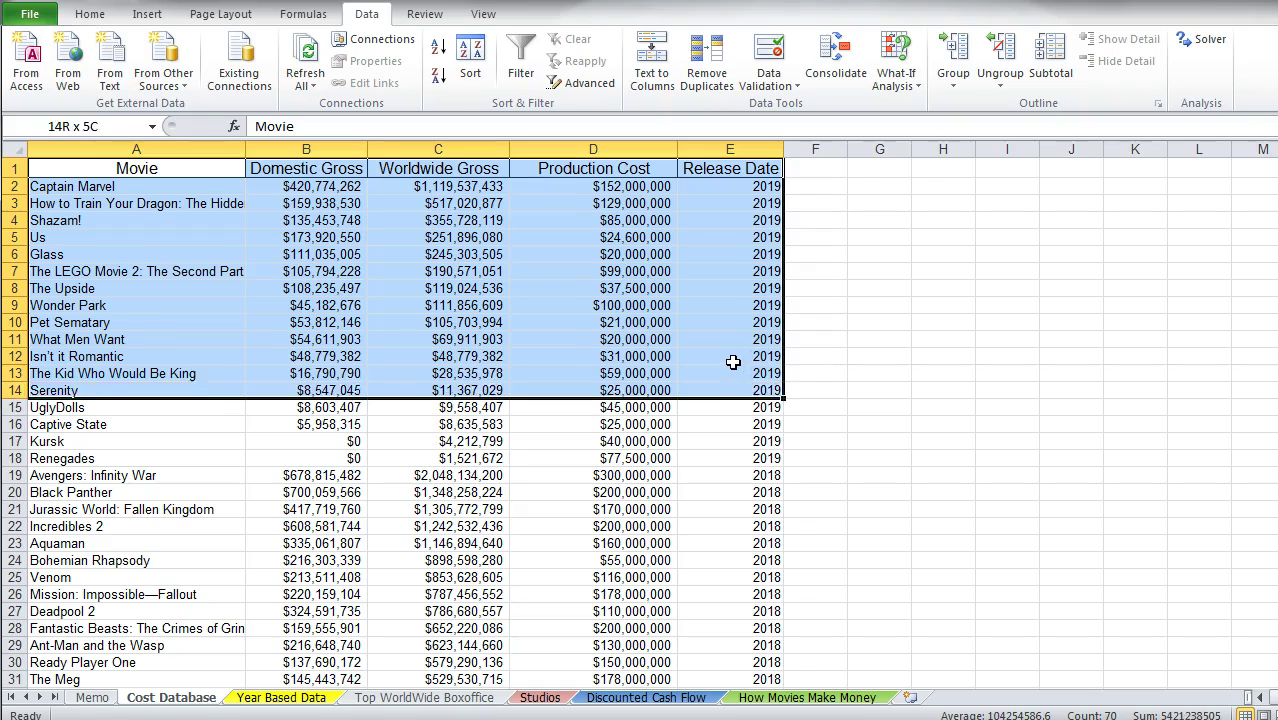
key("ctrl+shift+Down")
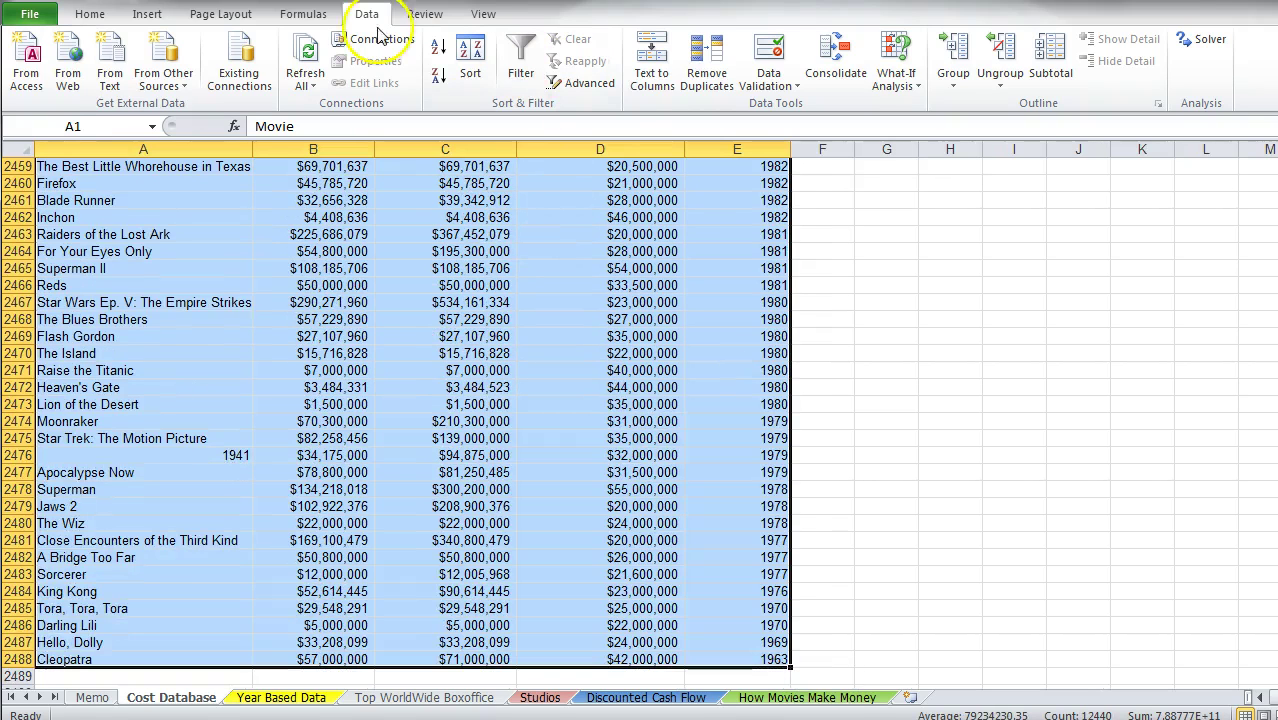
left_click(147, 14)
left_click(35, 60)
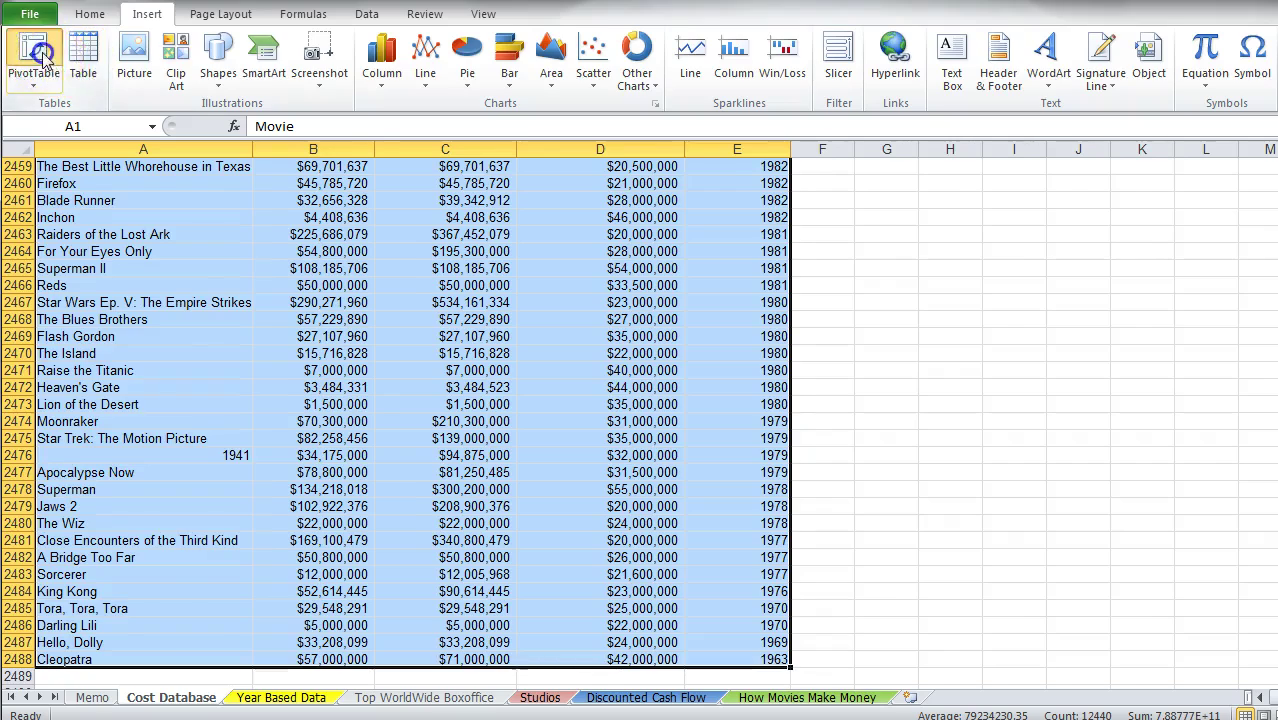
left_click(1074, 549)
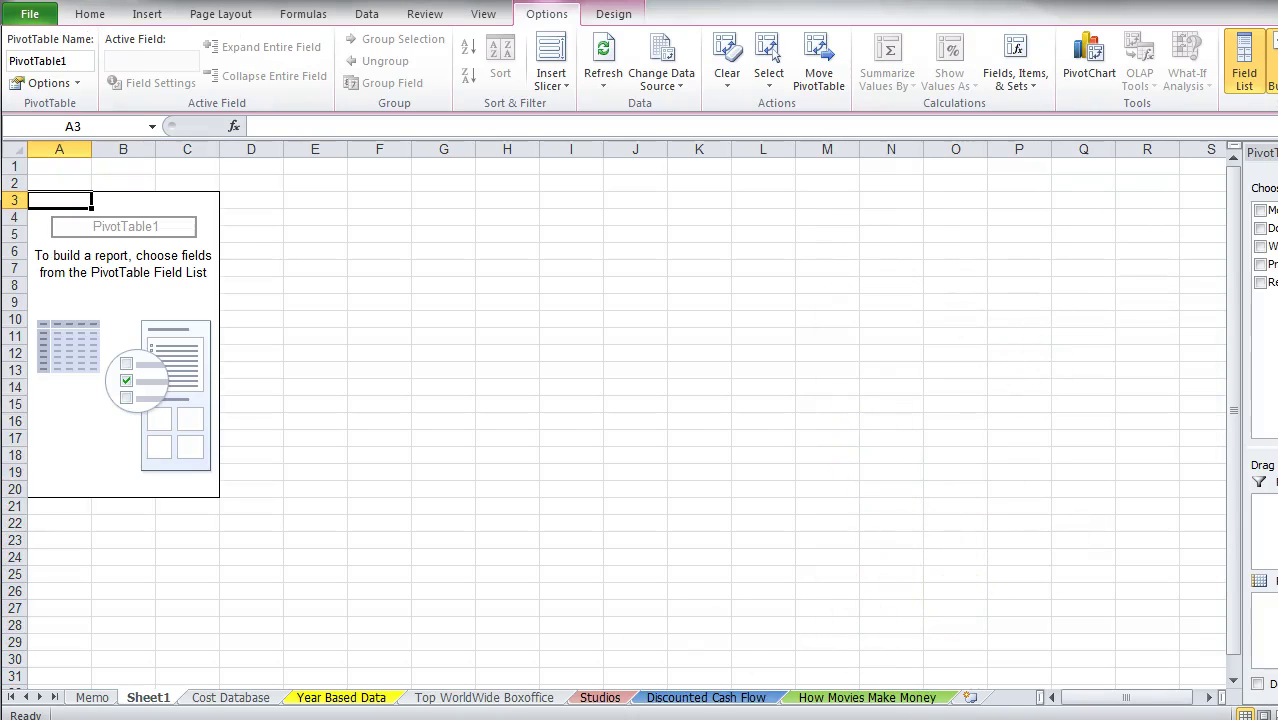
Step: Rename the new PivotTable worksheet as Cost PT
double_click(150, 698)
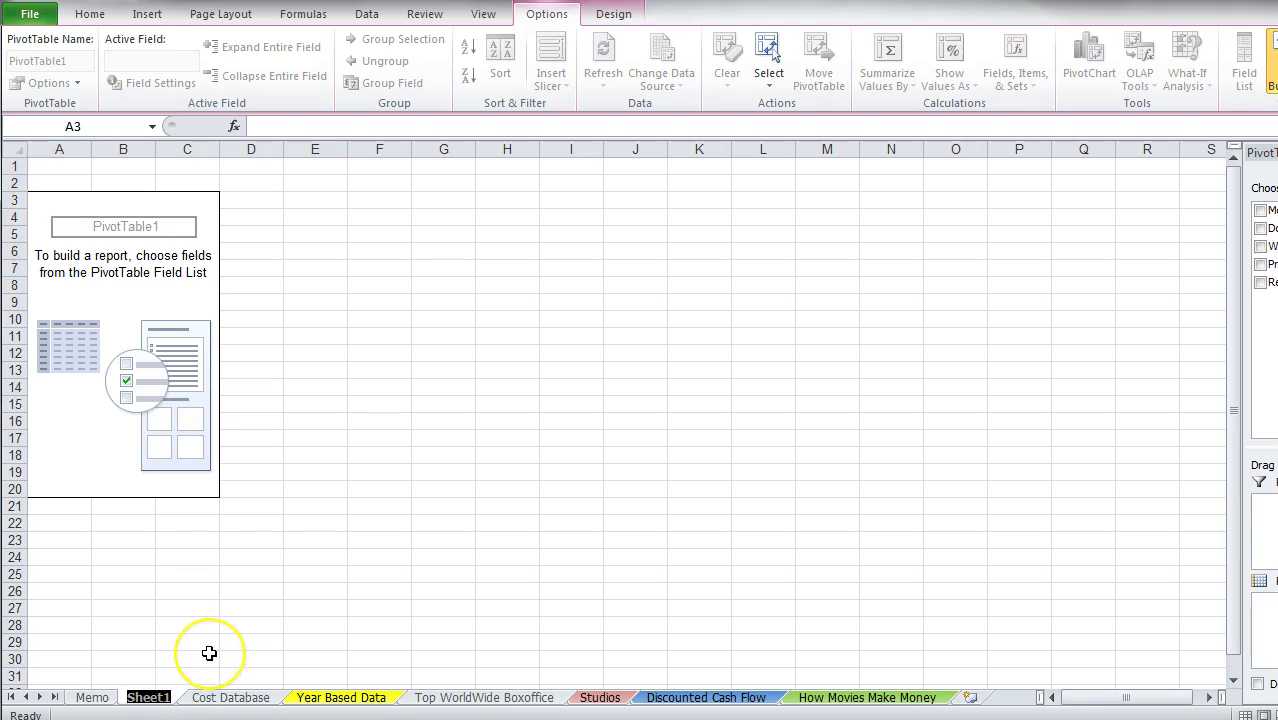
type("Cost P")
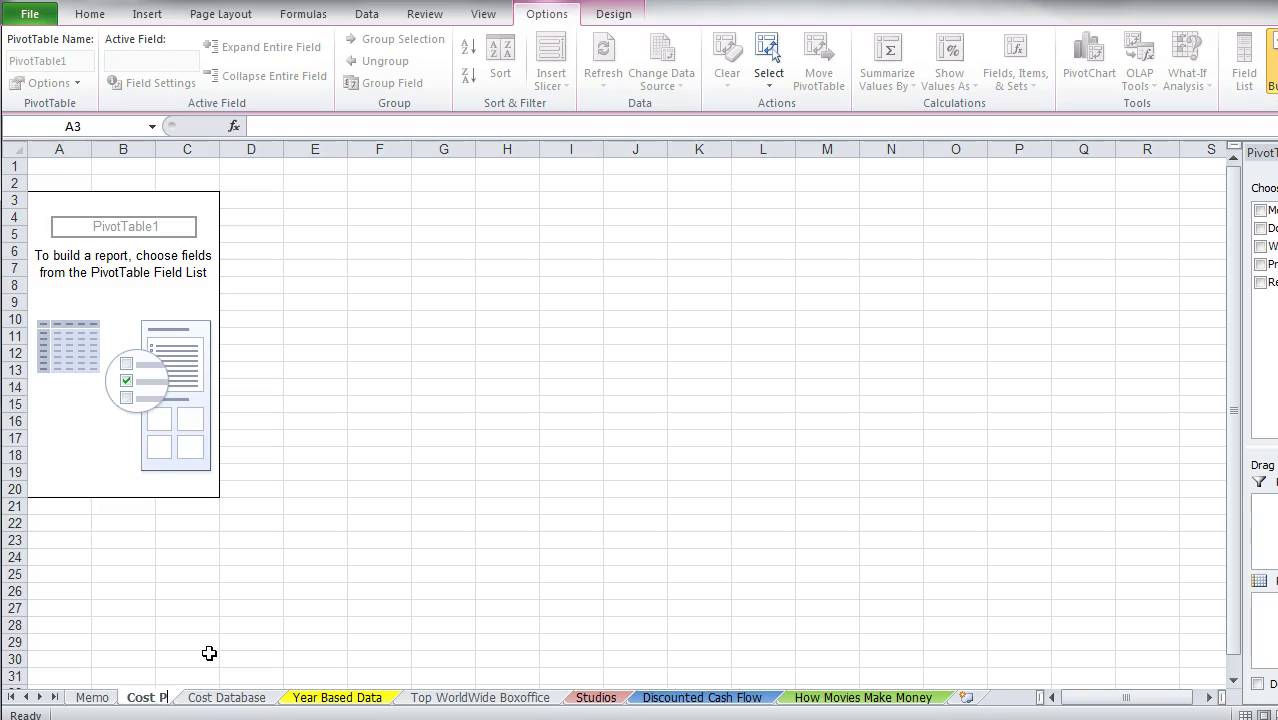
type("T")
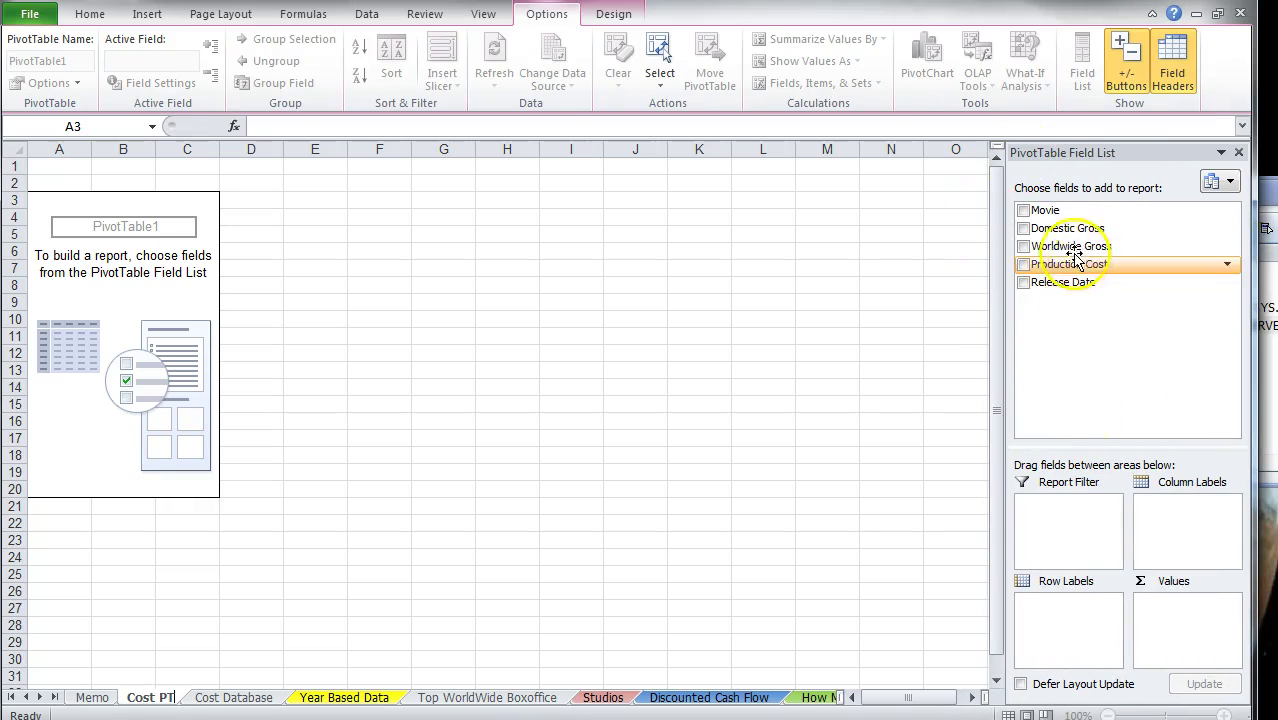
Step: Use Release Date as the PivotTable's row labels, sort the years from largest to smallest, and look through the list
left_click(1023, 282)
left_click_drag(1190, 603, 1057, 608)
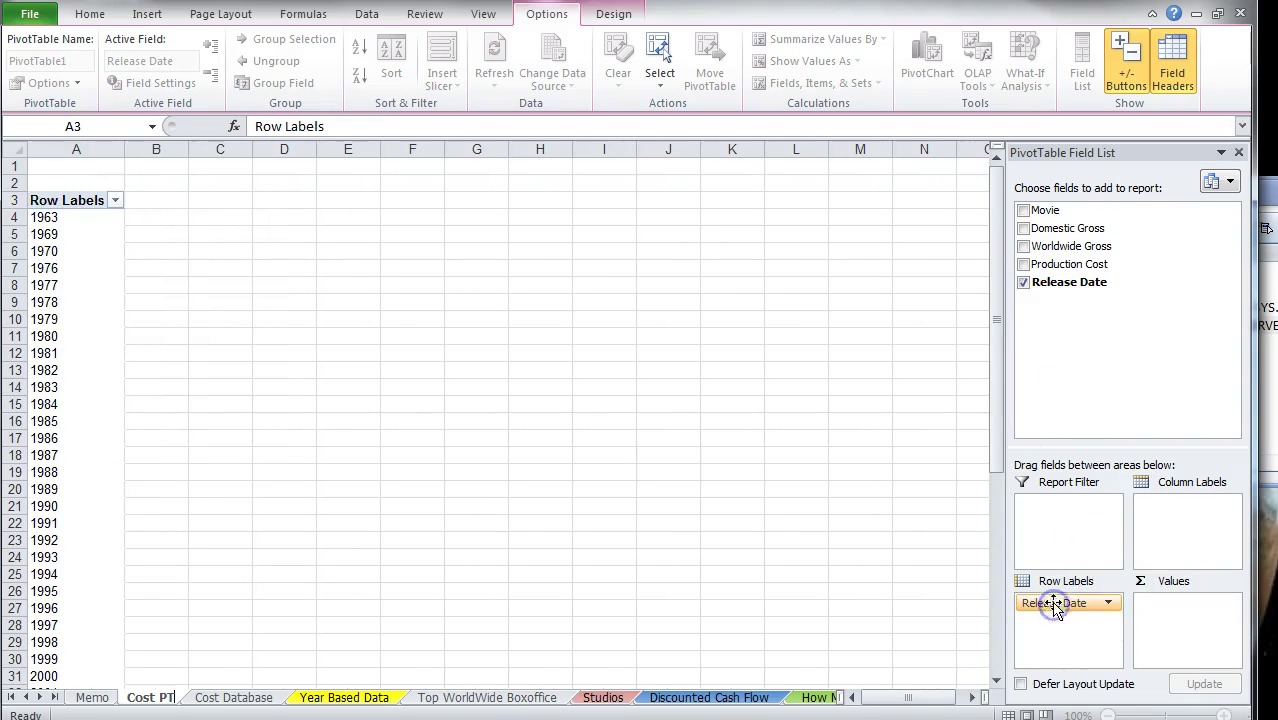
left_click(116, 202)
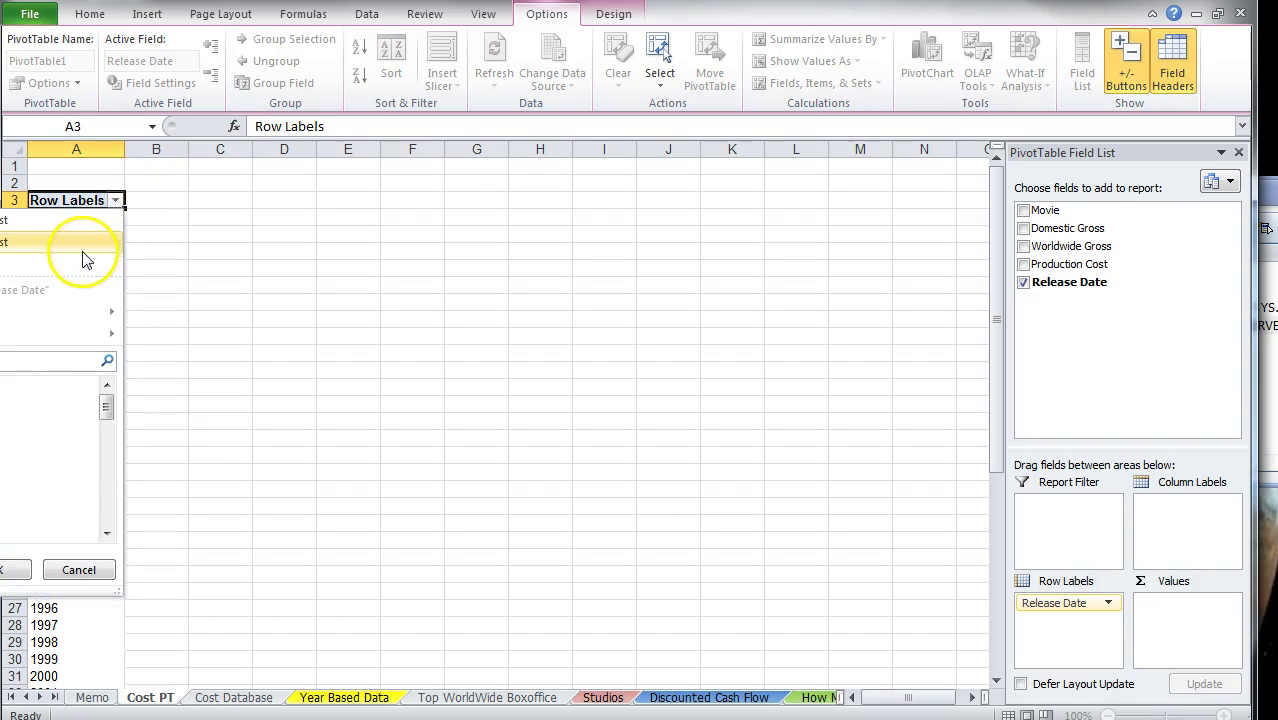
left_click(52, 243)
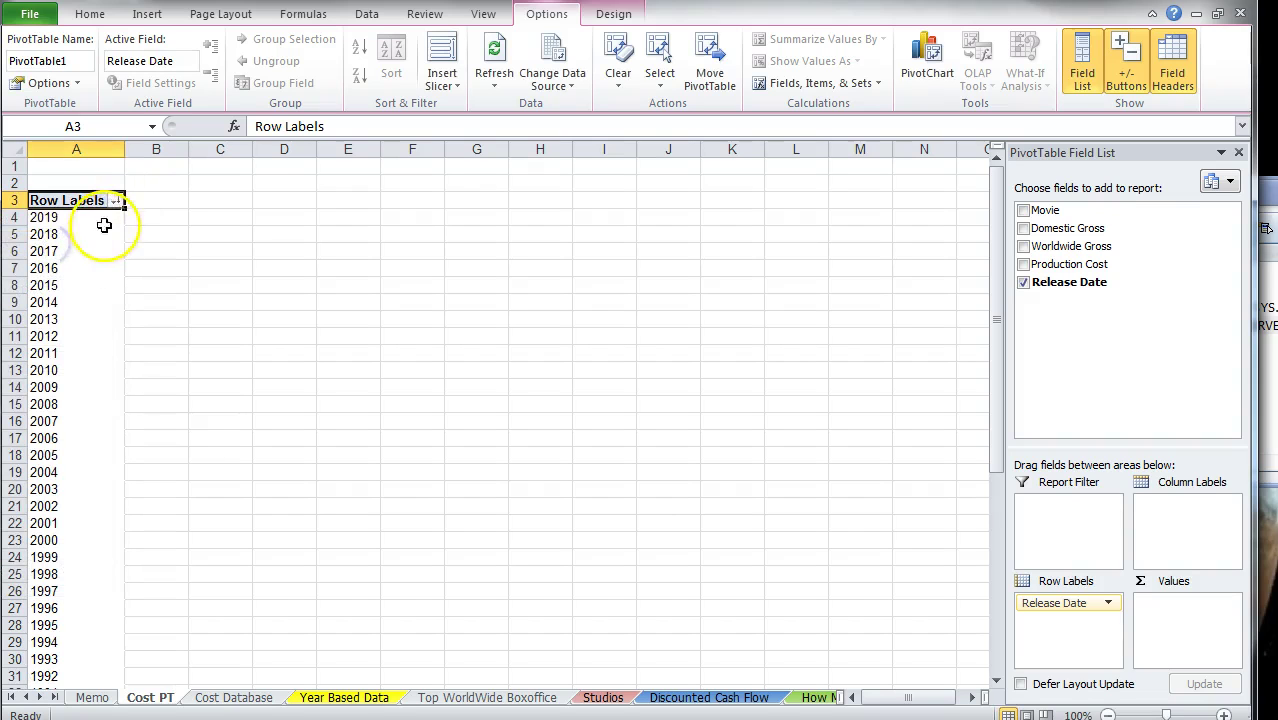
left_click(60, 220)
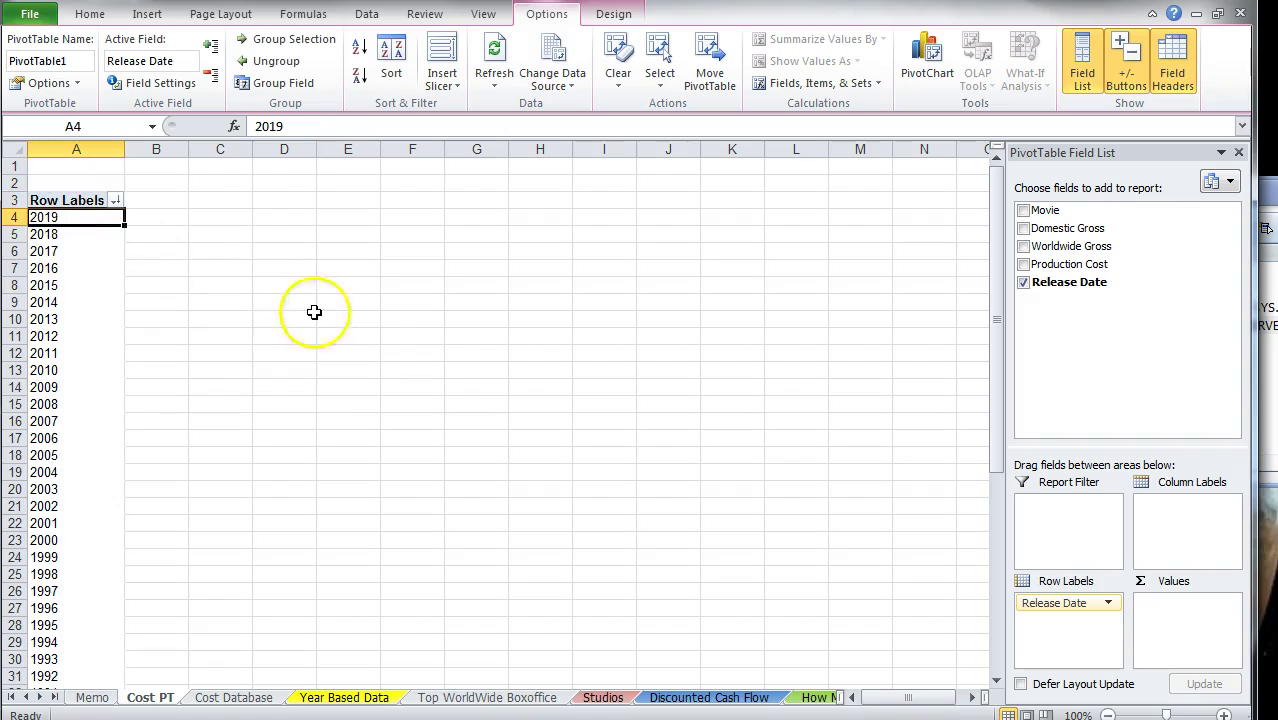
scroll(88, 650, "down", 5)
scroll(118, 570, "up", 5)
scroll(103, 394, "down", 1)
scroll(150, 380, "up", 1)
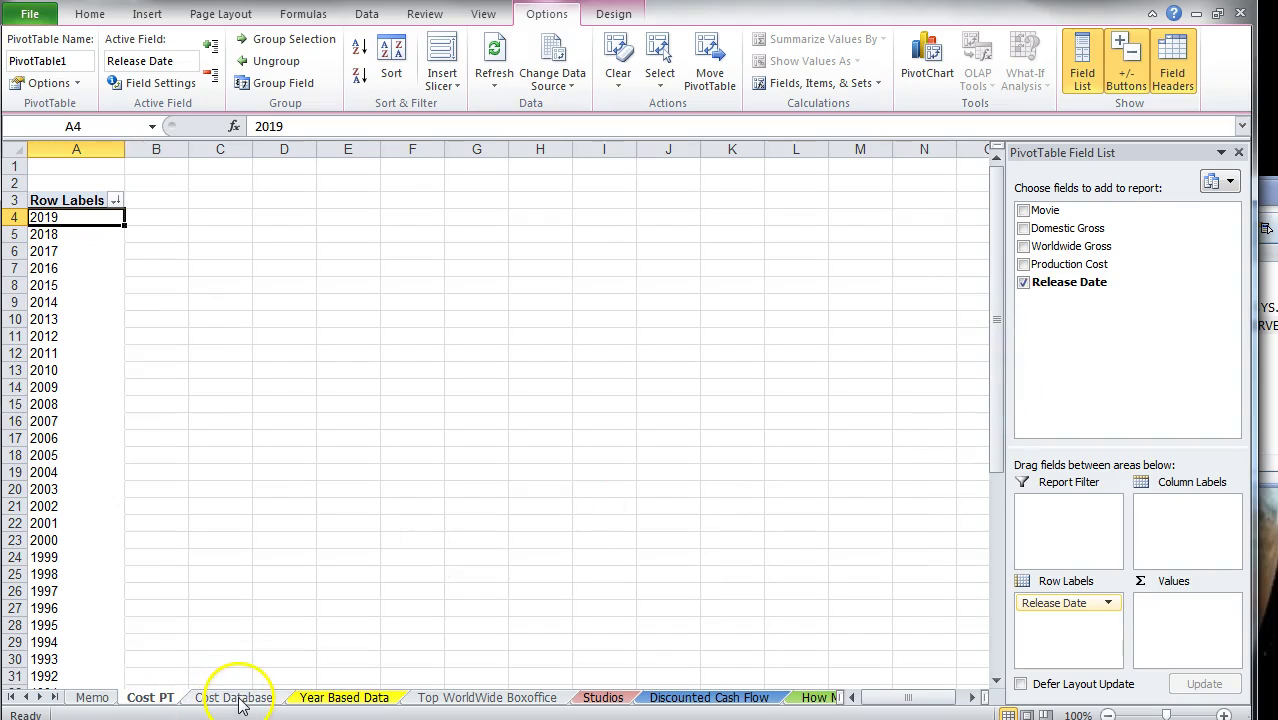
Step: Check the totals wanted on Year Based Data and add sums of Domestic Gross, Worldwide Gross and Production Cost to the PivotTable
left_click(343, 698)
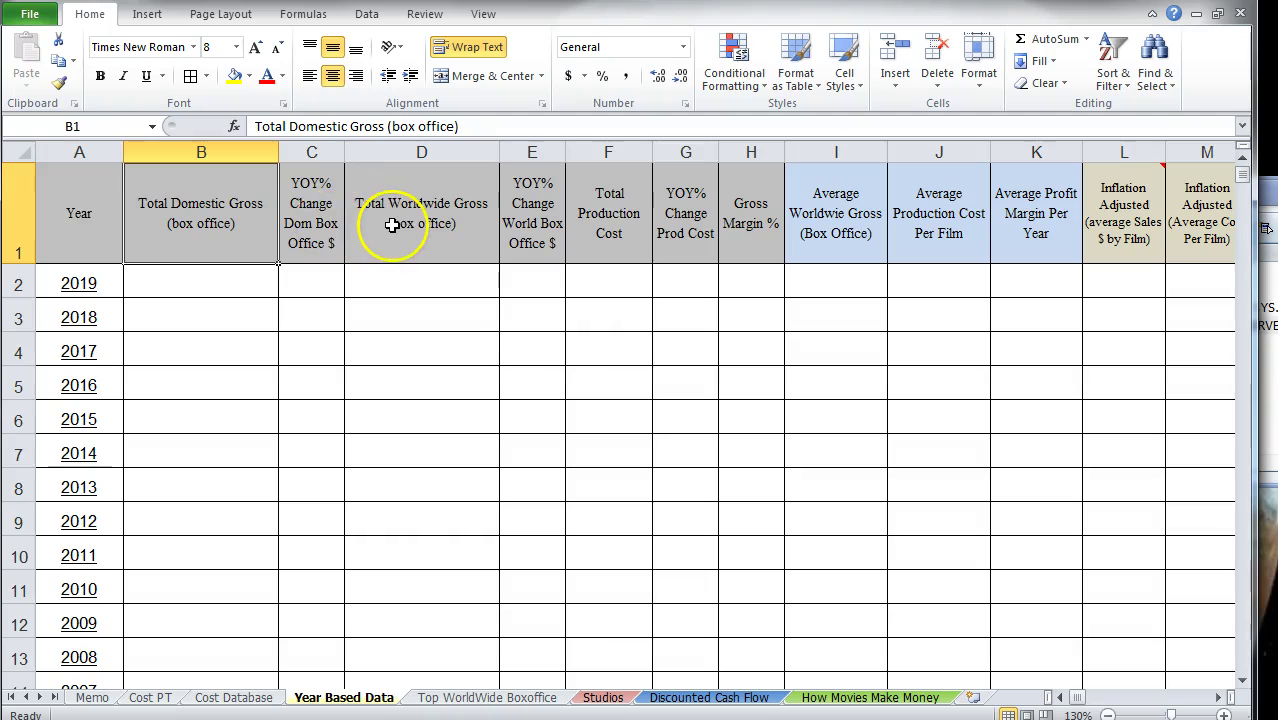
left_click(148, 698)
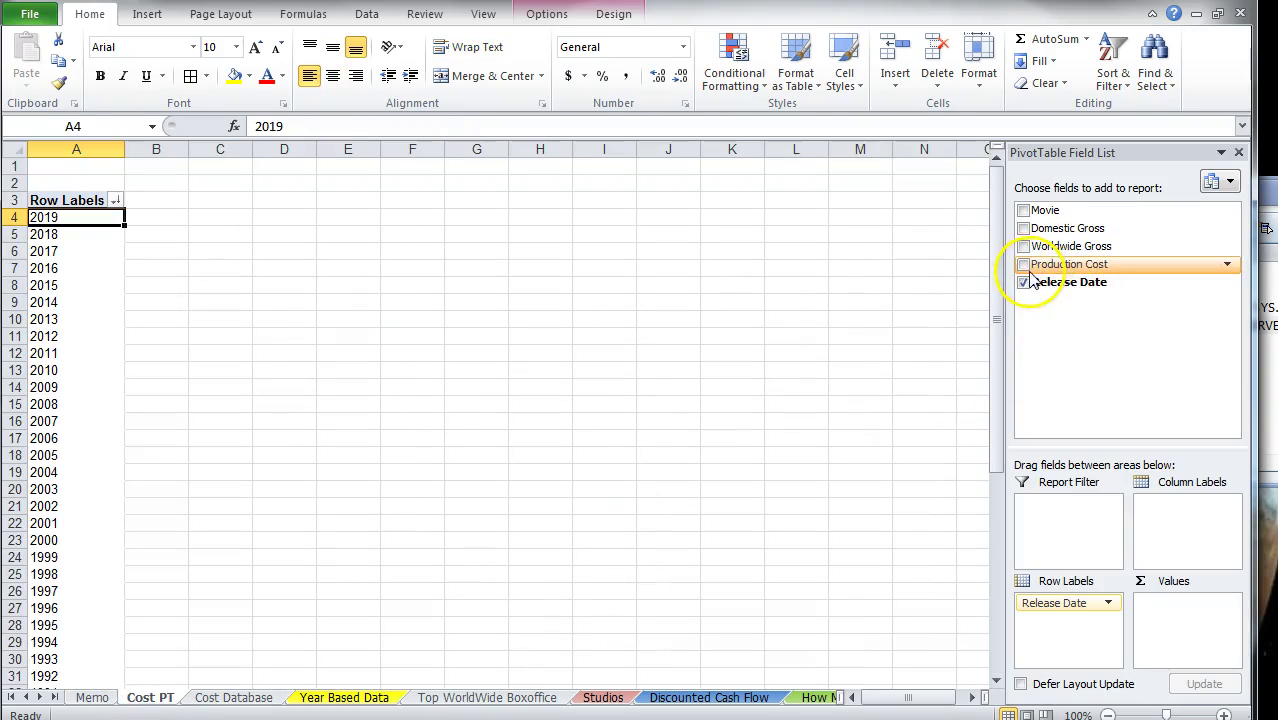
left_click(1022, 228)
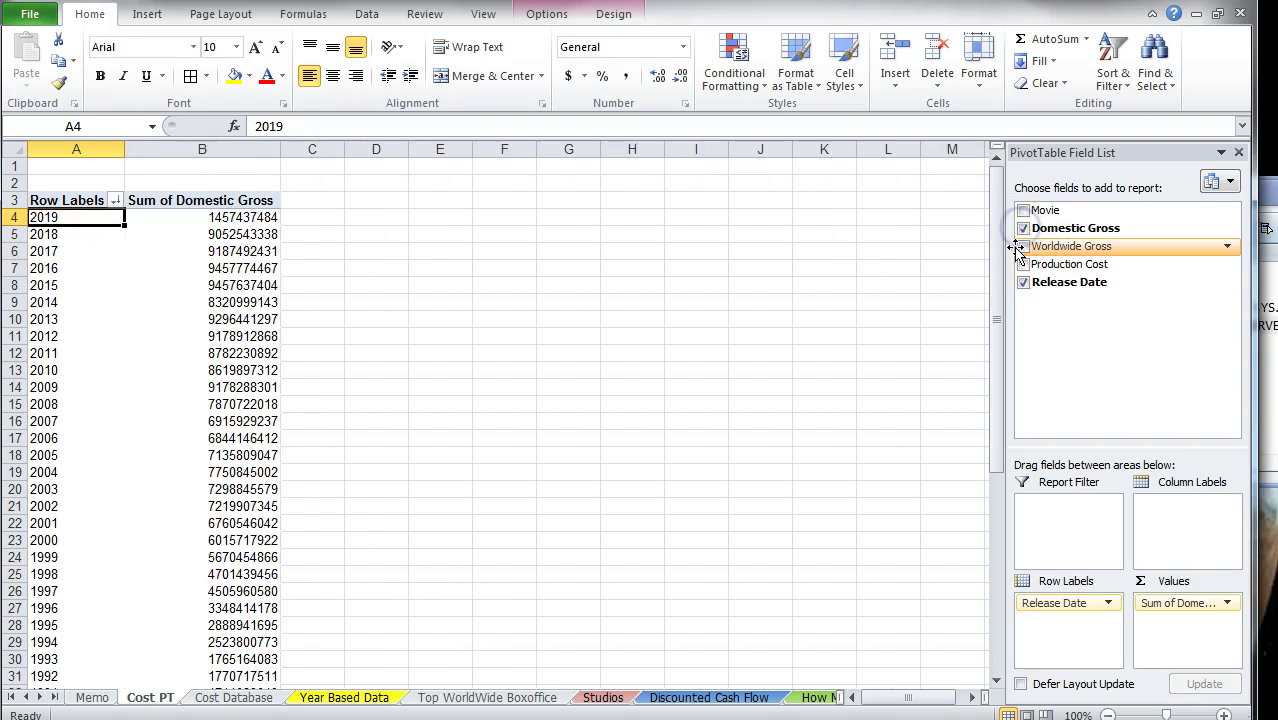
left_click(1021, 246)
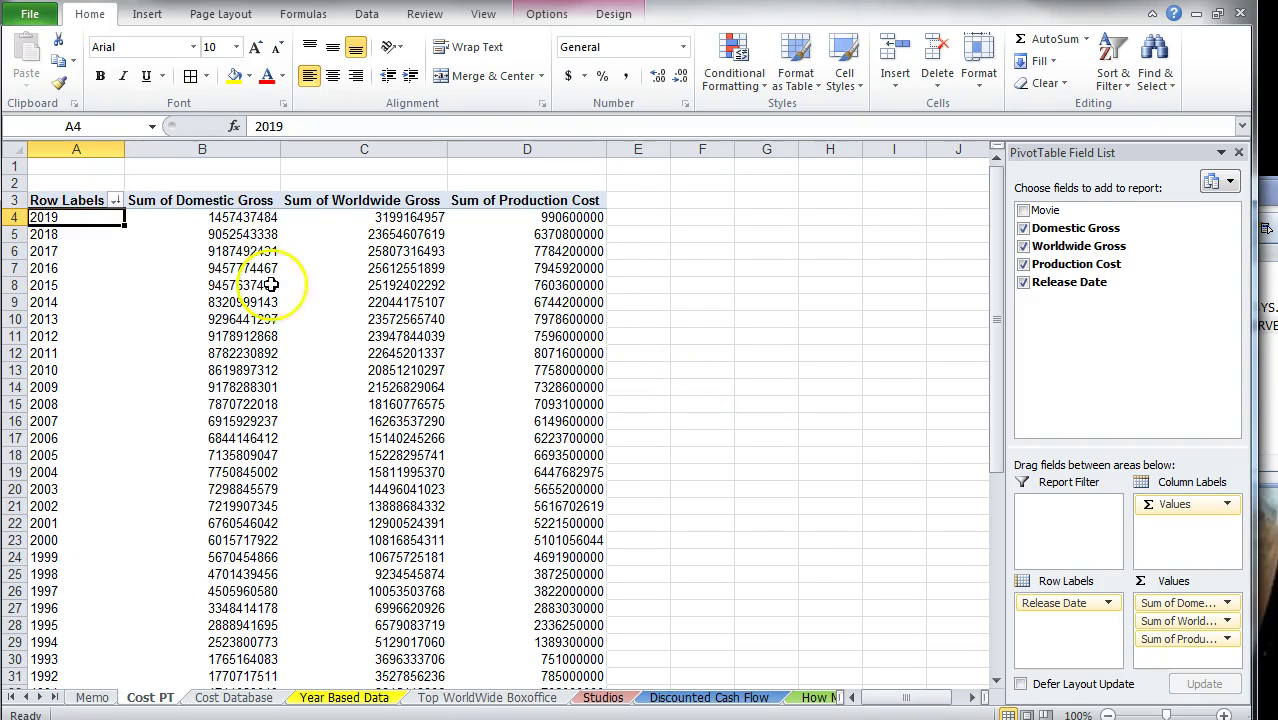
Step: Format the PivotTable's yearly sums in B4:D50 as Currency without decimals
left_click_drag(195, 217, 606, 670)
left_click_drag(492, 713, 503, 626)
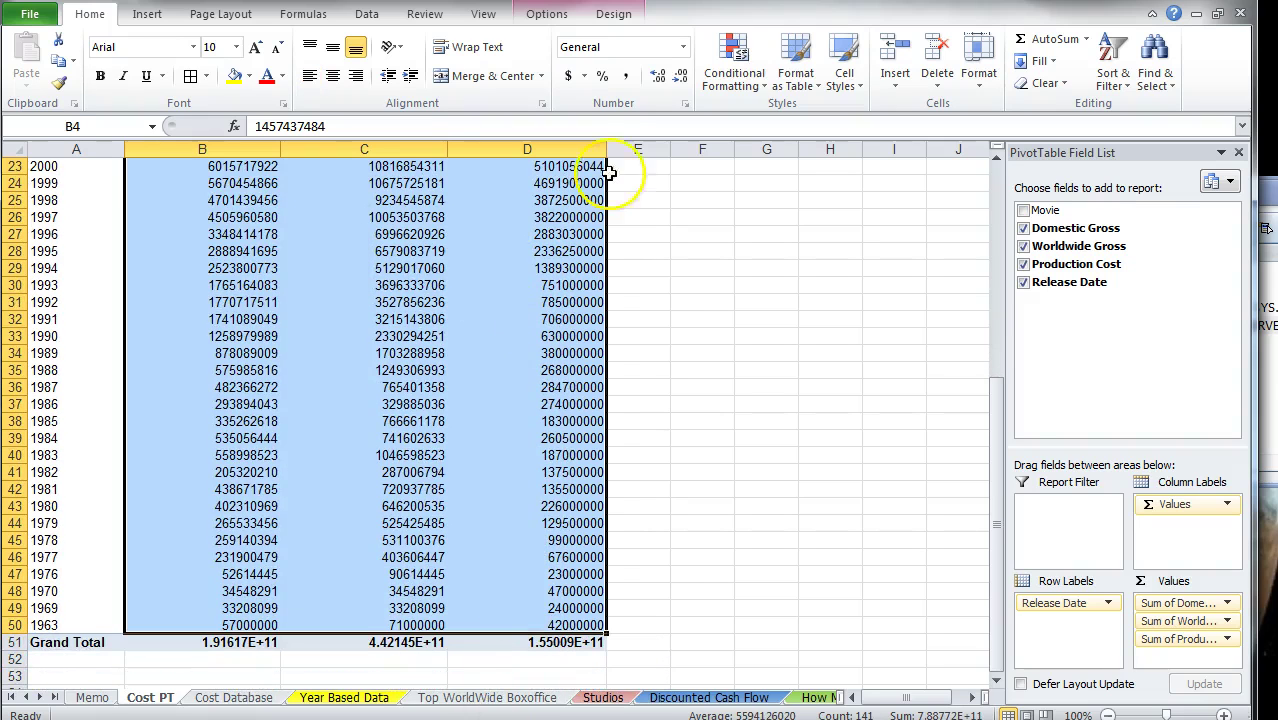
left_click(683, 47)
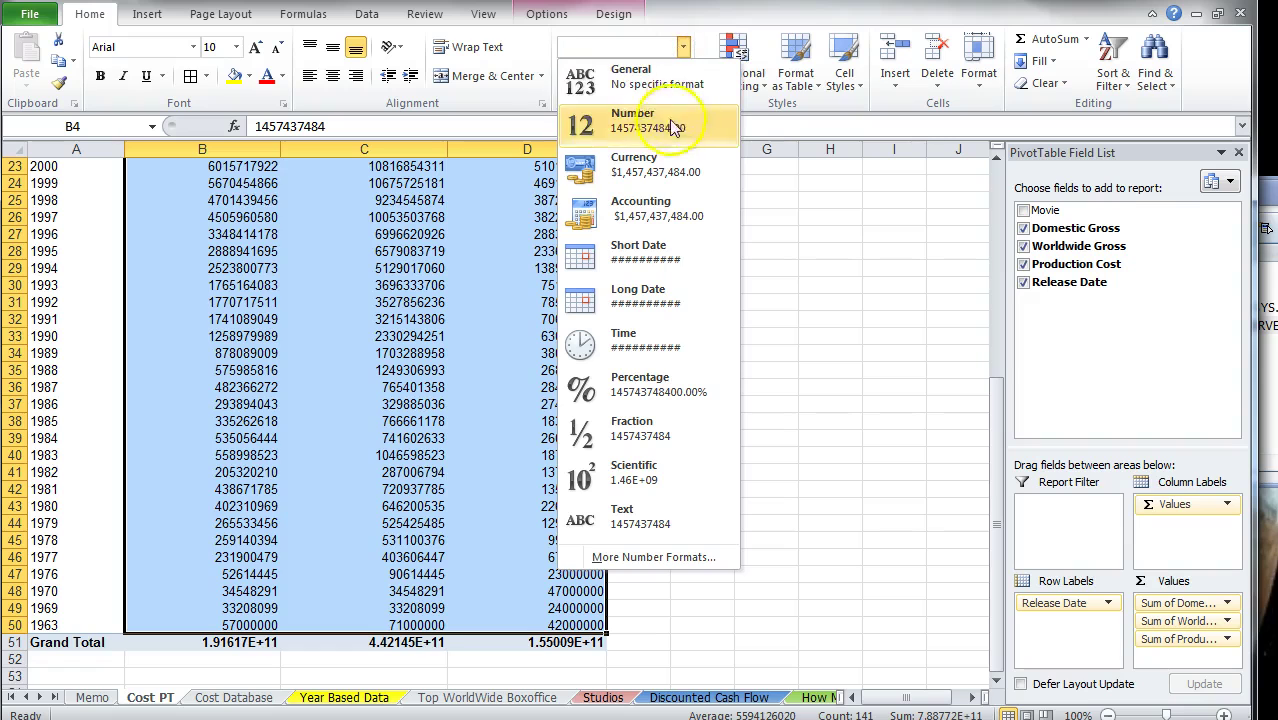
left_click(690, 166)
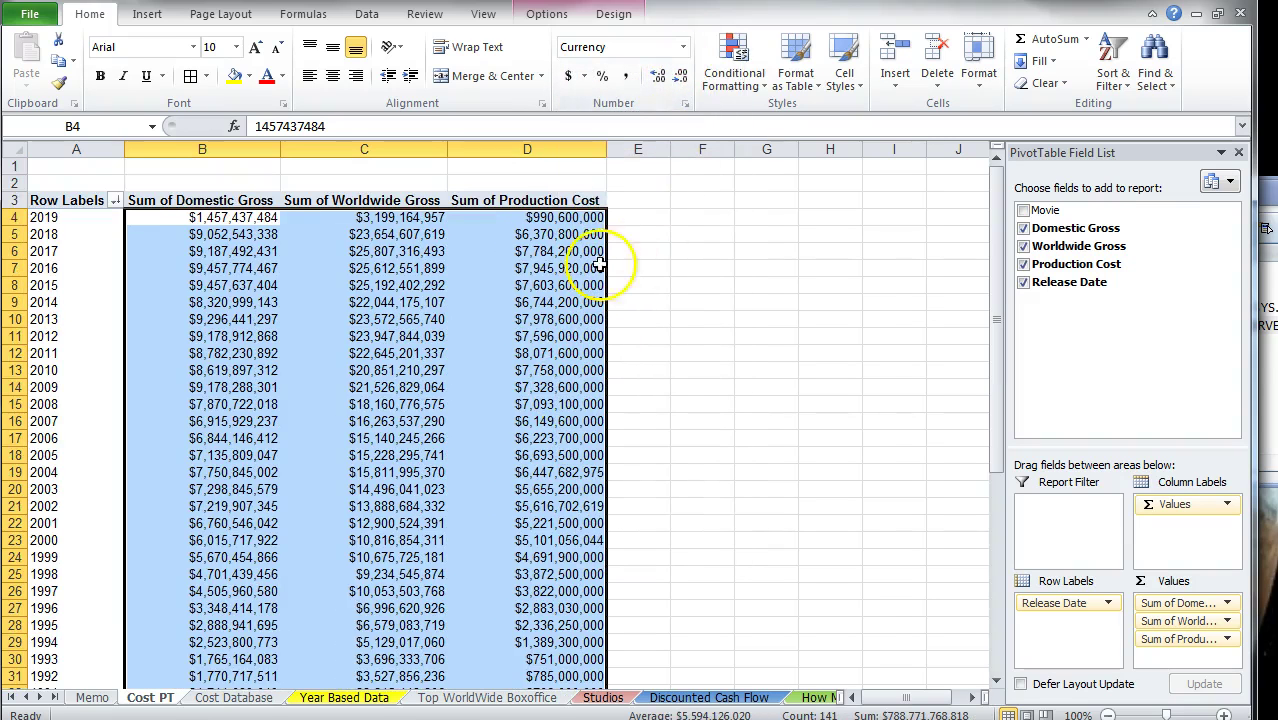
left_click(660, 216)
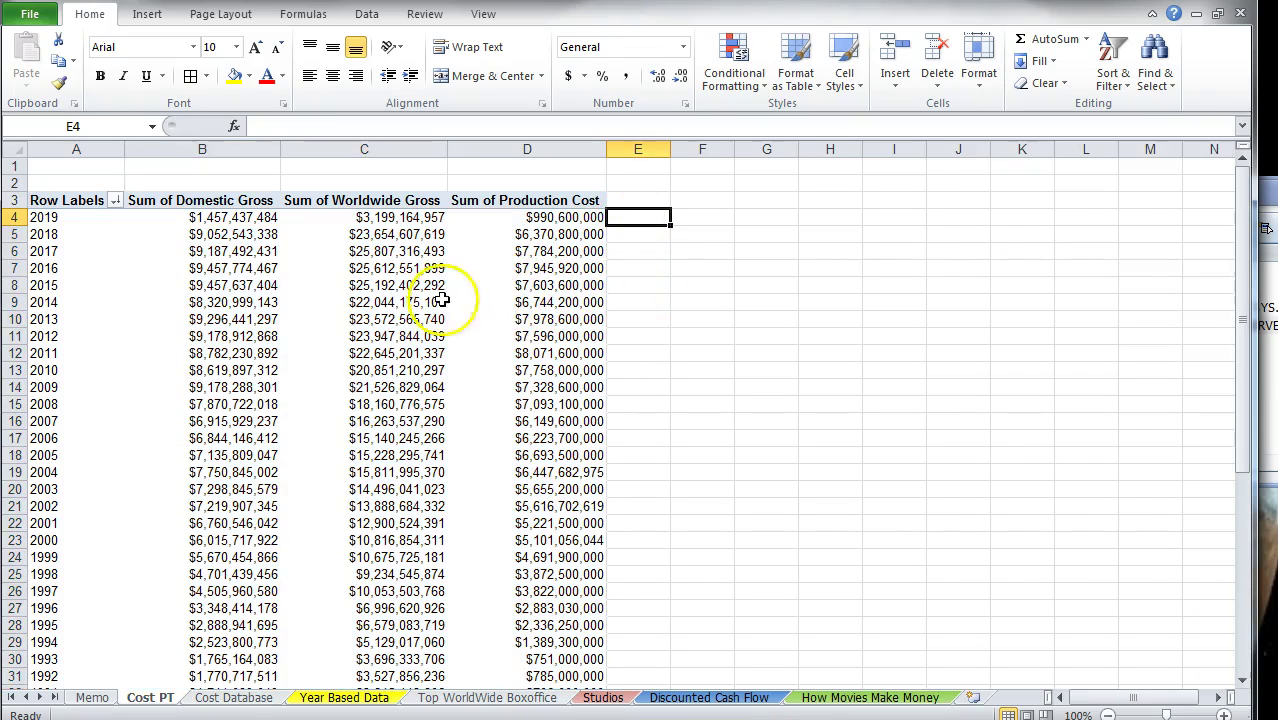
Step: In B2 of Year Based Data, enter a formula linking to the 2019 Sum of Domestic Gross on Cost PT
left_click(230, 702)
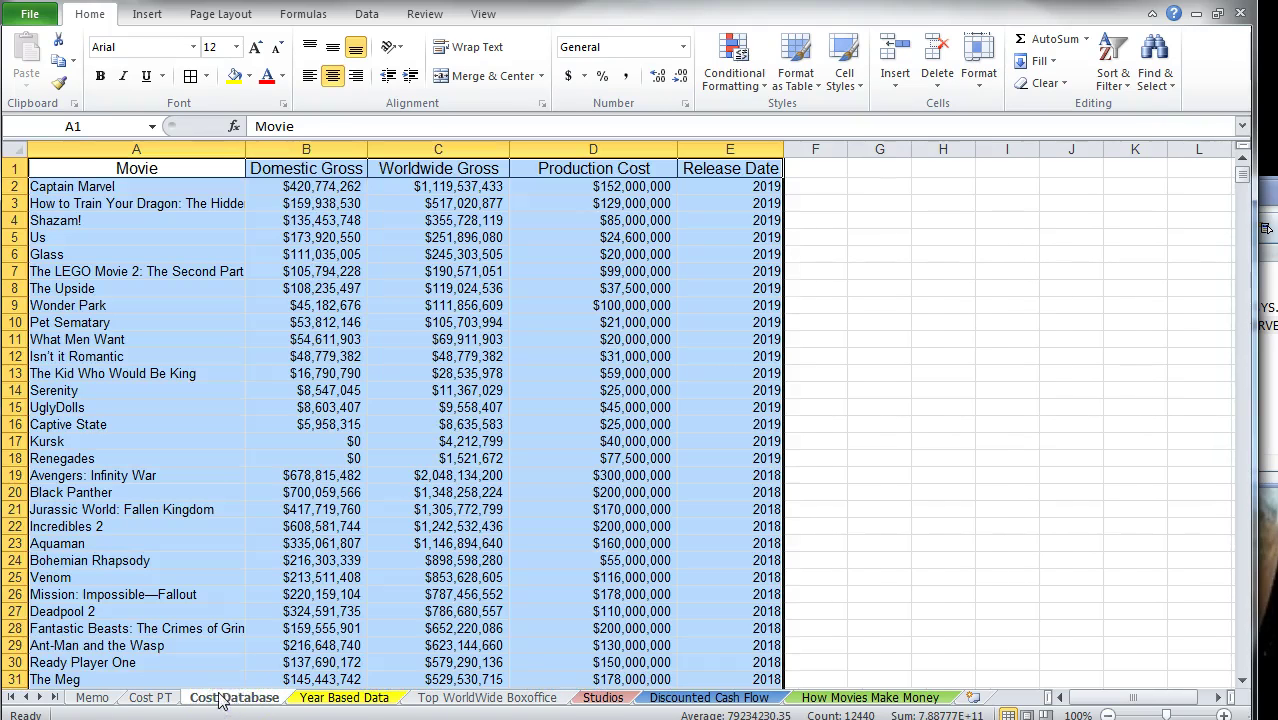
left_click(333, 700)
left_click(232, 290)
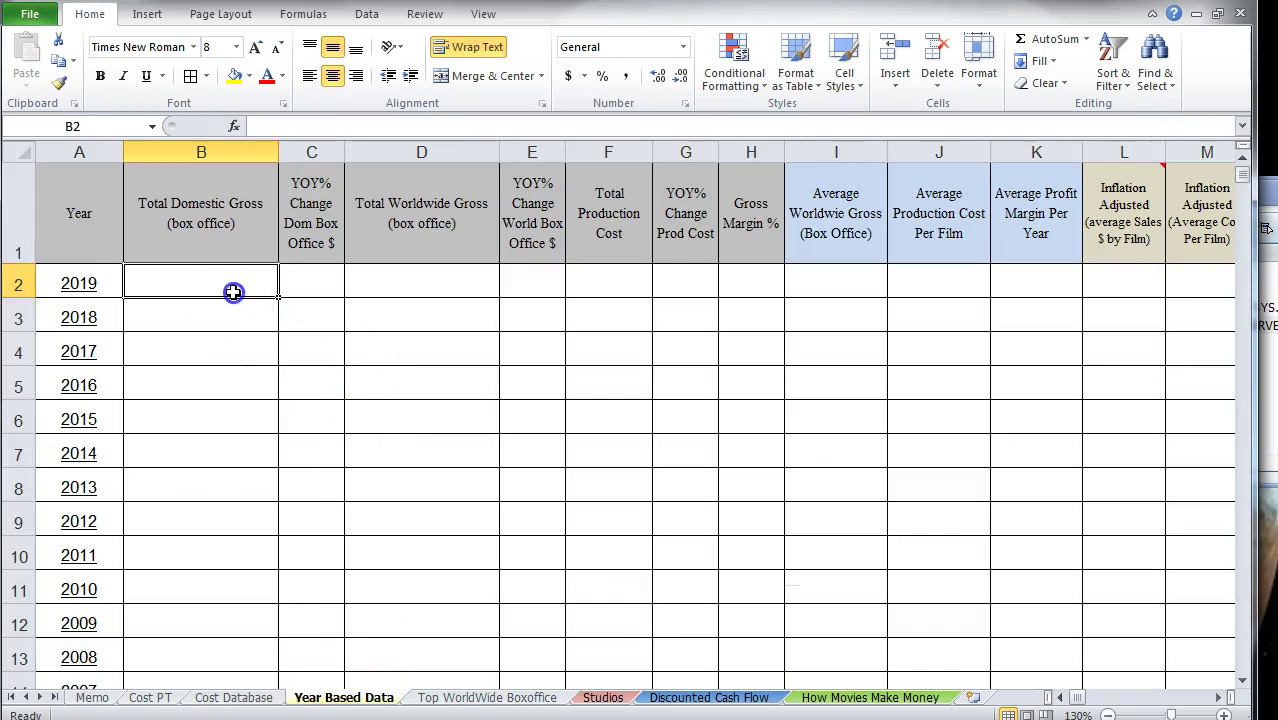
type("='Cost PT'!")
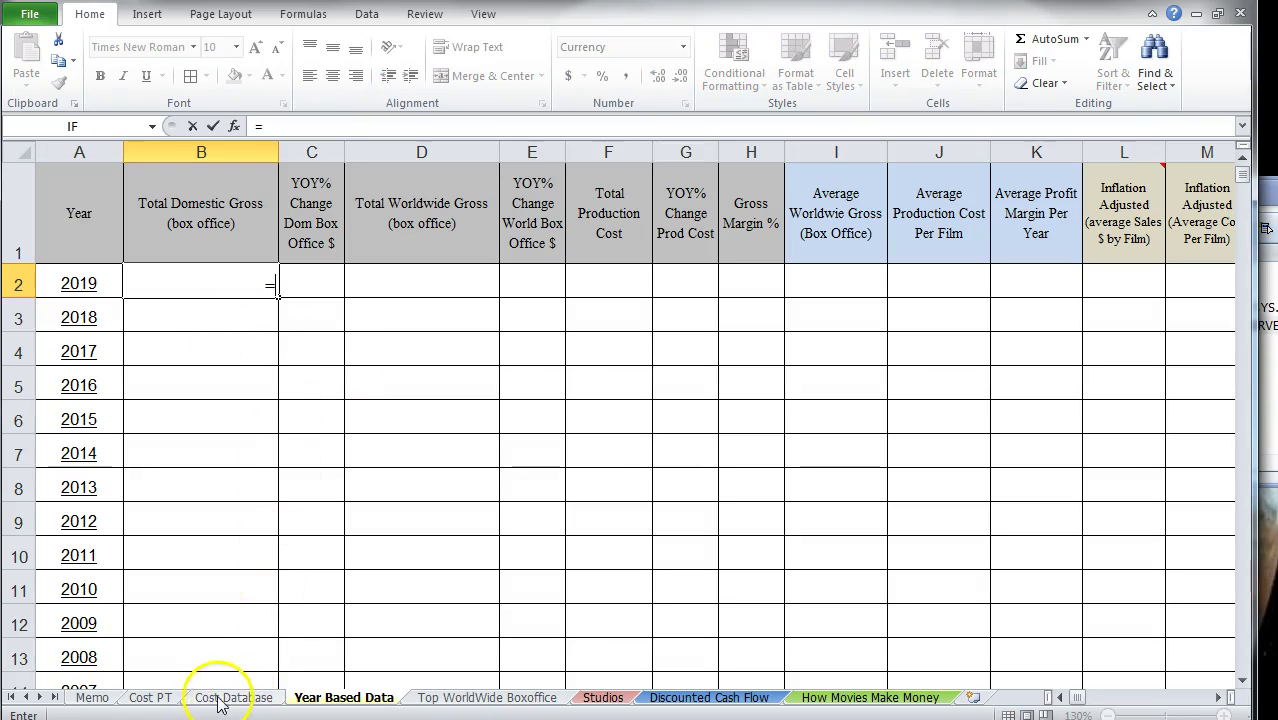
left_click(150, 698)
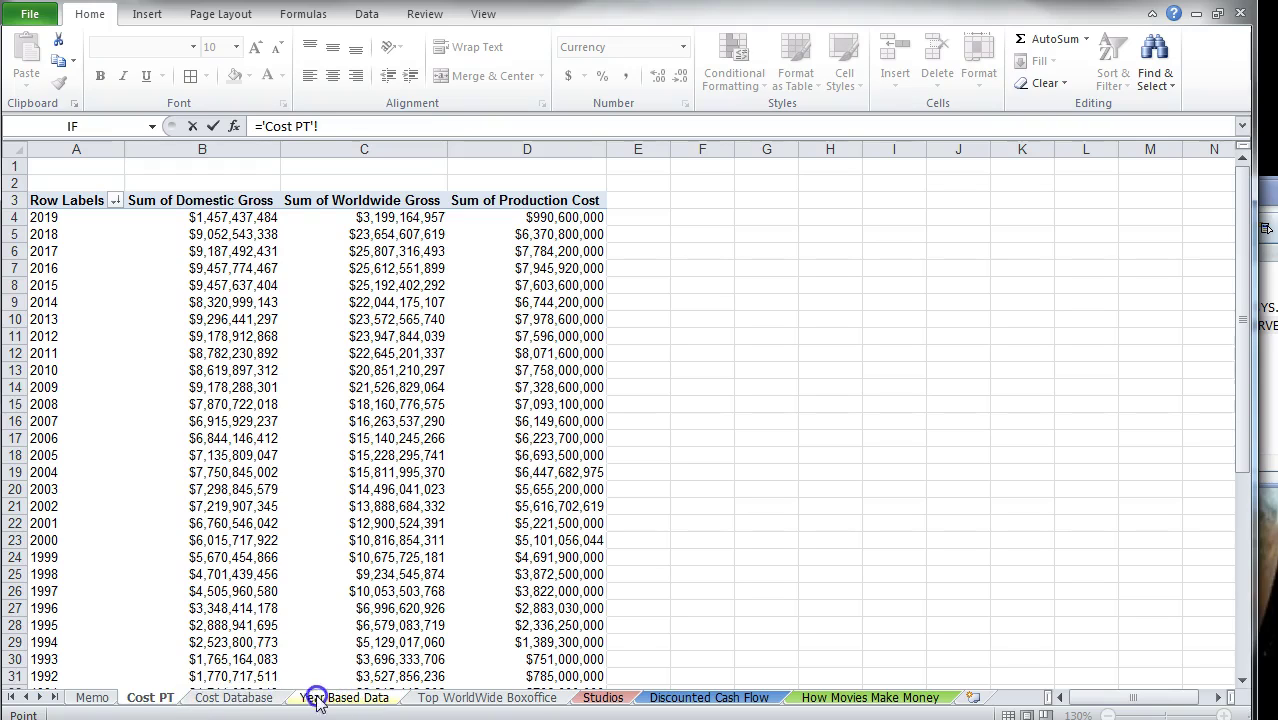
left_click(222, 219)
key("Return")
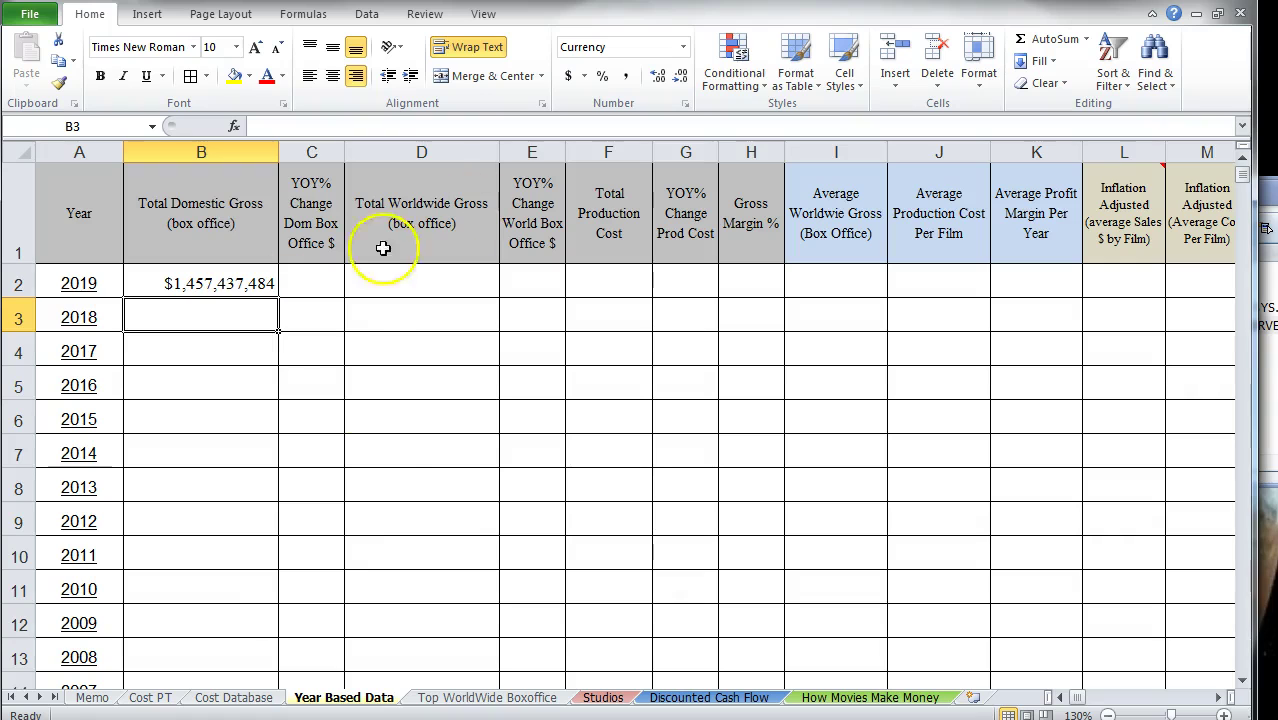
Step: Move the Cost PT worksheet between Year Based Data and Top WorldWide Boxoffice, and return to Year Based Data
left_click(148, 698)
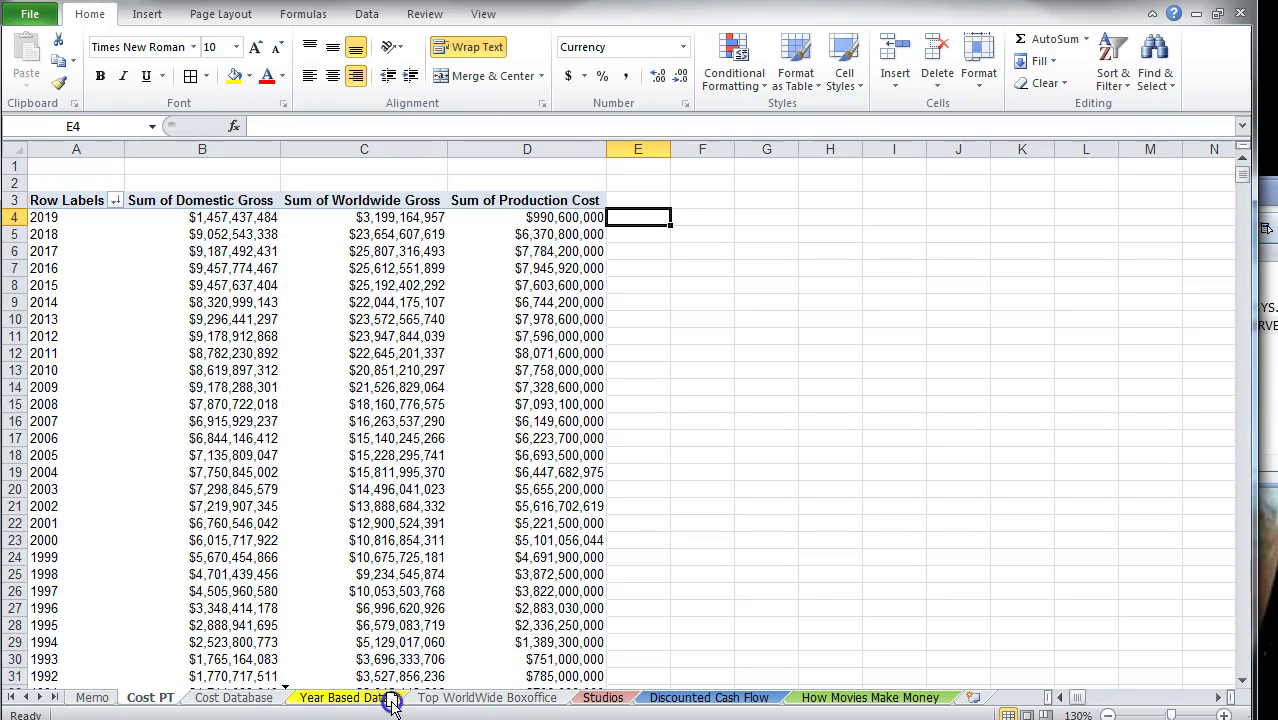
left_click_drag(422, 703, 418, 702)
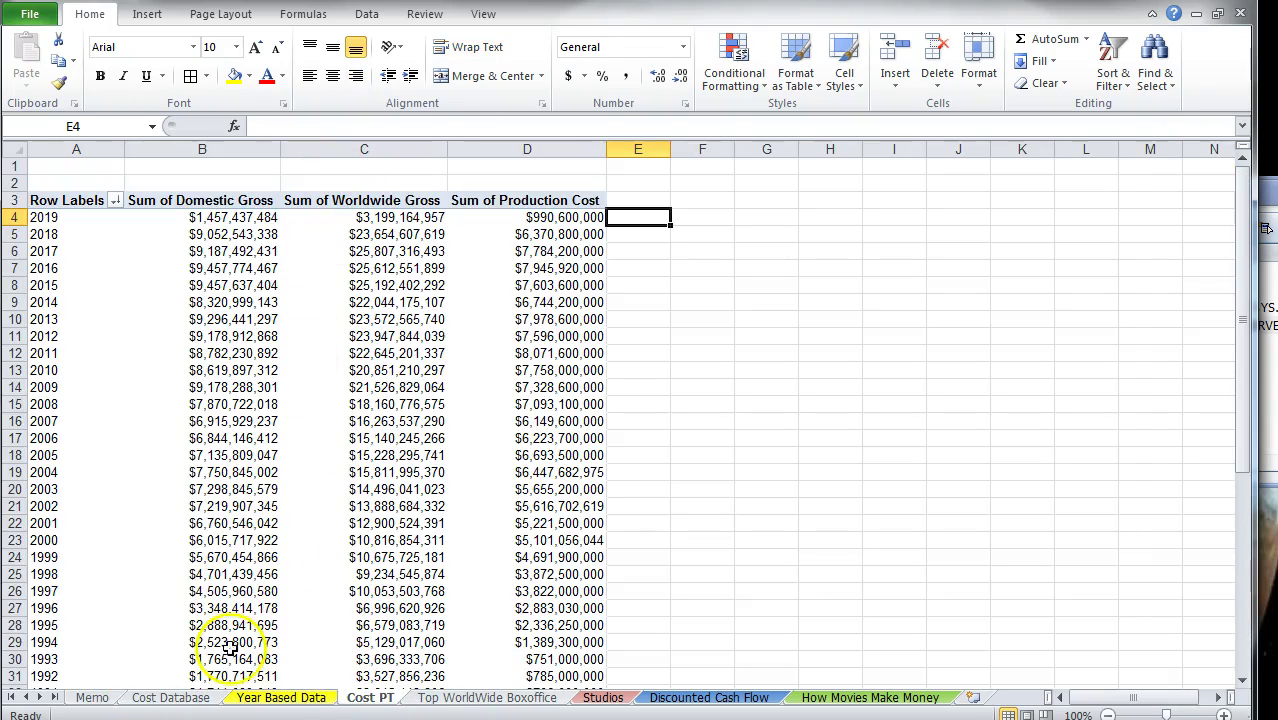
left_click(272, 700)
Step: Try filling the B2 domestic gross formula down for all years and check the filled values
left_click(222, 282)
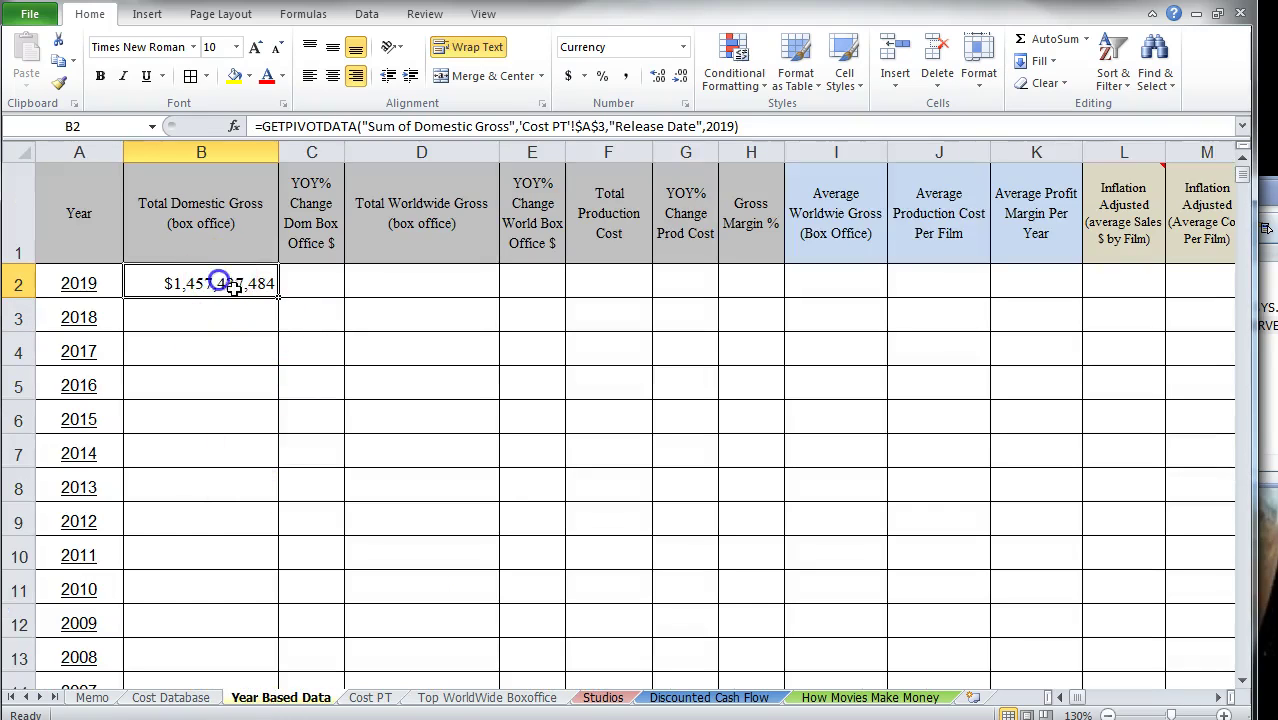
double_click(279, 298)
scroll(214, 357, "down", 11)
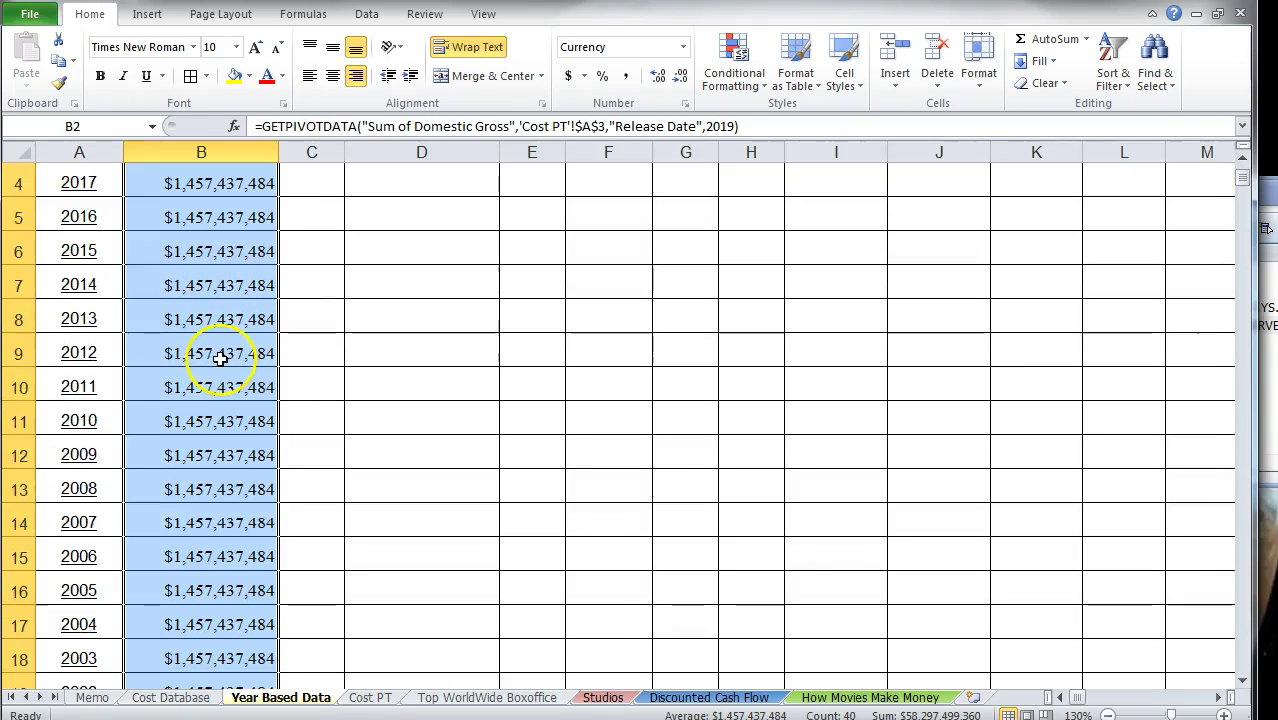
scroll(214, 357, "up", 11)
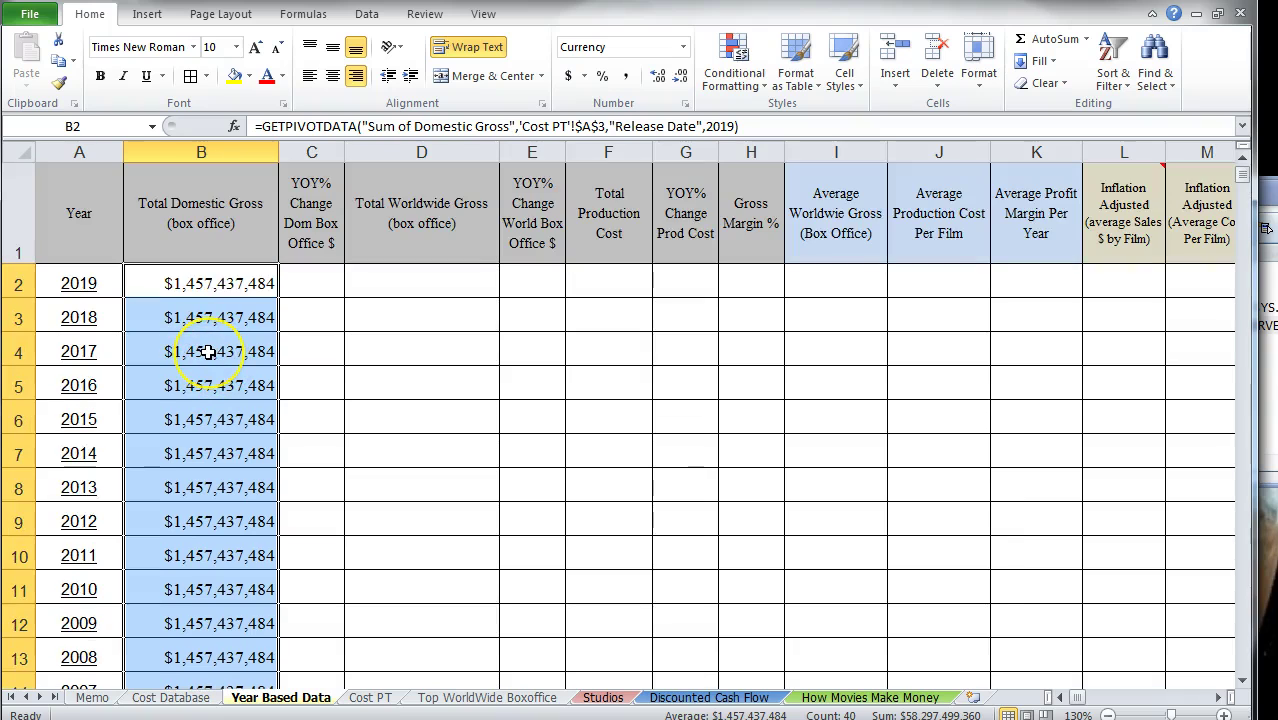
Step: Make the B2 formula's PivotTable reference relative as 'Cost PT'!A3 and refill the Total Domestic Gross column from it
left_click(181, 283)
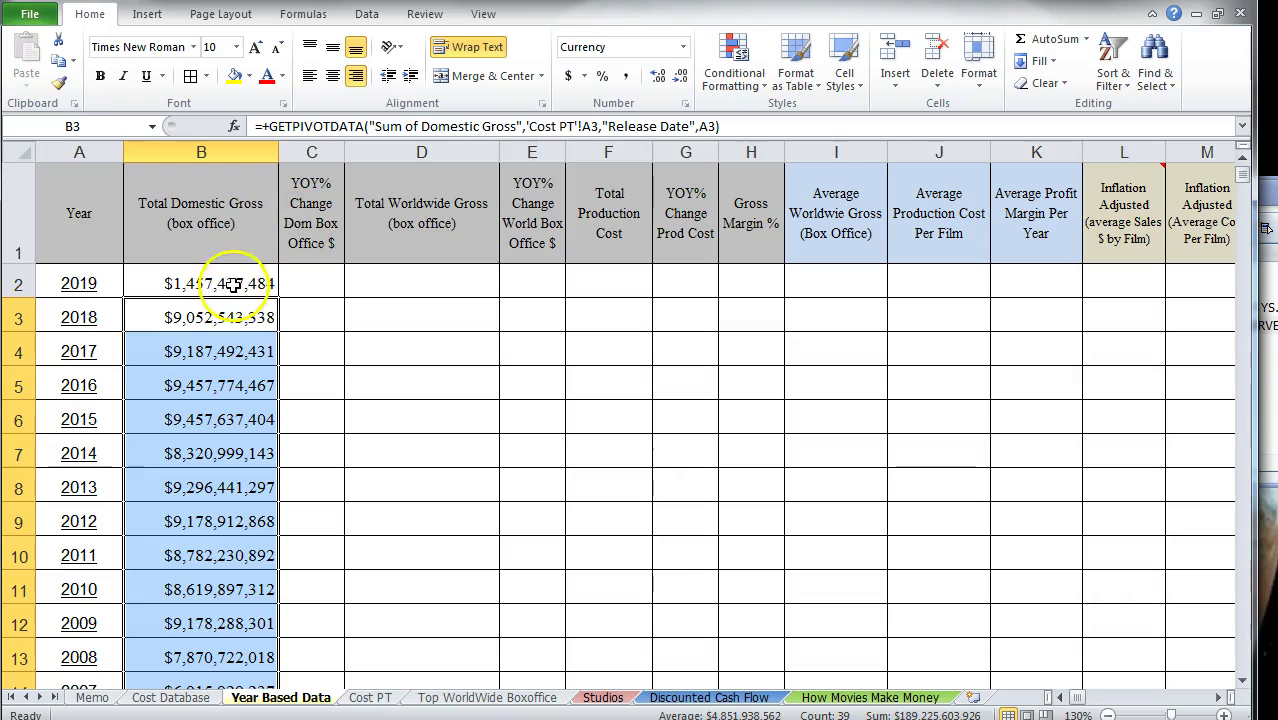
left_click(232, 283)
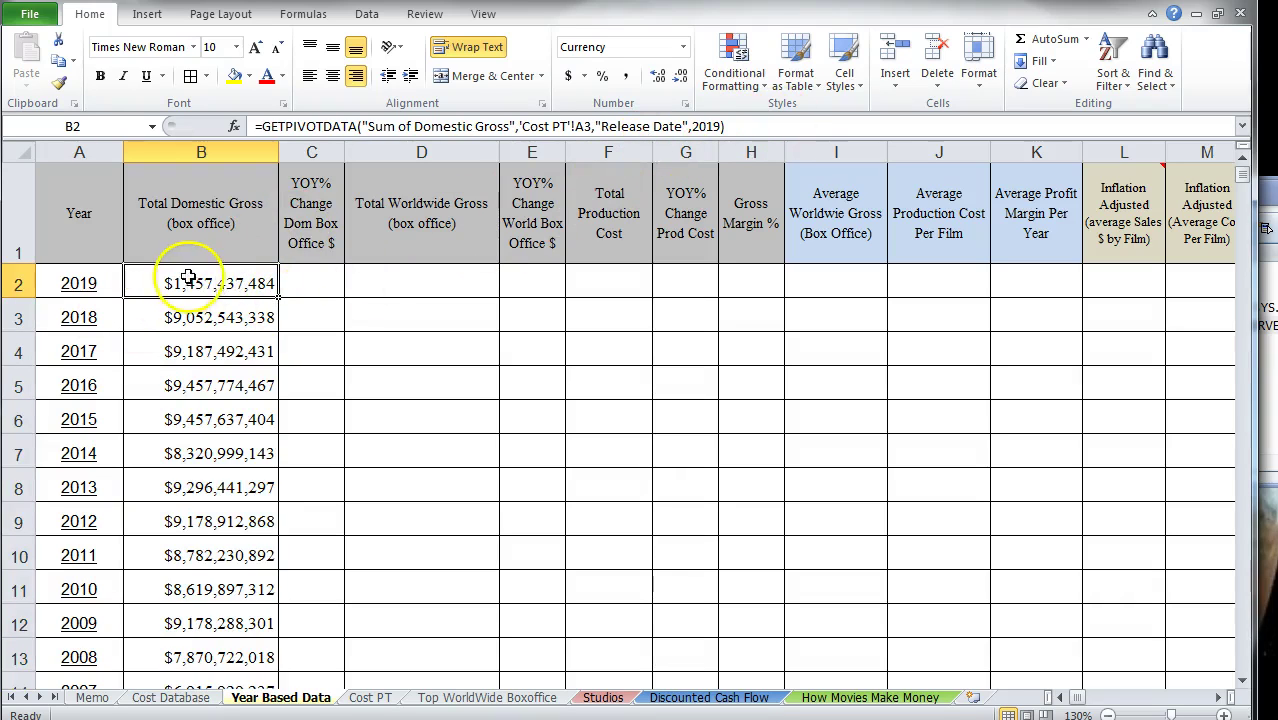
double_click(278, 298)
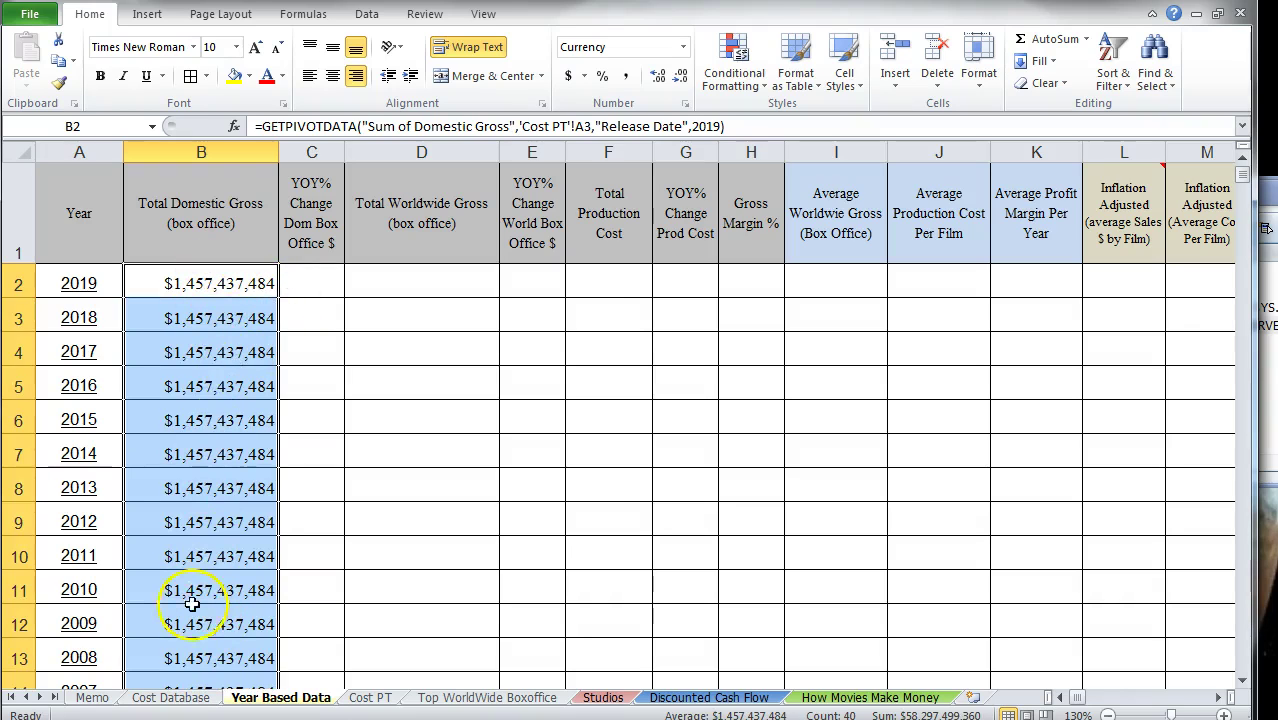
Step: Replace the fixed year 2019 in the B2 GETPIVOTDATA formula with a reference to A2 and refill the Total Domestic Gross column
left_click(205, 283)
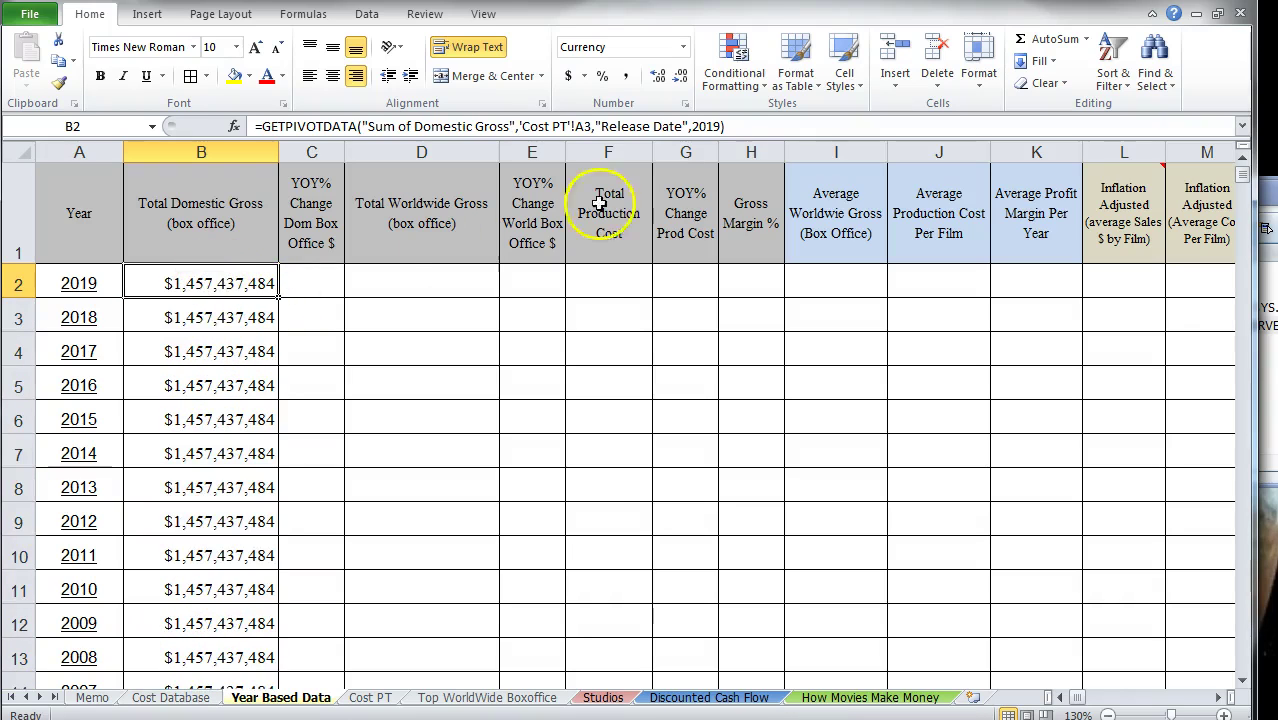
left_click(690, 126)
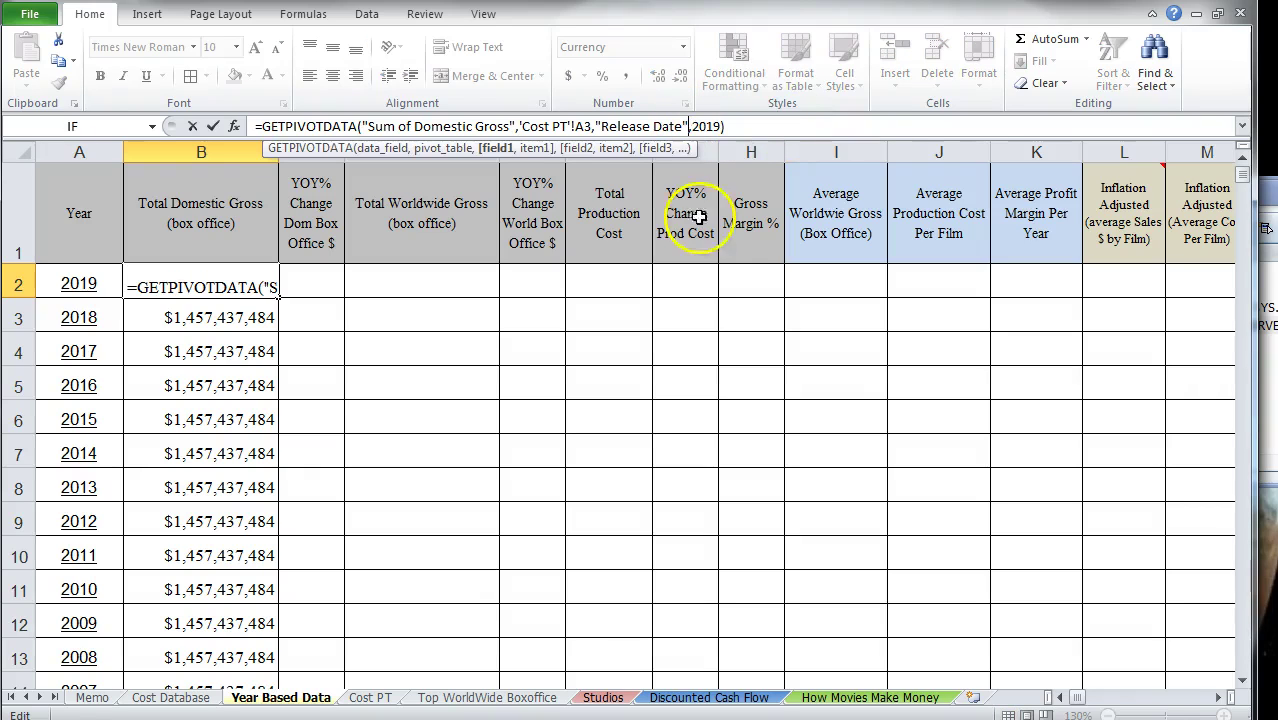
key("Right")
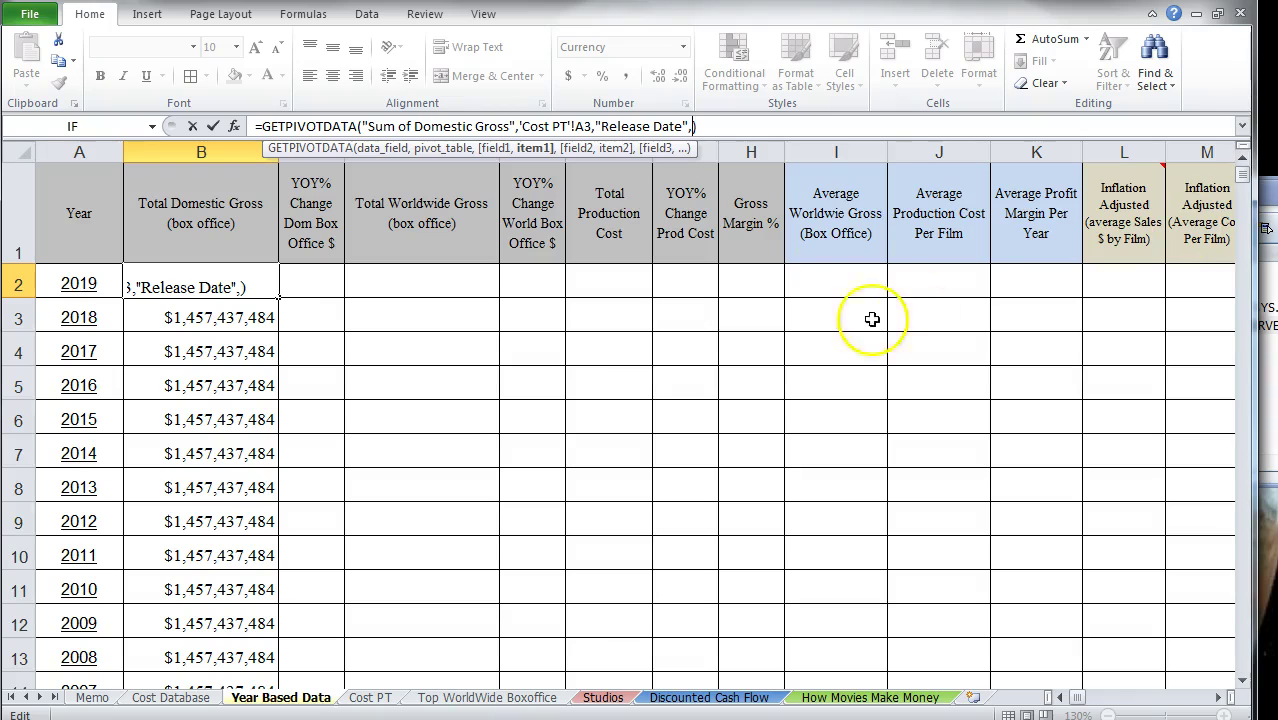
left_click(70, 283)
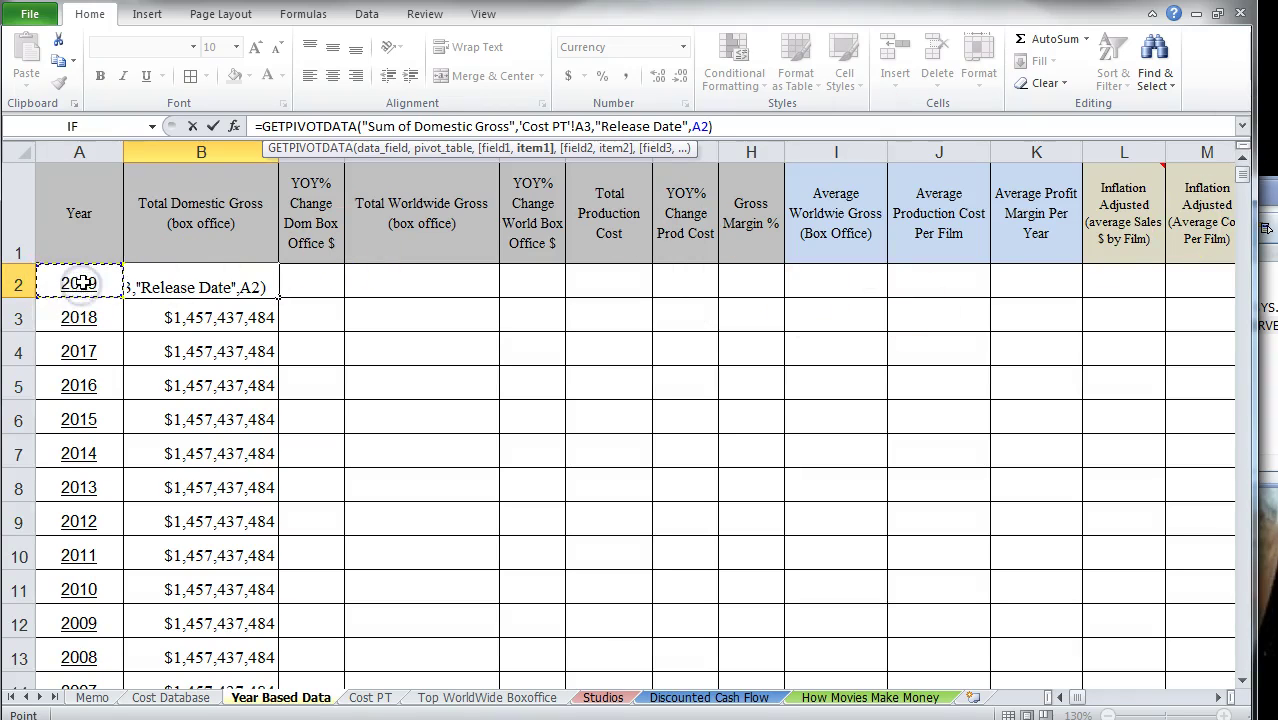
key("Return")
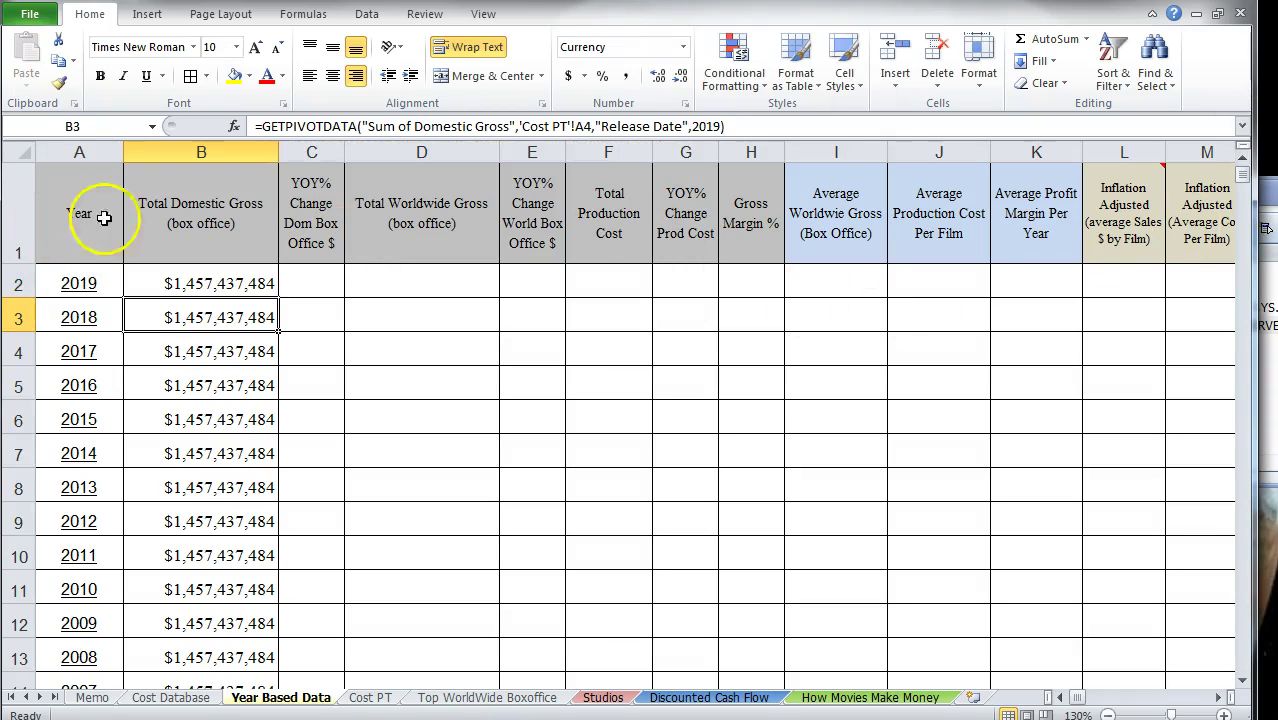
left_click(258, 285)
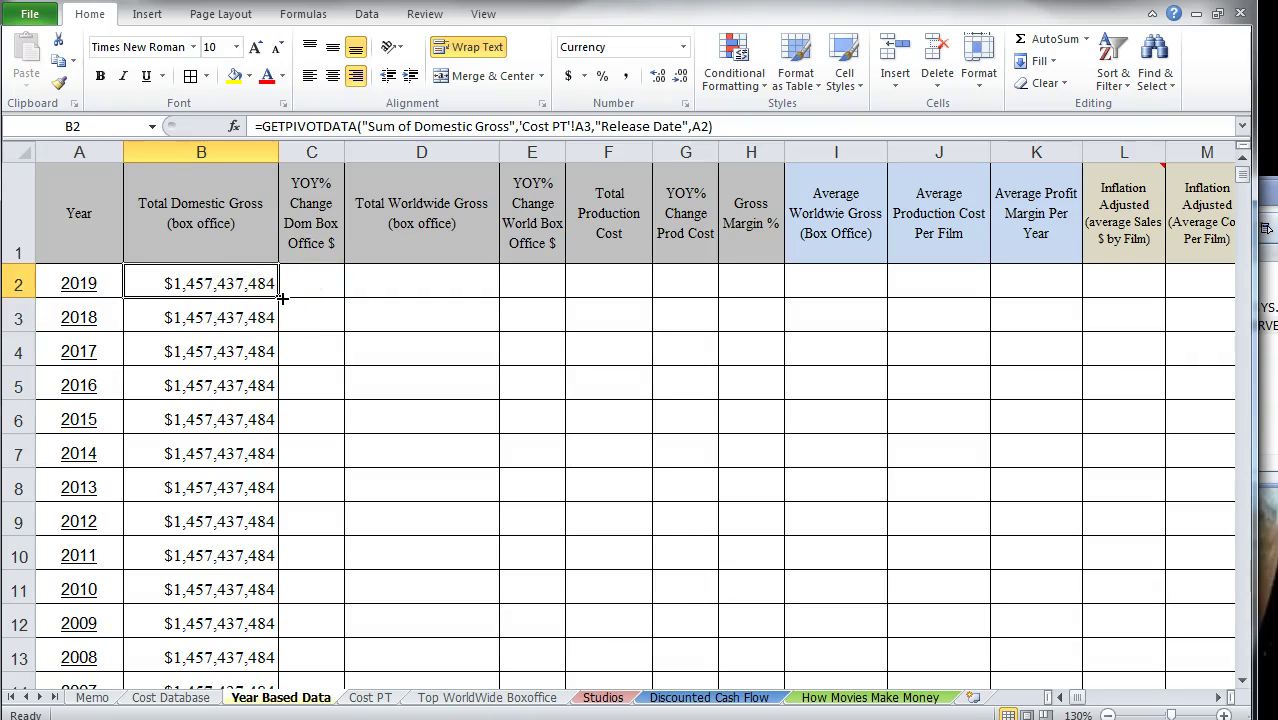
double_click(282, 297)
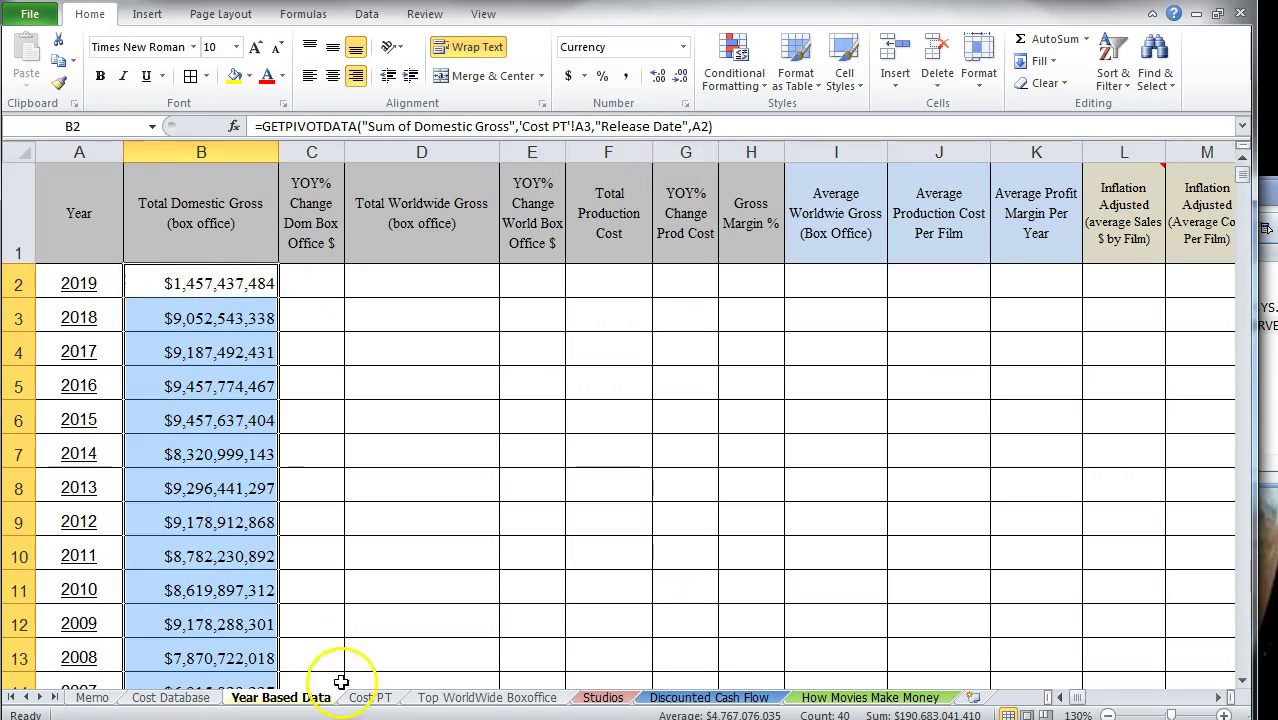
Step: Compare the filled domestic gross totals with the Cost PT PivotTable, and look over the Cost Database and Top WorldWide Boxoffice worksheets
left_click(375, 698)
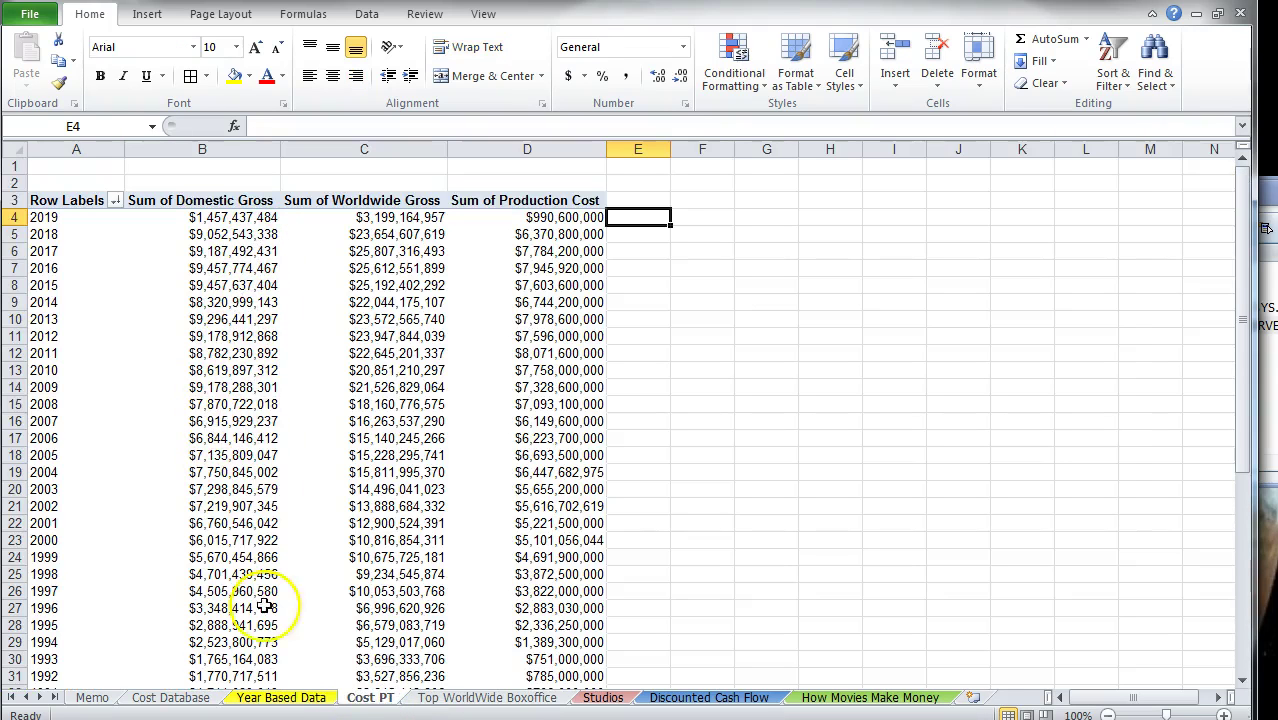
left_click(285, 697)
scroll(147, 608, "down", 4)
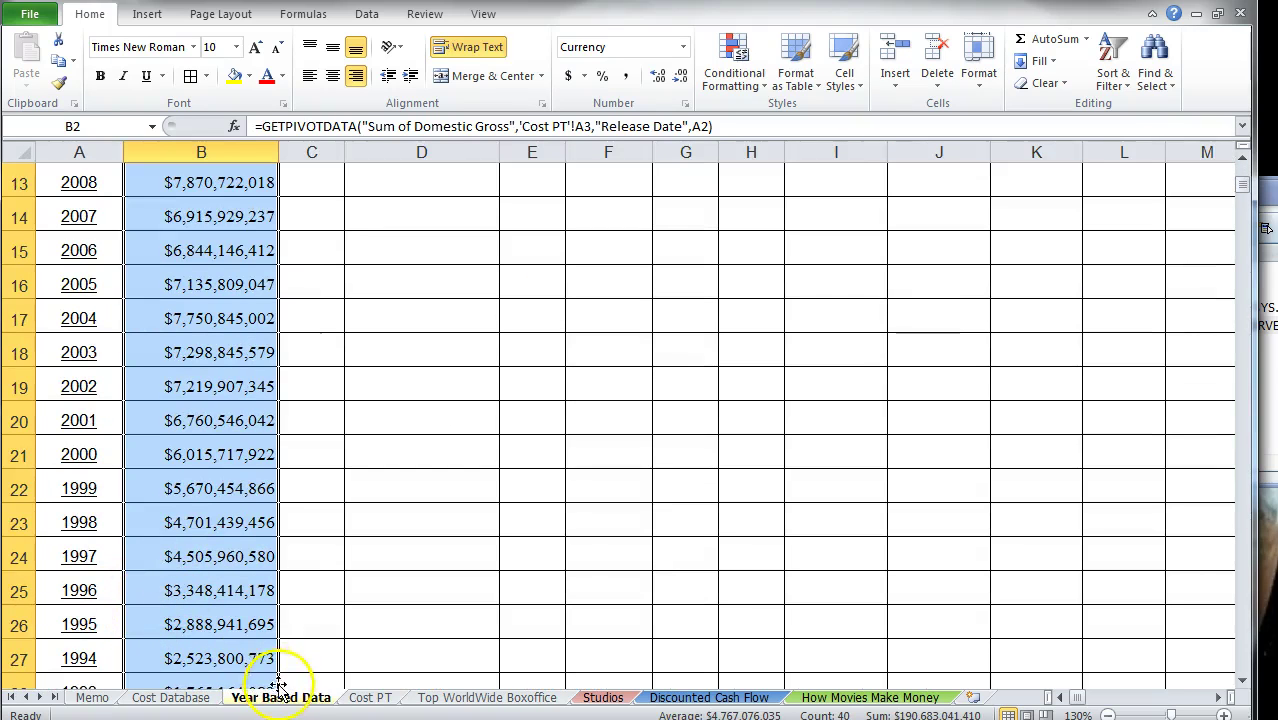
left_click(366, 697)
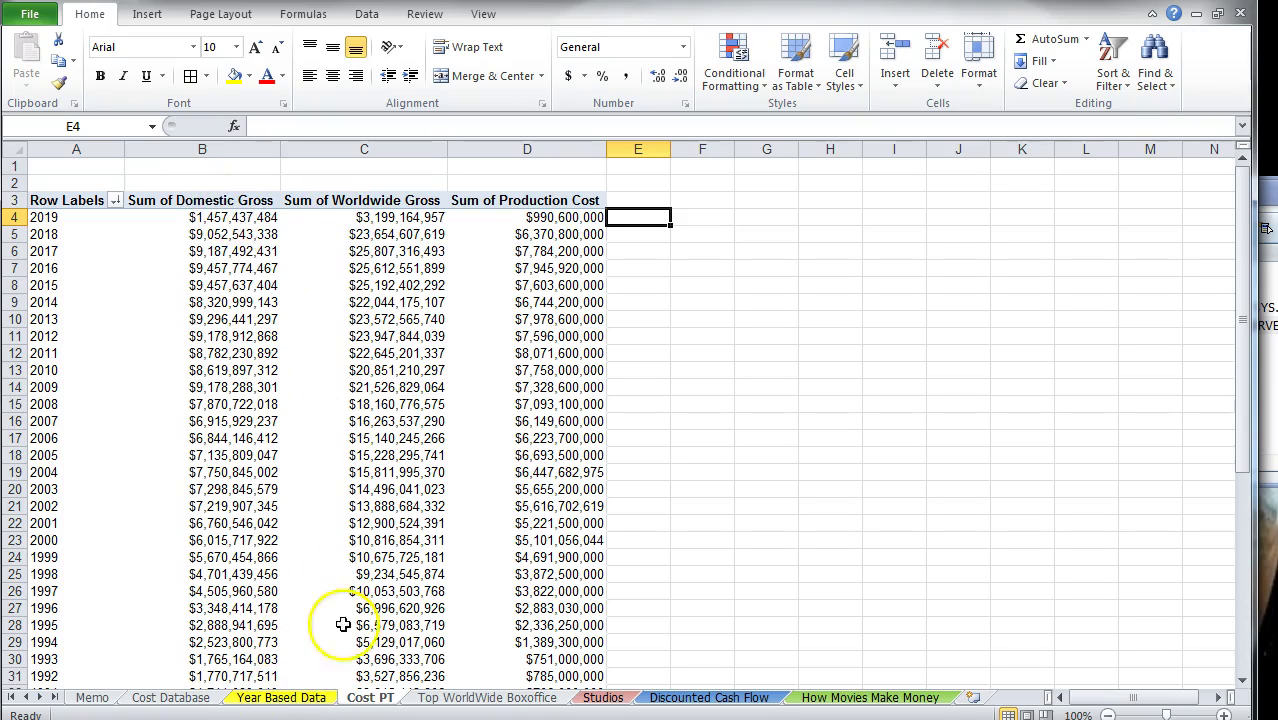
left_click(172, 697)
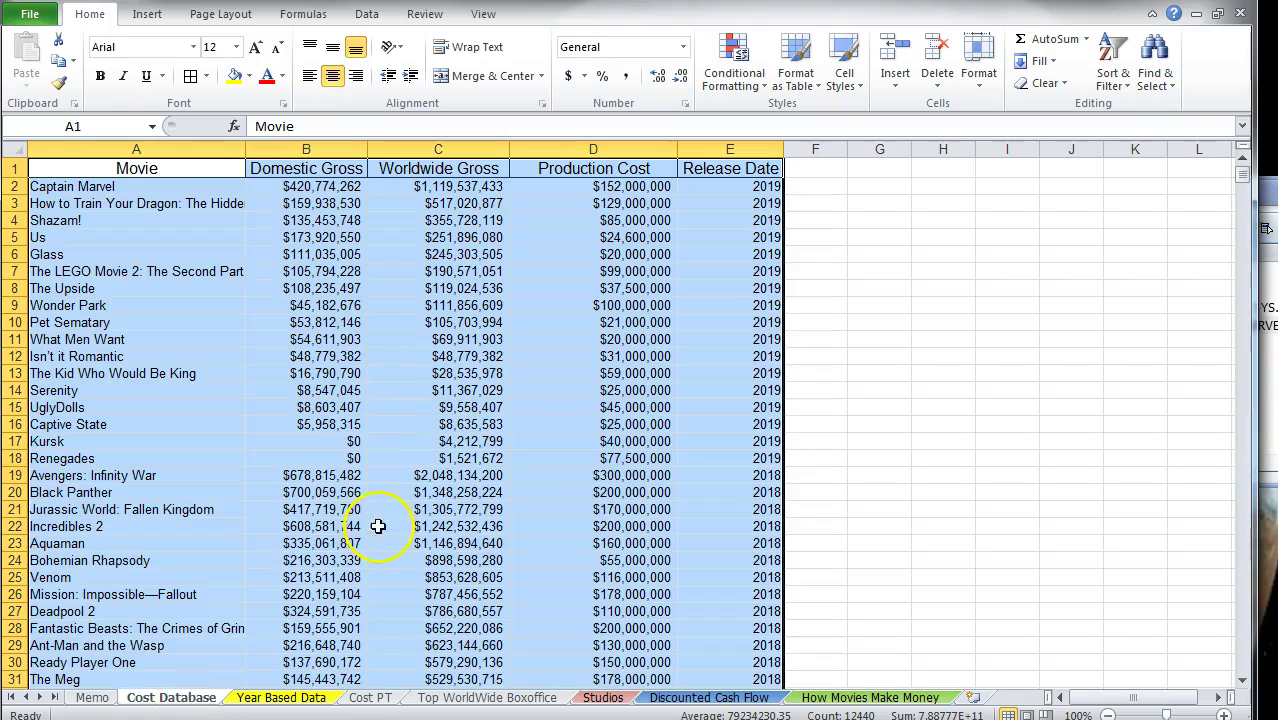
left_click(452, 698)
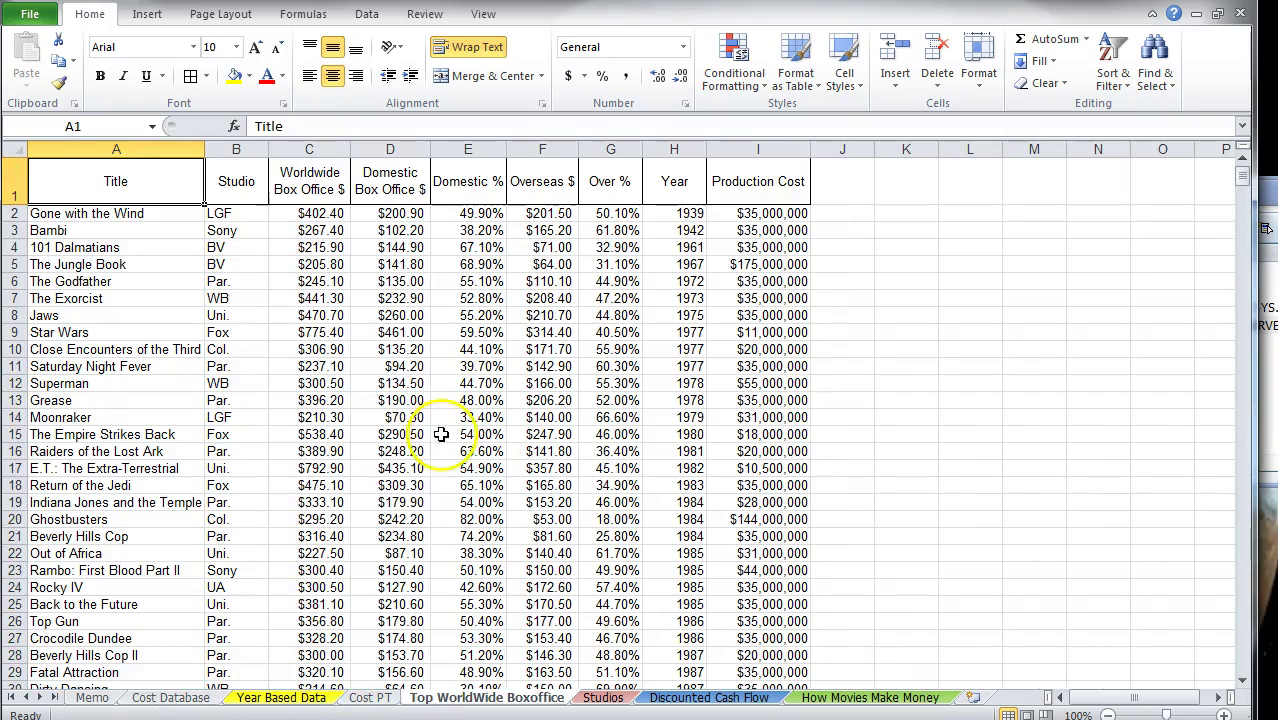
left_click(300, 697)
scroll(340, 540, "up", 4)
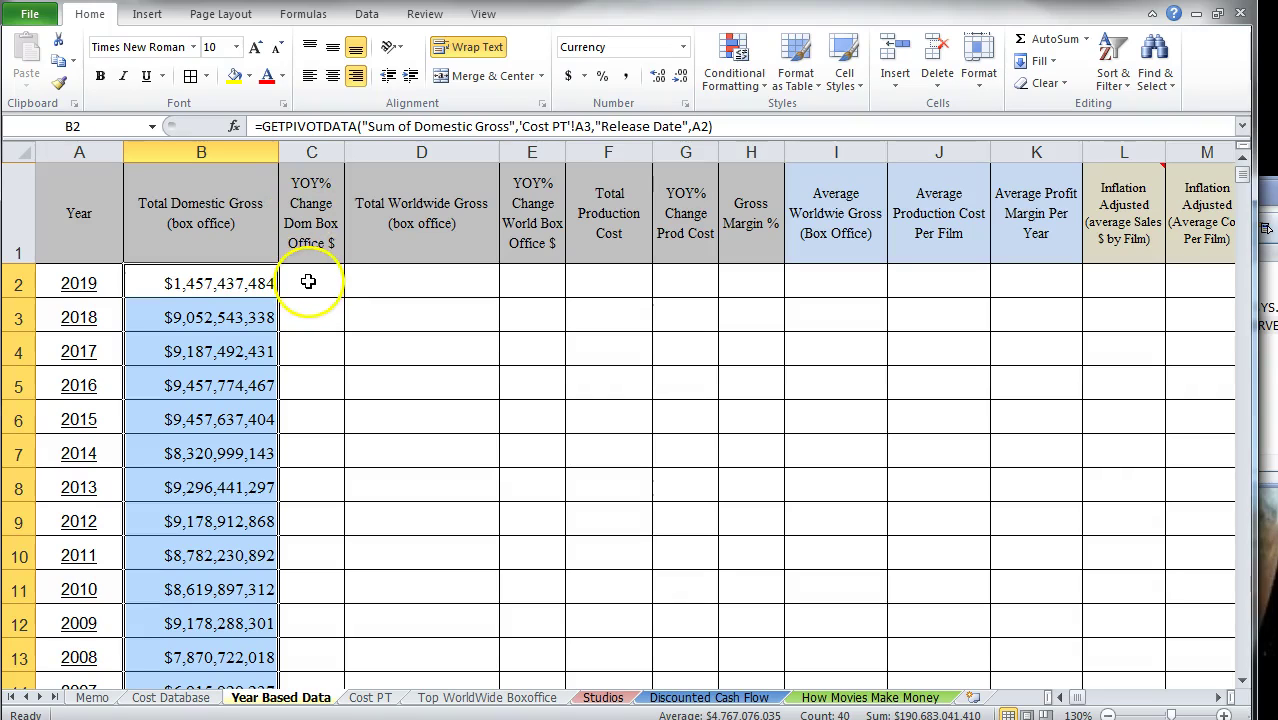
Step: In C3 of Year Based Data, enter the year-over-year domestic box office change formula +(B3-B4)/B4
left_click(301, 325)
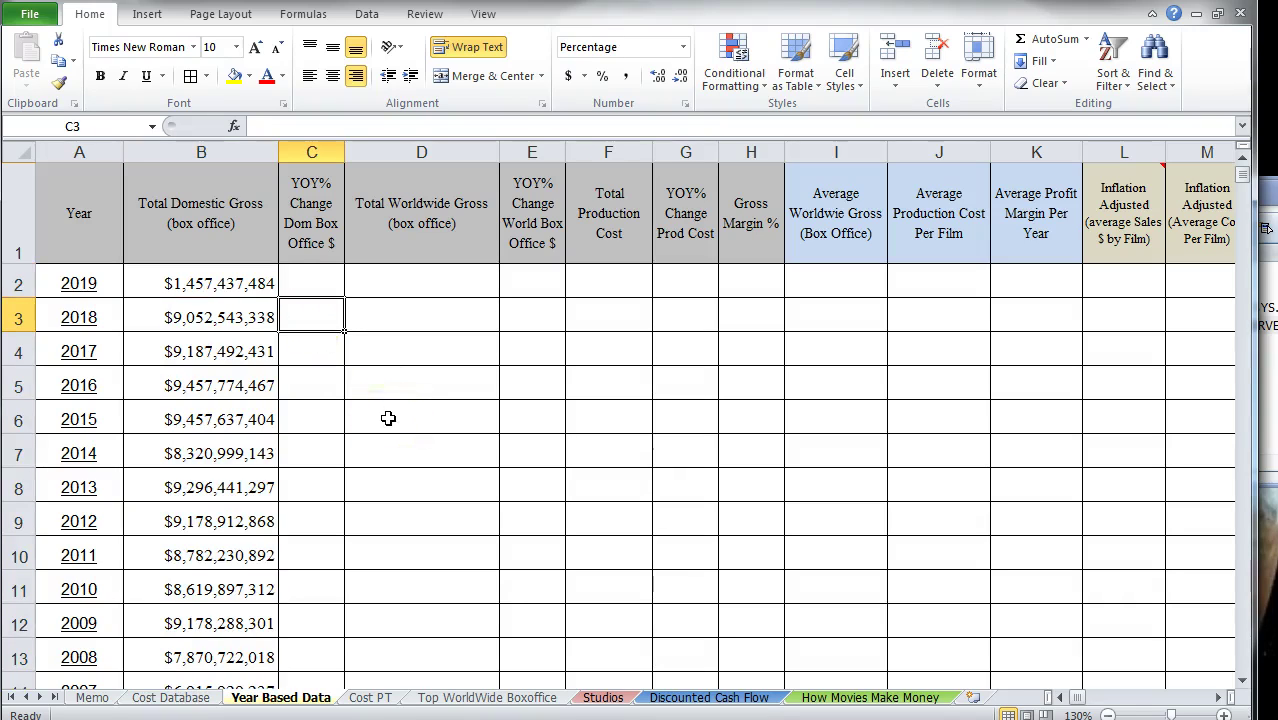
type("+")
key("Left")
key("BackSpace")
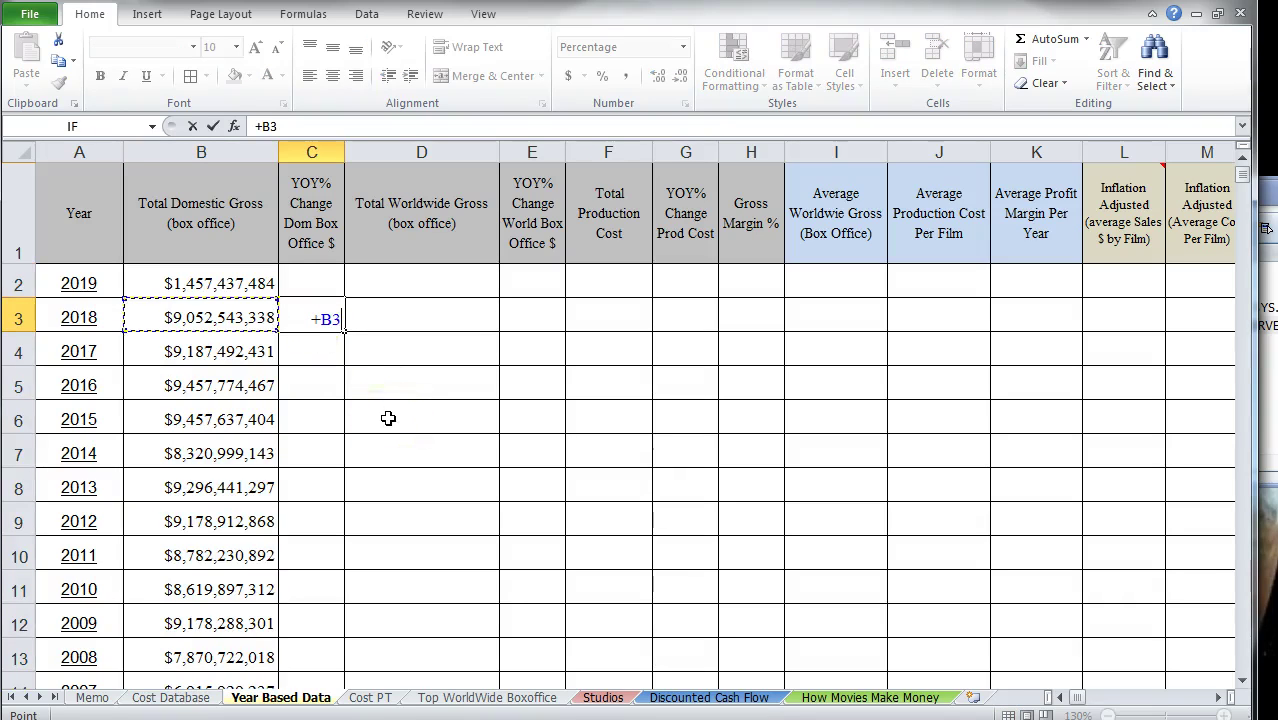
key("BackSpace")
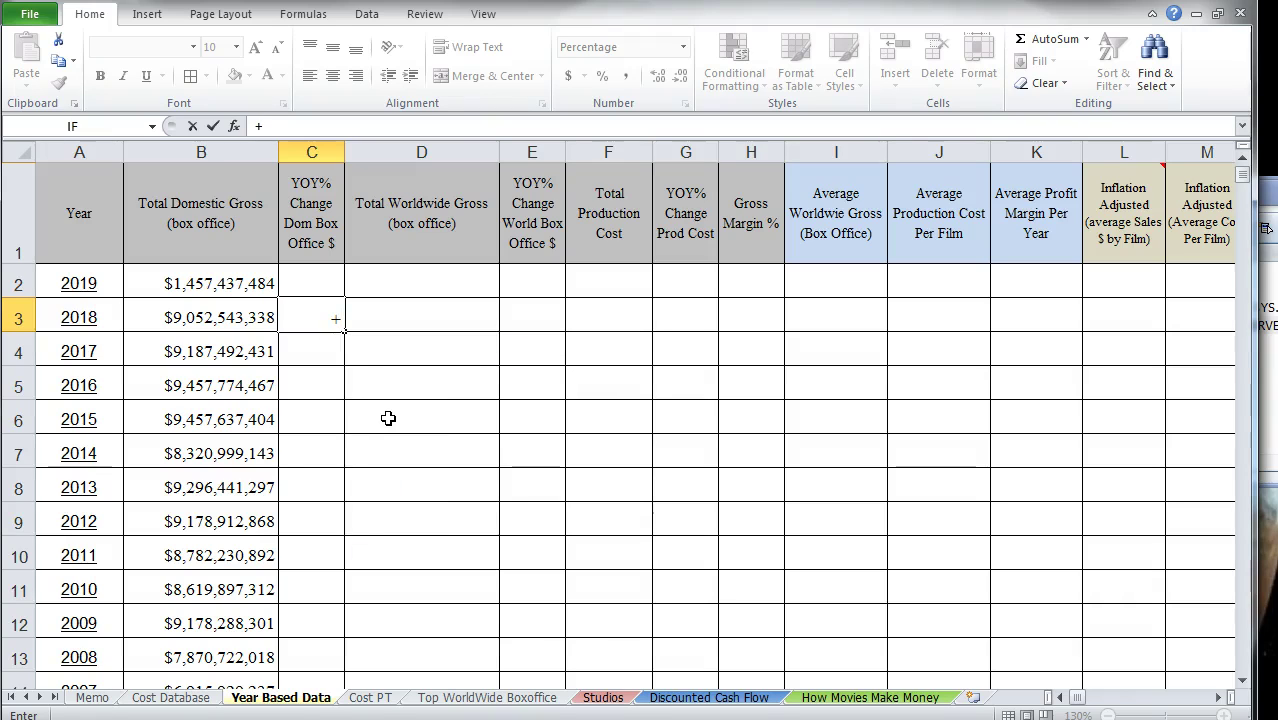
type("(")
left_click(229, 318)
type("-")
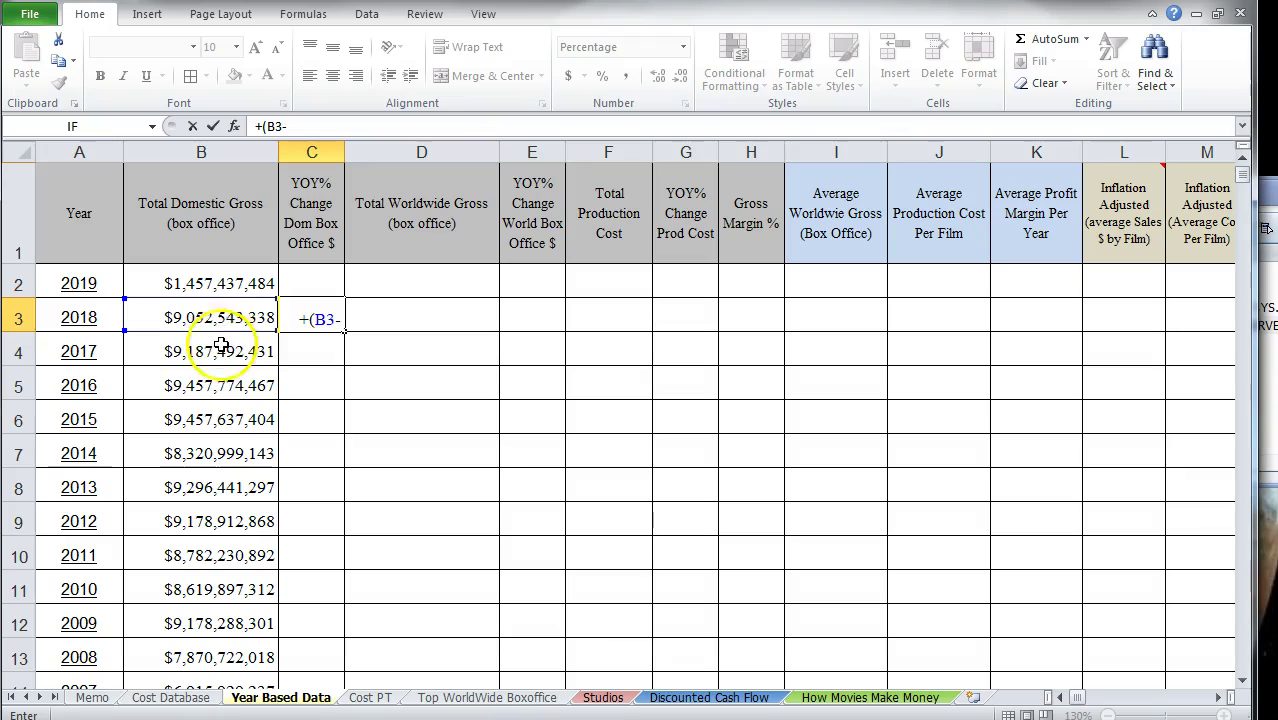
left_click(220, 350)
type(")")
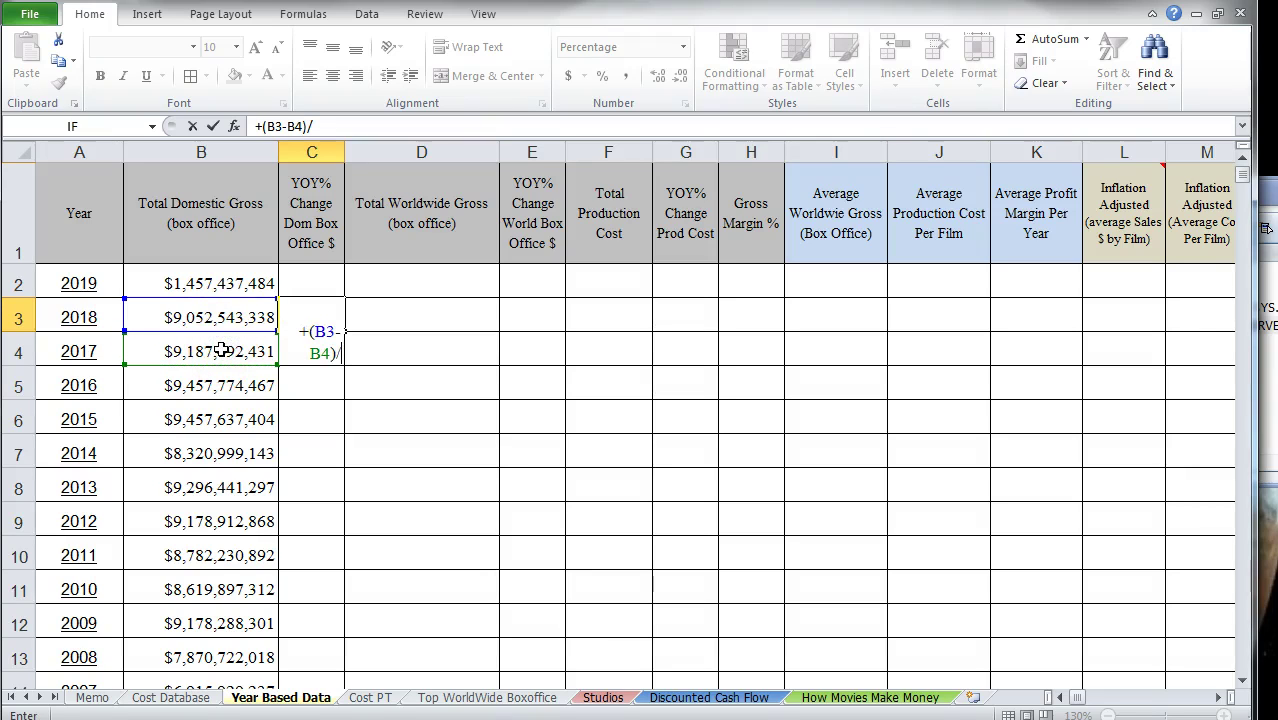
type("/")
left_click(180, 348)
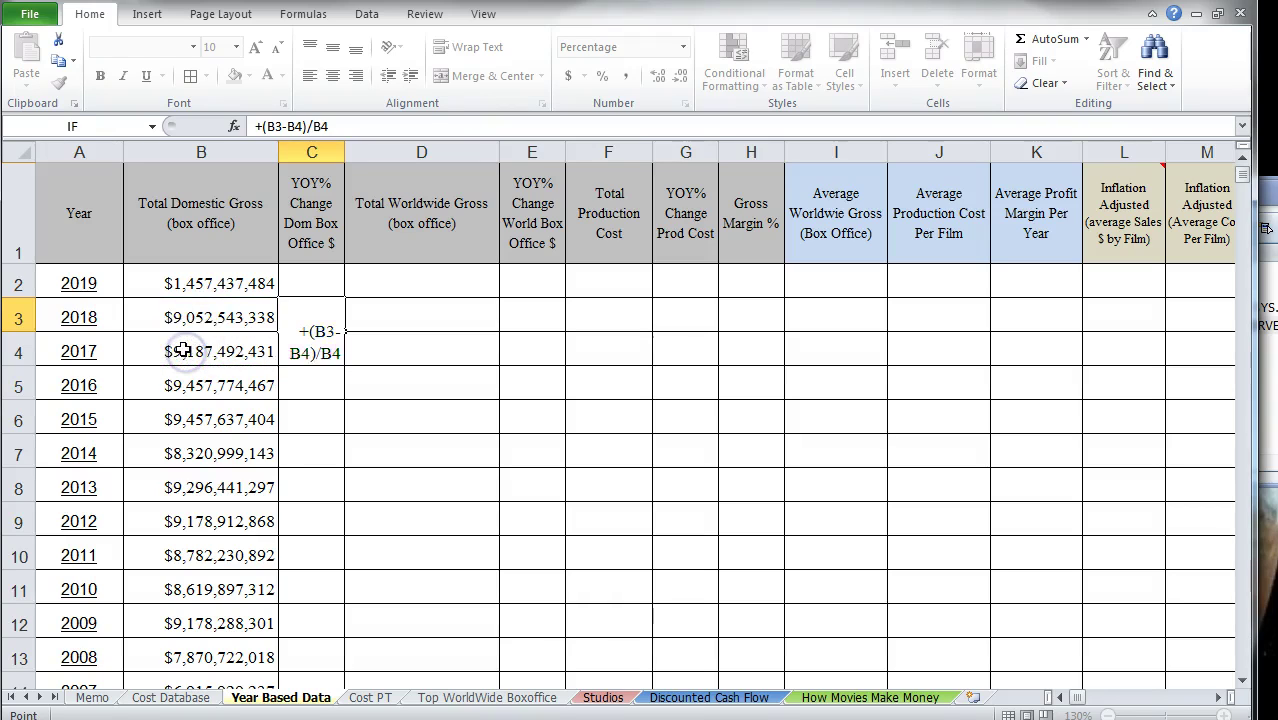
key("Return")
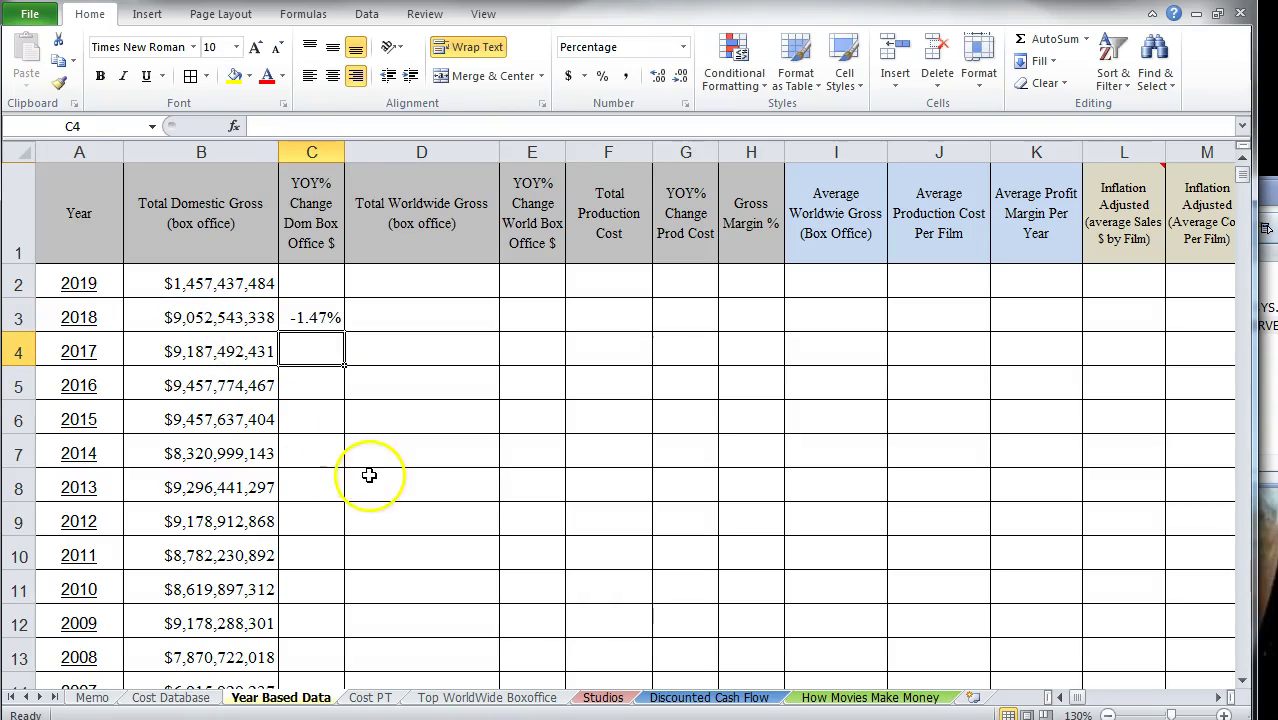
Step: Widen column C slightly and fill the C3 year-over-year change formula down for the remaining years
left_click_drag(344, 154, 372, 152)
left_click(322, 319)
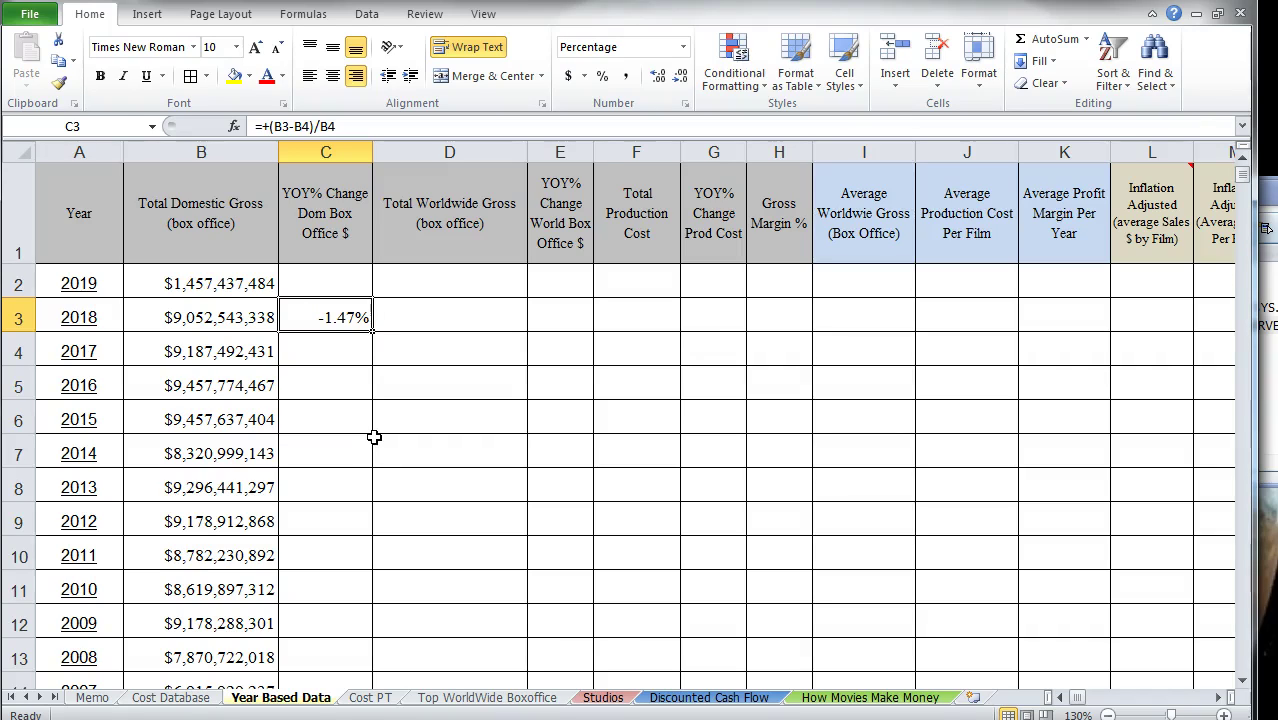
left_click(373, 334)
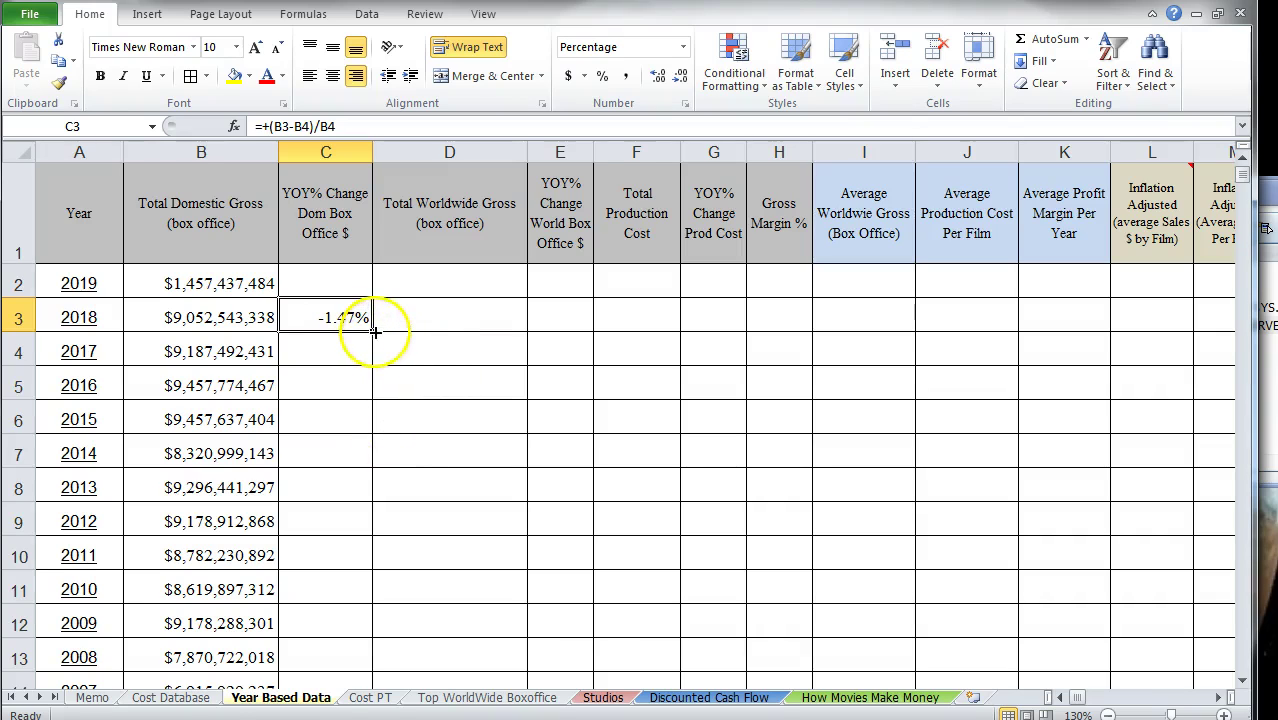
double_click(373, 334)
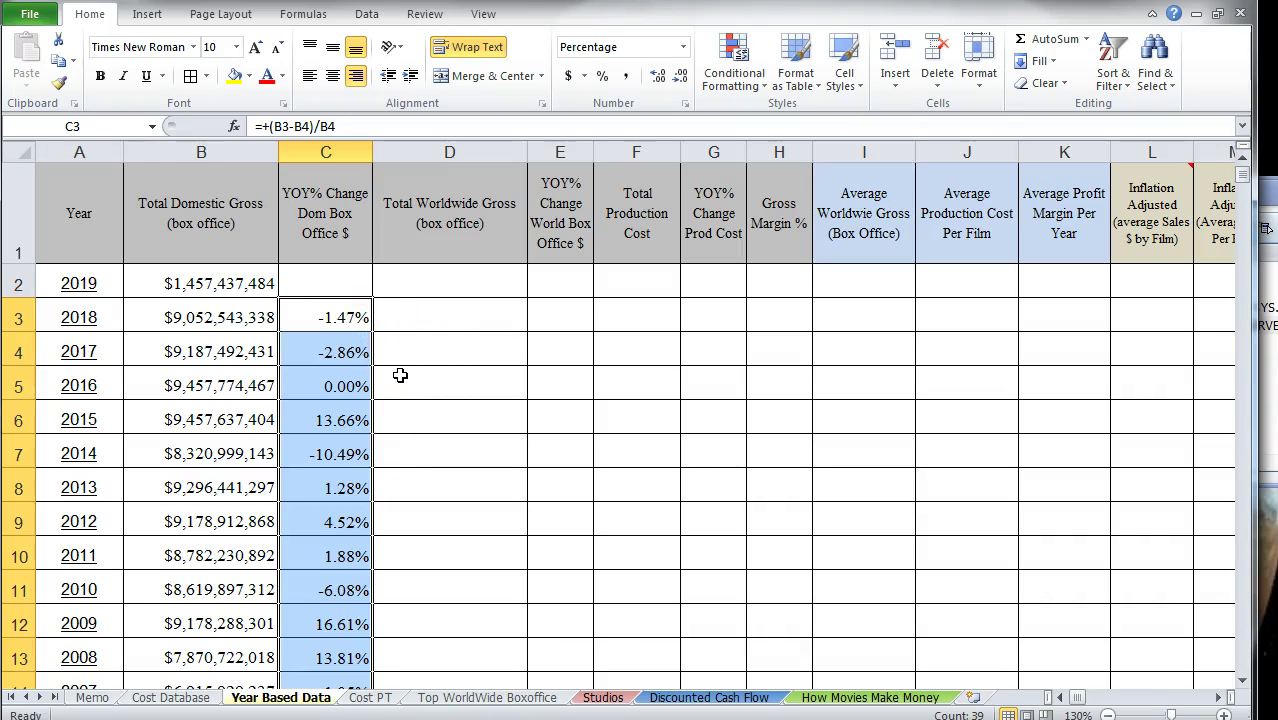
Step: In D2, enter a GETPIVOTDATA formula for Sum of Worldwide Gross from 'Cost PT'!A3 with Release Date A2, and fill it down
left_click(462, 236)
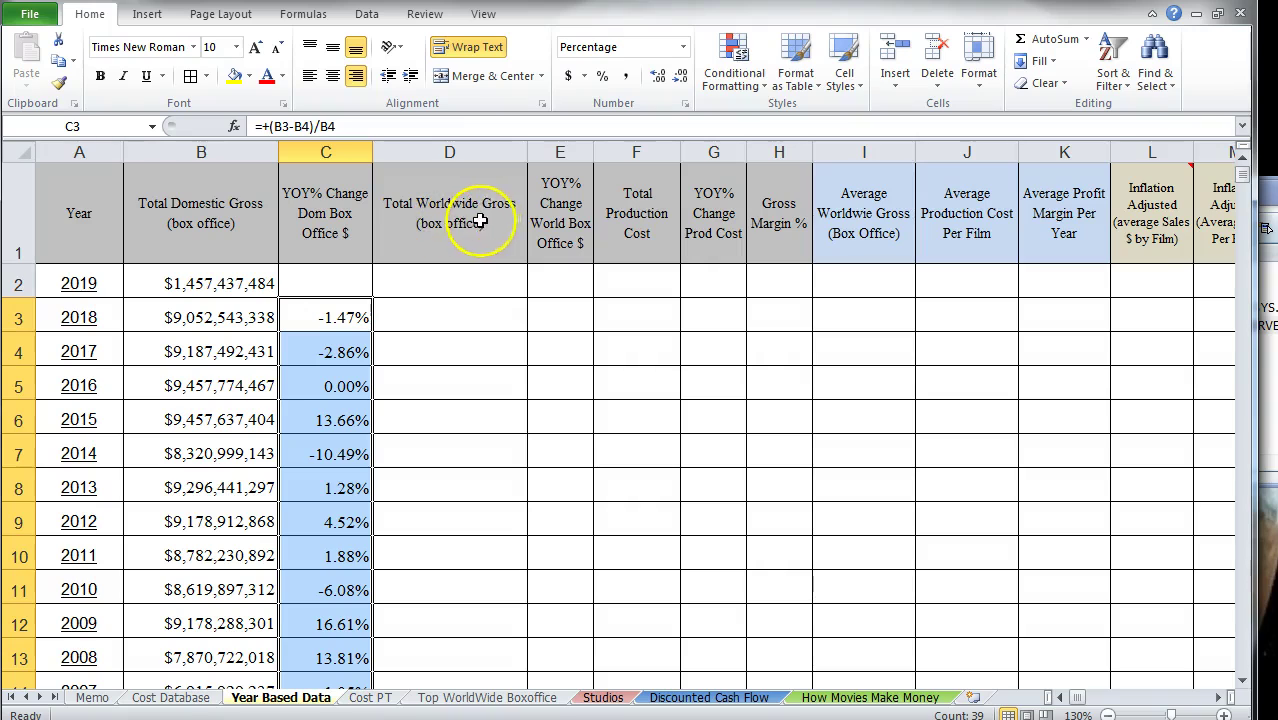
left_click(451, 273)
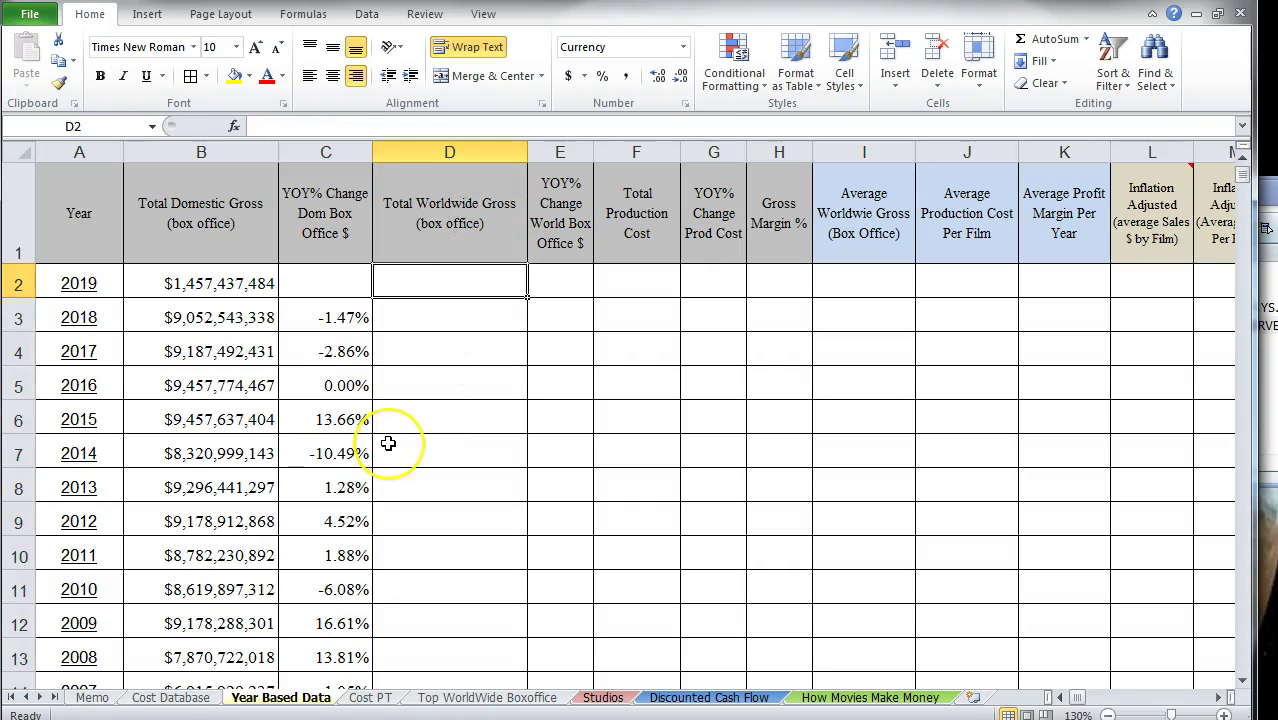
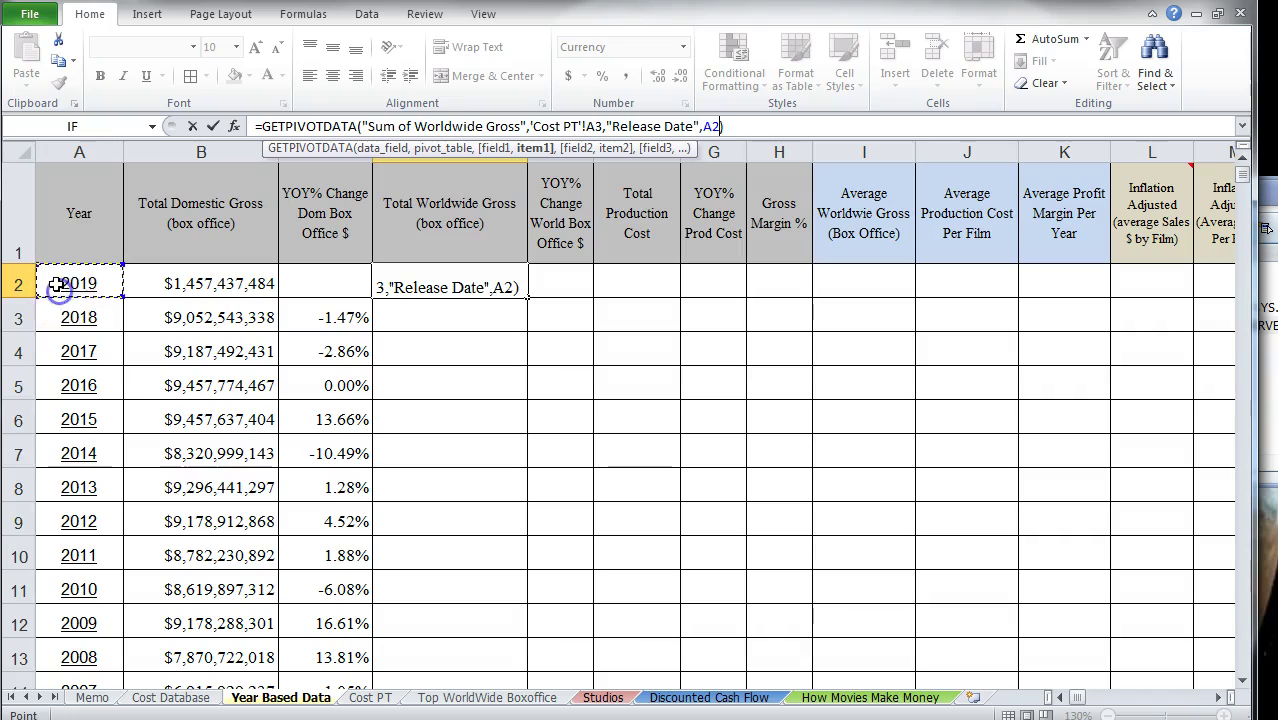
key("Return")
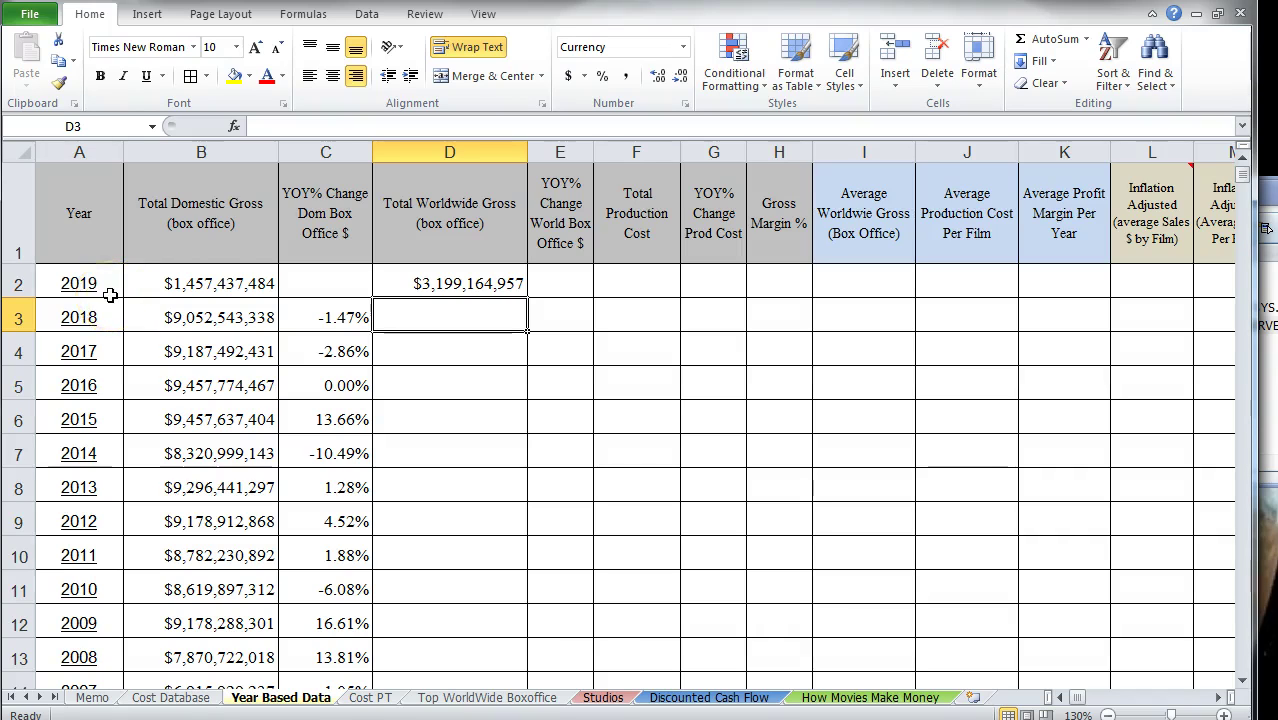
left_click(480, 284)
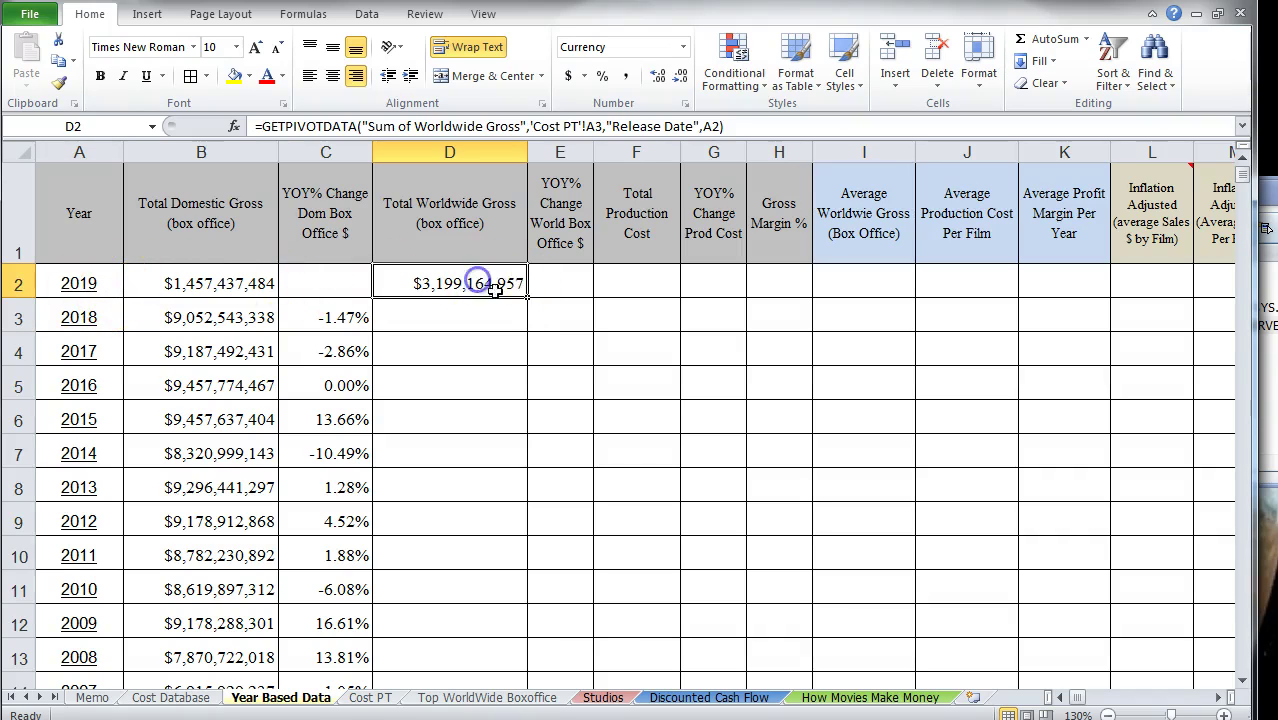
double_click(527, 299)
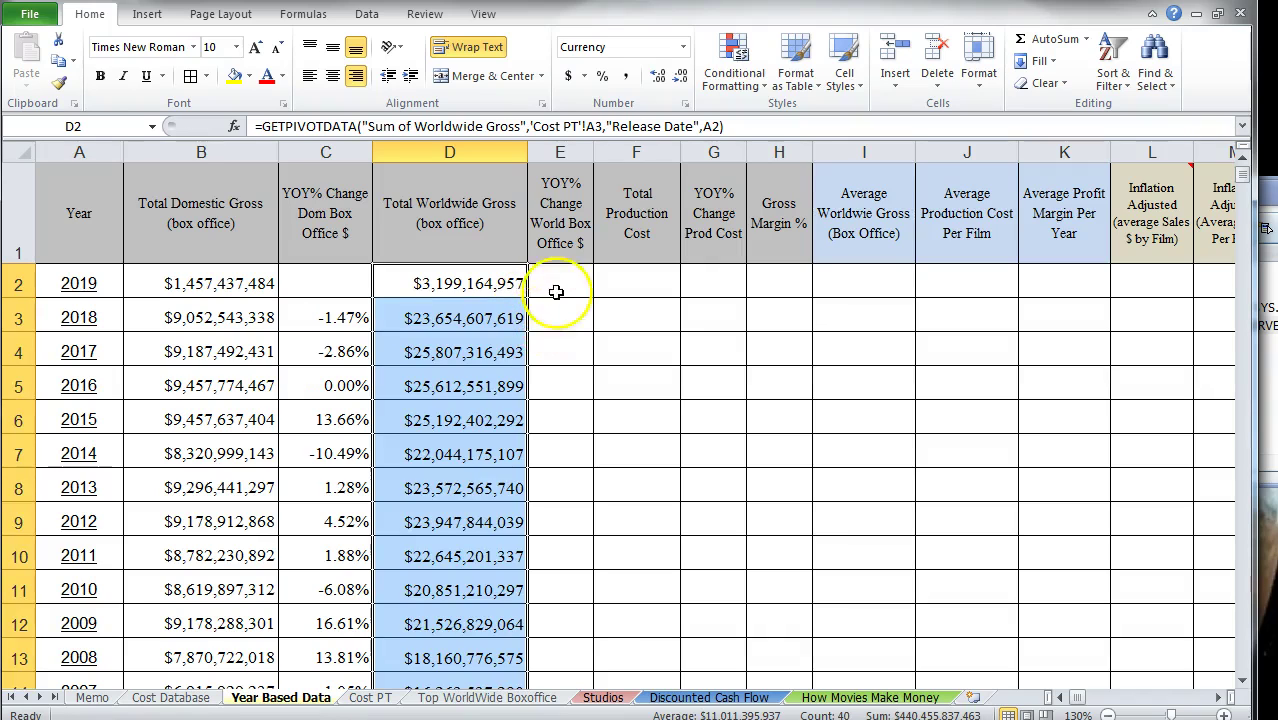
Step: Copy the C3 year-over-year change formula to E3 for worldwide box office and fill it down the column
left_click(558, 318)
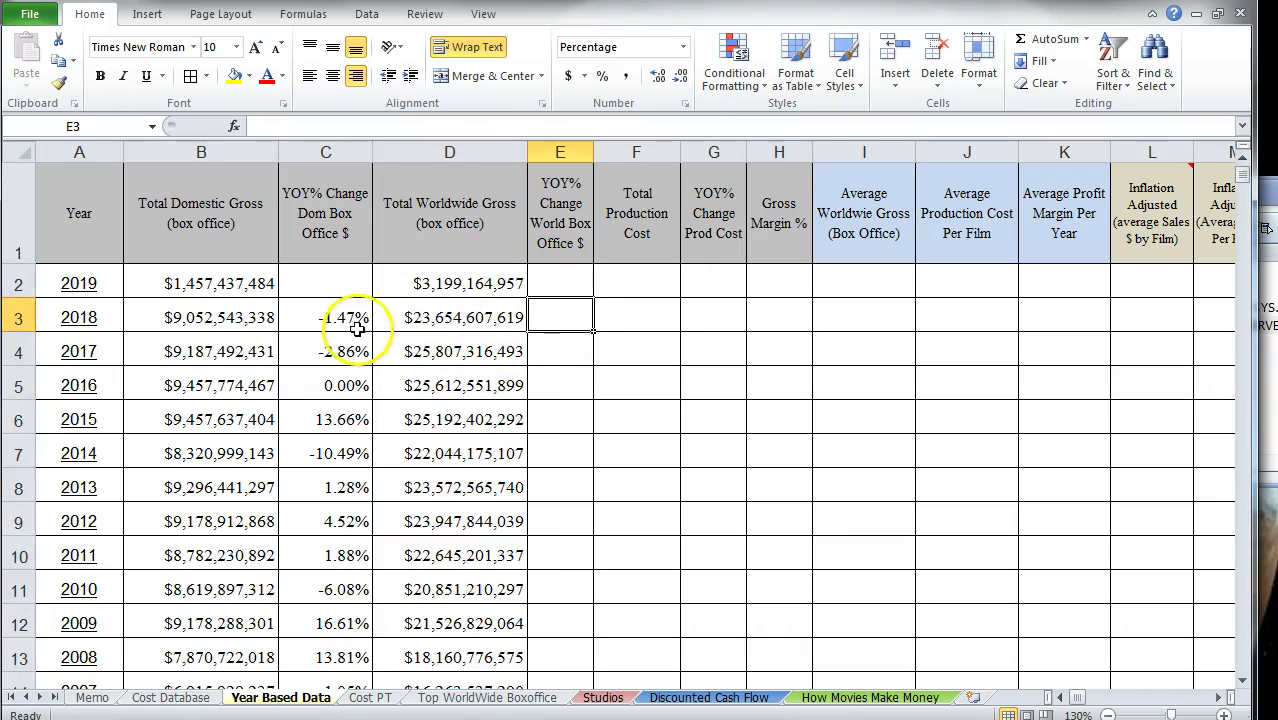
left_click(325, 318)
key("ctrl+c")
left_click(542, 320)
key("ctrl+v")
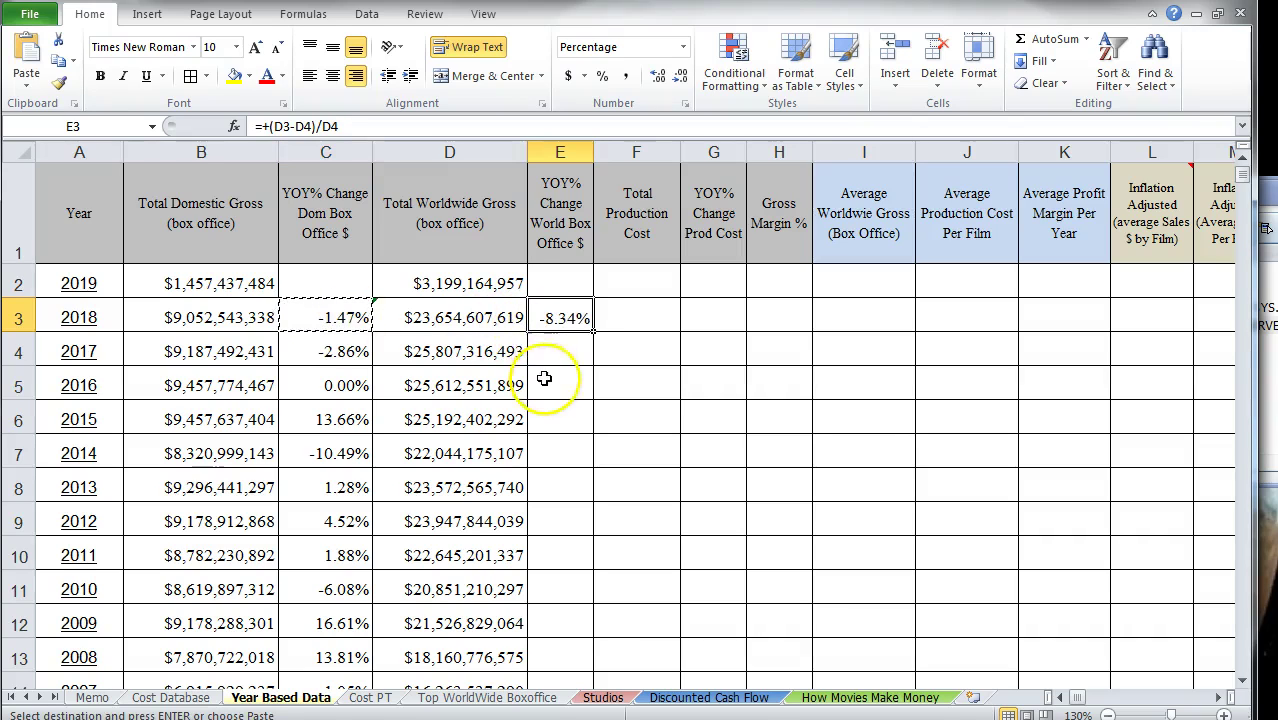
key("Escape")
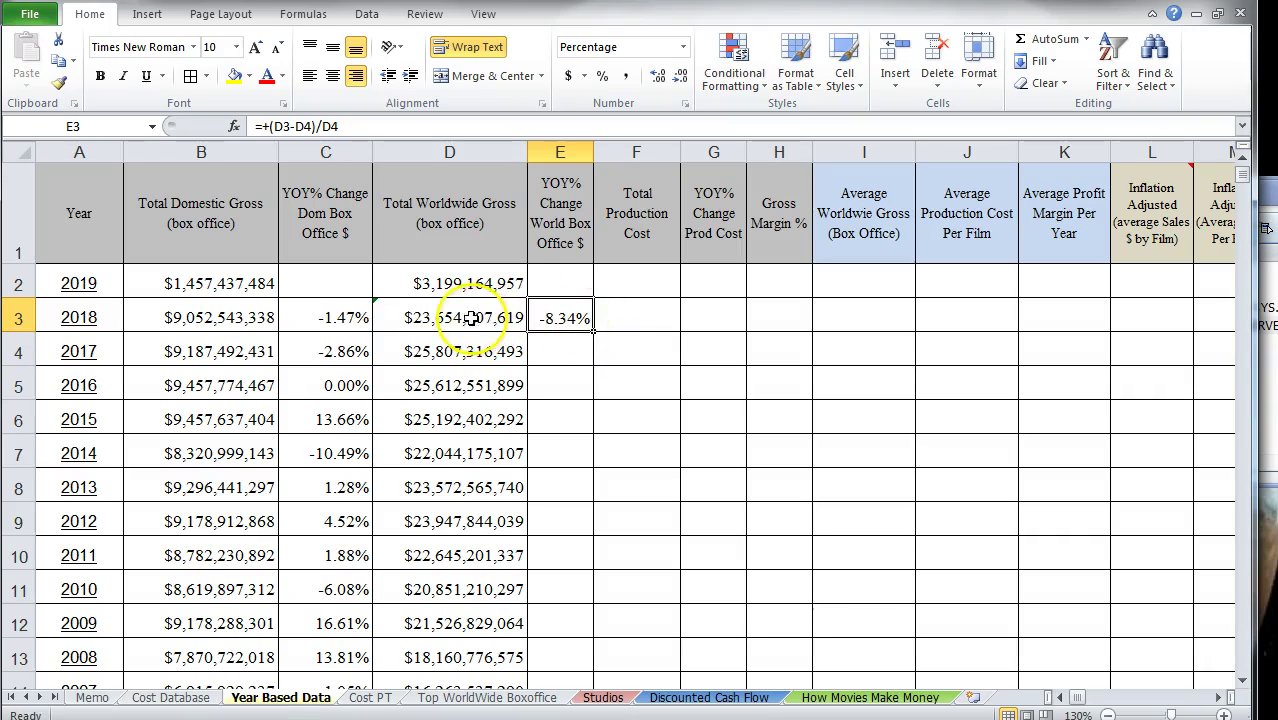
double_click(594, 333)
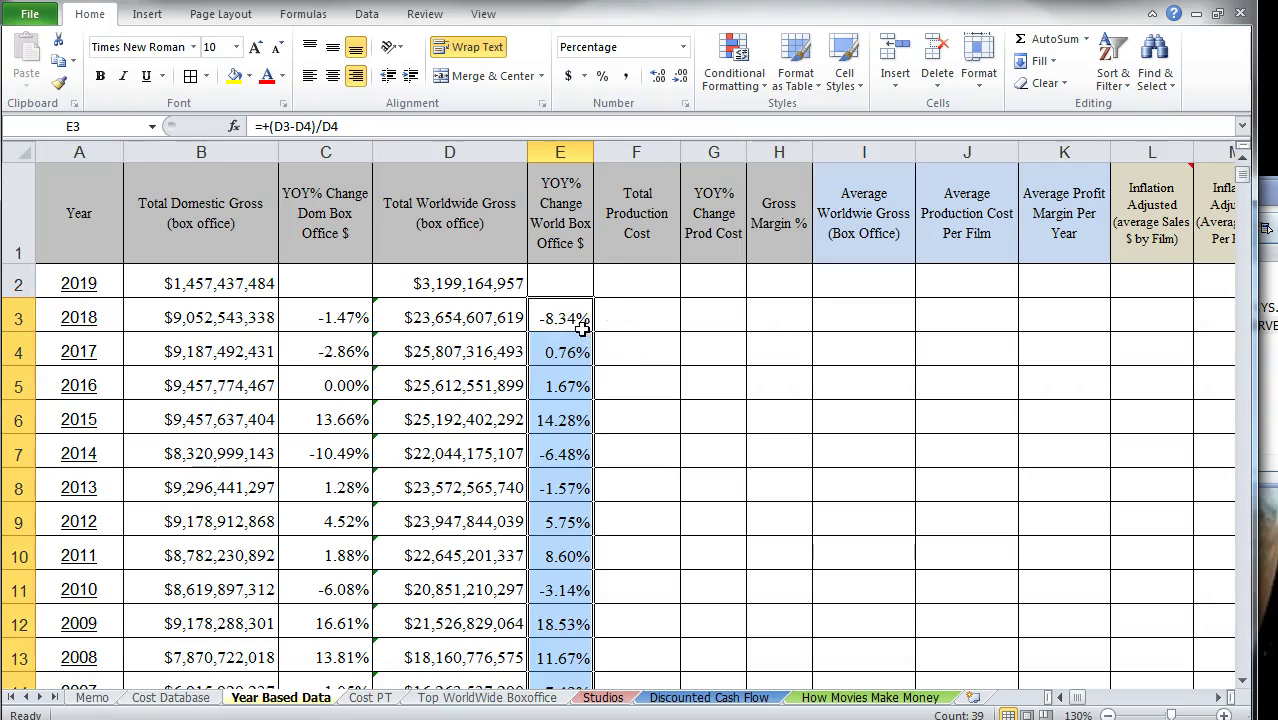
Step: In F2 of Year Based Data, enter a GETPIVOTDATA reference to the 2019 Sum of Production Cost on the Cost PT sheet
left_click(640, 281)
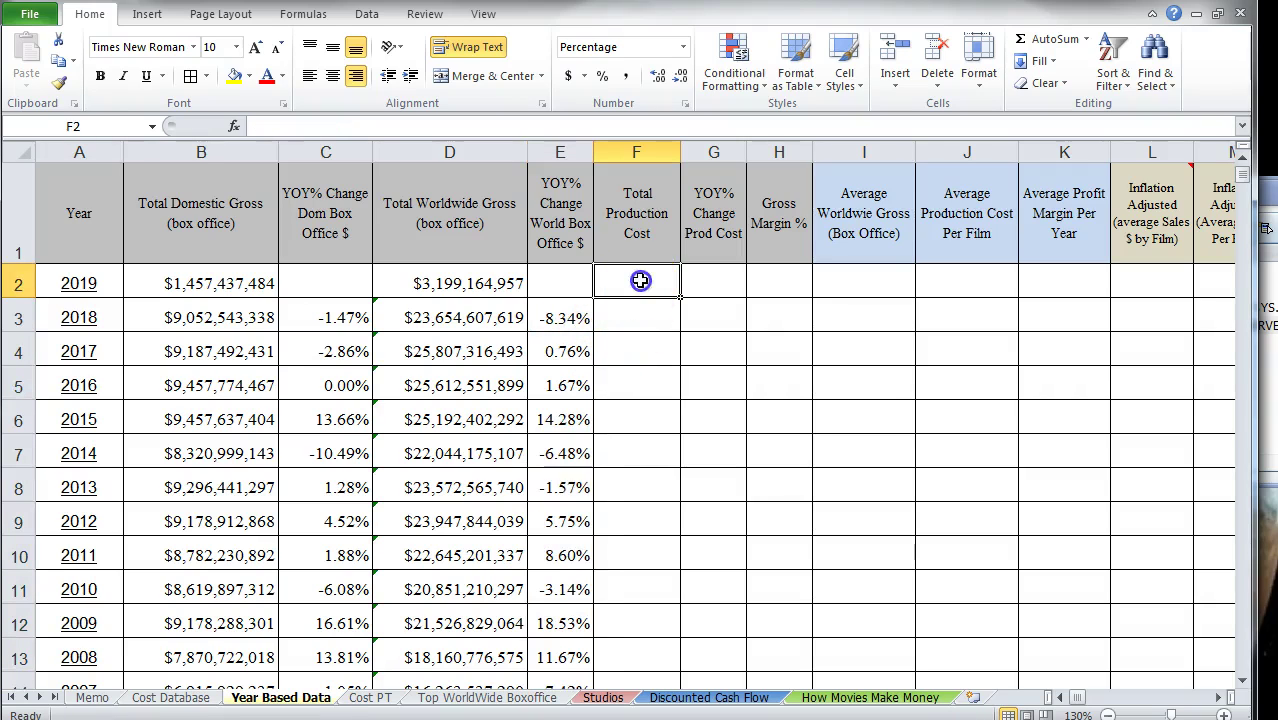
type("=")
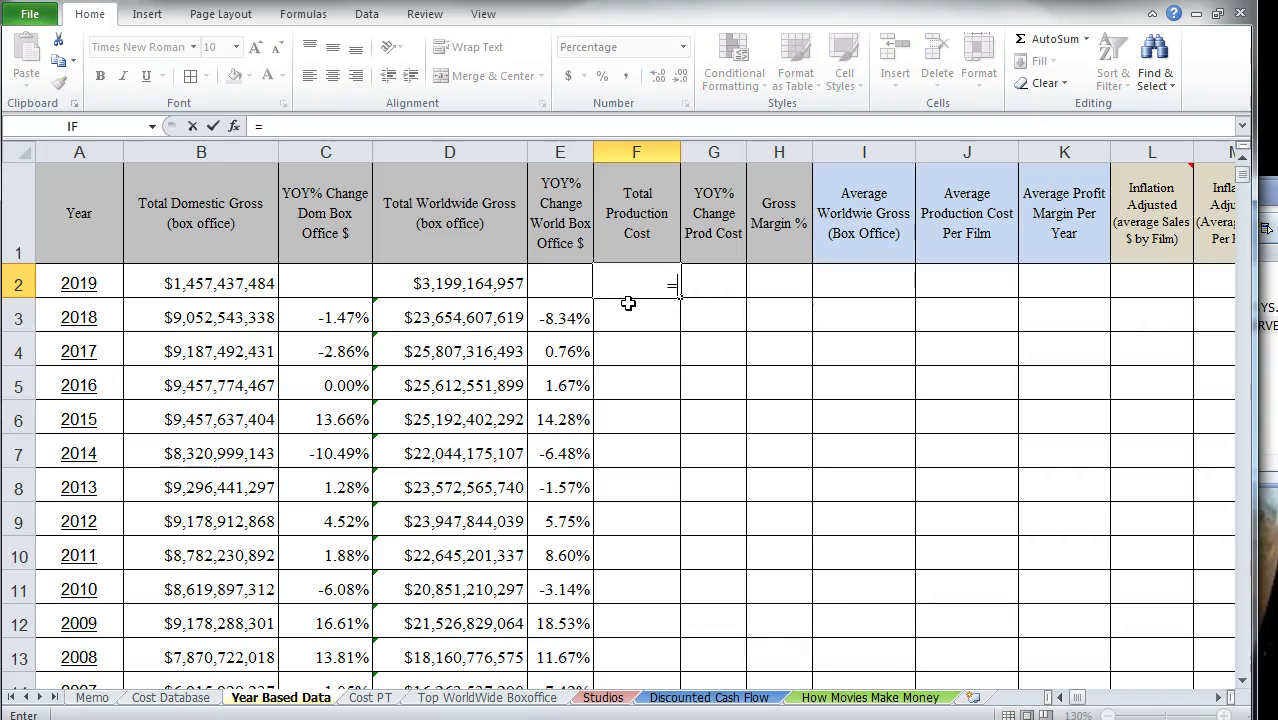
left_click(370, 697)
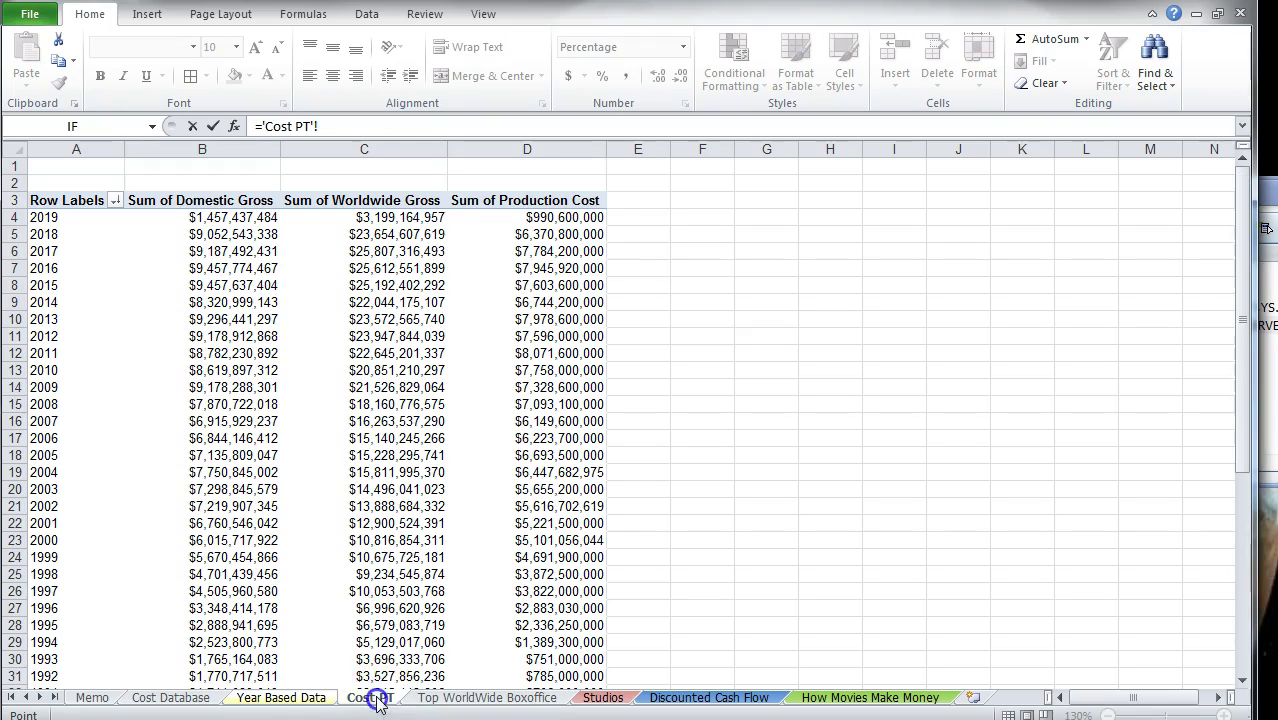
left_click(522, 220)
key("Return")
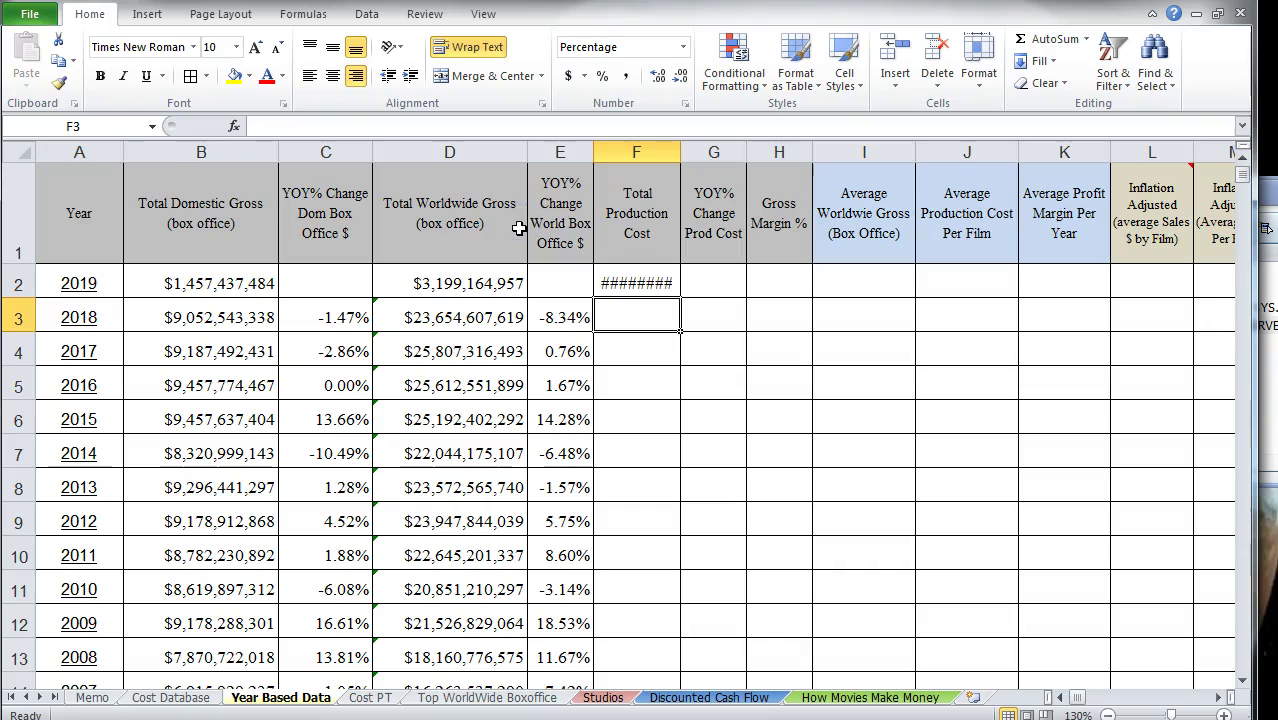
Step: Widen column F slightly and format F2 as Currency with no decimal places
left_click_drag(681, 151, 707, 152)
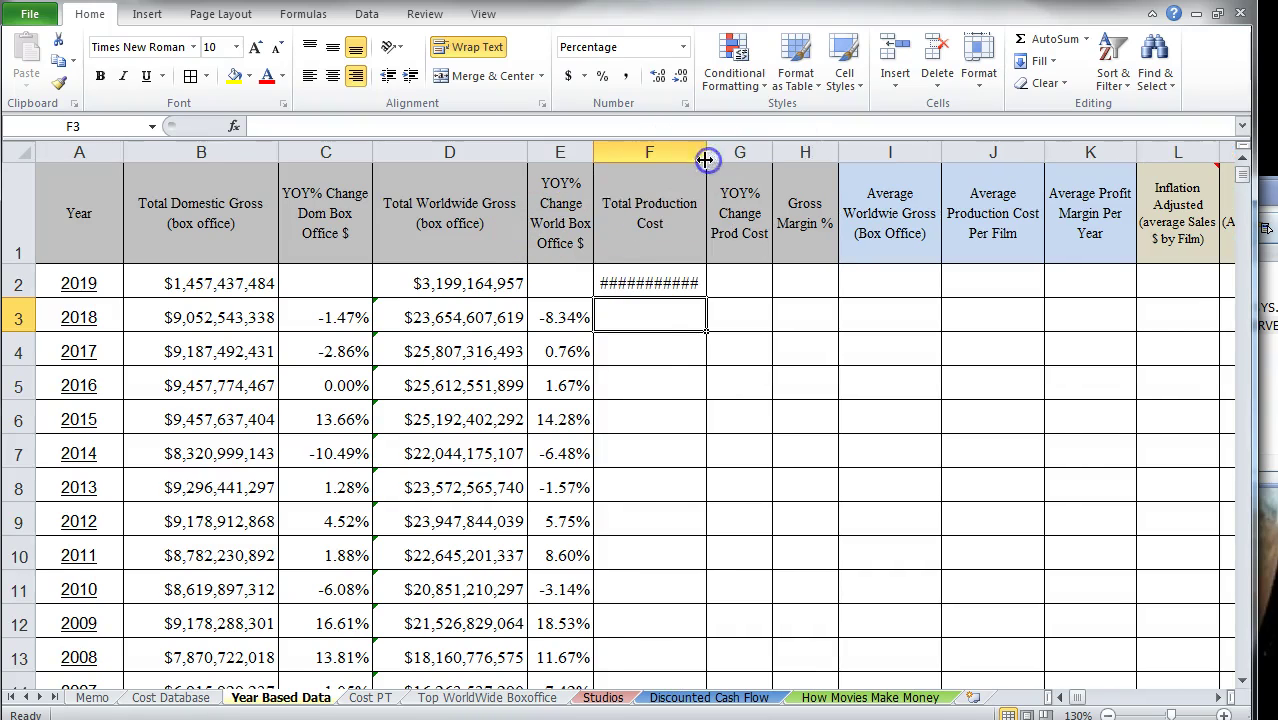
left_click(648, 283)
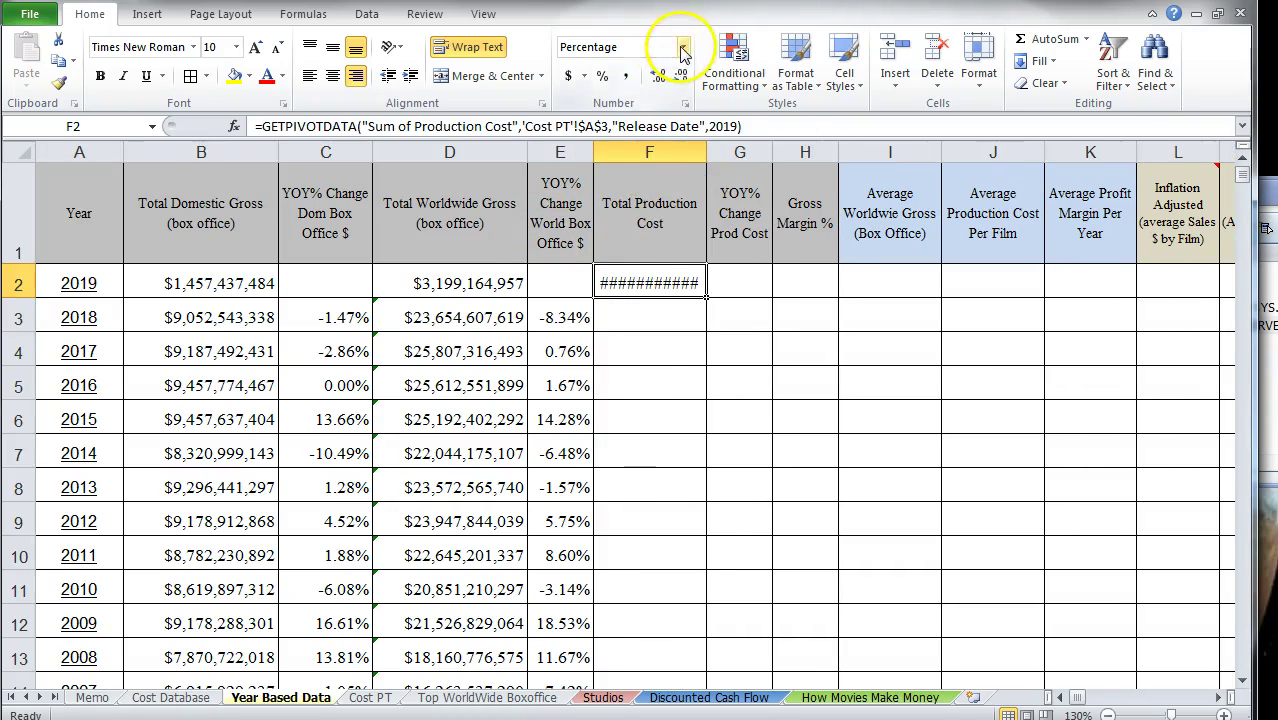
left_click(683, 47)
left_click(645, 165)
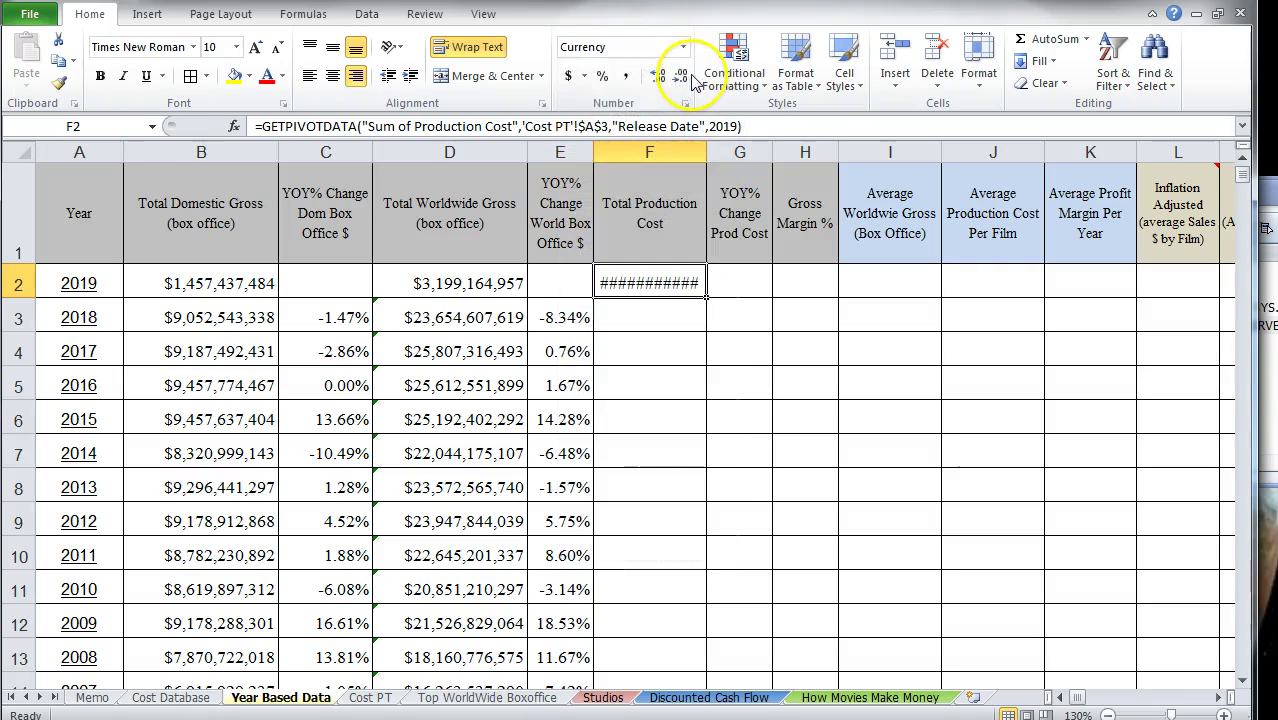
left_click(681, 77)
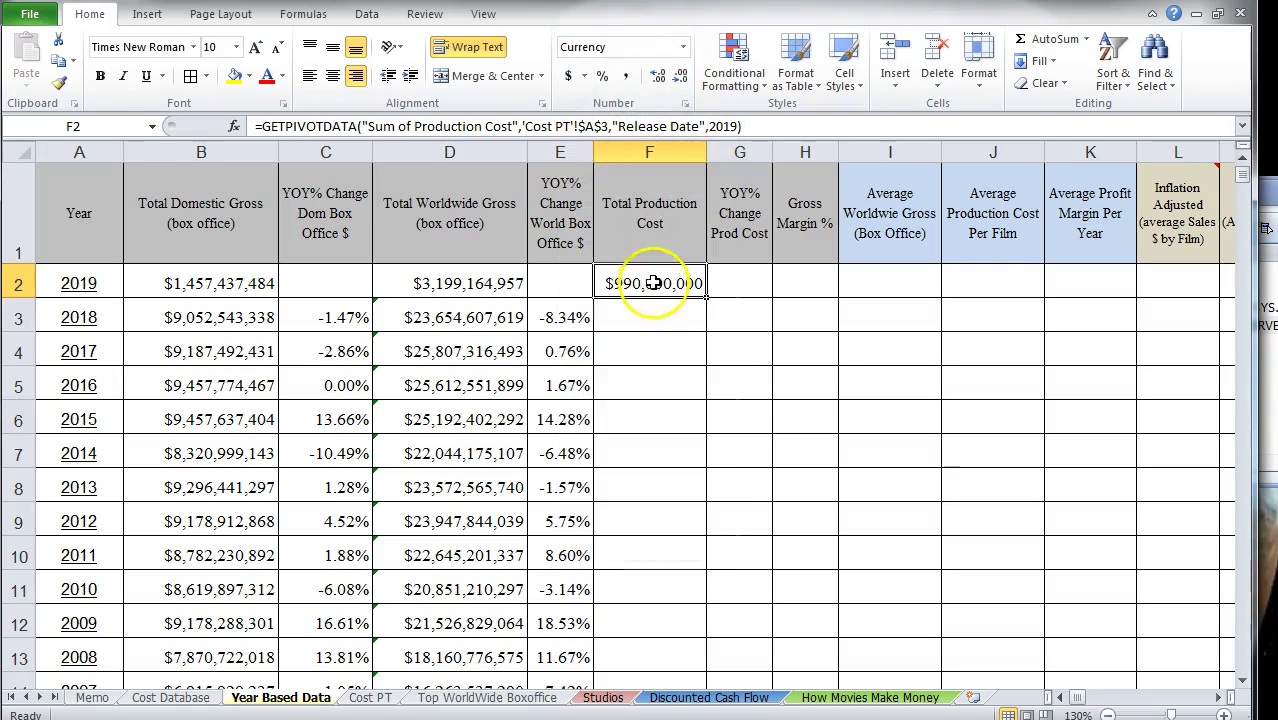
Step: Edit the F2 formula to use the relative pivot reference 'Cost PT'!A3 and A2 as the Release Date item
left_click(589, 126)
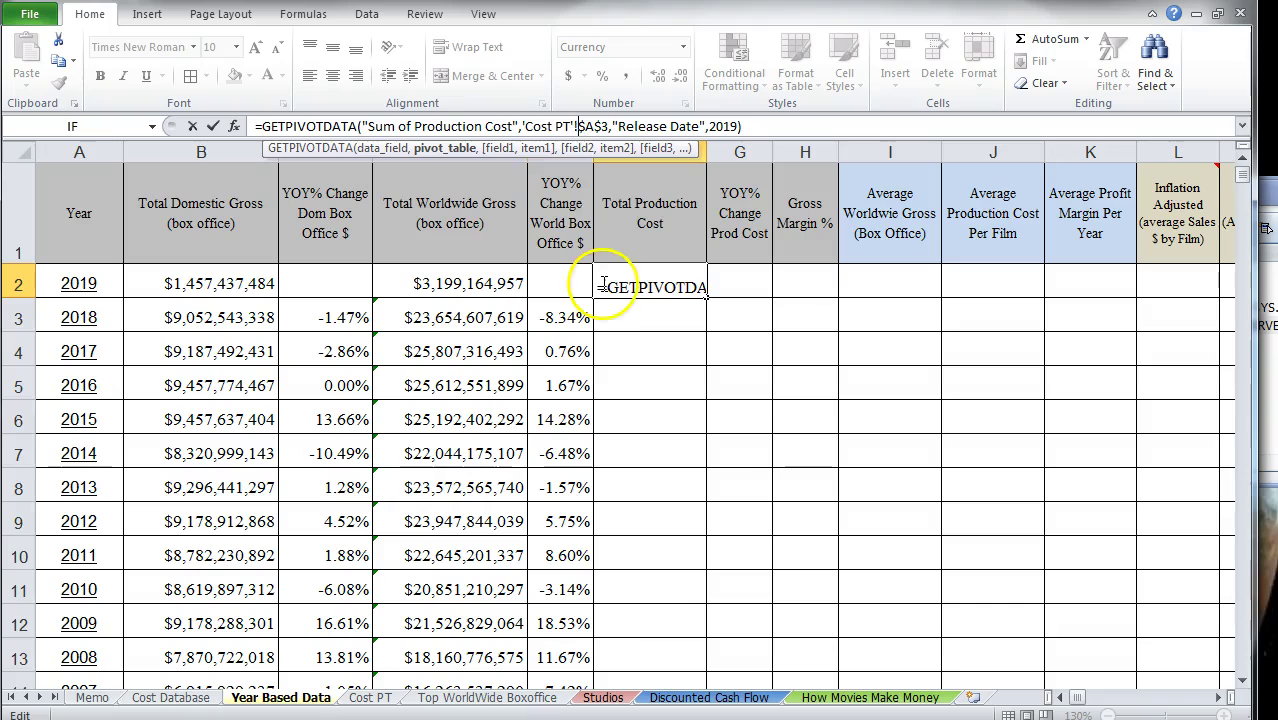
key("Delete")
key("BackSpace")
key("Right")
key("Right")
key("Right")
key("Right")
key("Right")
key("Right")
key("Right")
key("BackSpace")
key("BackSpace")
key("BackSpace")
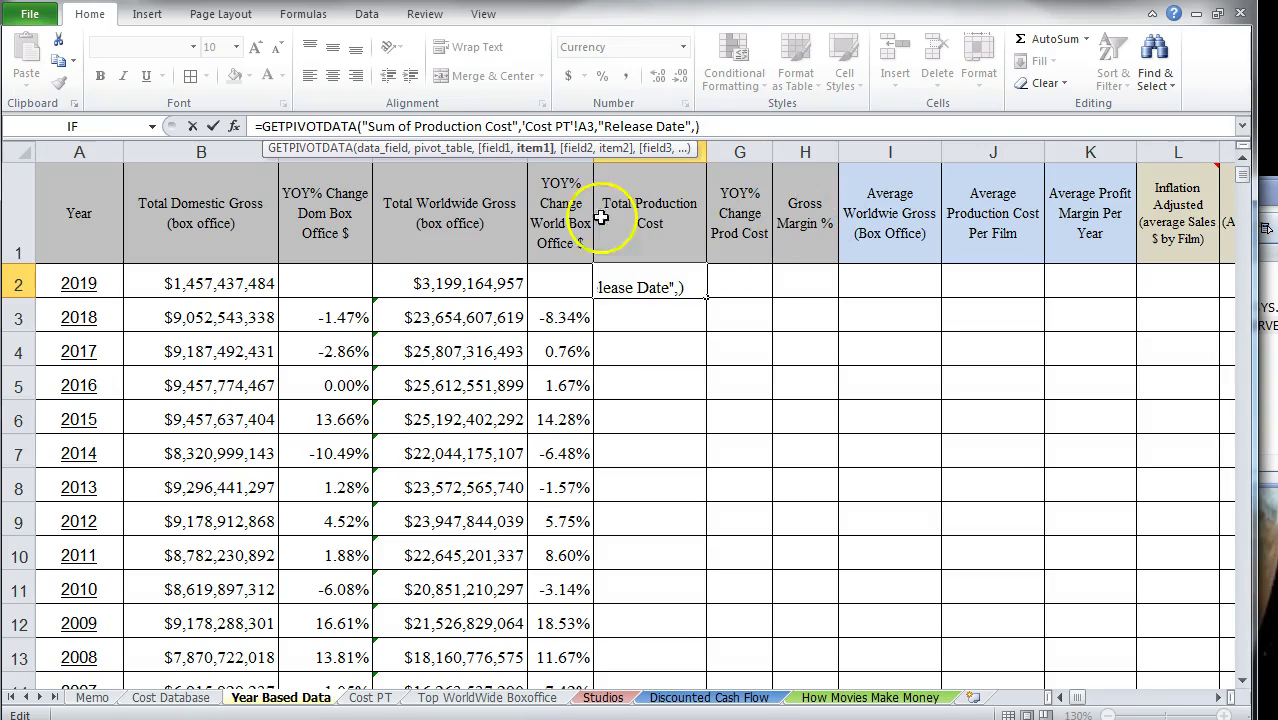
left_click(77, 287)
key("Return")
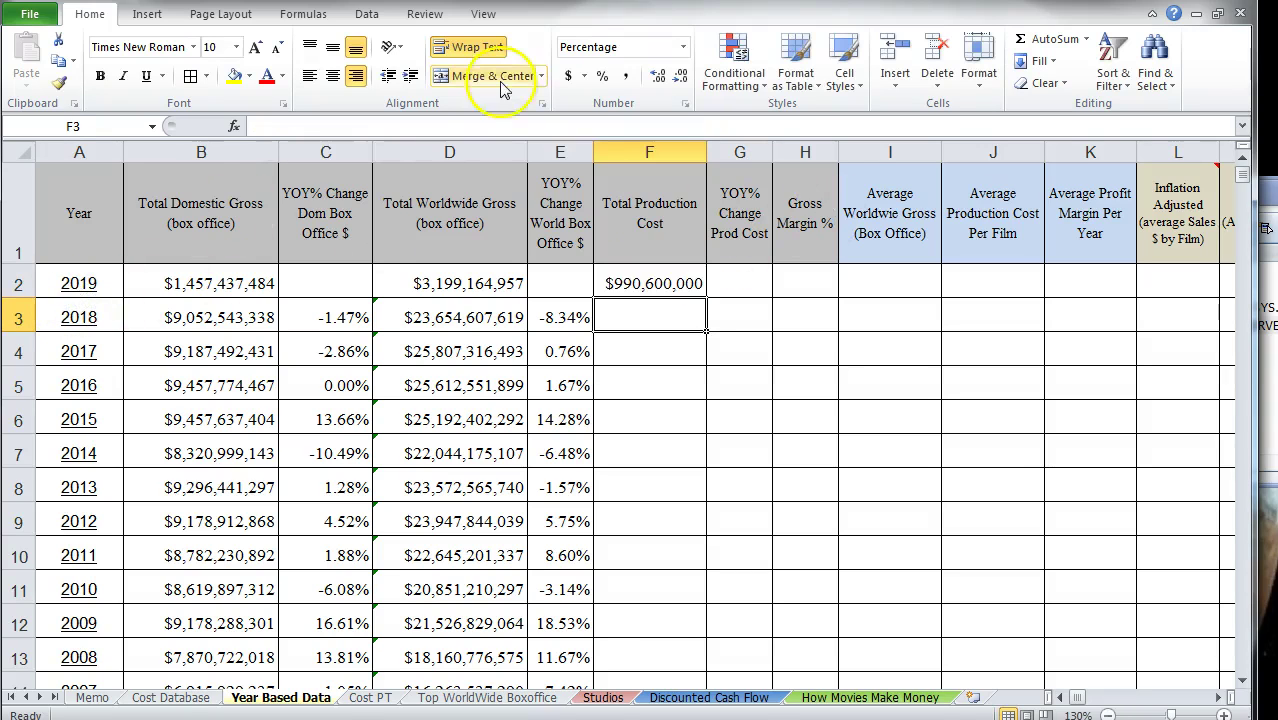
Step: Fill the F2 production cost formula down the column, formatted as Currency without decimals, and widen column F to fit the values
left_click(699, 285)
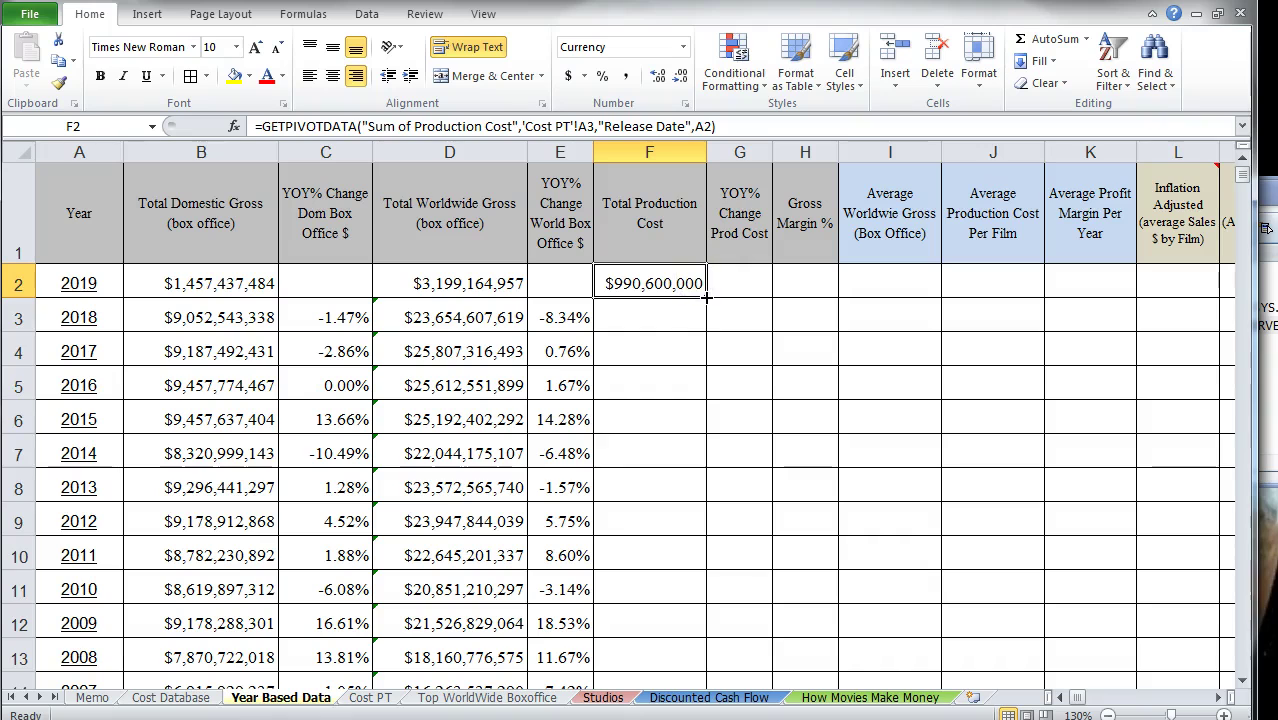
double_click(703, 290)
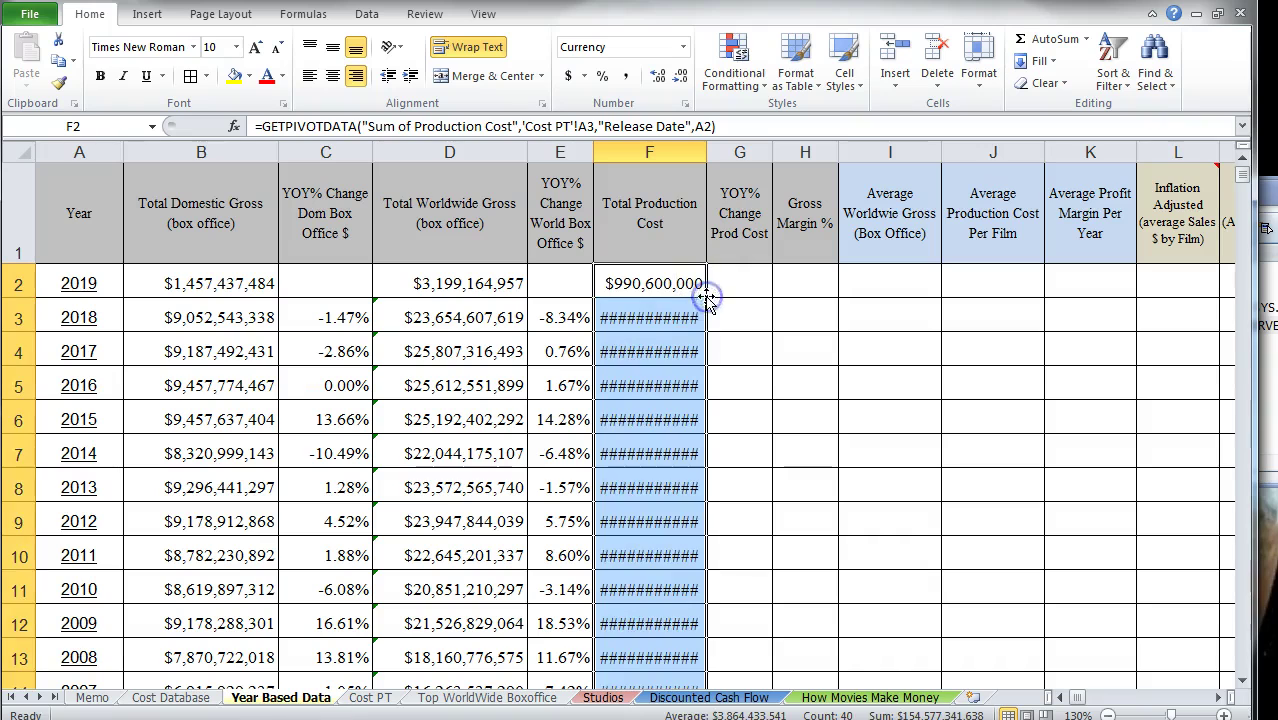
left_click(683, 47)
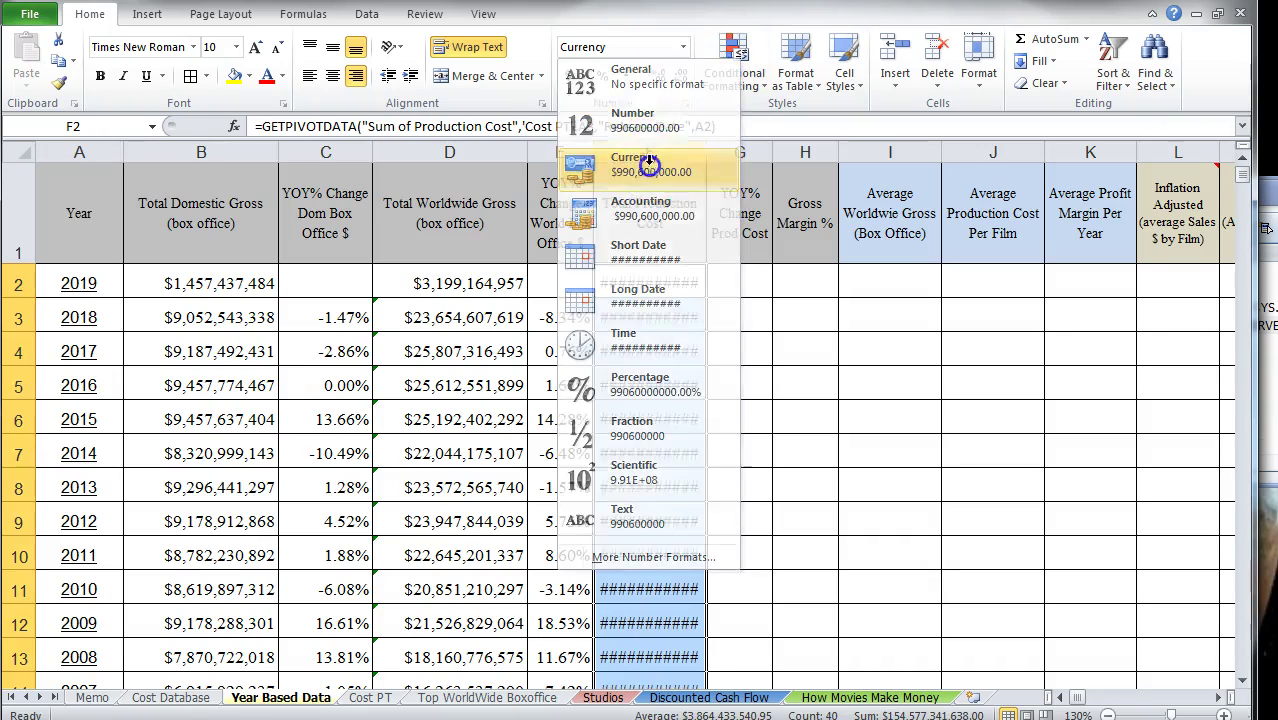
left_click(650, 160)
left_click(681, 76)
left_click(681, 76)
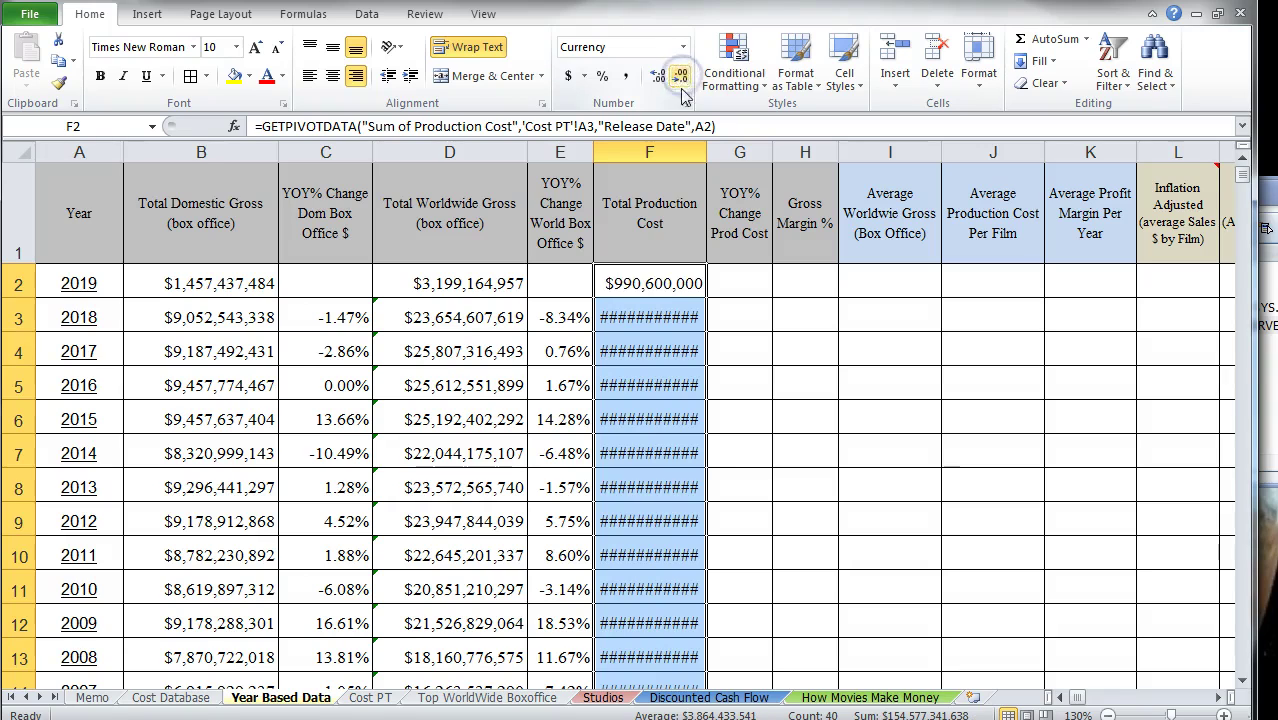
left_click_drag(706, 155, 736, 165)
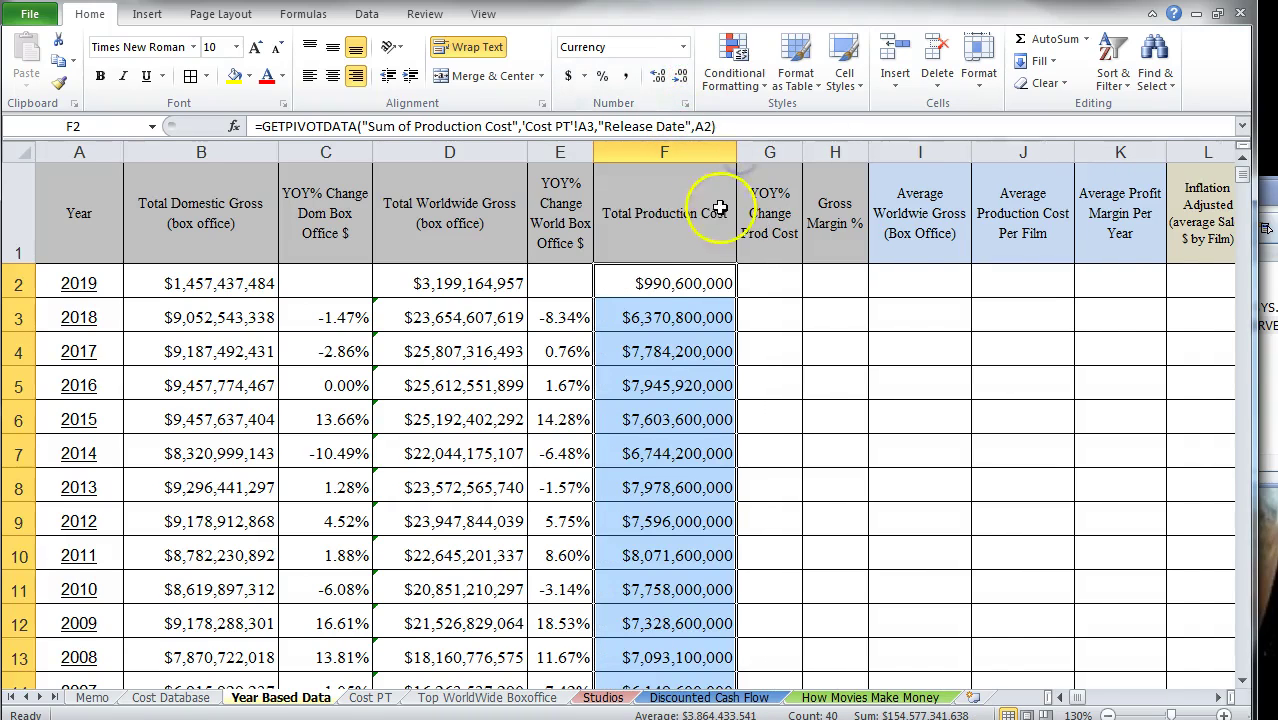
Step: In G3, enter the year-over-year production cost change formula +(F3-F4)/F4
left_click(765, 316)
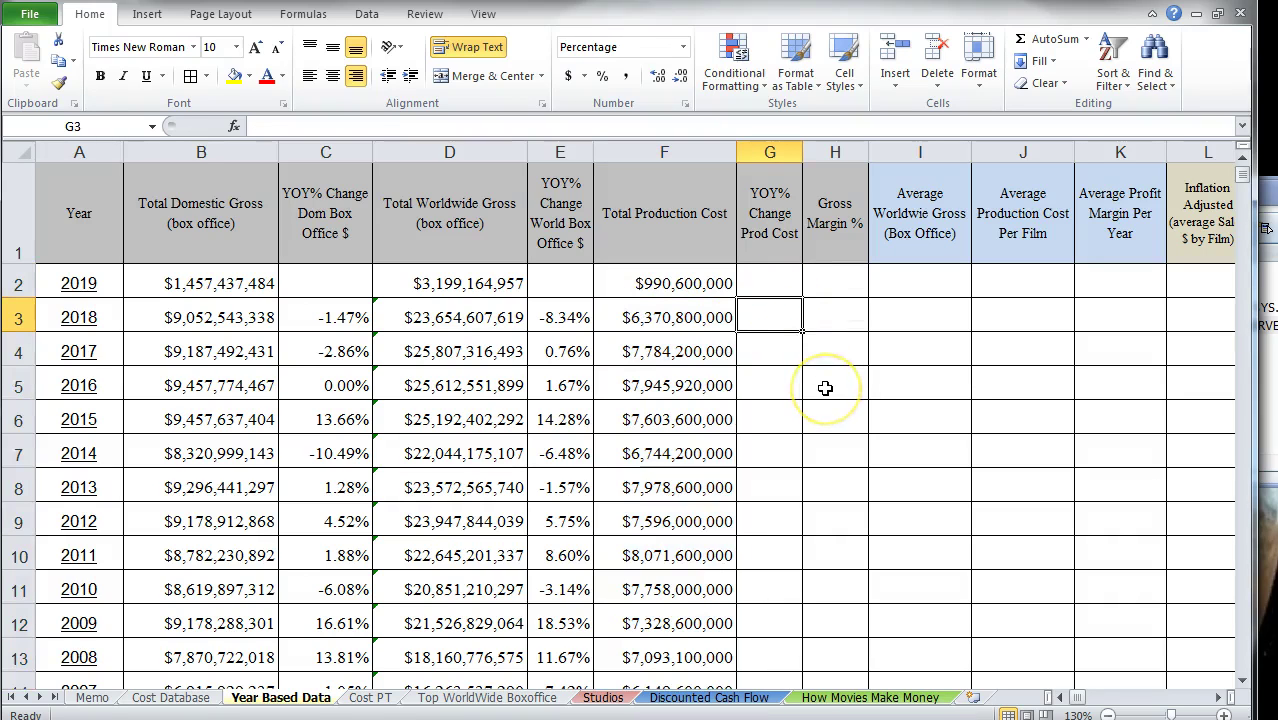
type("+(")
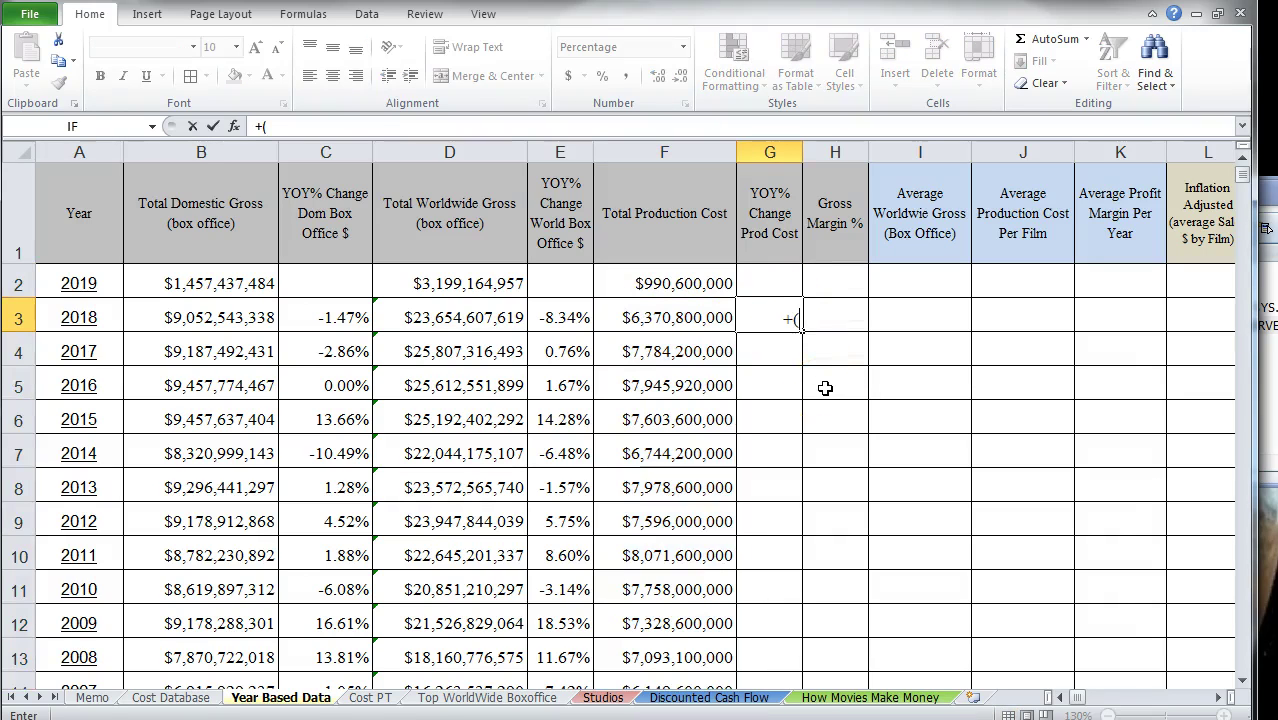
left_click(688, 316)
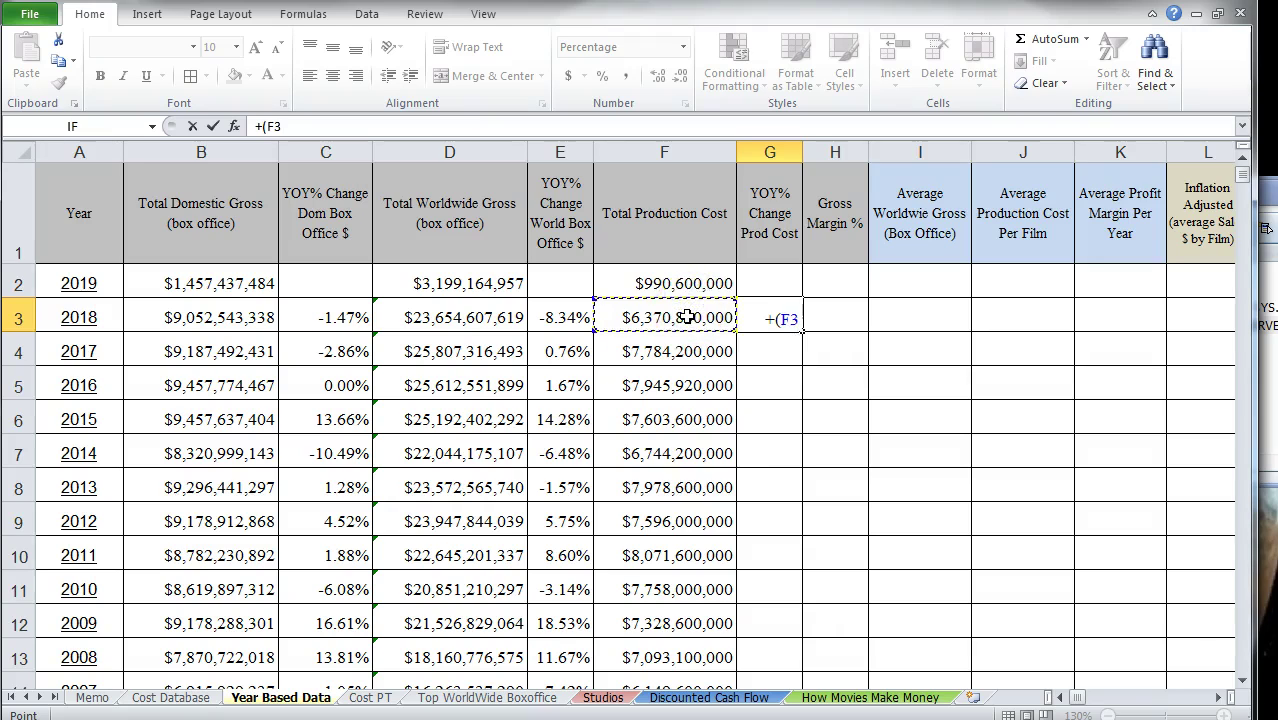
left_click(641, 351)
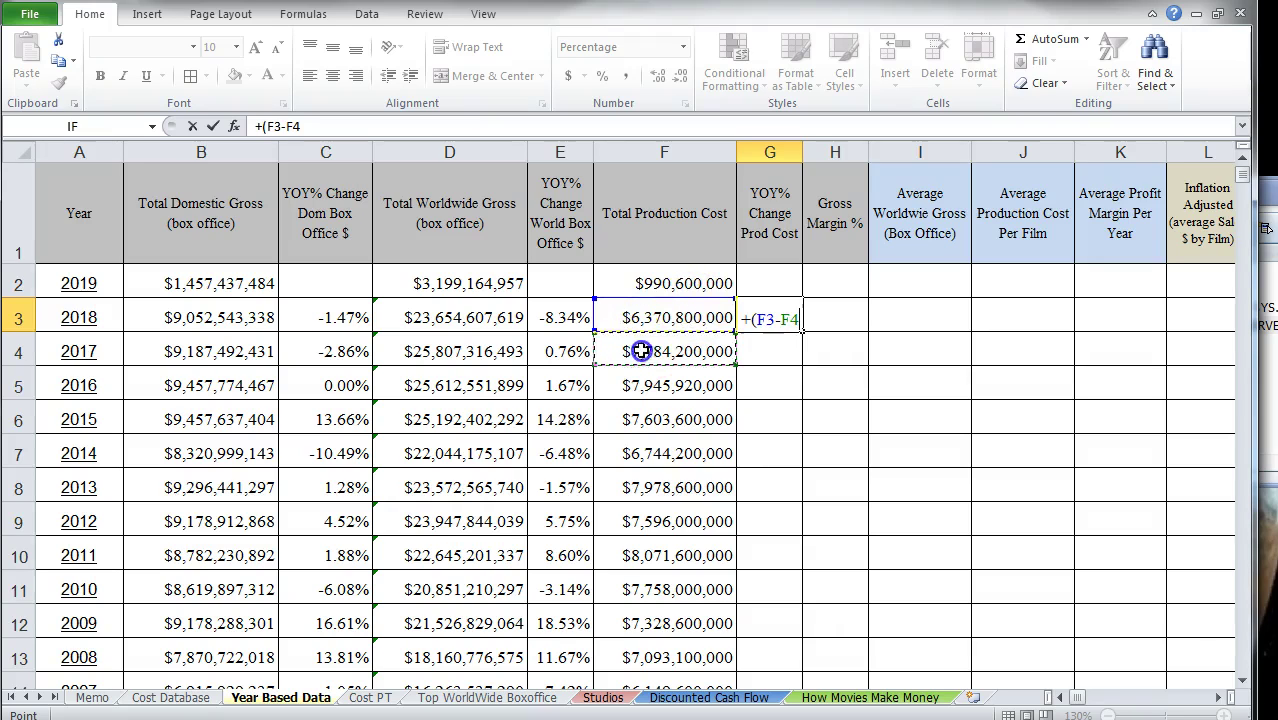
type(")")
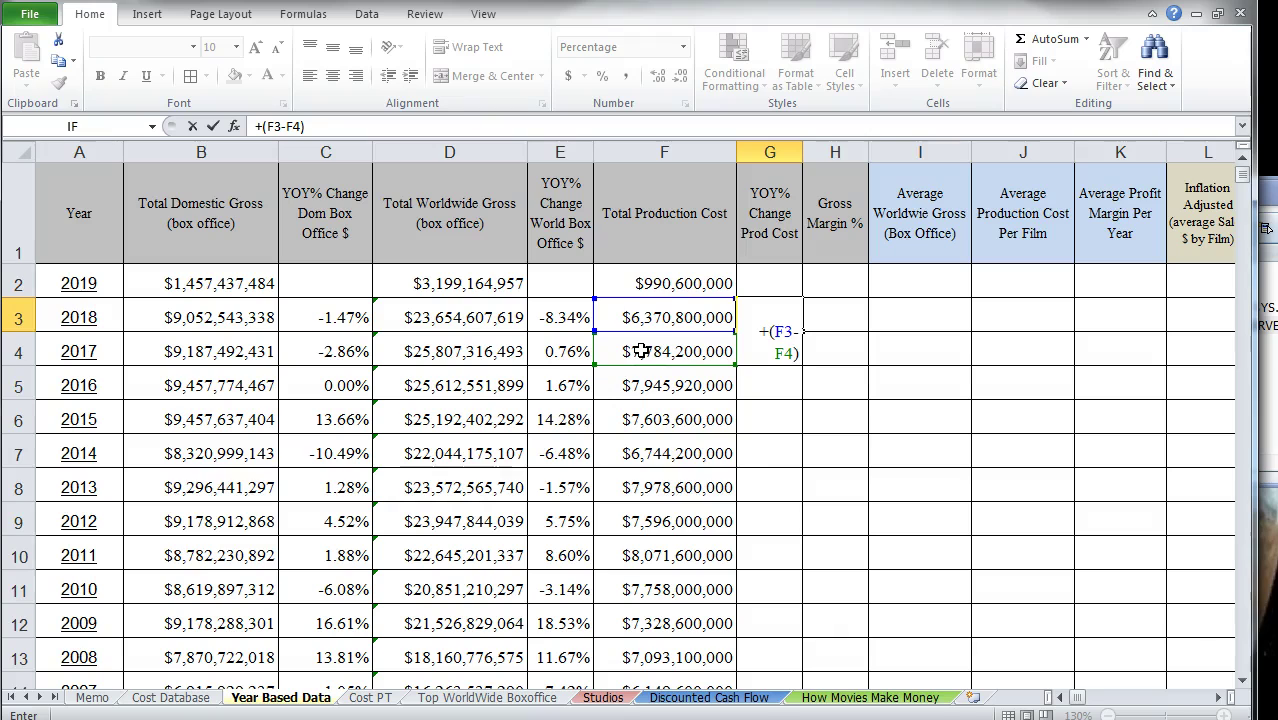
type("/")
left_click(641, 351)
key("Return")
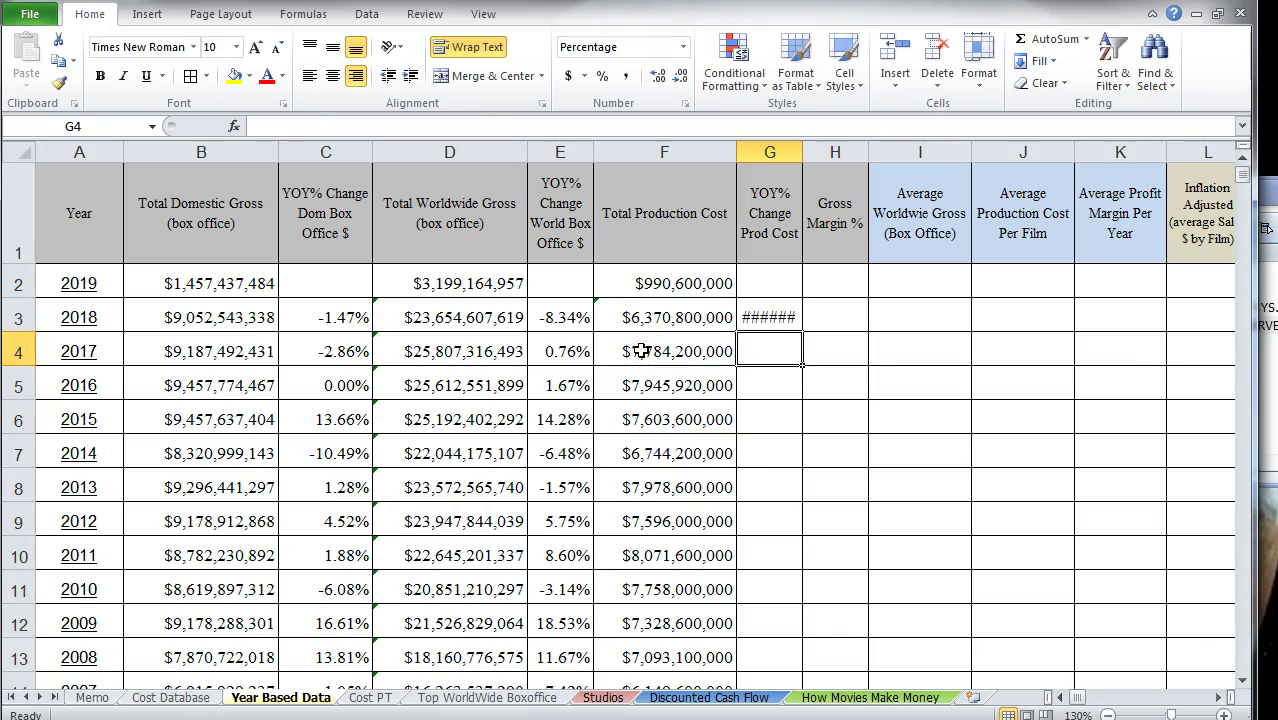
Step: Reduce the G3 percentage to one decimal place and fill its formula down for the remaining years
left_click(772, 318)
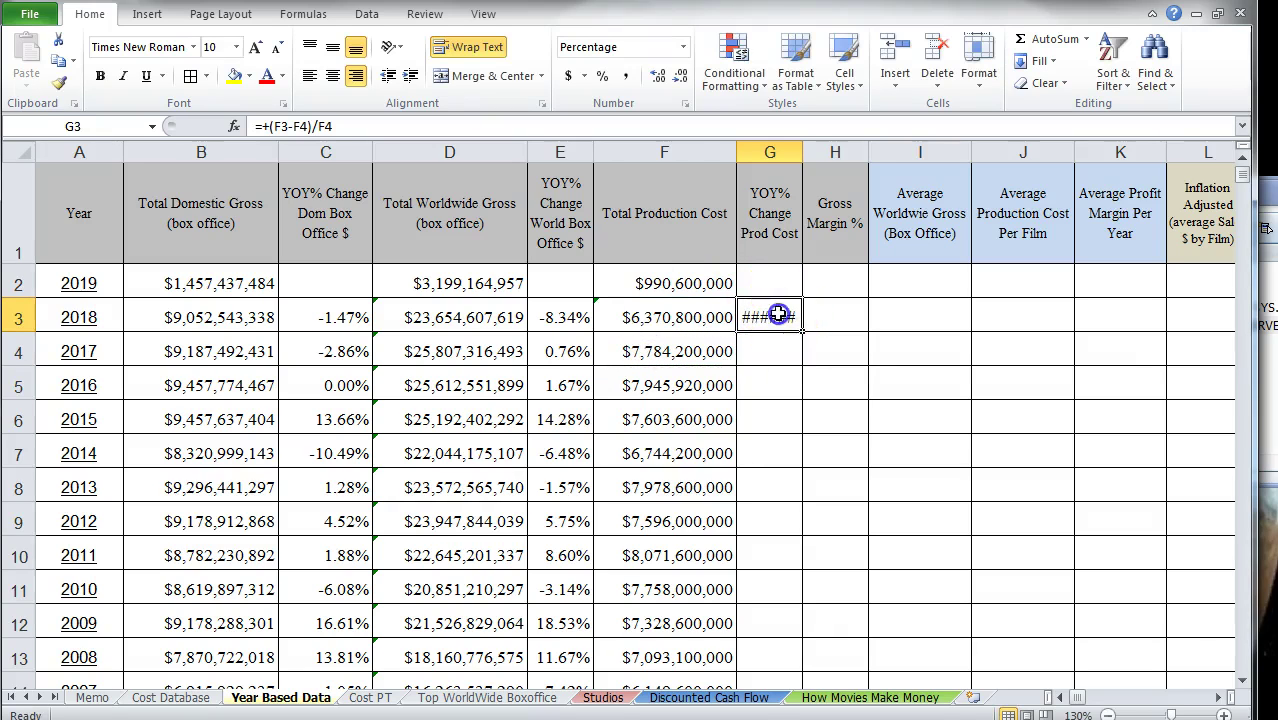
left_click(679, 77)
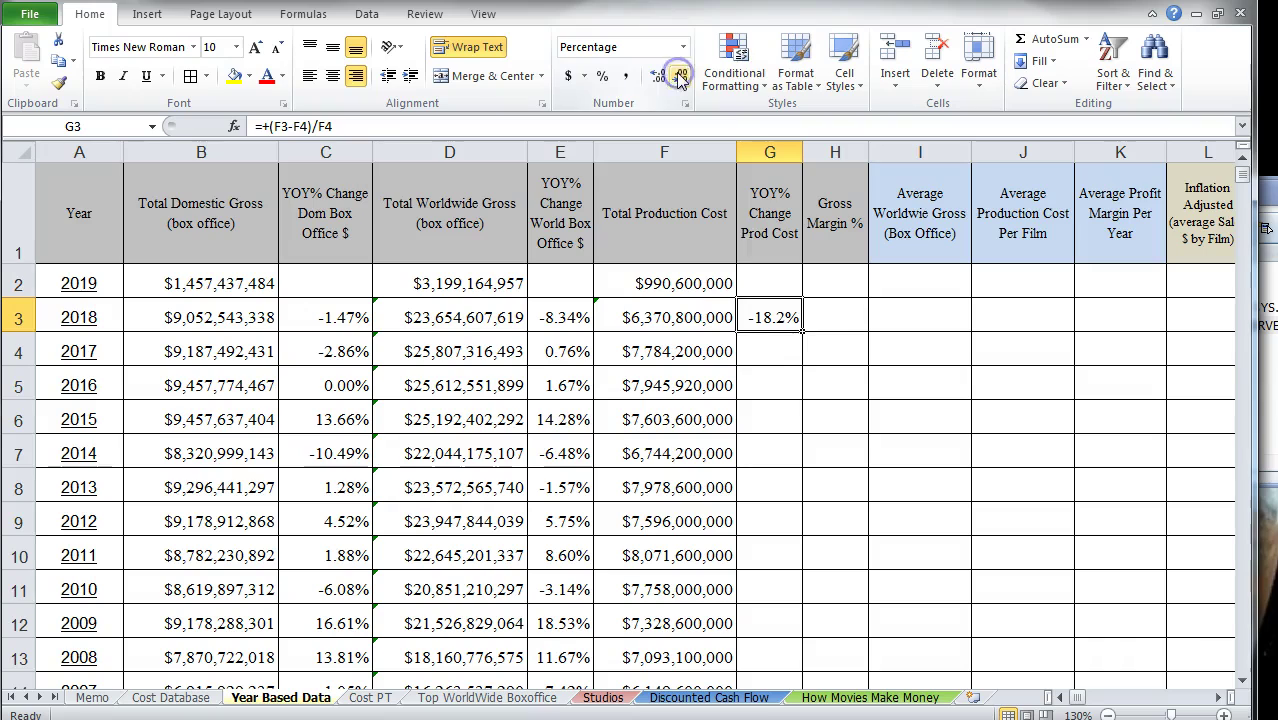
double_click(801, 331)
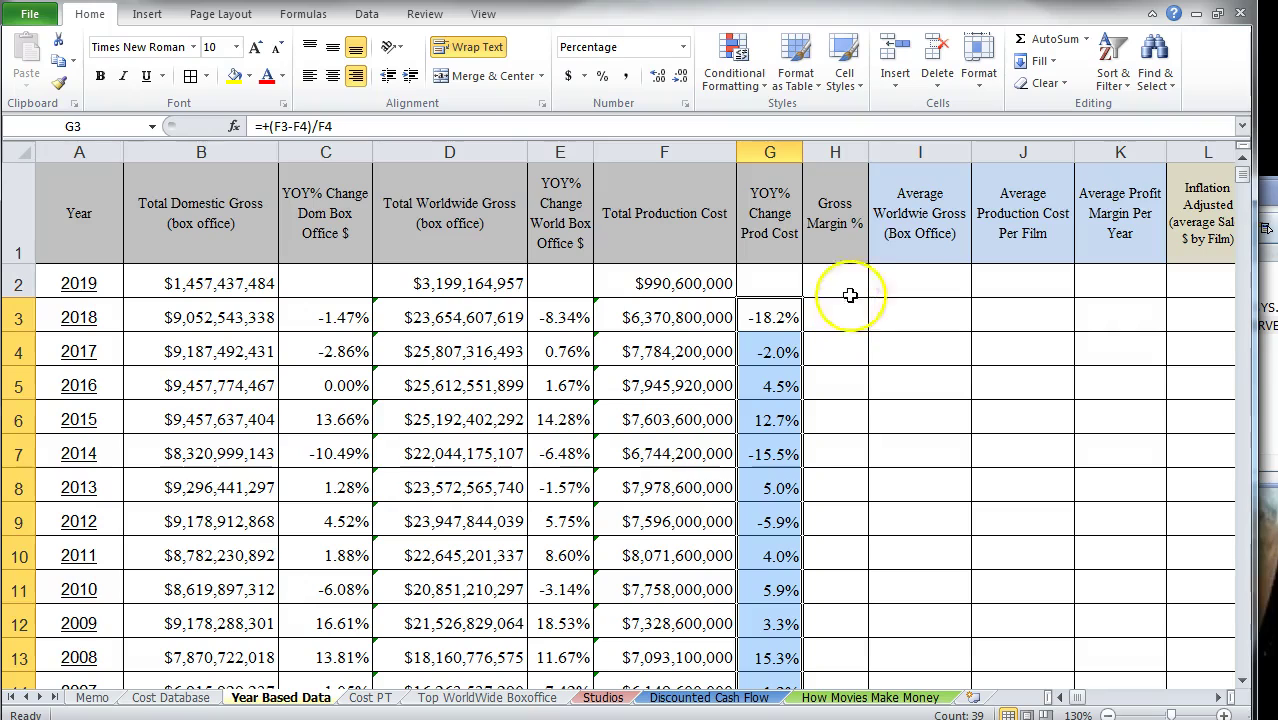
Step: In H2 under Gross Margin %, enter the formula +D2-F2 to subtract production cost from worldwide gross
left_click(835, 316)
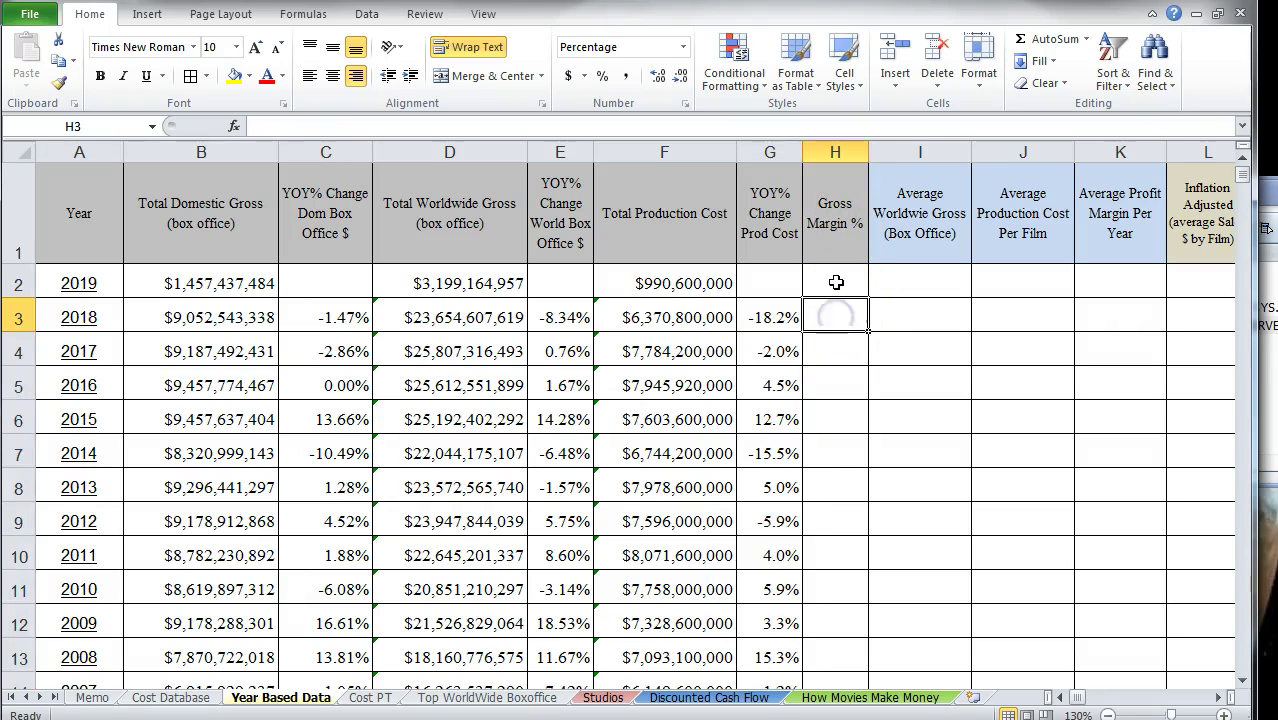
left_click(836, 283)
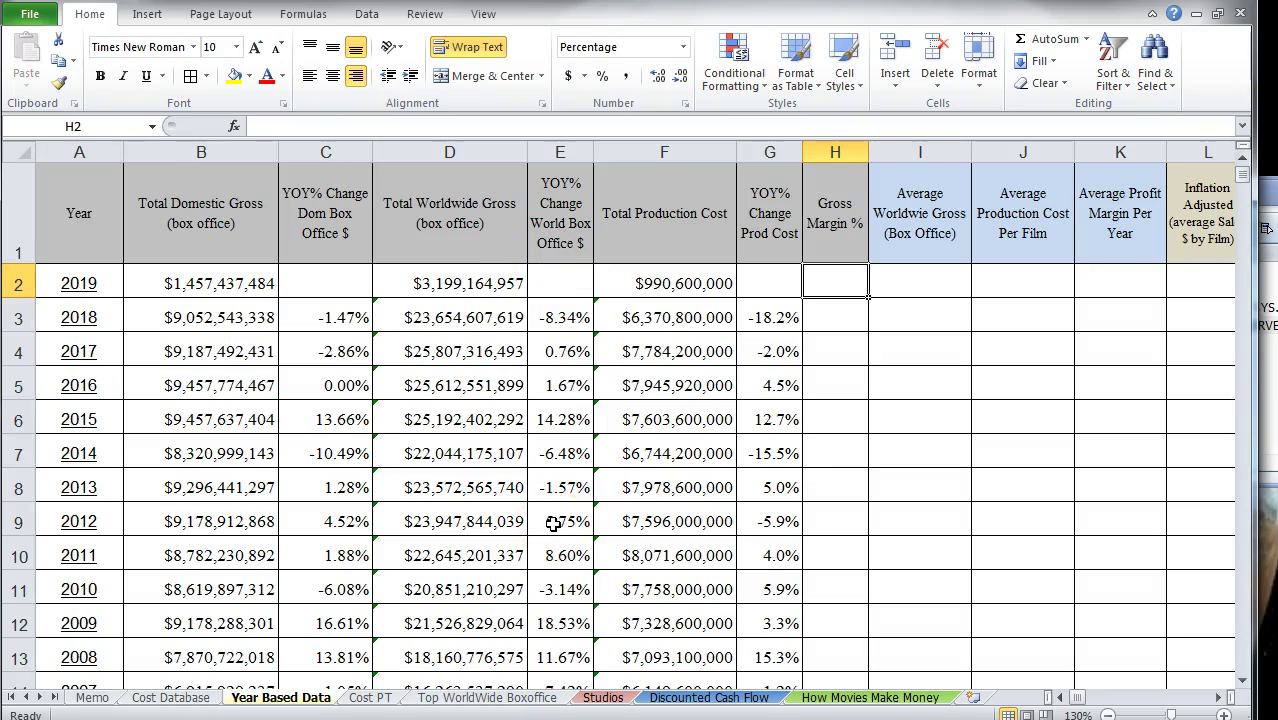
type("+")
key("Left")
key("Left")
key("Left")
key("Left")
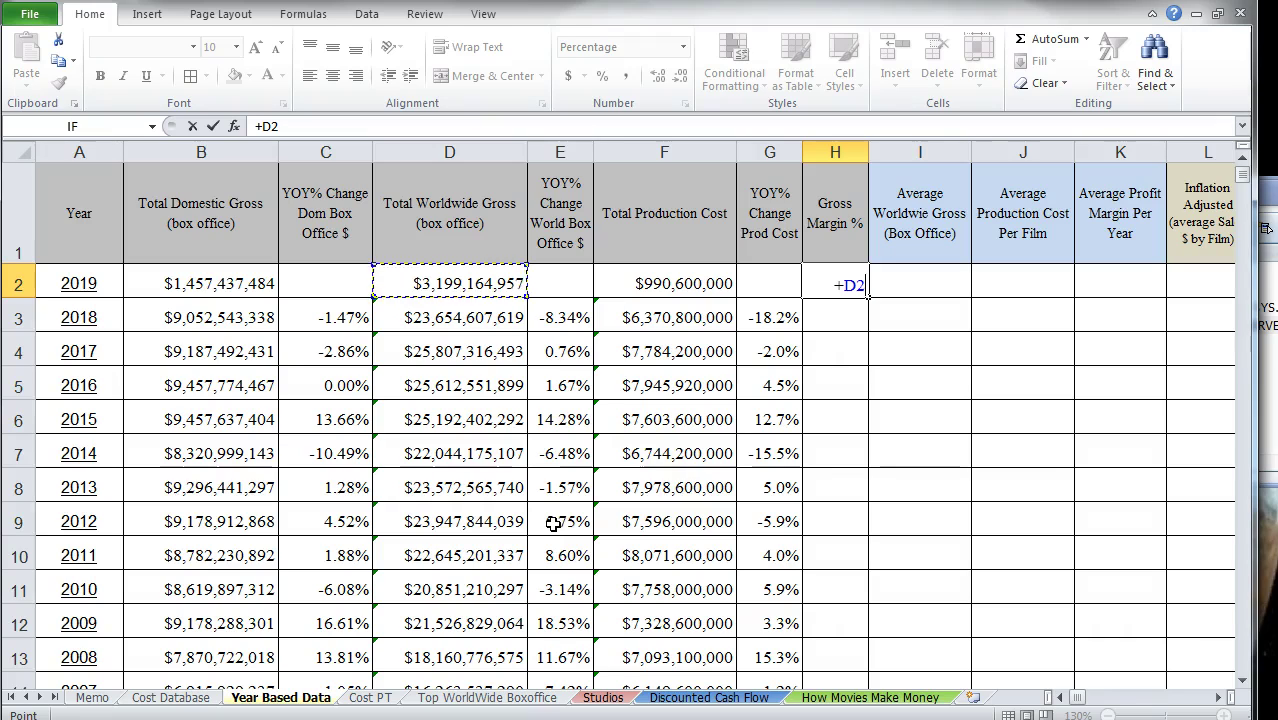
type("-")
key("Left")
key("Left")
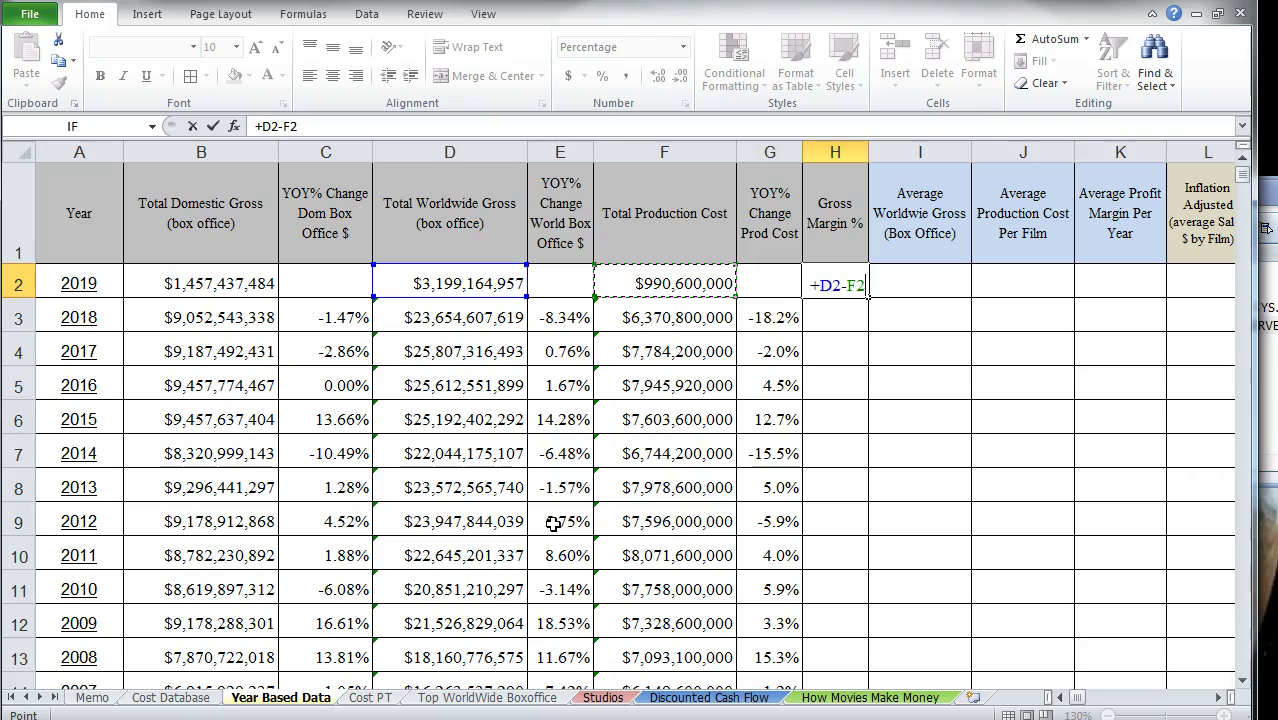
key("Return")
Step: Widen column H and format the whole column as Currency with no decimal places
key("Up")
left_click_drag(869, 153, 944, 153)
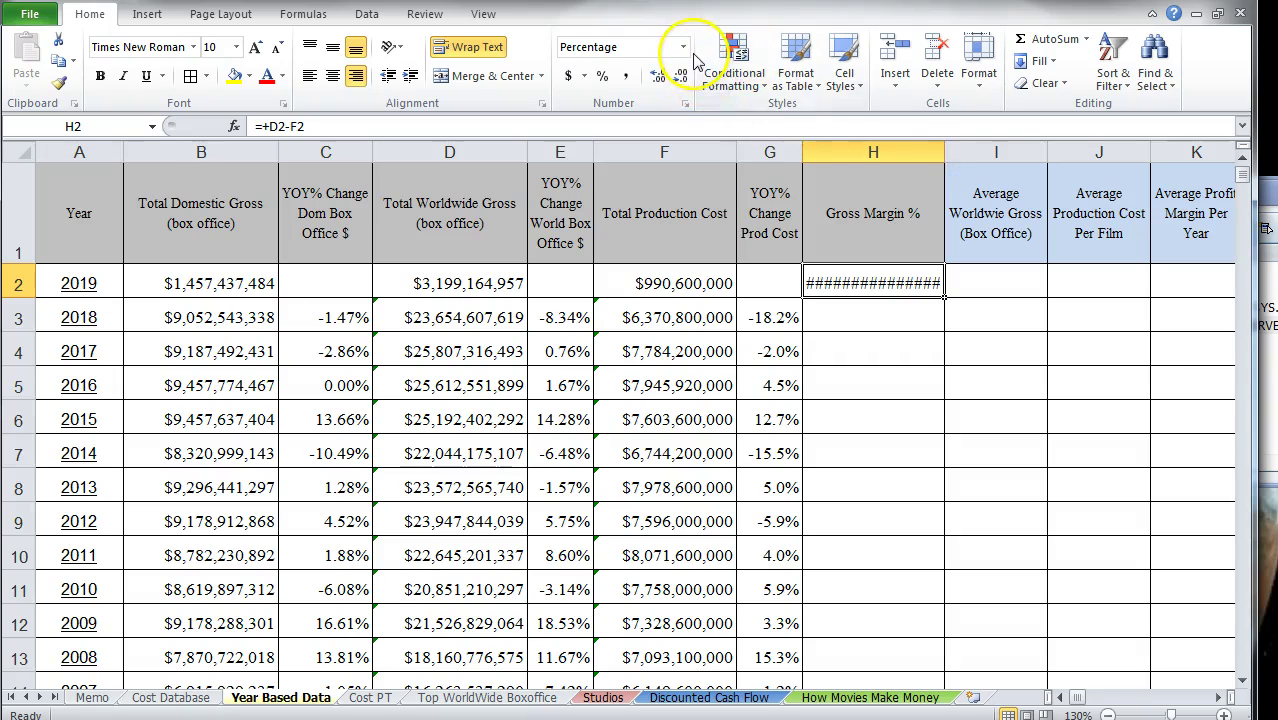
left_click(836, 150)
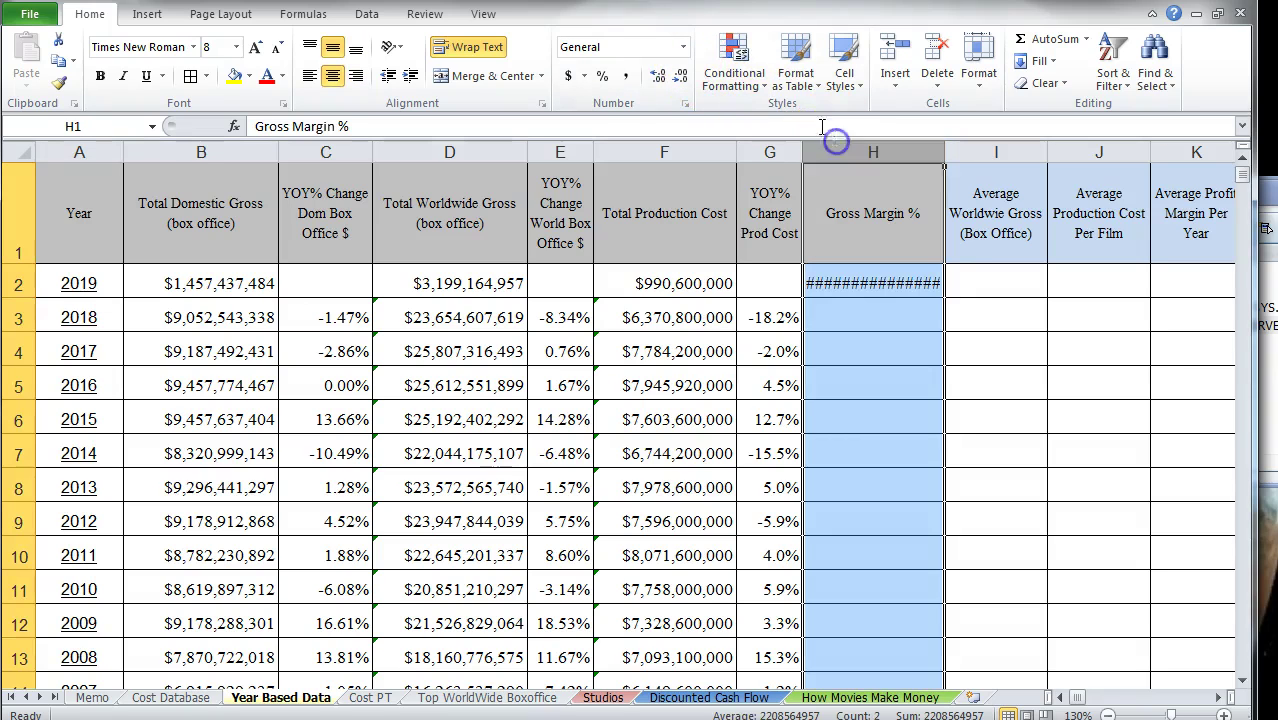
left_click(683, 47)
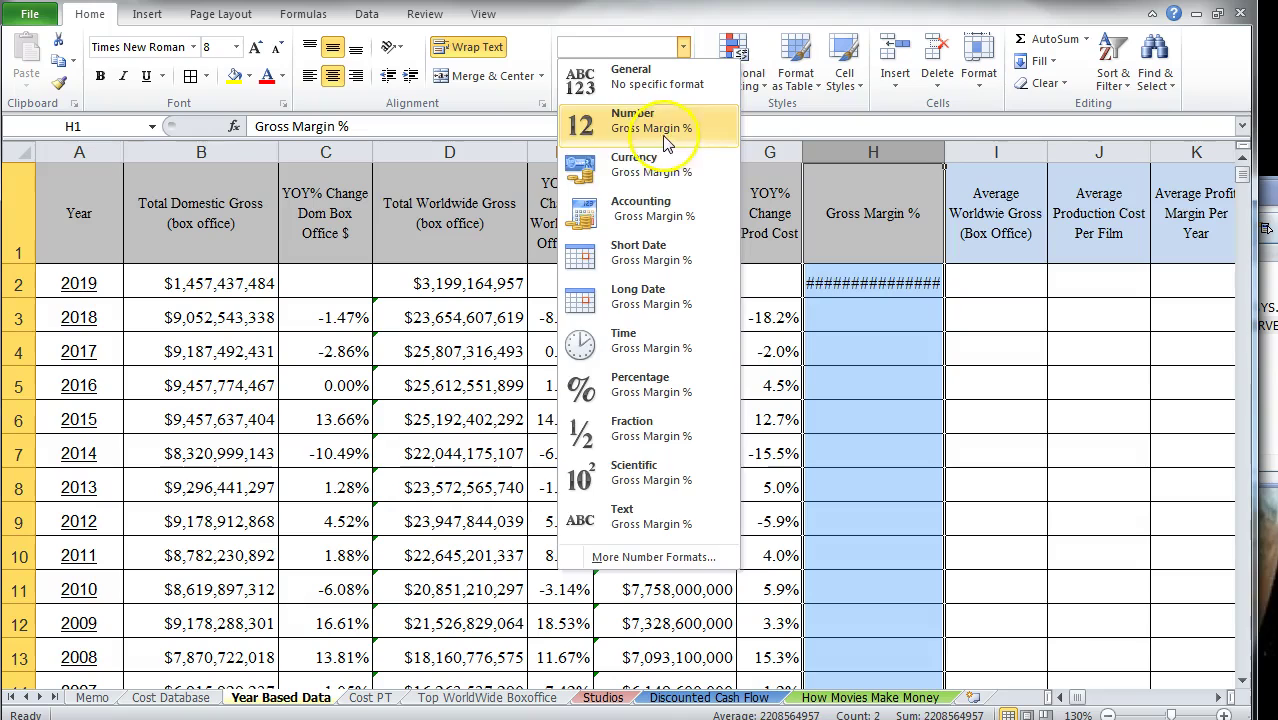
left_click(645, 165)
left_click(684, 76)
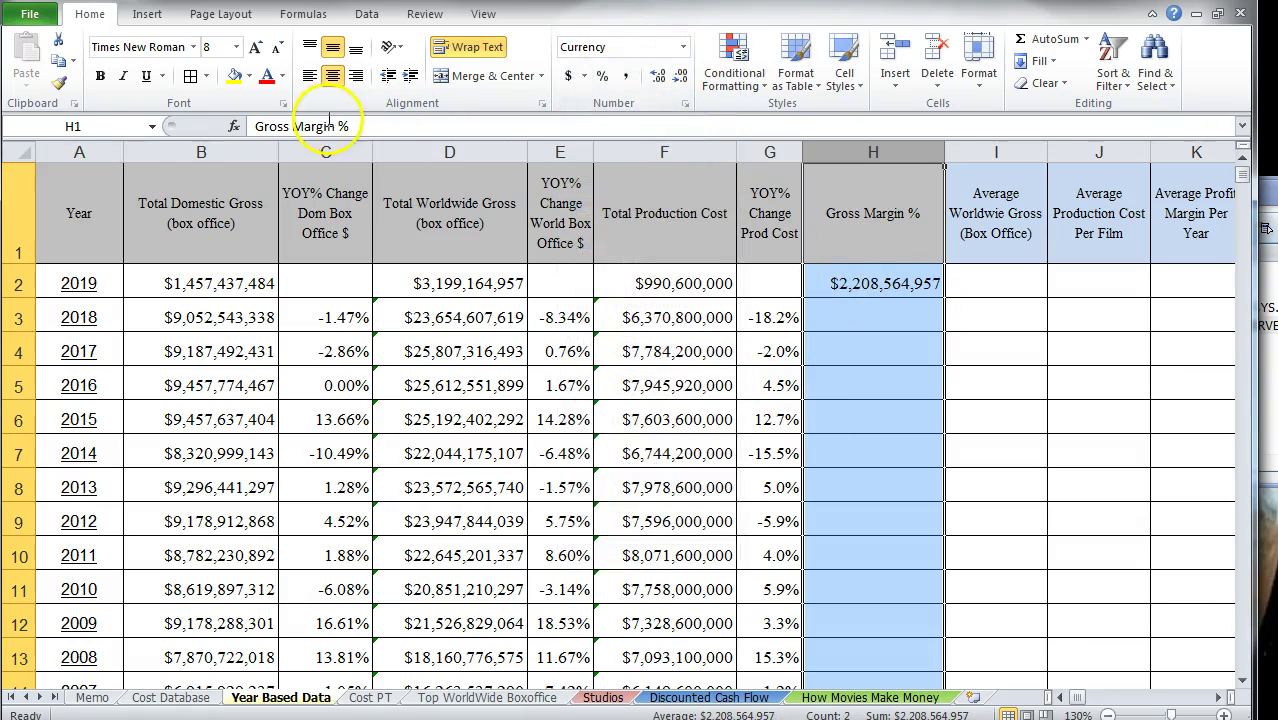
Step: Edit the H2 gross margin formula to +(D2-F2)/D2 so the margin is divided by worldwide gross
left_click(825, 281)
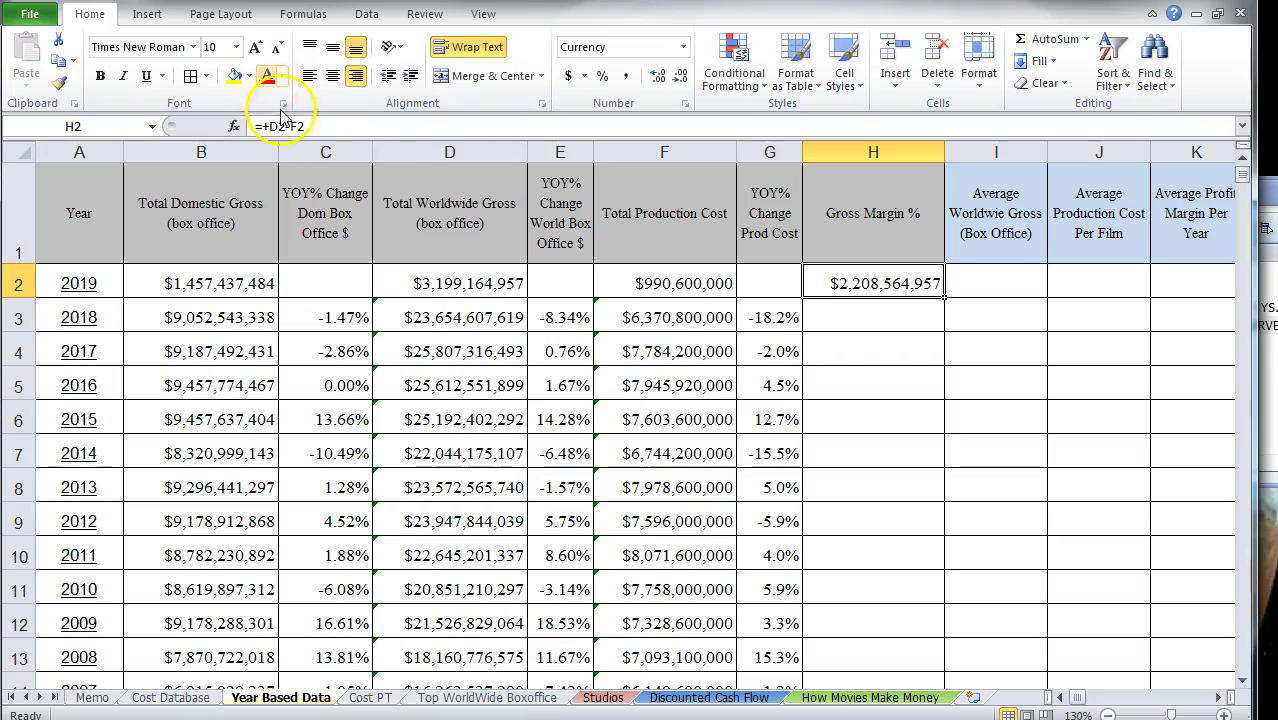
left_click(335, 125)
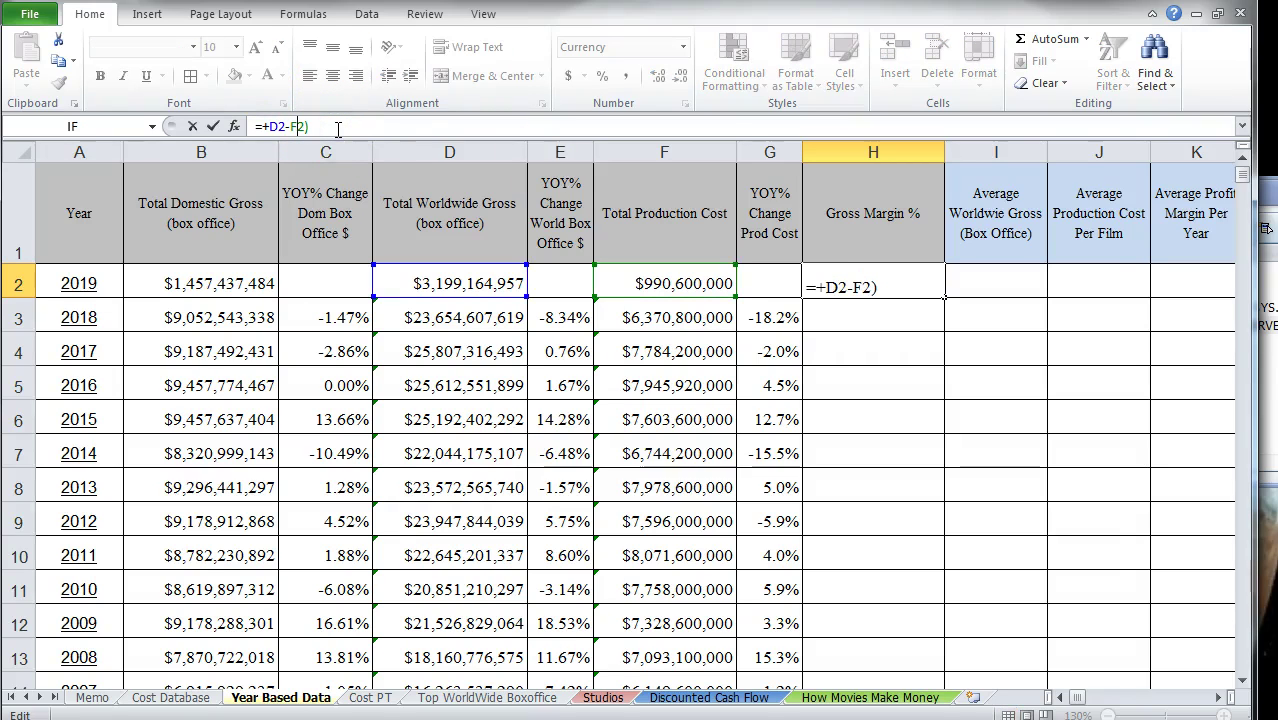
type("(")
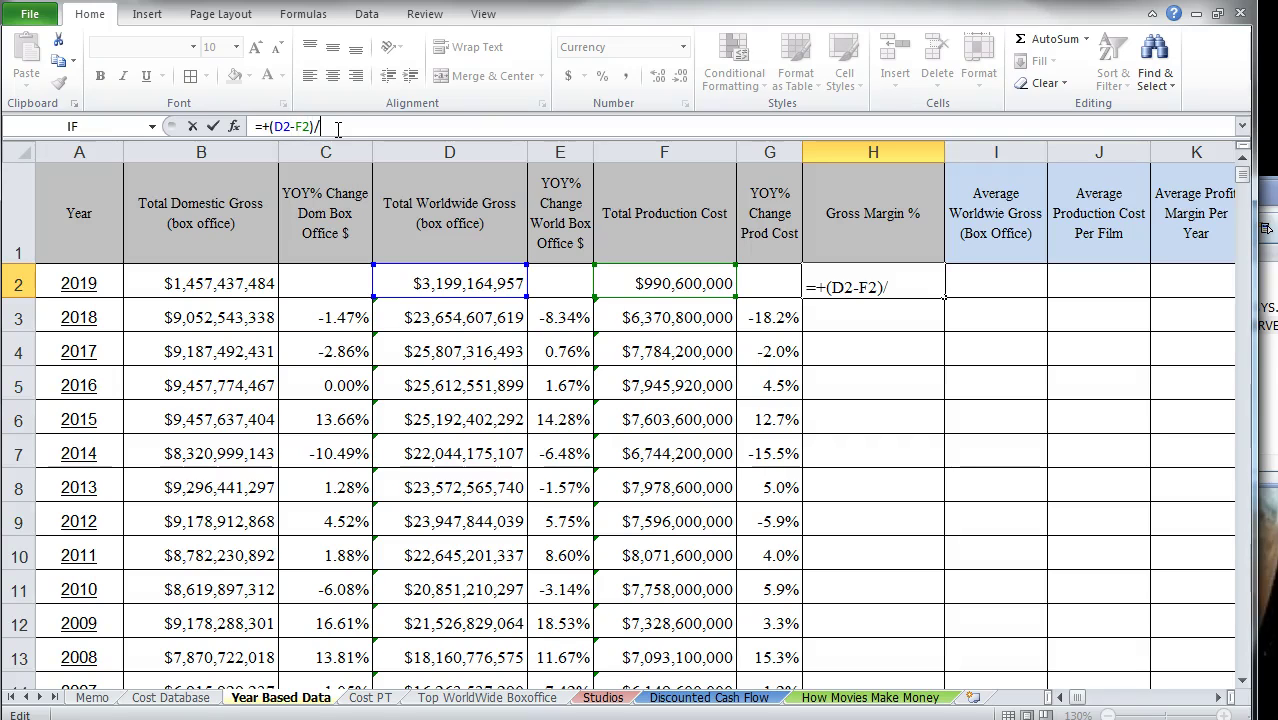
left_click(426, 284)
key("Return")
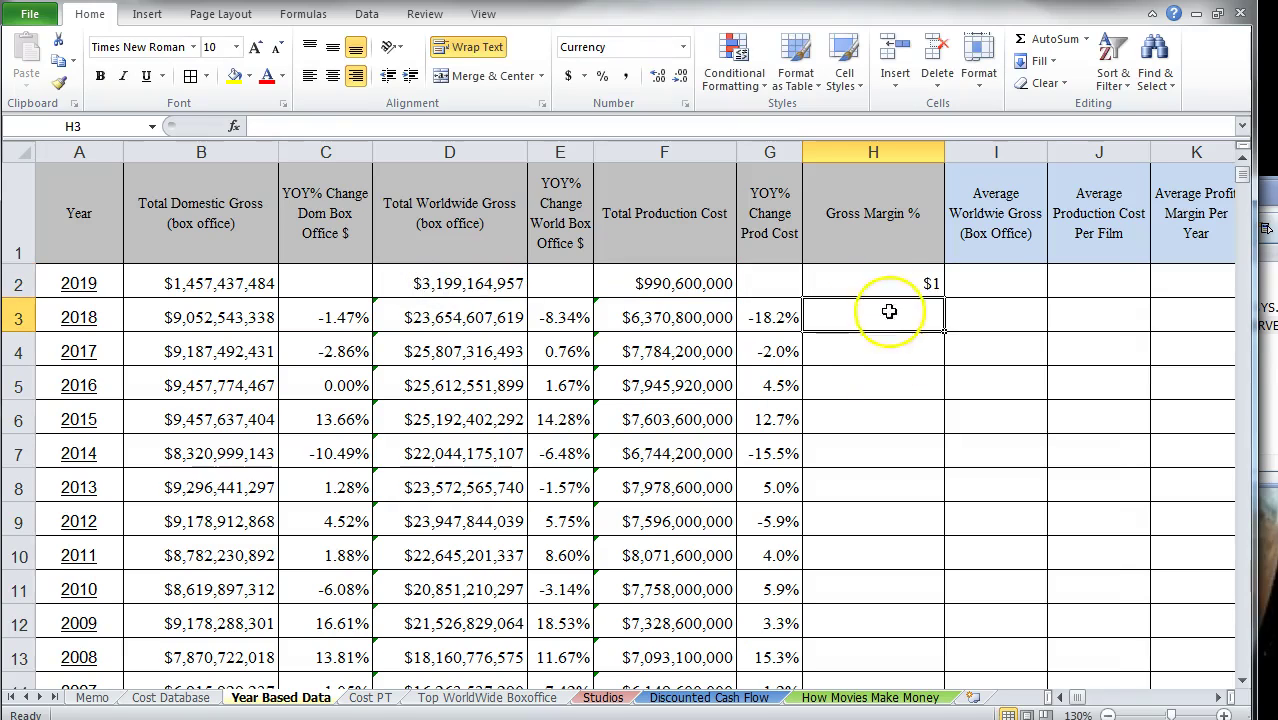
Step: Format H2 as a percentage with one decimal place and fill its formula down for all the remaining years
left_click(844, 279)
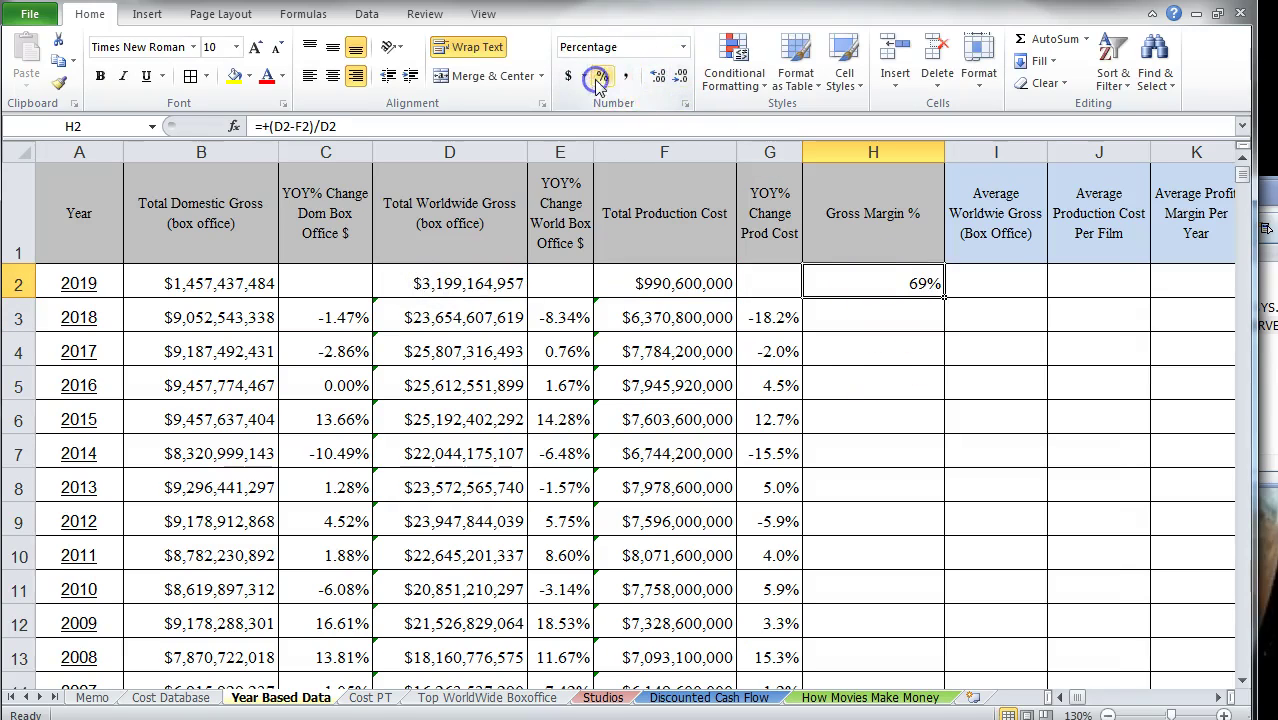
left_click(658, 77)
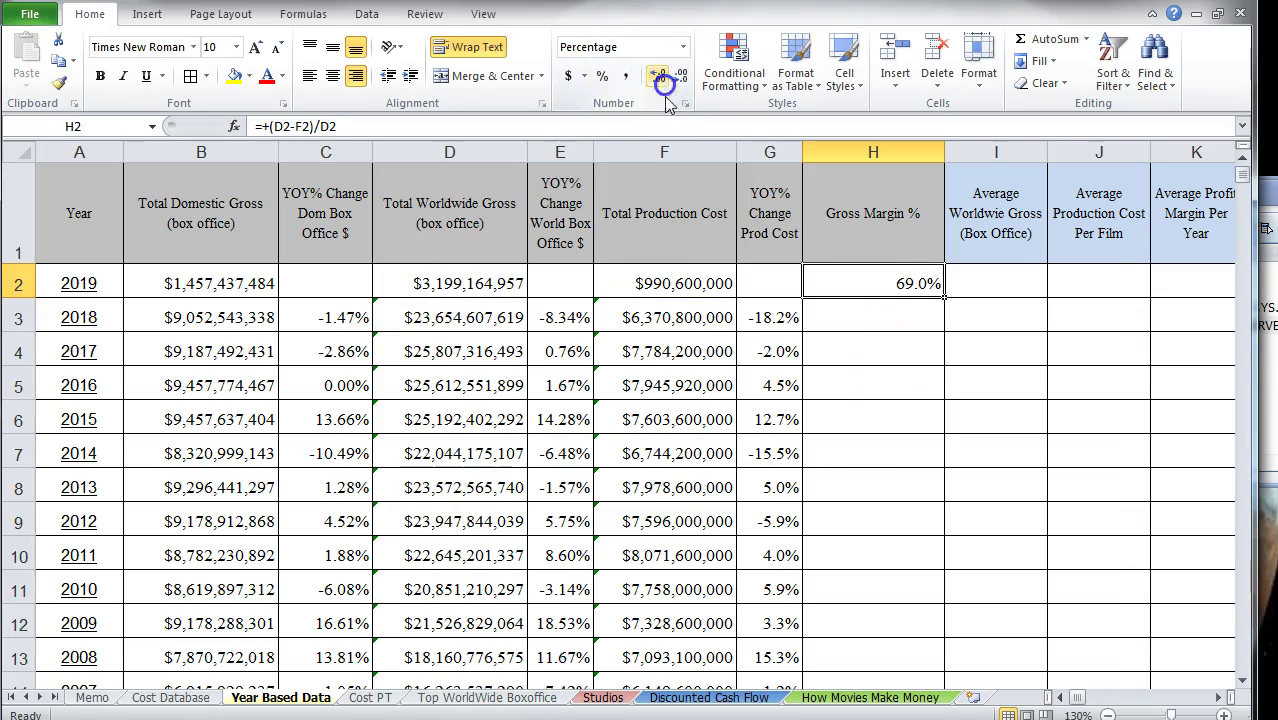
double_click(942, 297)
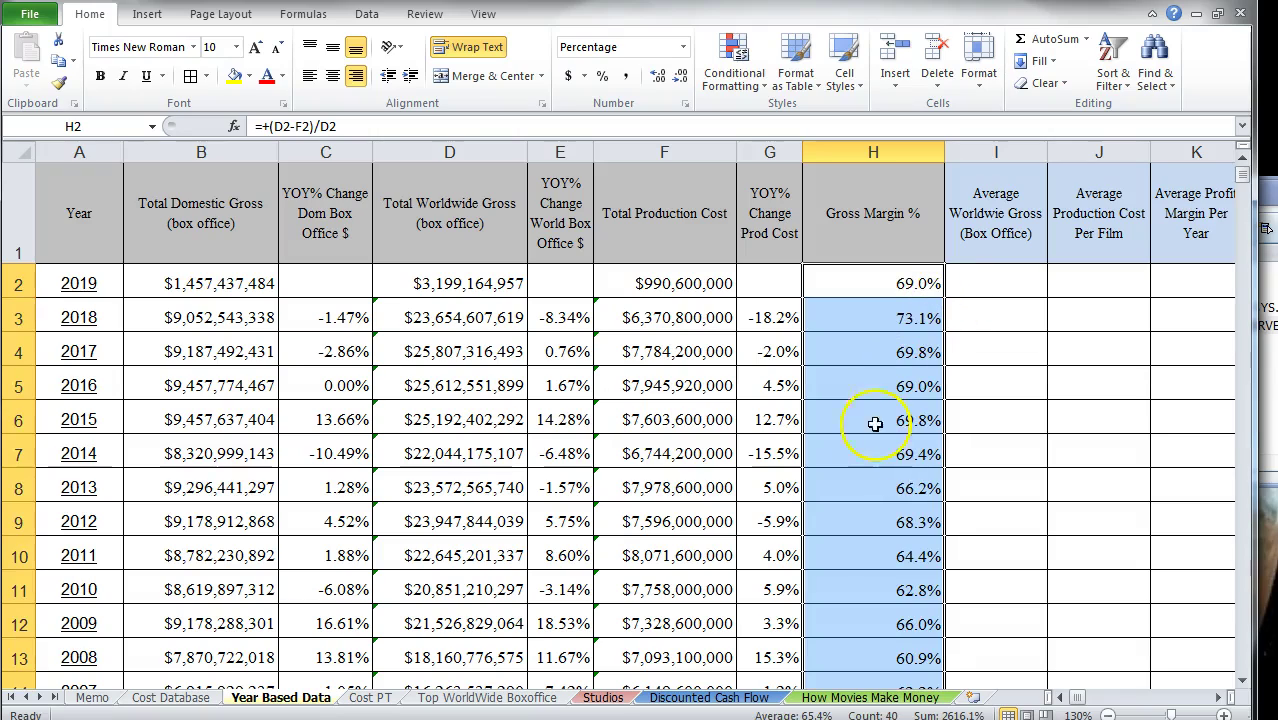
scroll(873, 493, "down", 9)
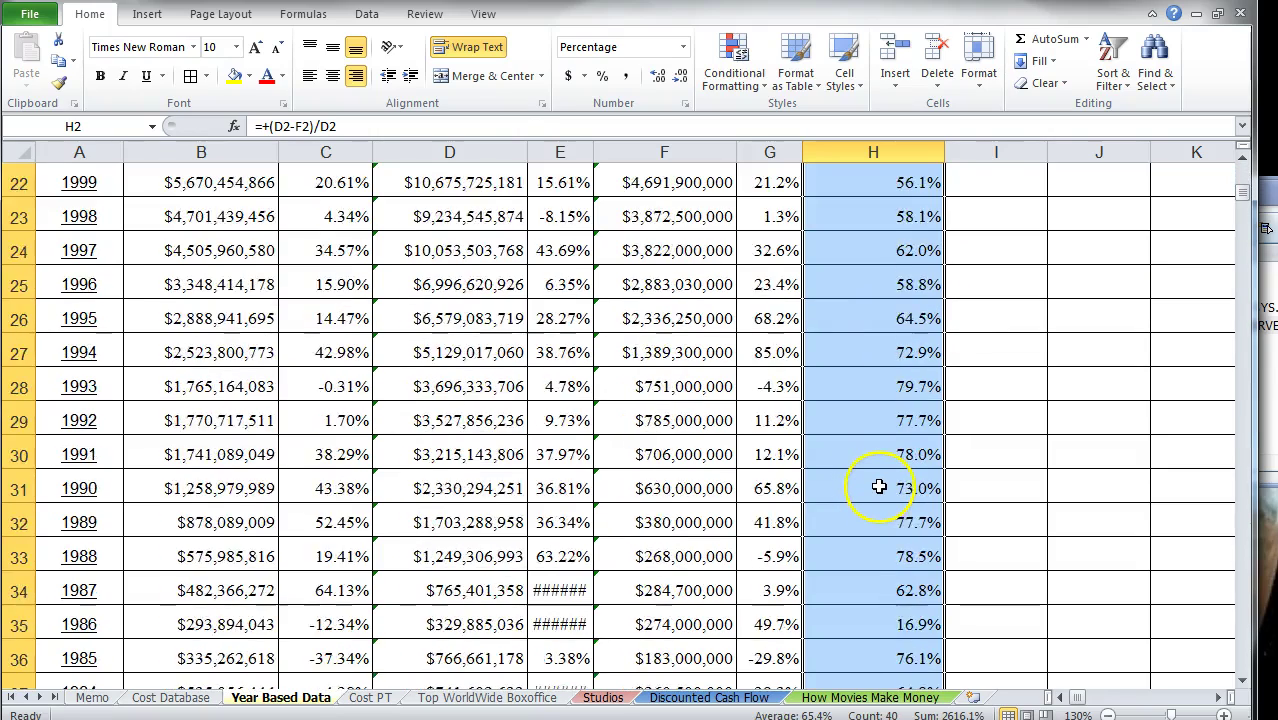
scroll(879, 487, "up", 9)
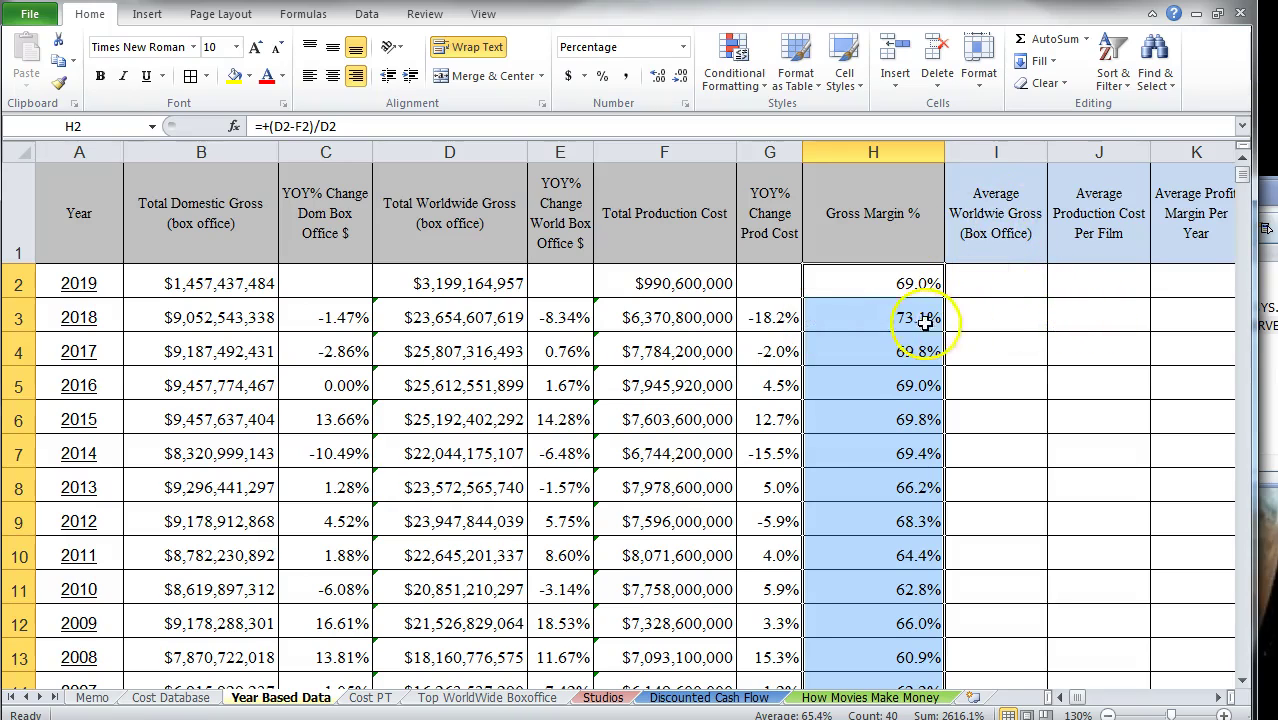
Step: Examine the fields and layout of the Cost PT PivotTable, and return to the Year Based Data worksheet
left_click(370, 697)
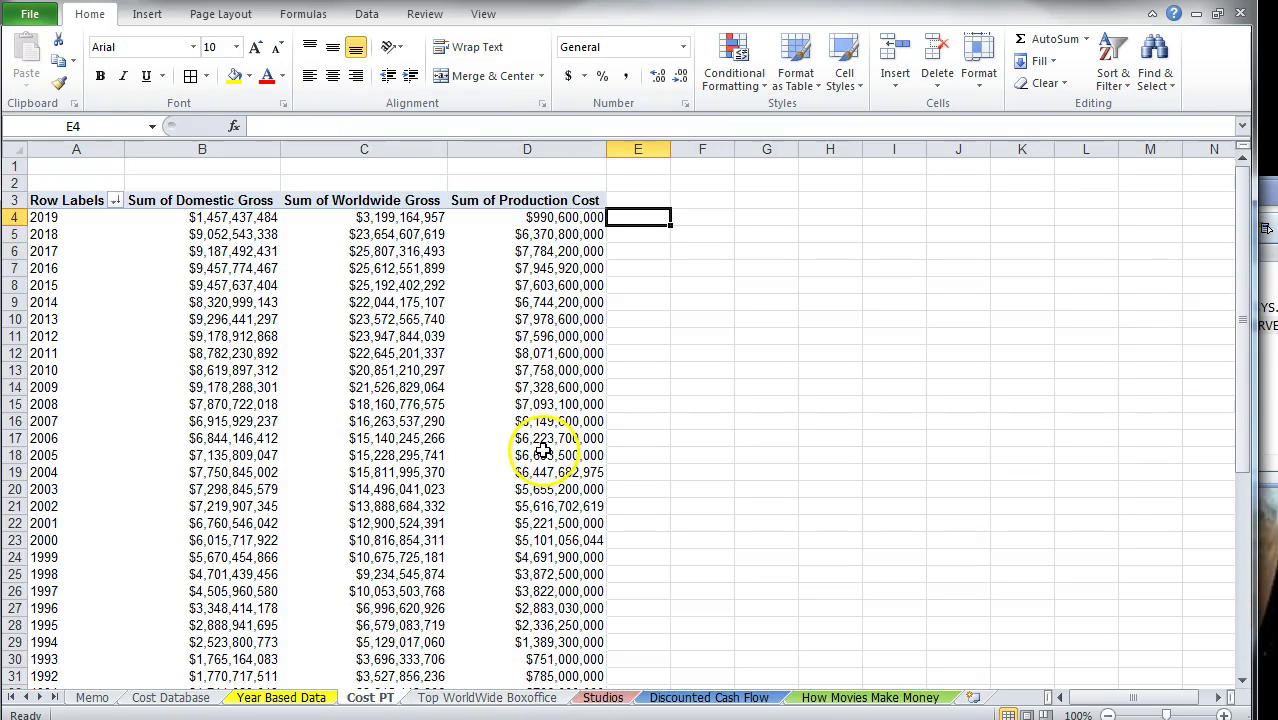
mouse_move(542, 452)
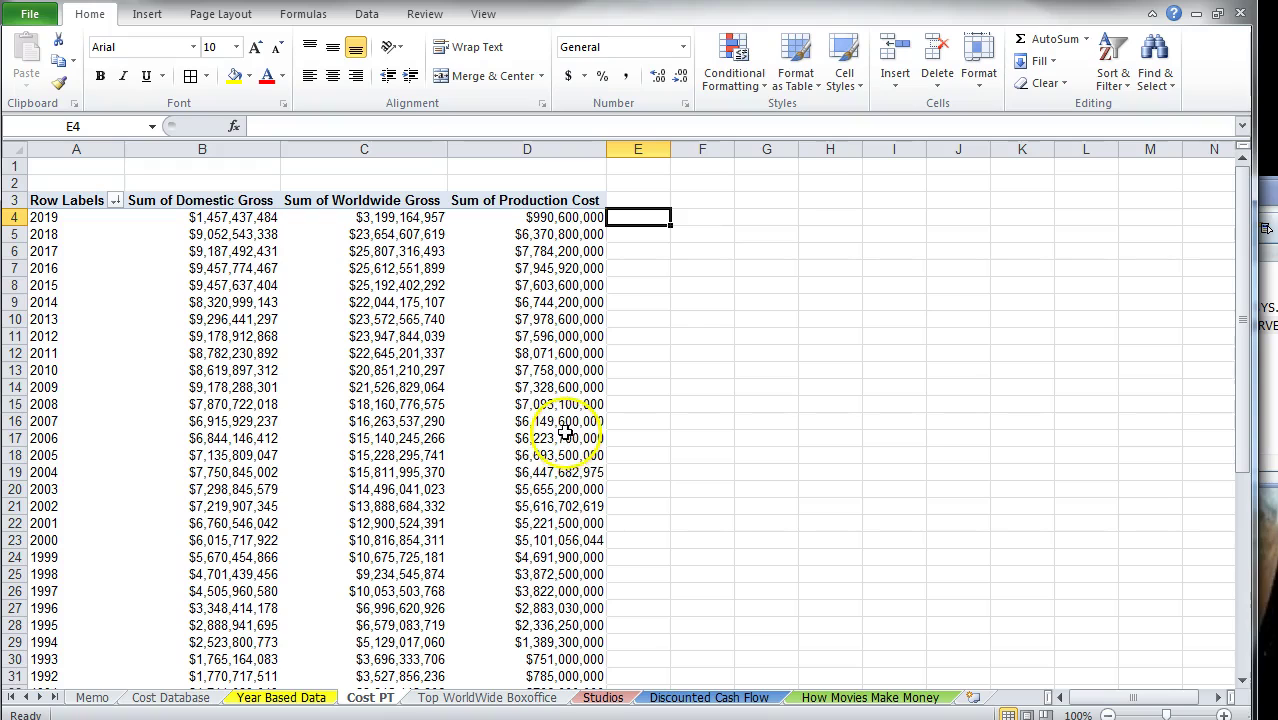
left_click(142, 275)
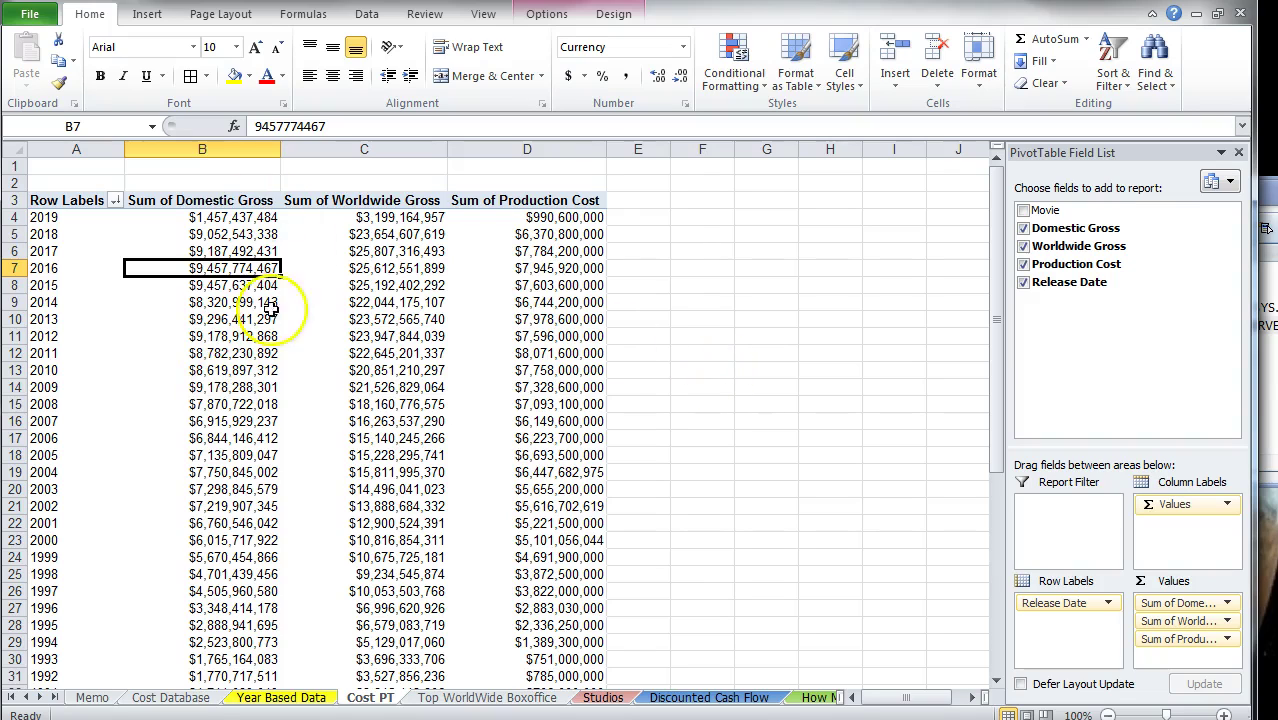
left_click(300, 703)
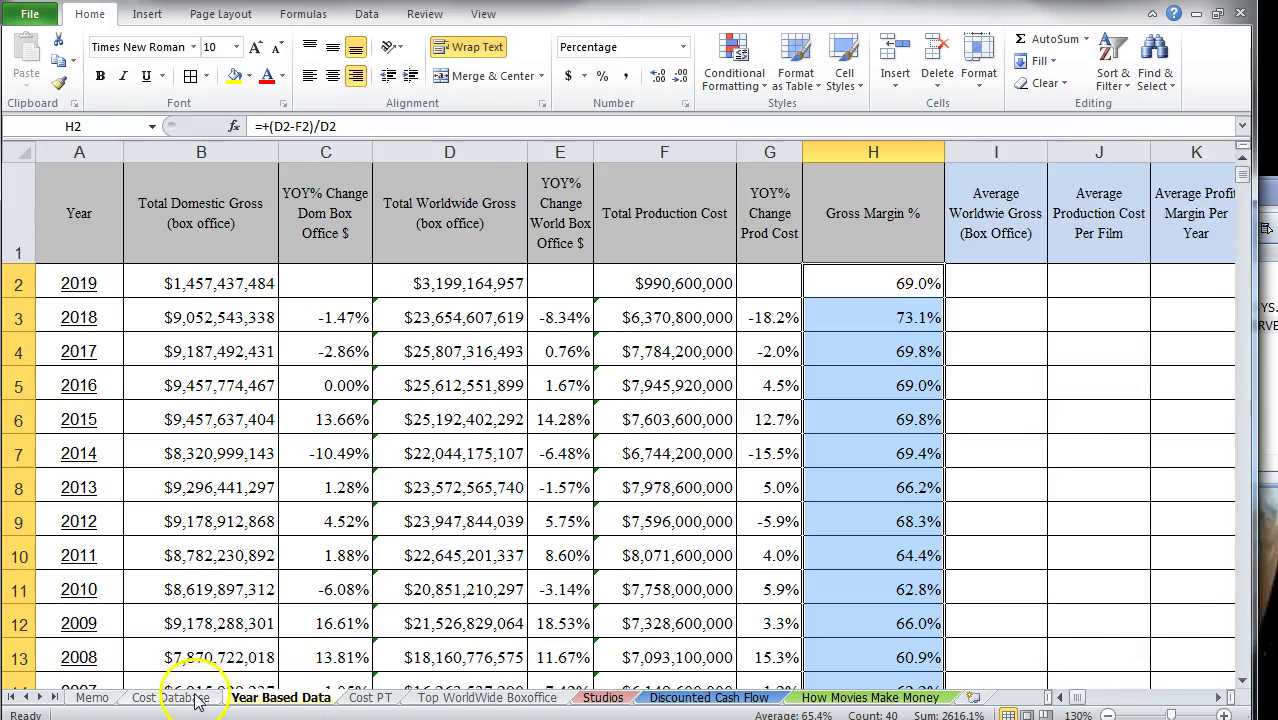
Step: Create a PivotTable from the Cost Database range A1:E2488 on a new worksheet, with Release Date as the row labels
left_click(171, 697)
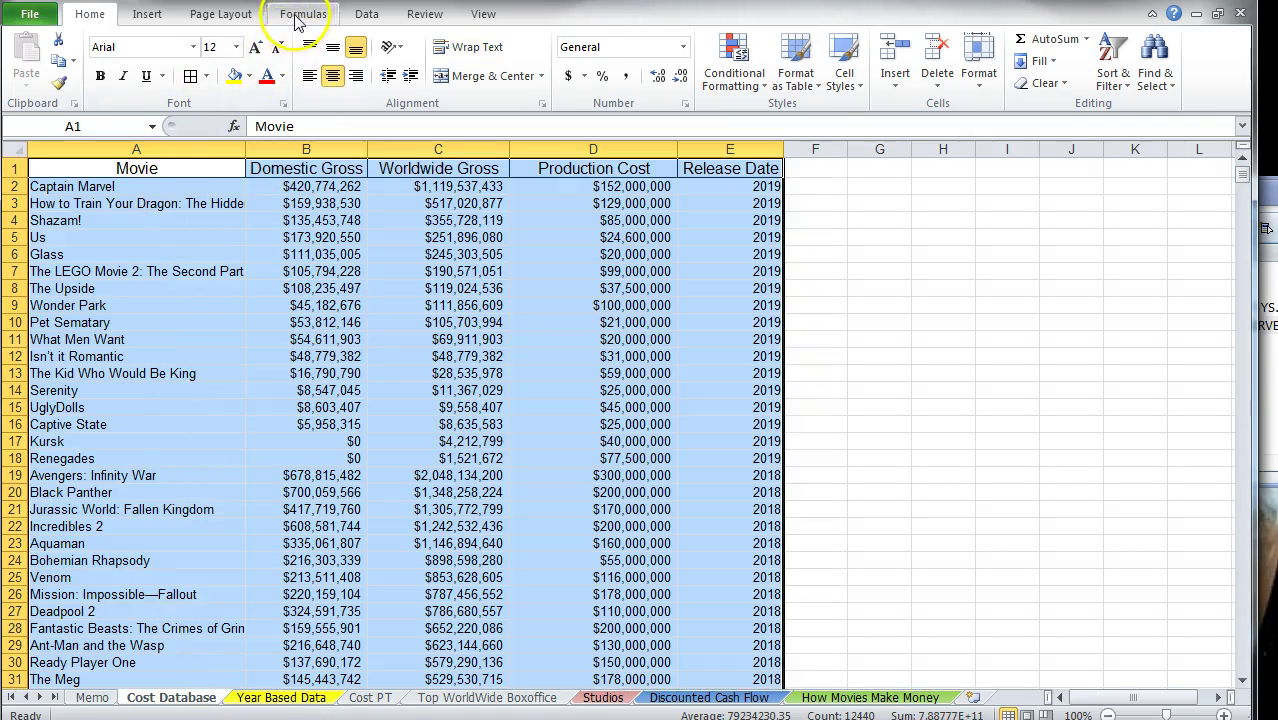
left_click(136, 13)
left_click(34, 50)
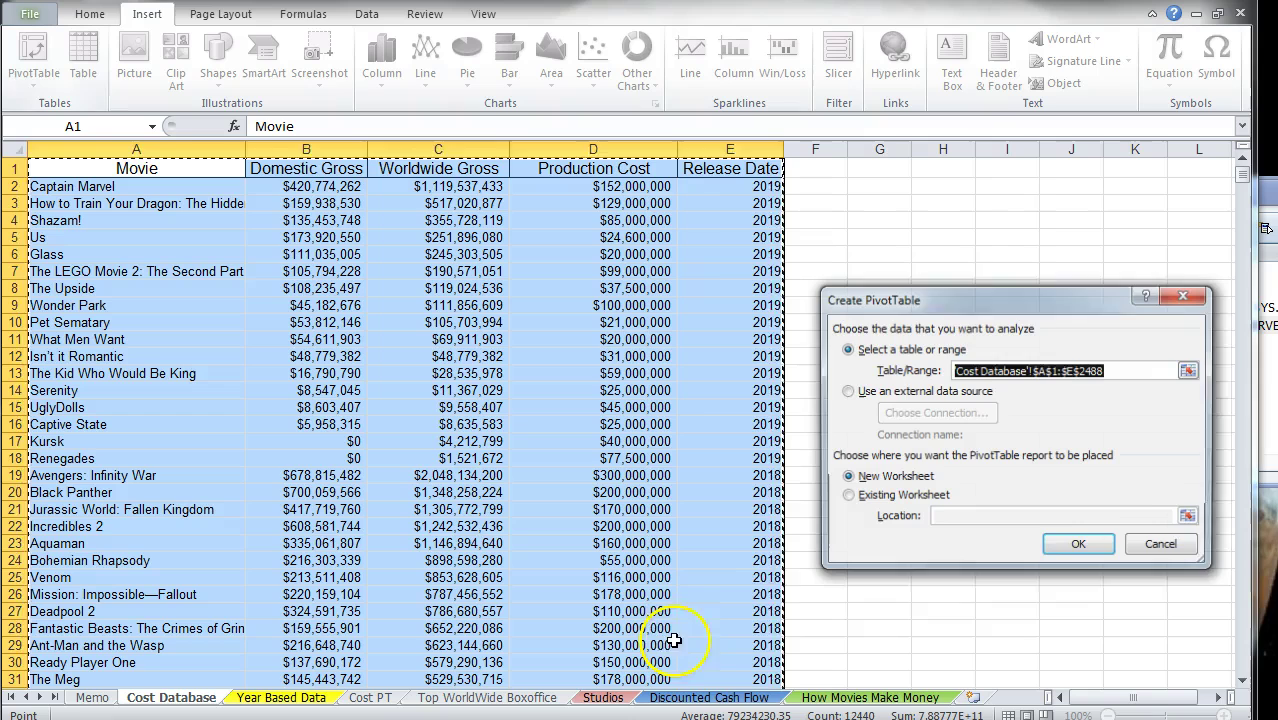
left_click(1078, 541)
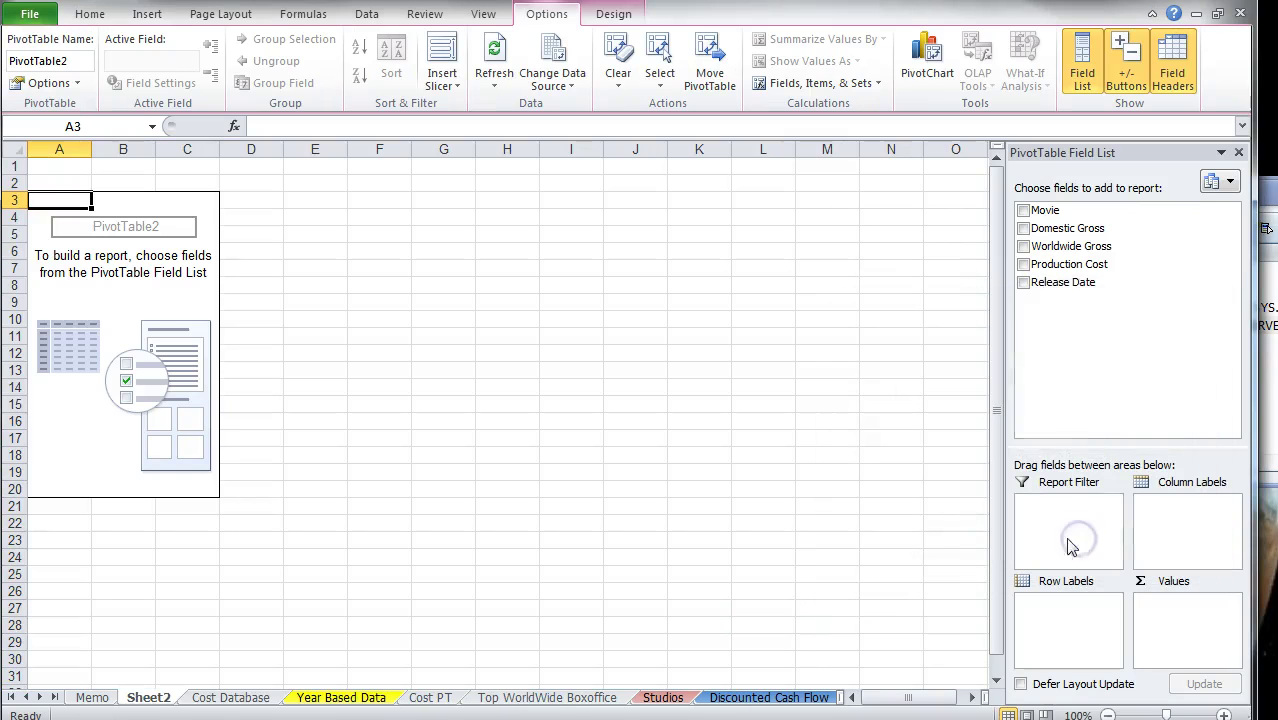
left_click(1026, 285)
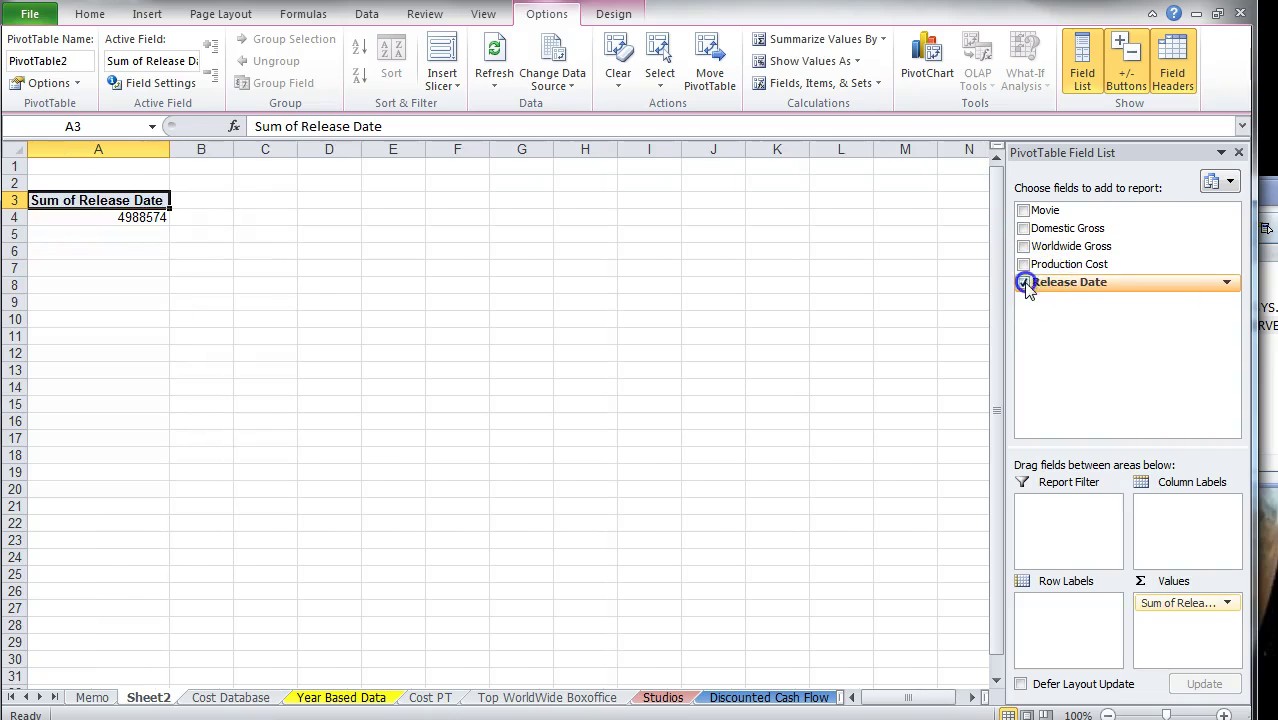
left_click_drag(1160, 604, 1050, 622)
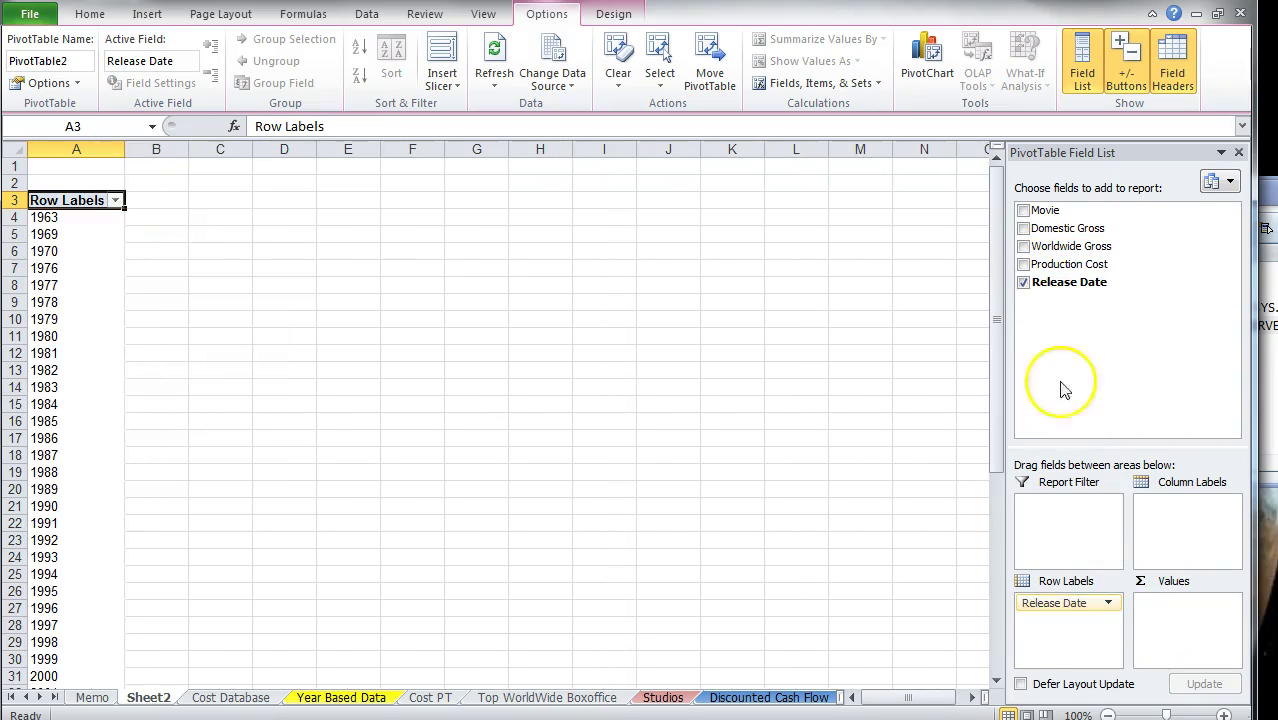
Step: Add Domestic Gross, Worldwide Gross and Production Cost to the PivotTable values, in that order
left_click(1024, 265)
left_click(1024, 247)
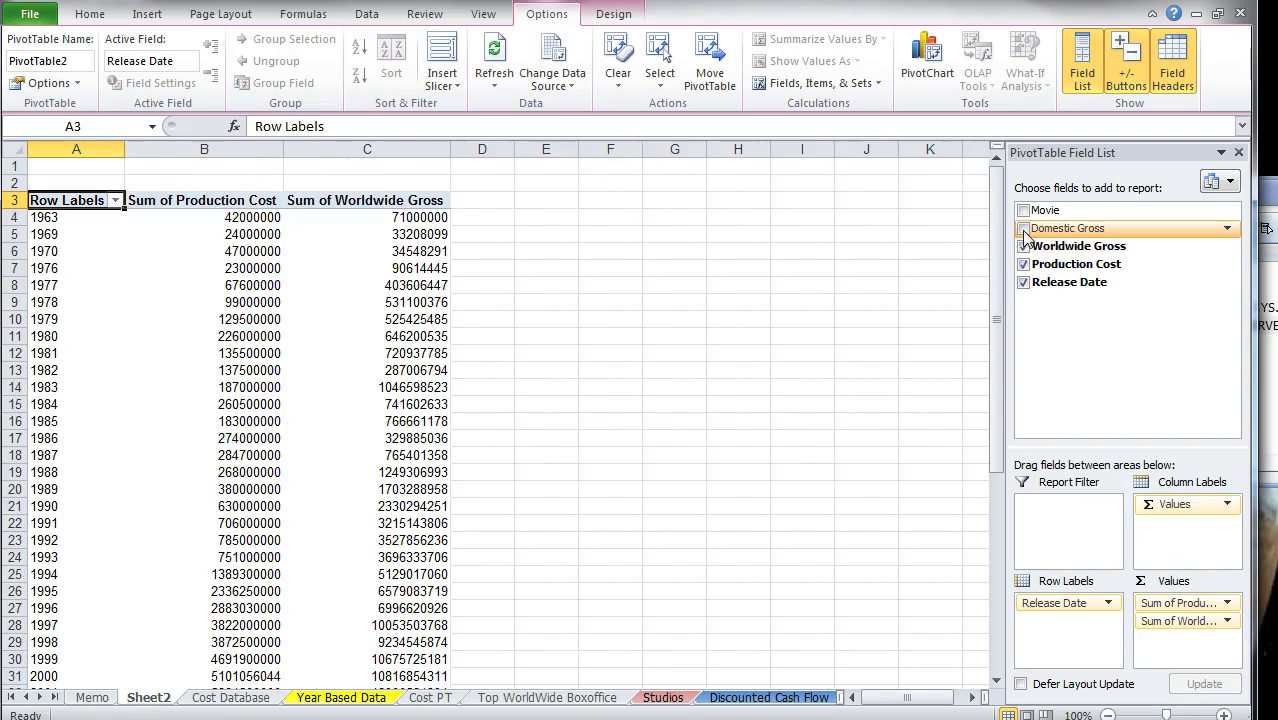
left_click(1024, 248)
left_click(1024, 264)
left_click(1024, 247)
left_click(1024, 229)
left_click(1024, 247)
left_click(1024, 264)
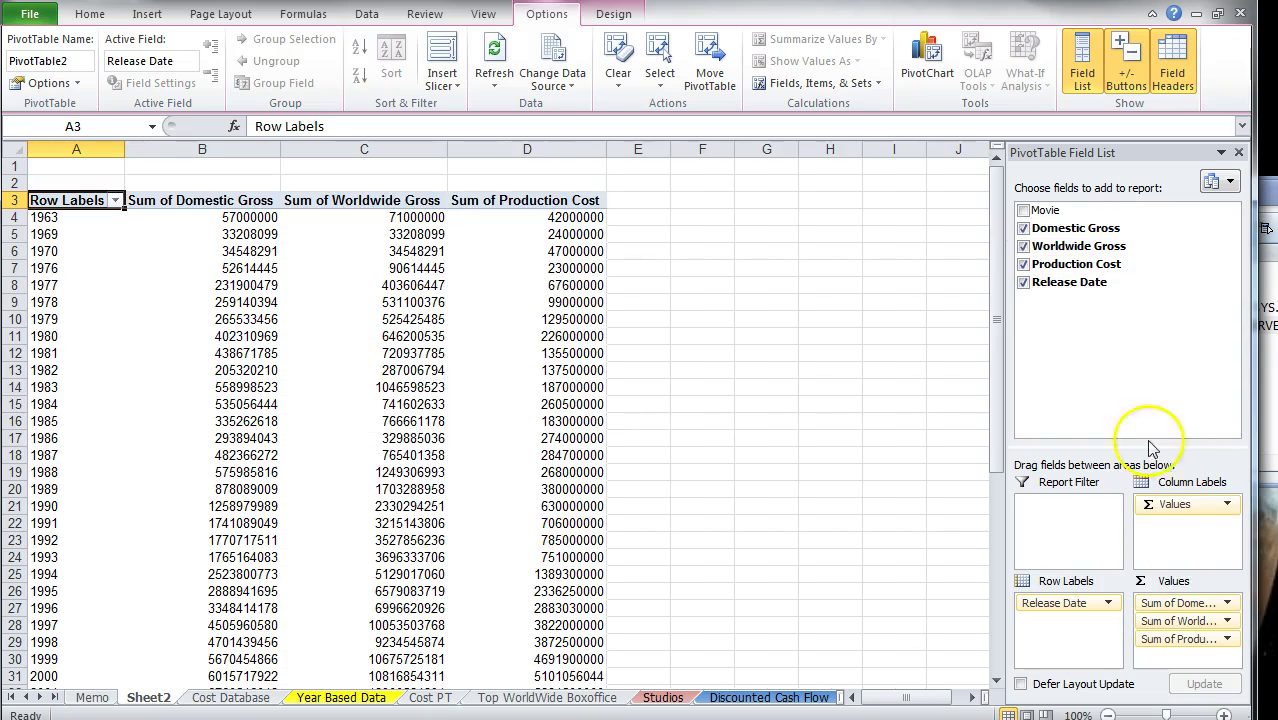
Step: Change the Domestic Gross value field to summarize by Average
left_click(1227, 639)
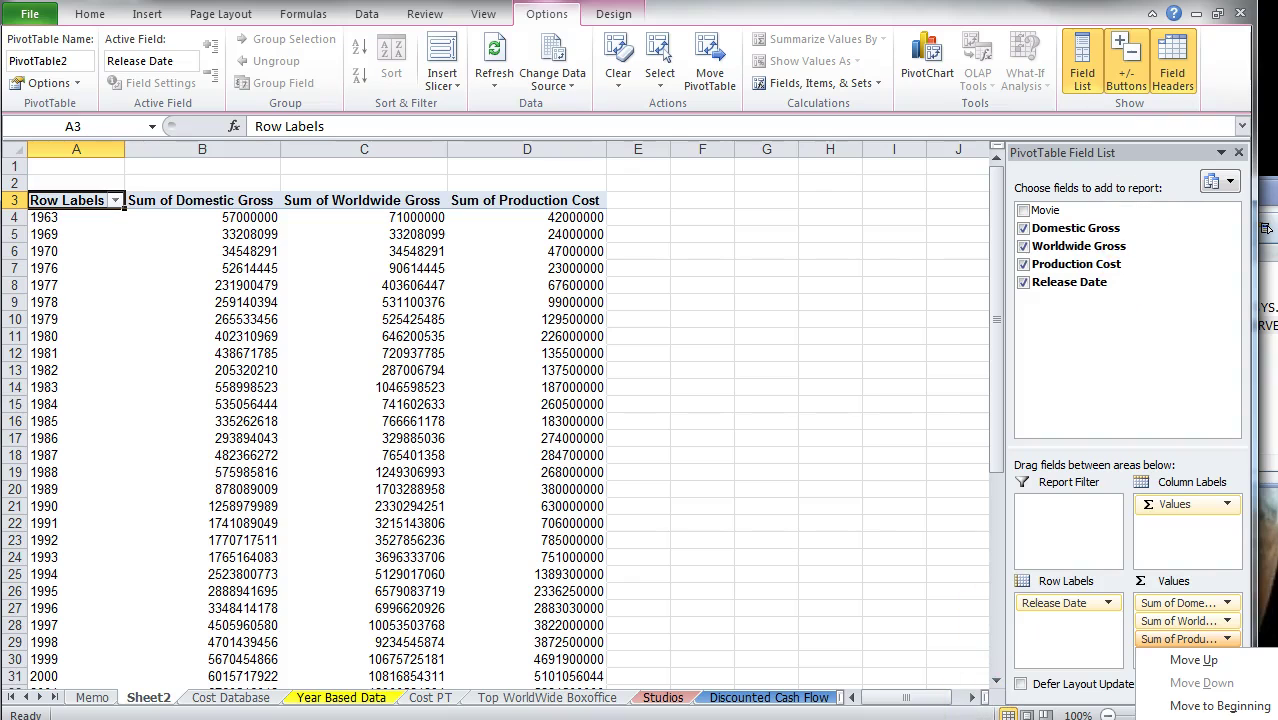
left_click(1145, 324)
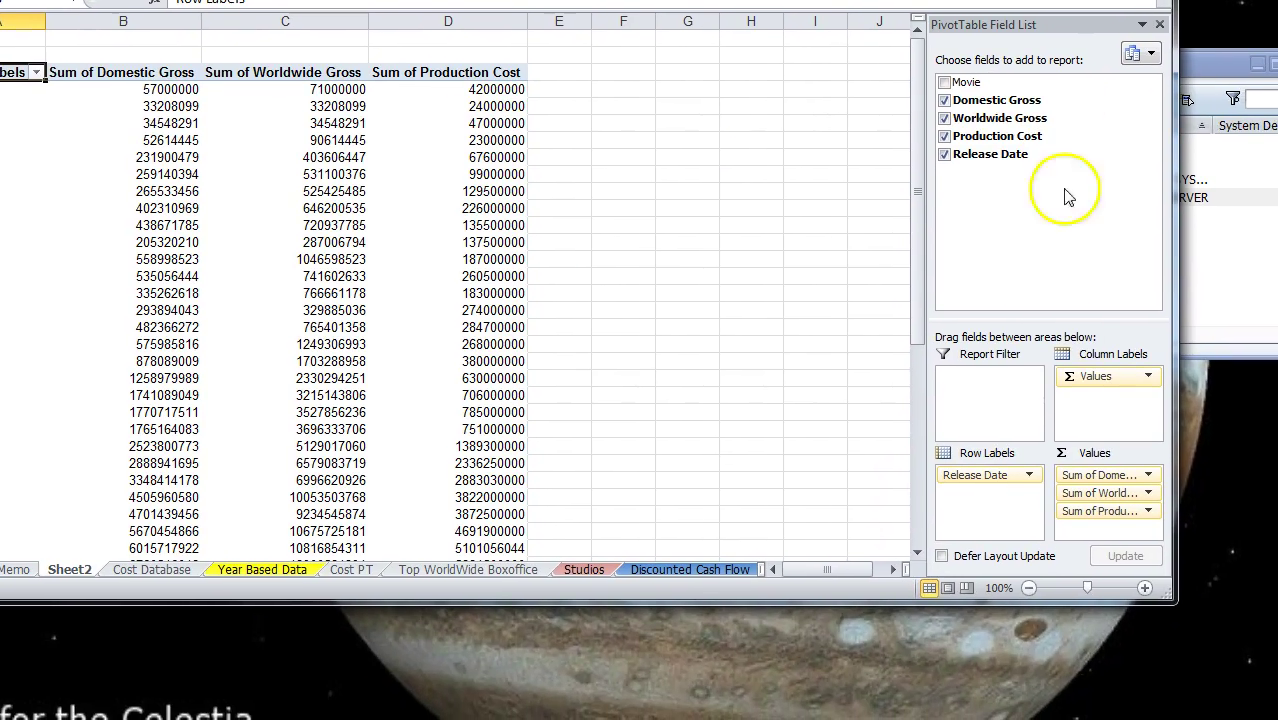
left_click(1088, 476)
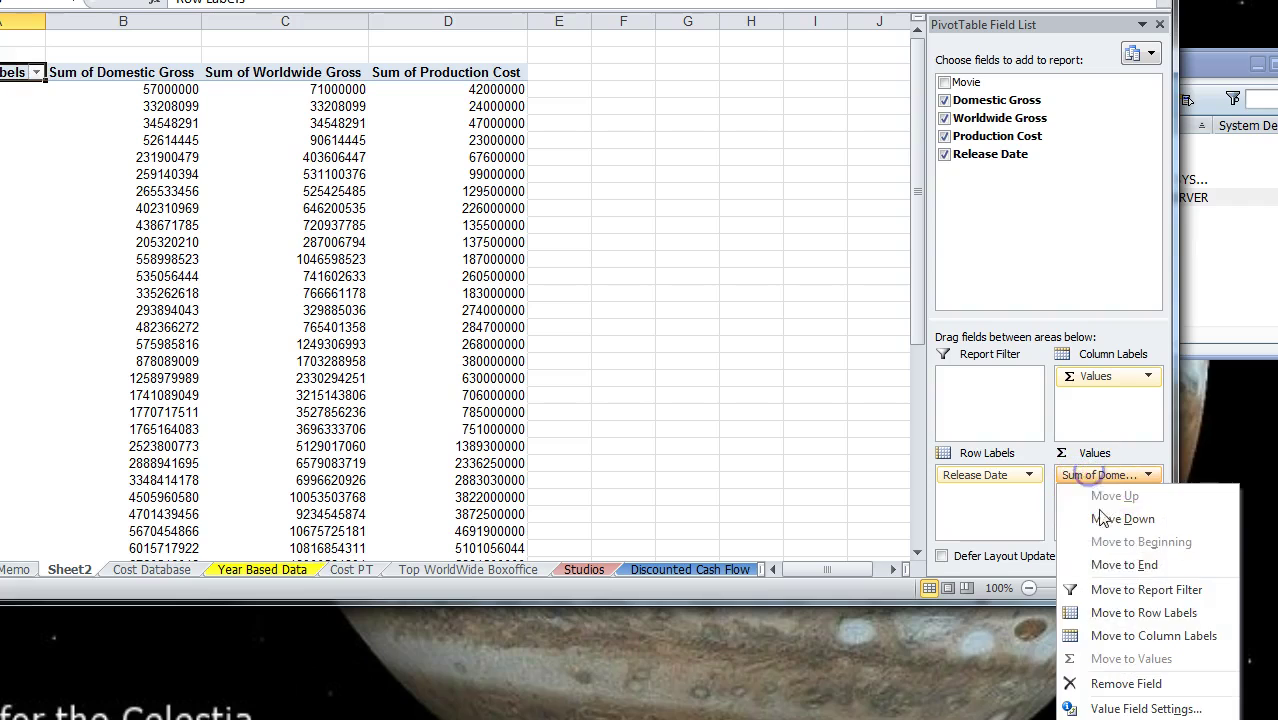
left_click(1120, 708)
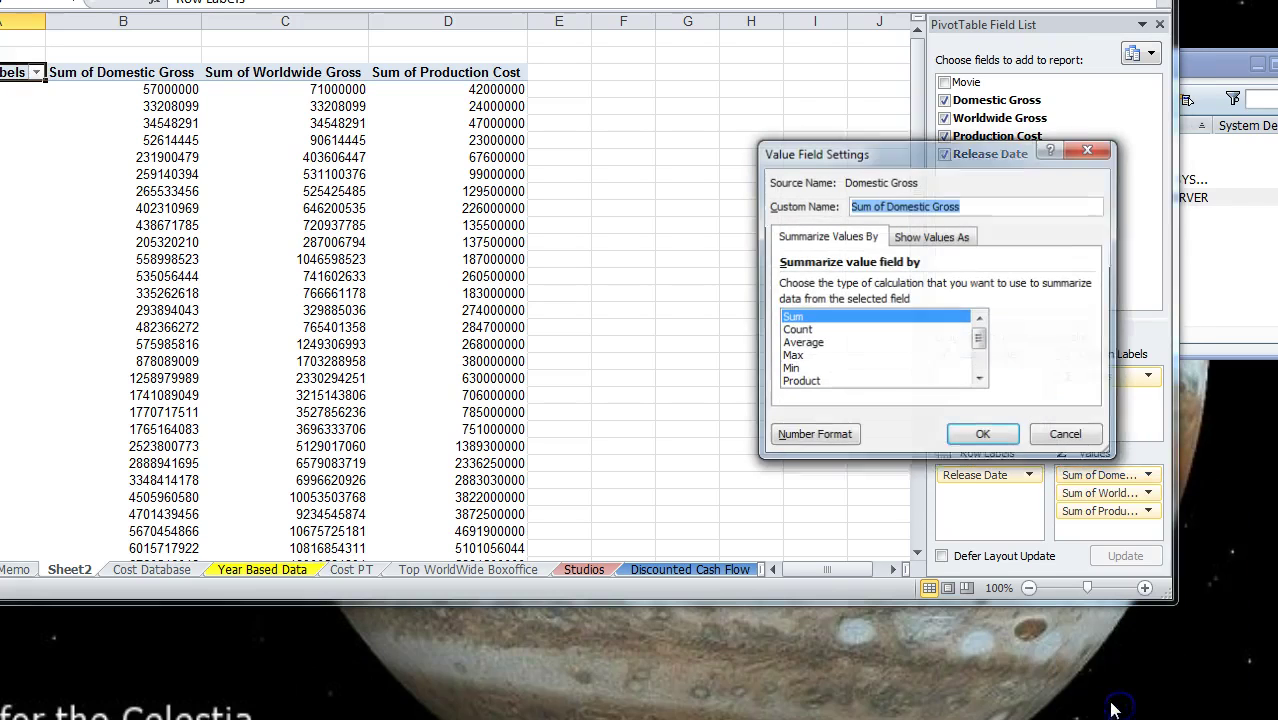
left_click(822, 343)
left_click(983, 436)
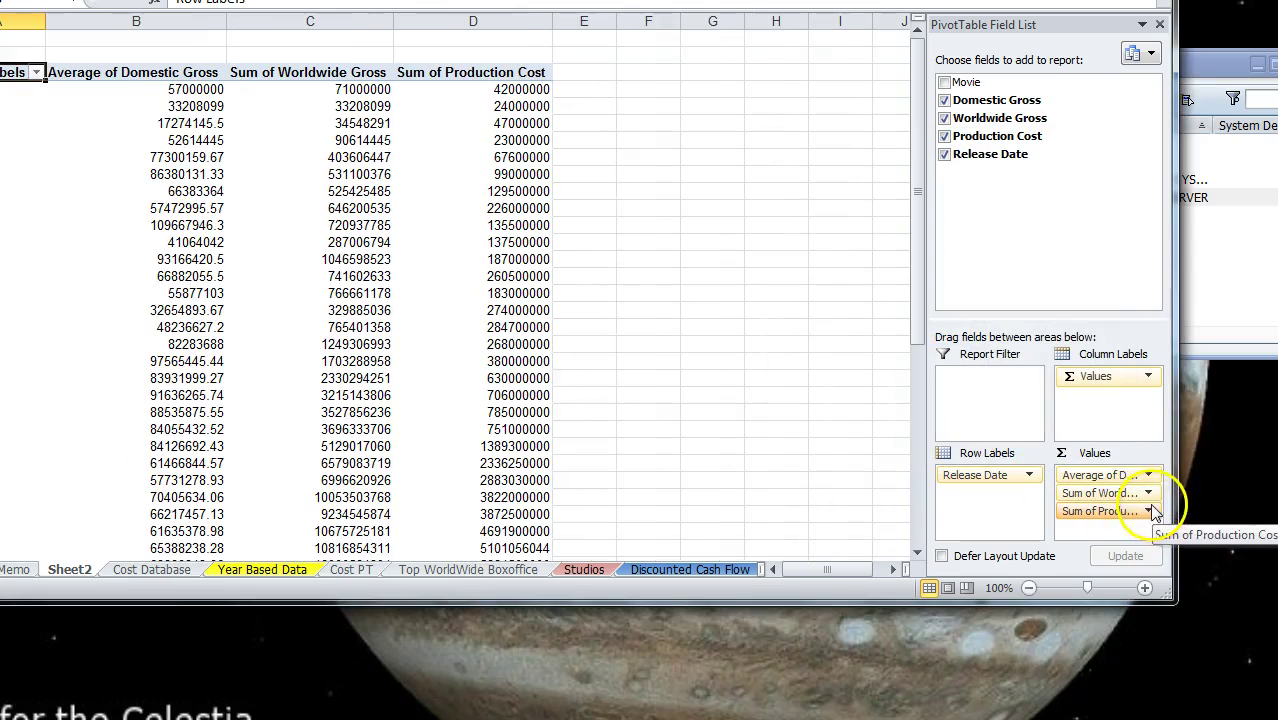
Step: Change the Worldwide Gross and Production Cost value fields to summarize by Average
left_click(1151, 495)
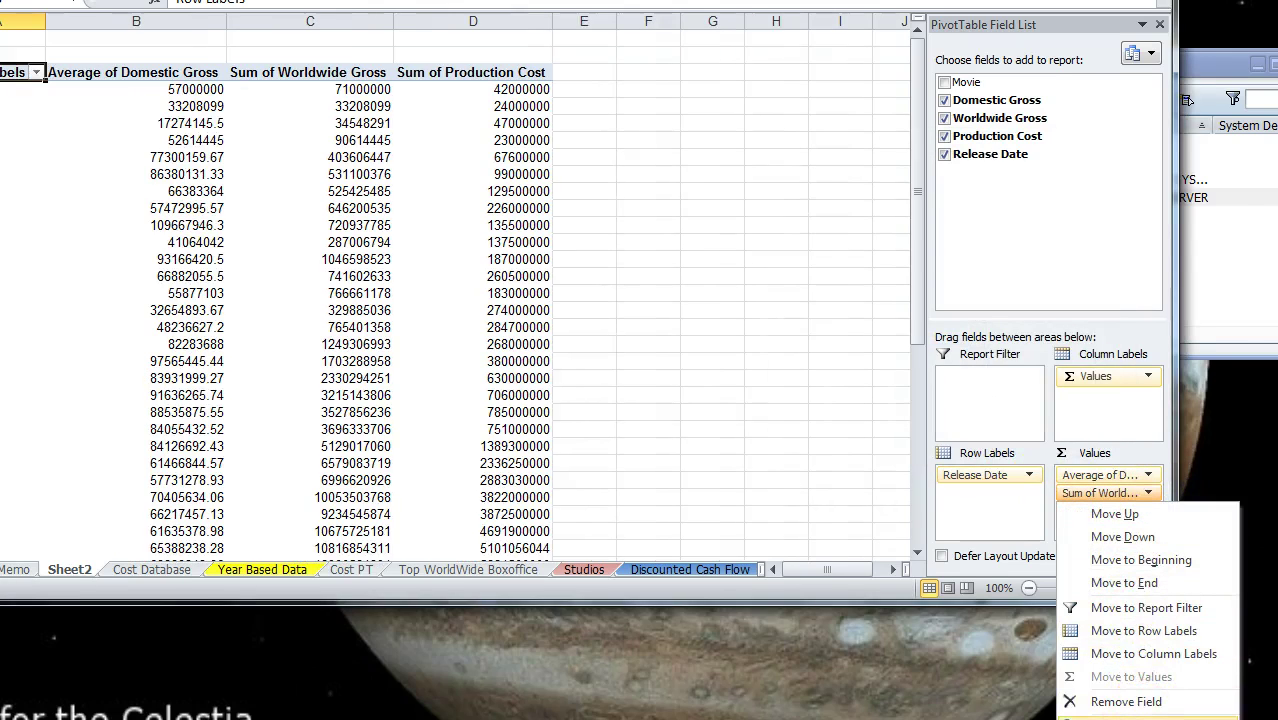
left_click(1120, 718)
left_click(815, 343)
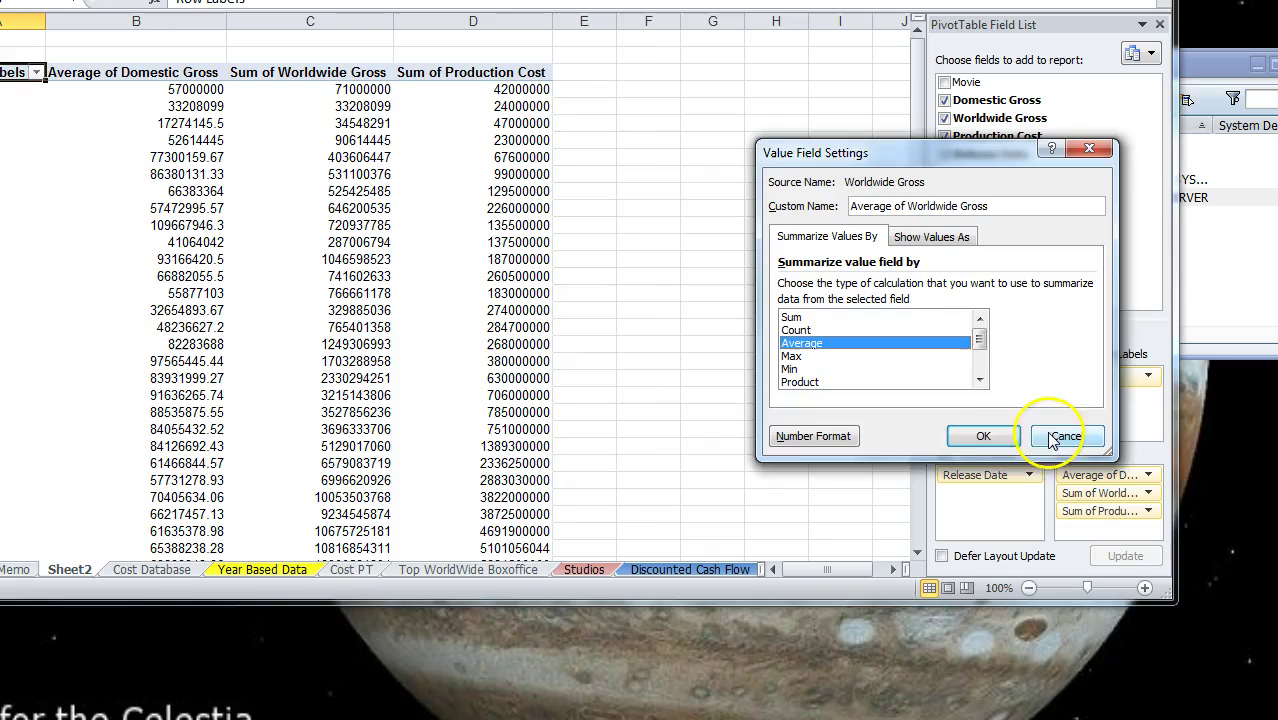
left_click(983, 436)
left_click(1148, 511)
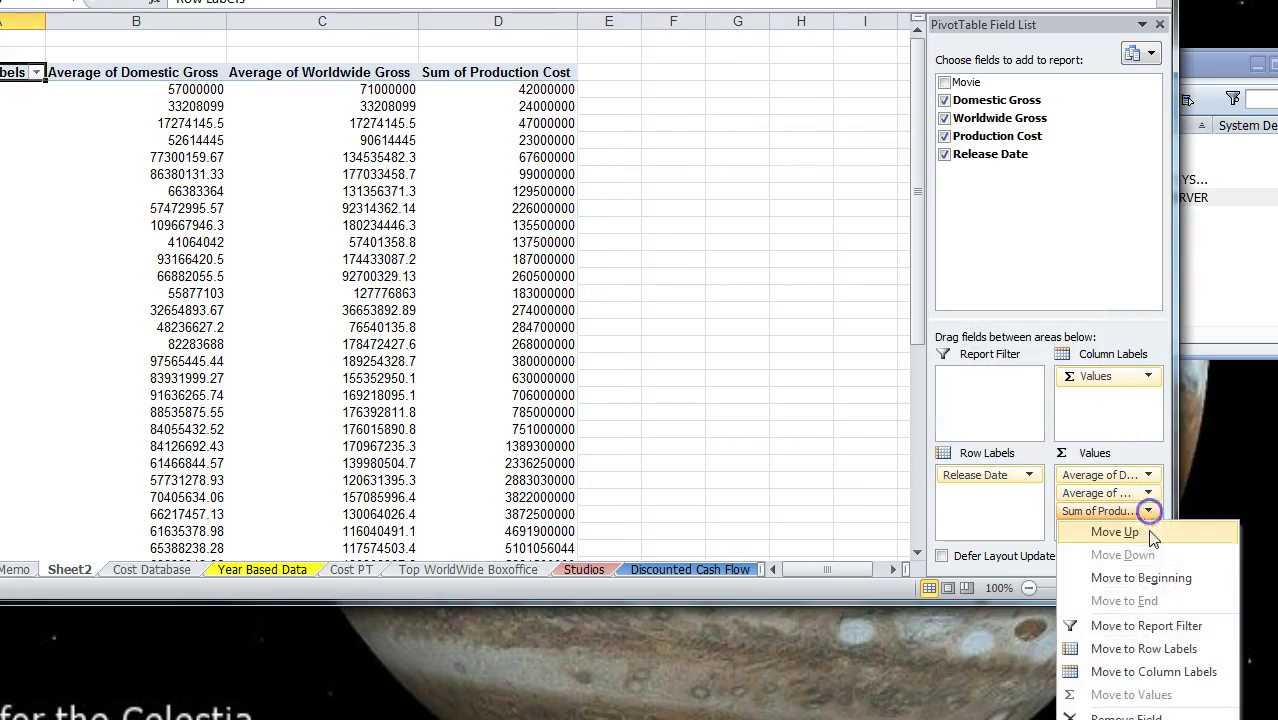
left_click(1120, 716)
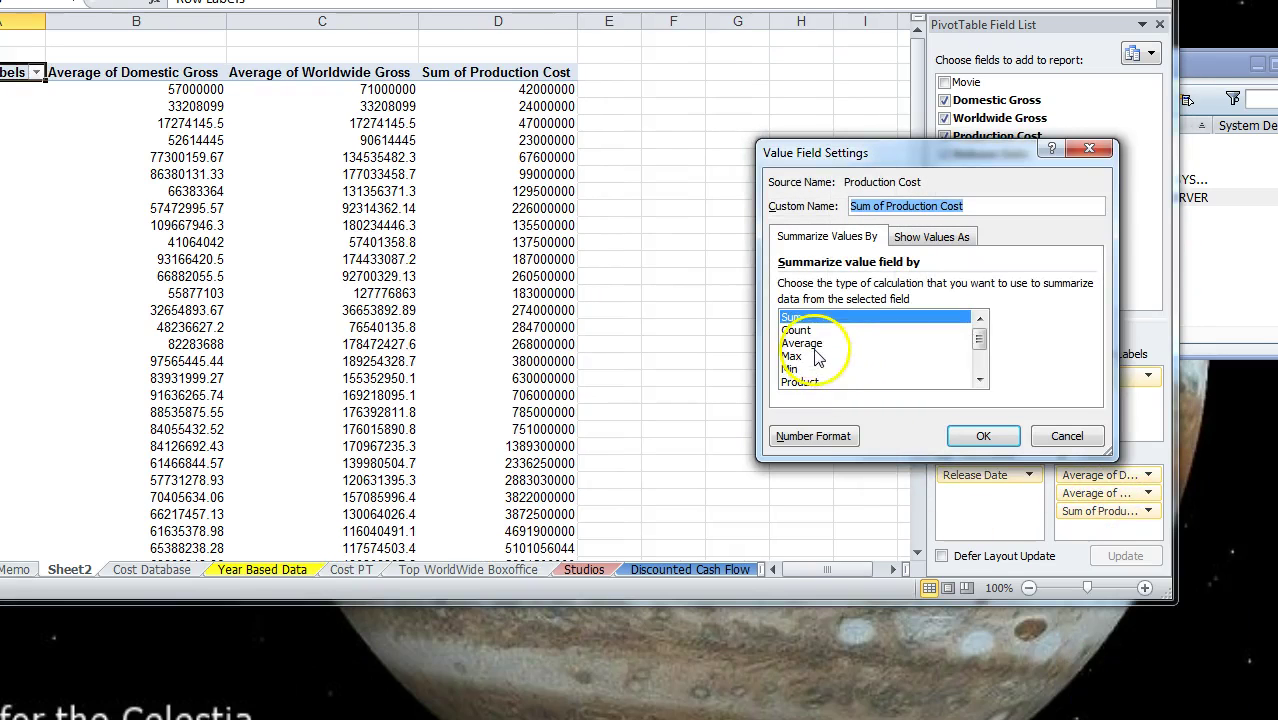
left_click(805, 343)
left_click(983, 436)
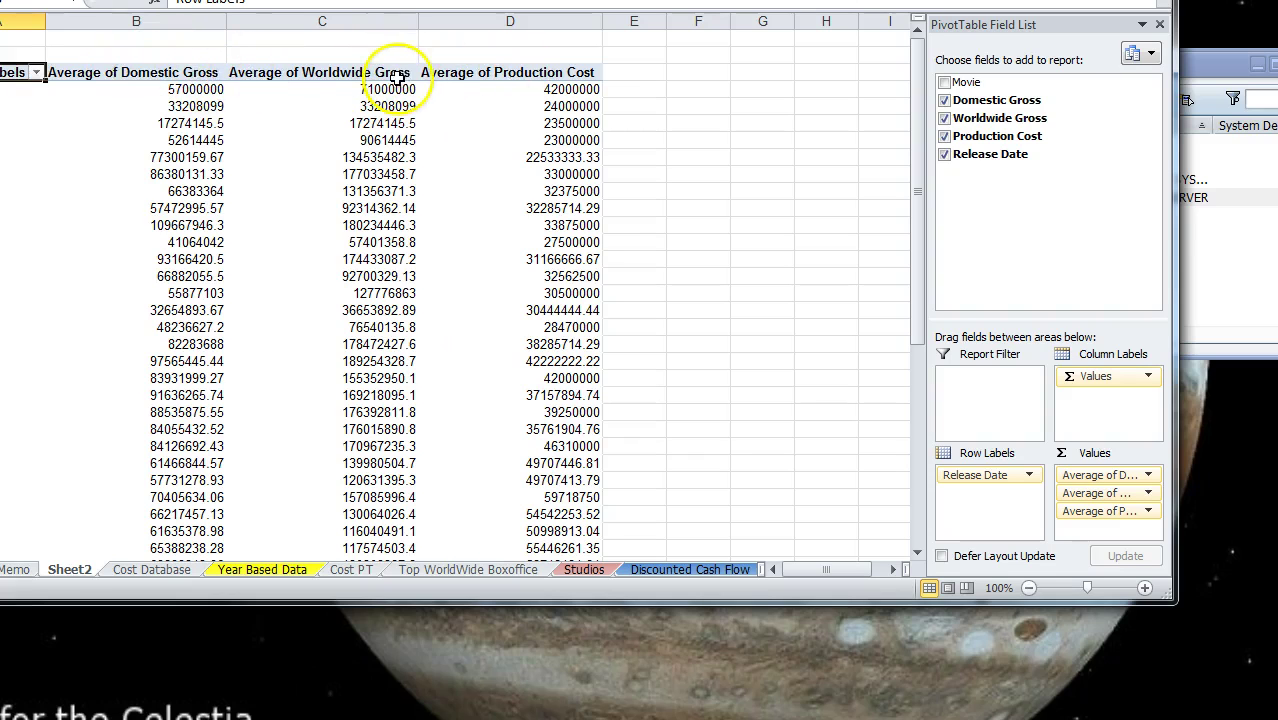
Step: Format all three average columns, including the Grand Total row, as Currency with no decimal places
left_click_drag(140, 102, 611, 710)
left_click_drag(665, 539, 596, 494)
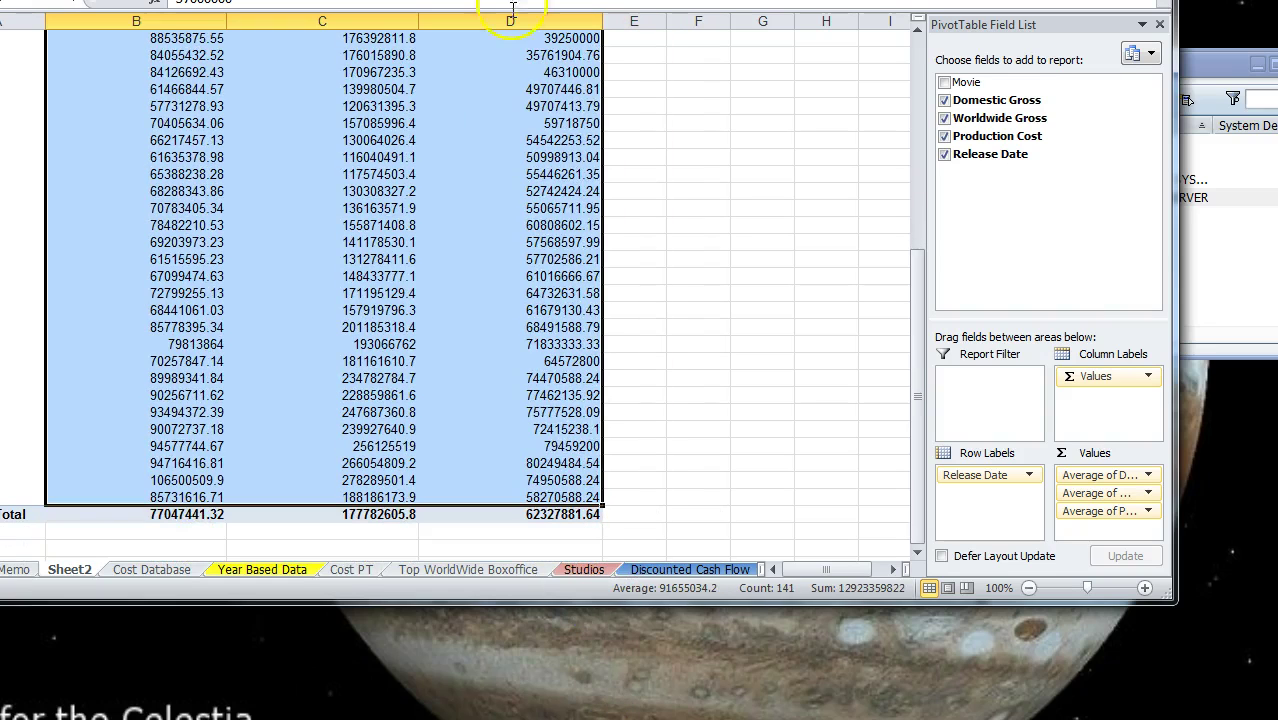
key("shift+Down")
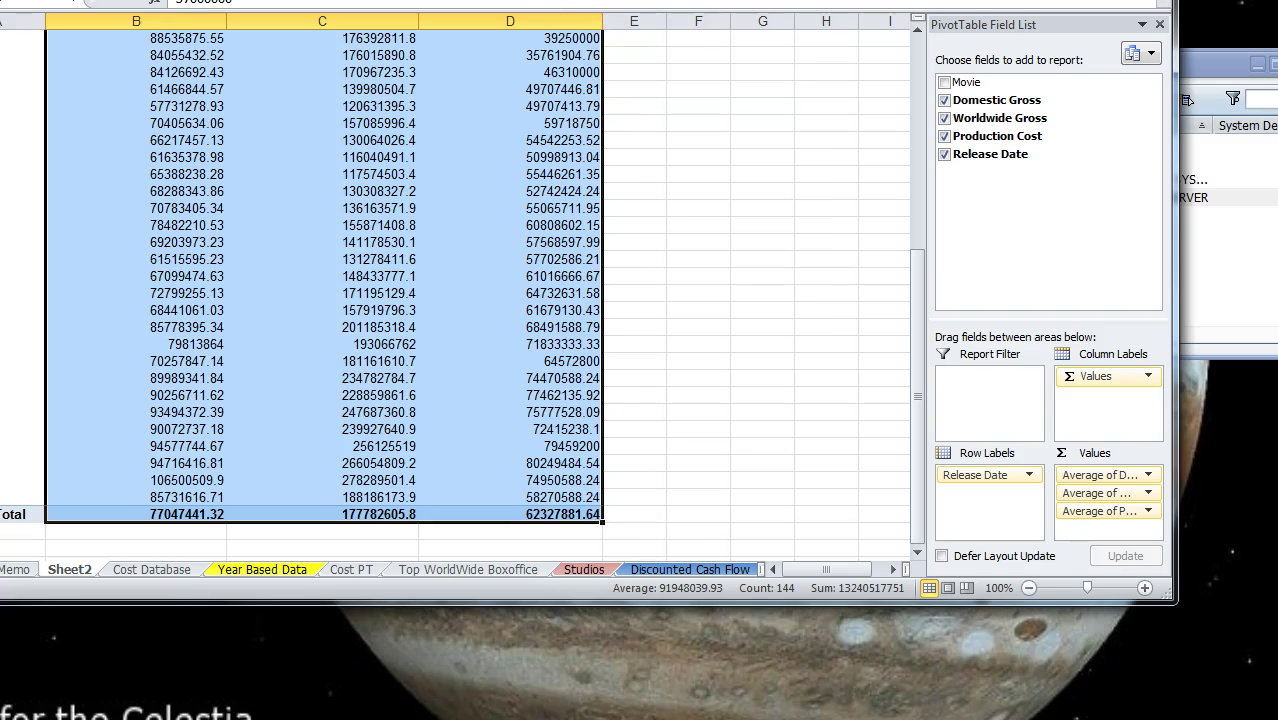
left_click(640, 2)
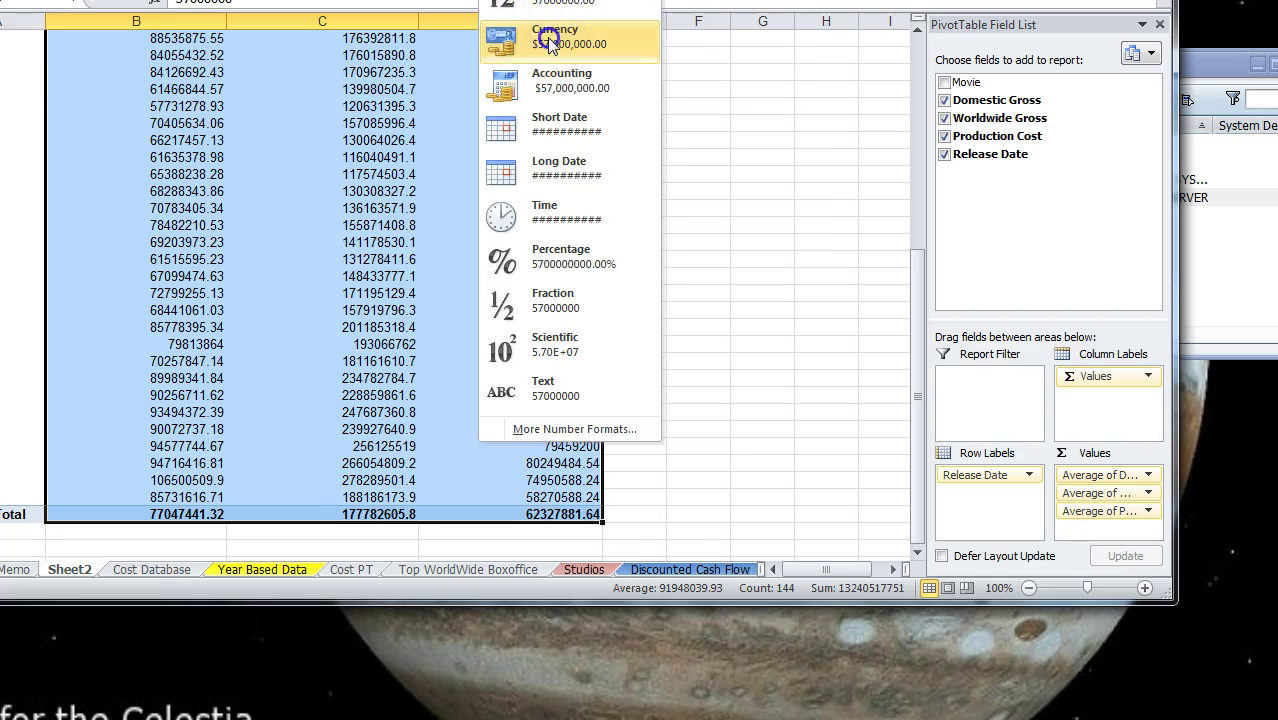
left_click(571, 34)
left_click(560, 0)
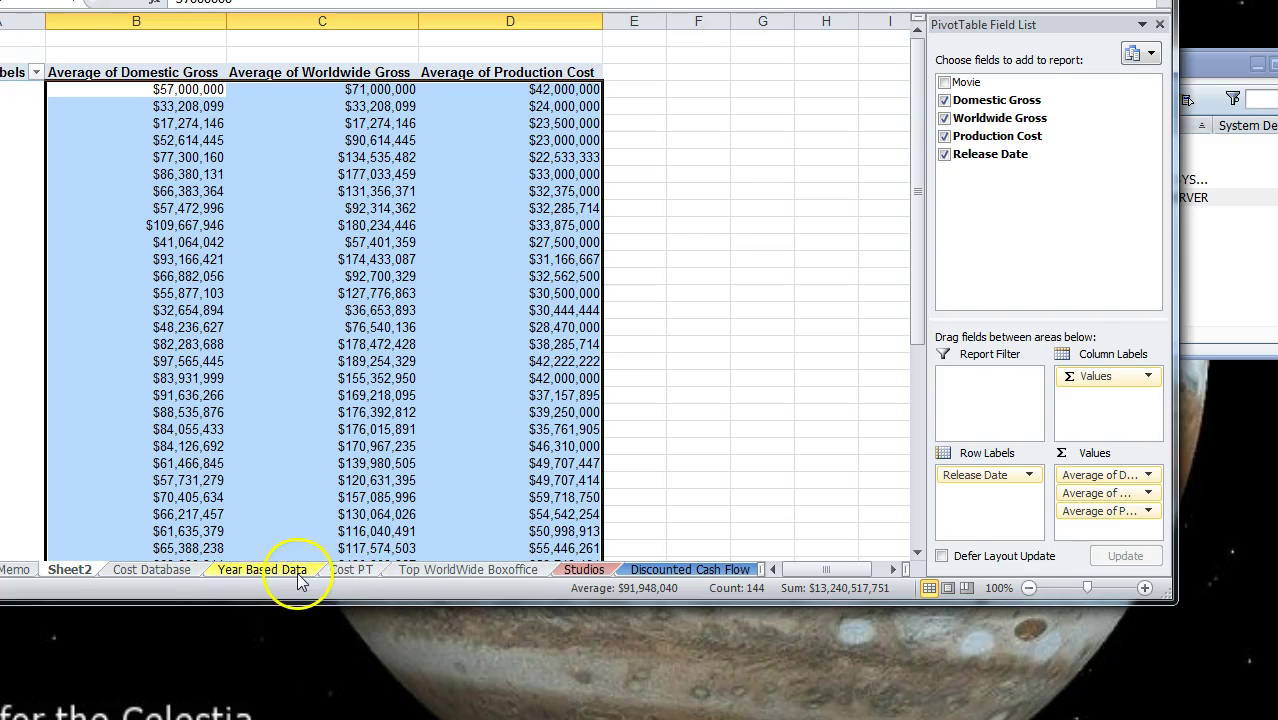
Step: Move the Sheet2 PivotTable worksheet to sit between Year Based Data and Cost PT
left_click(422, 571)
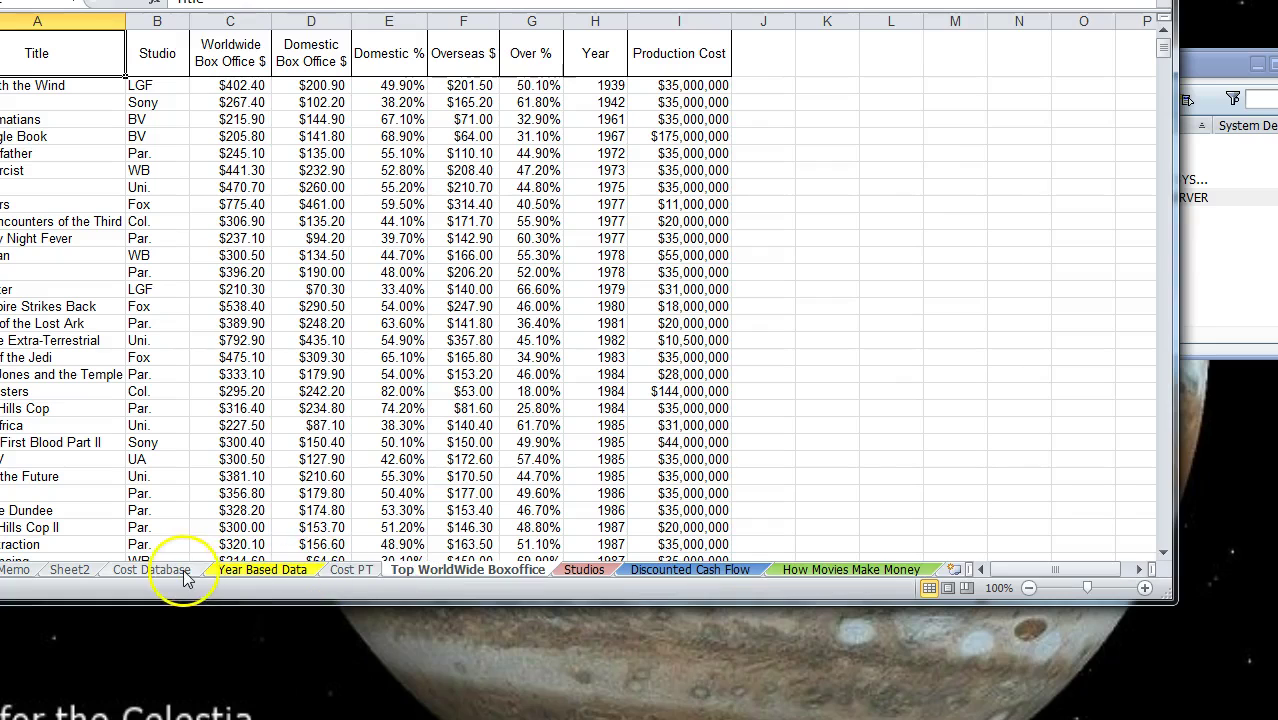
left_click(236, 571)
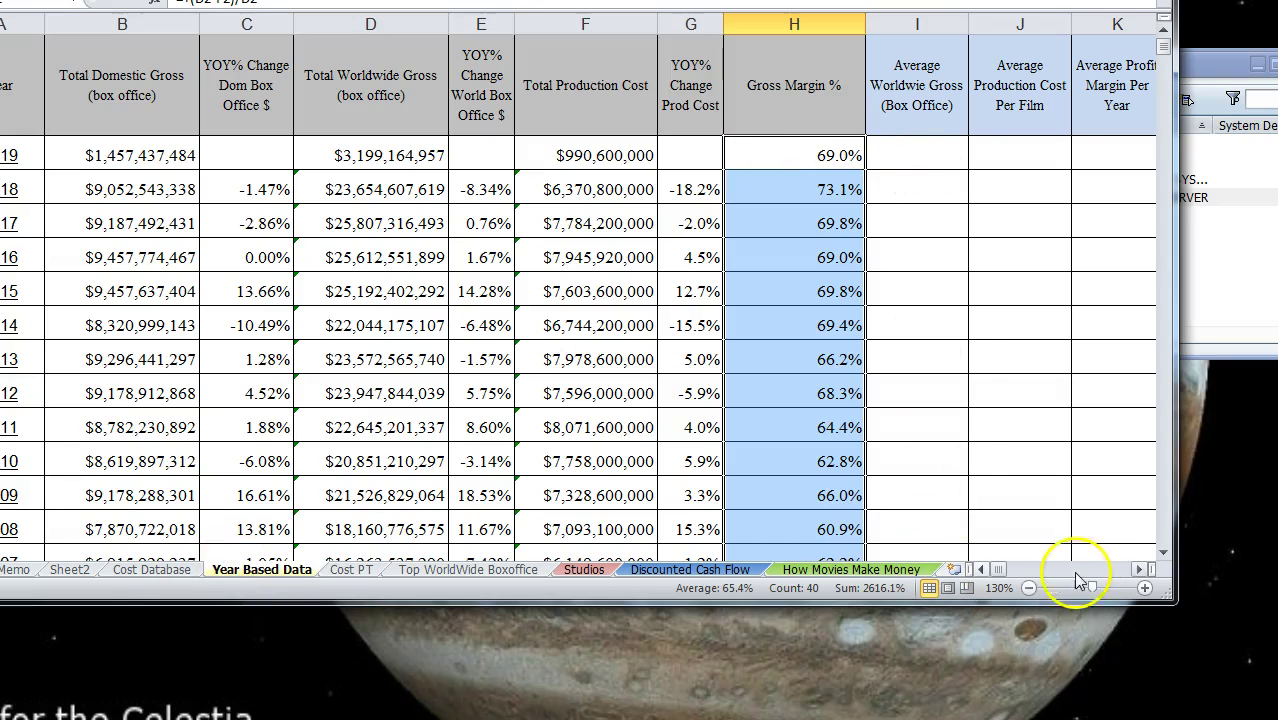
scroll(800, 300, "right", 4)
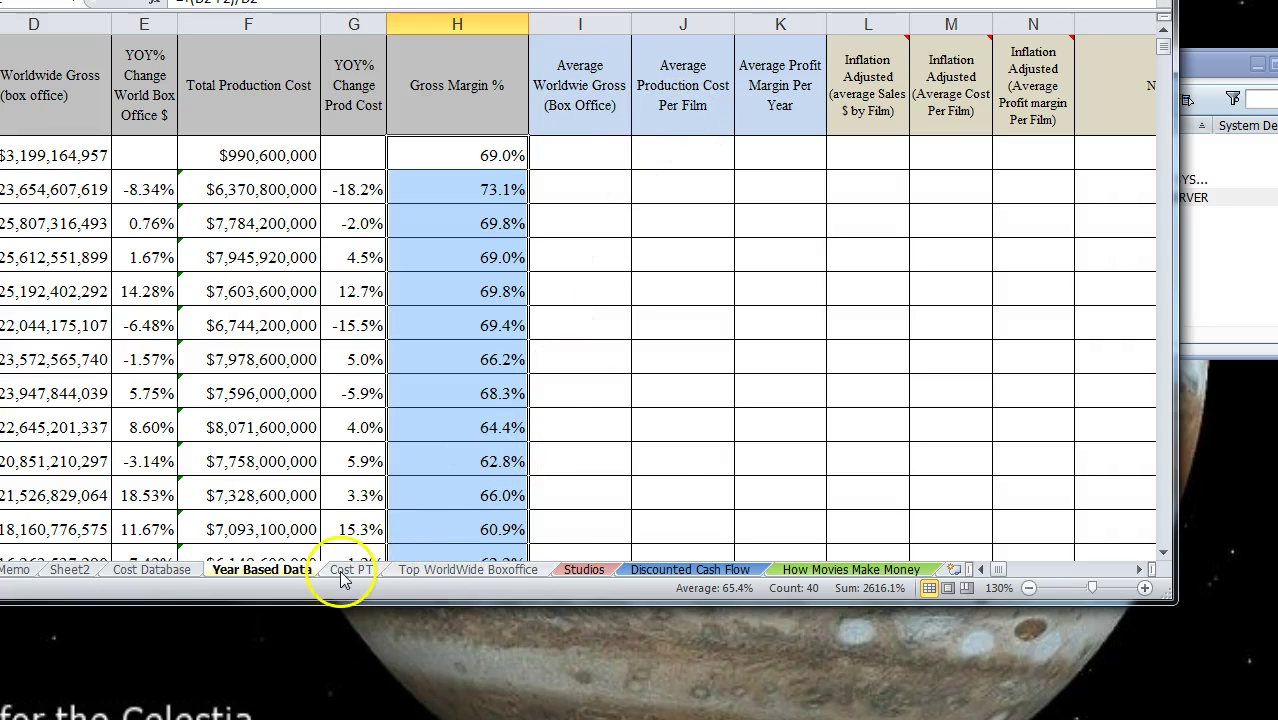
left_click(70, 569)
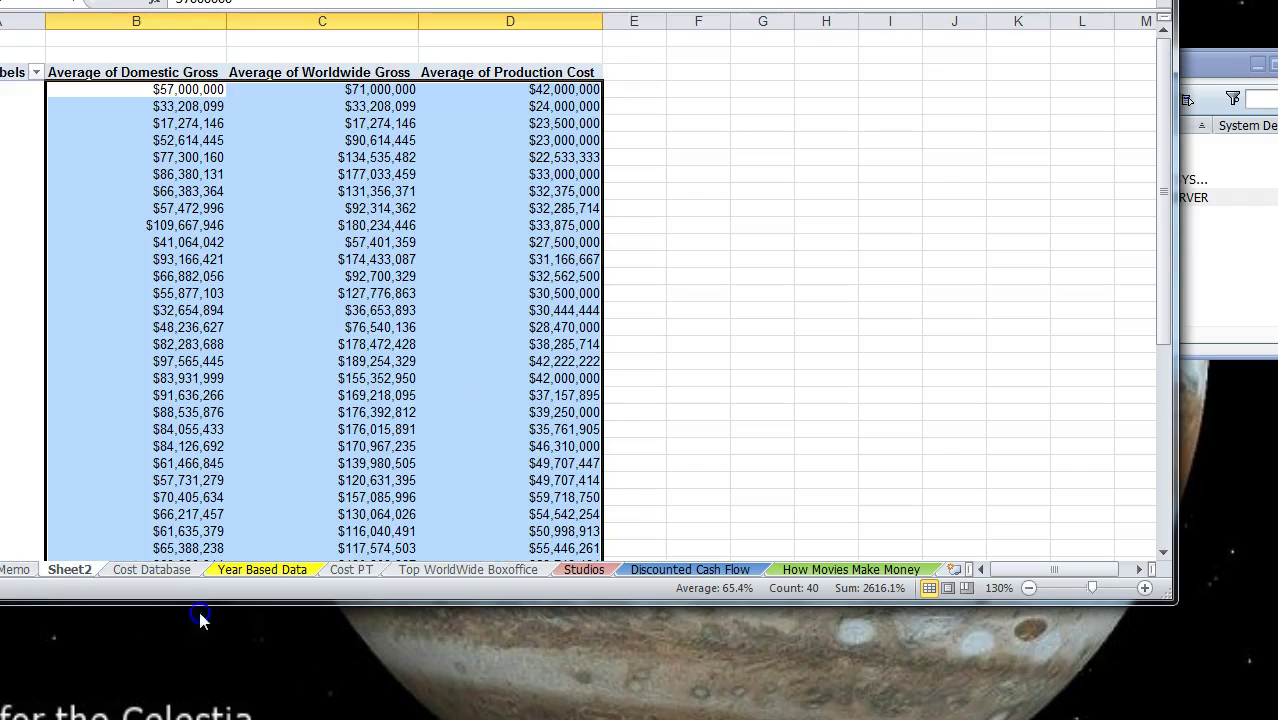
left_click_drag(380, 572, 368, 582)
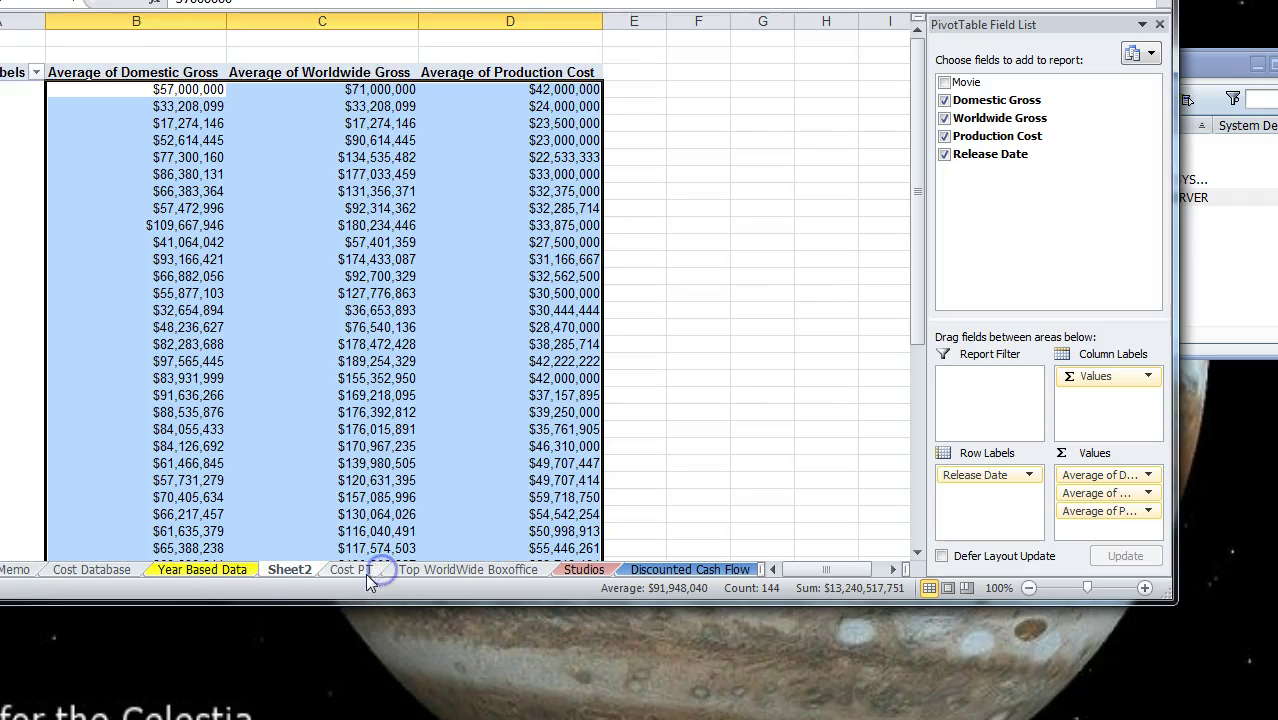
Step: Rename the Sheet2 worksheet as CD Avg
double_click(286, 570)
type("Coat")
key("BackSpace")
key("BackSpace")
key("BackSpace")
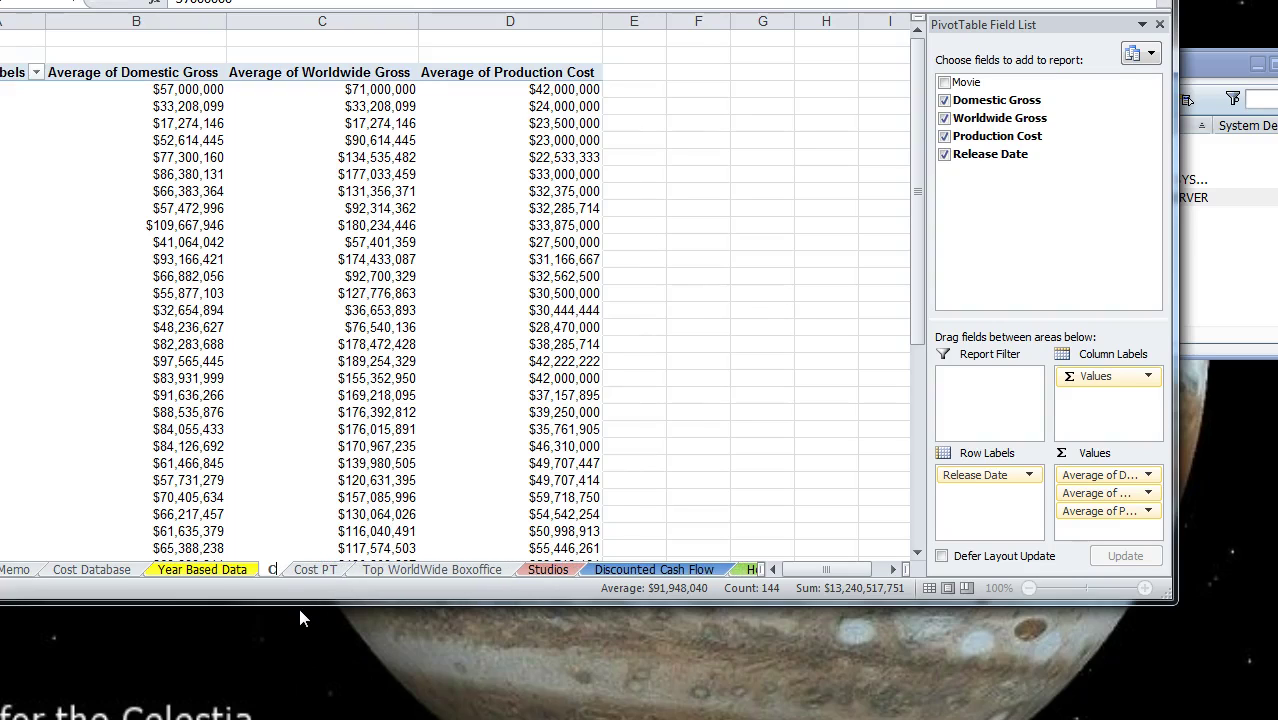
type("D Avg")
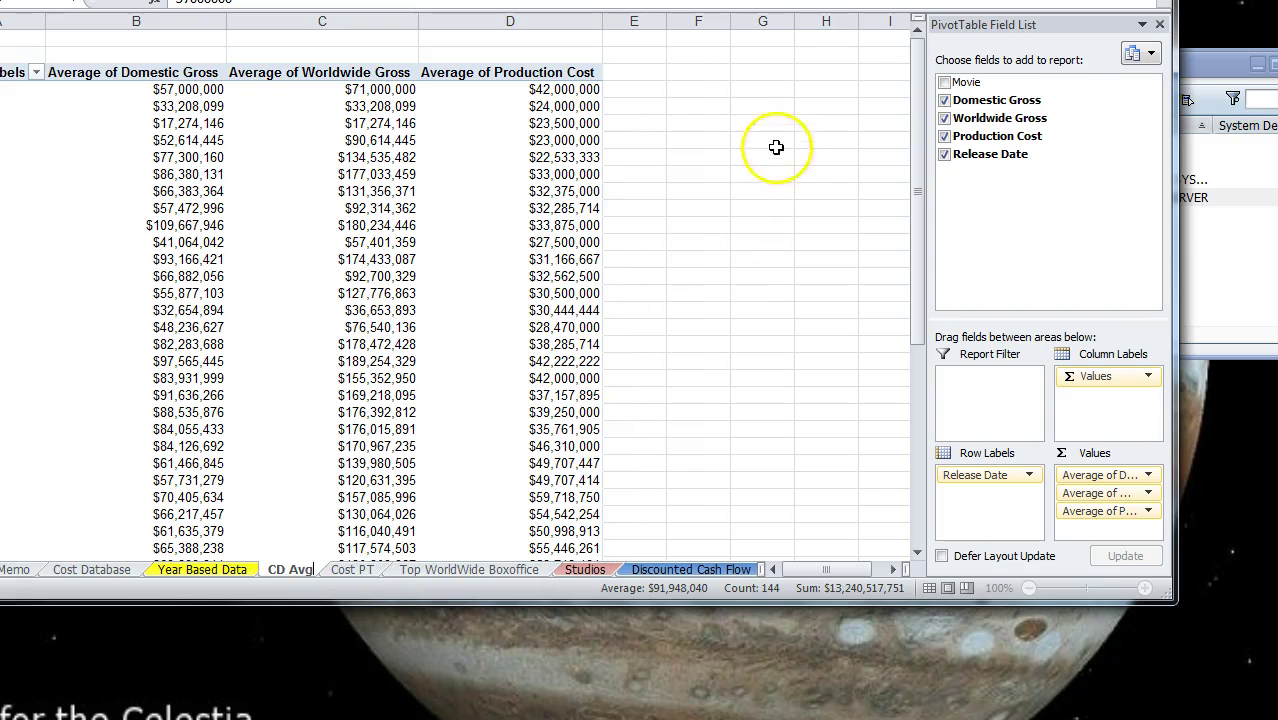
left_click(776, 147)
Step: Remove the Domestic Gross field from the PivotTable on CD Avg
left_click(267, 163)
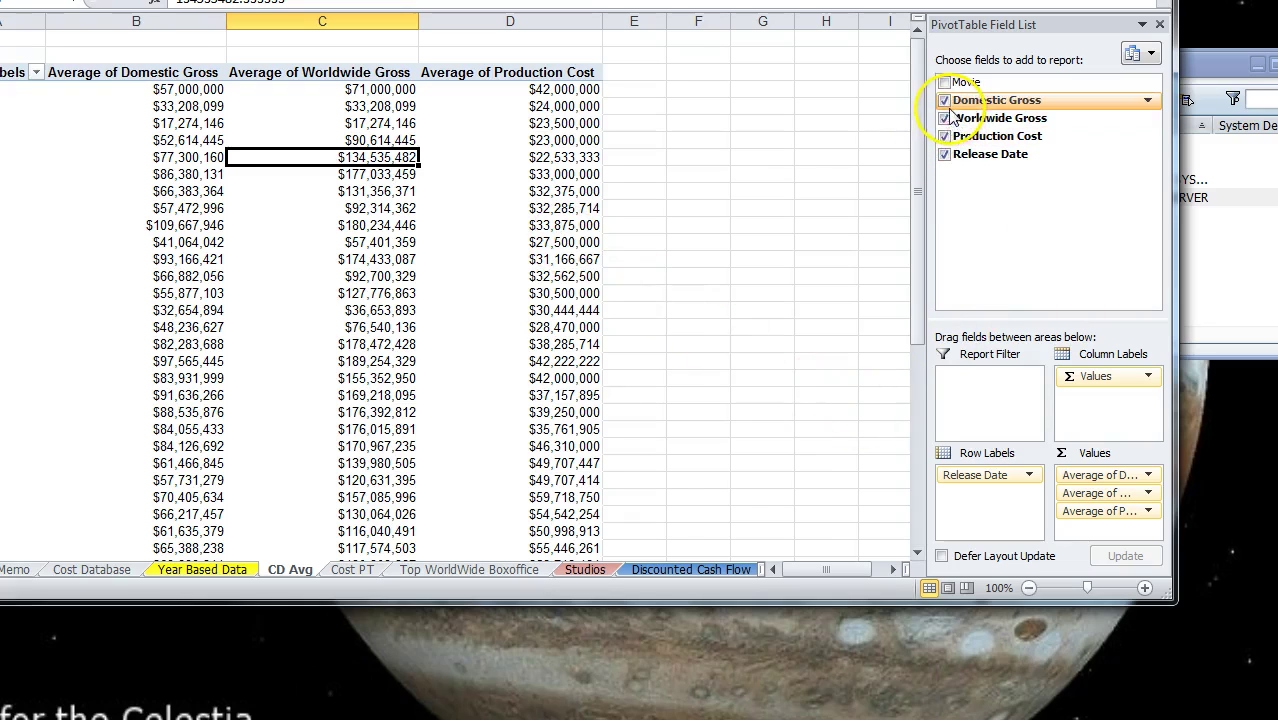
left_click(945, 100)
left_click(110, 90)
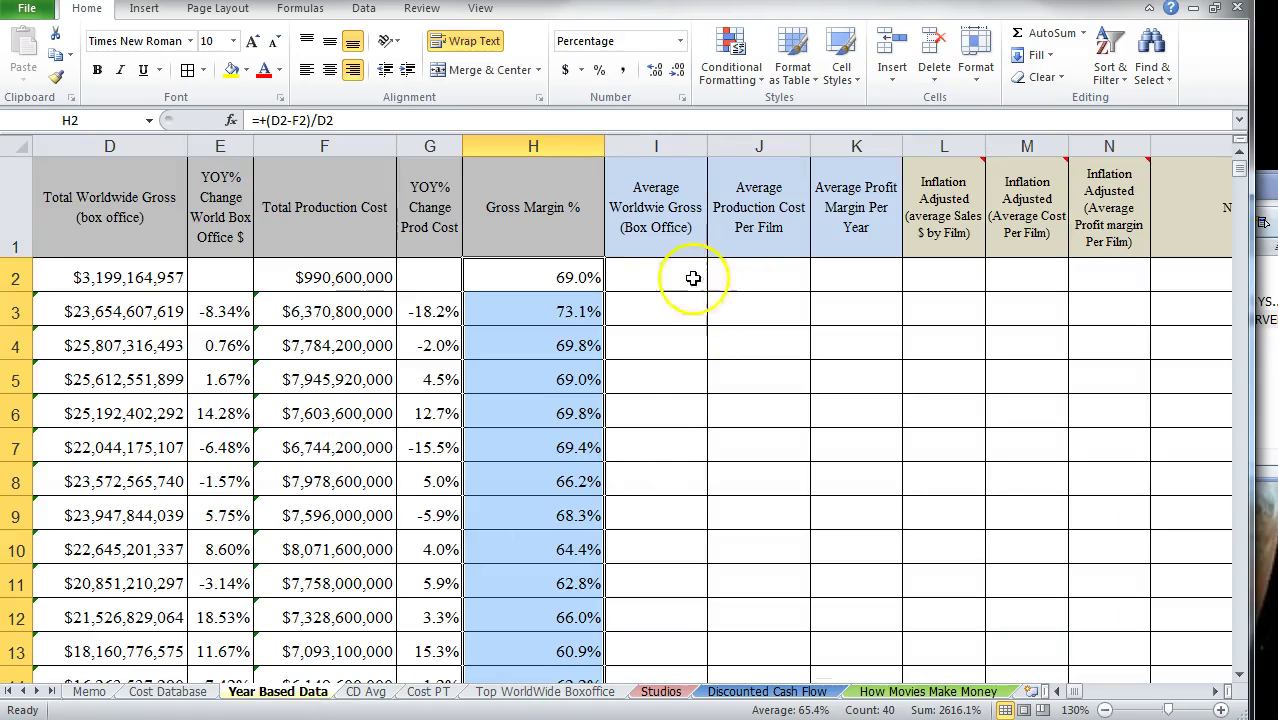
Step: In cell I2 of Year Based Data, link to the 1963 Average of Worldwide Gross in the CD Avg PivotTable
left_click(663, 280)
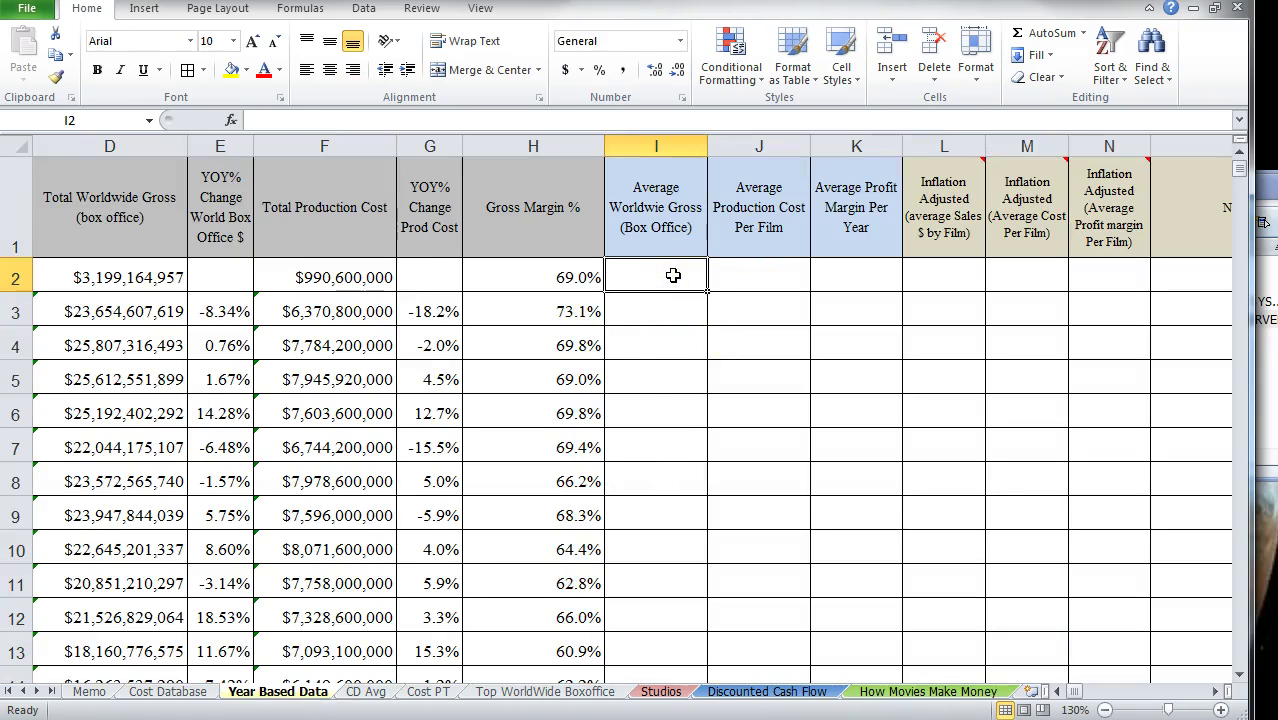
type("=")
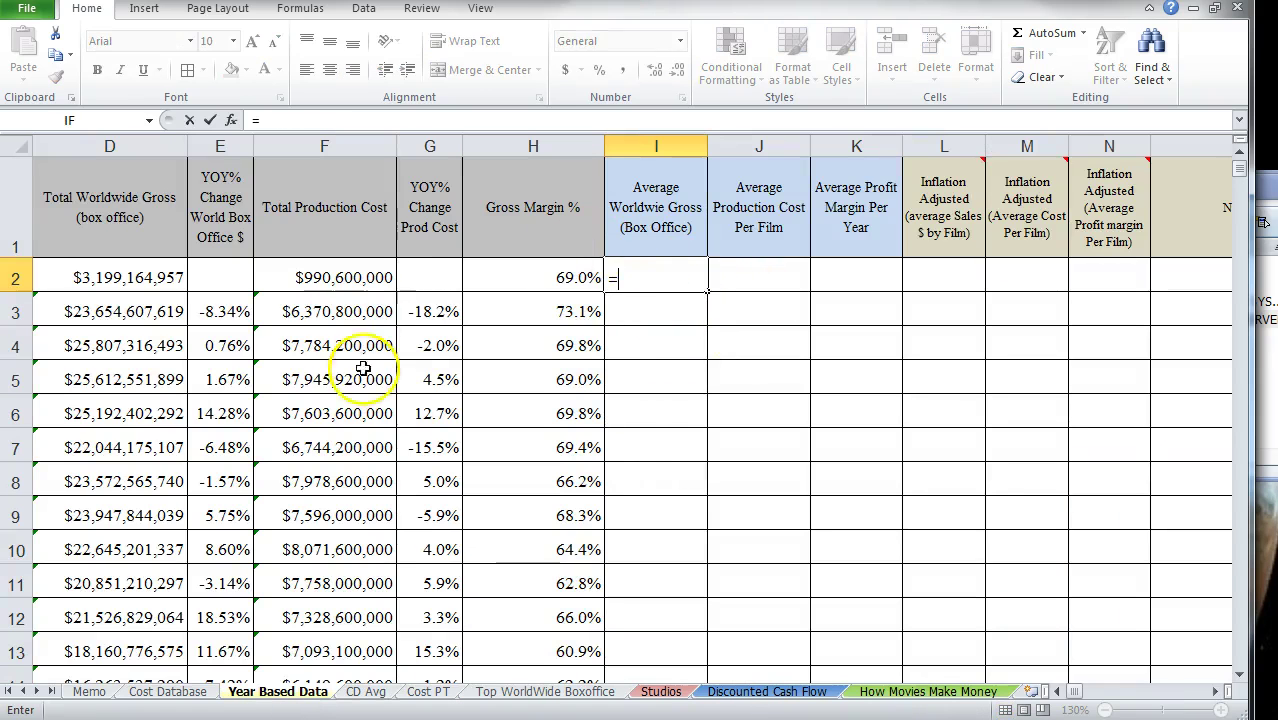
left_click(366, 691)
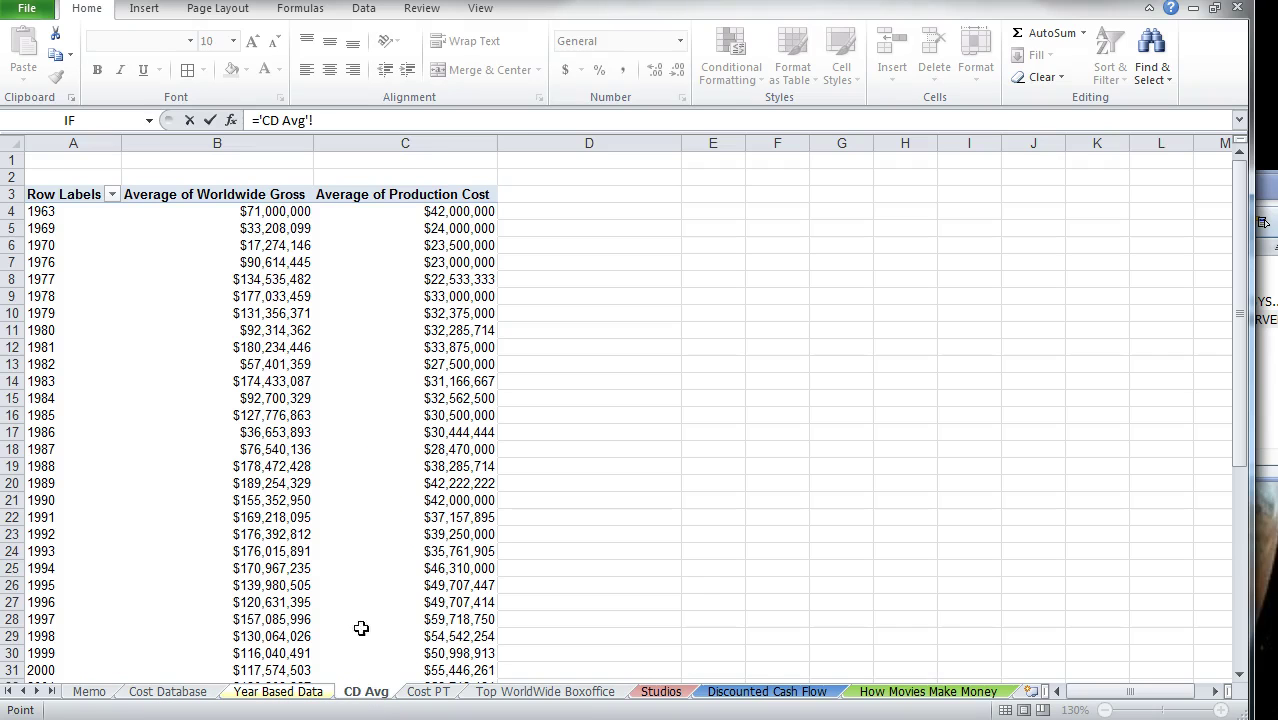
left_click(270, 211)
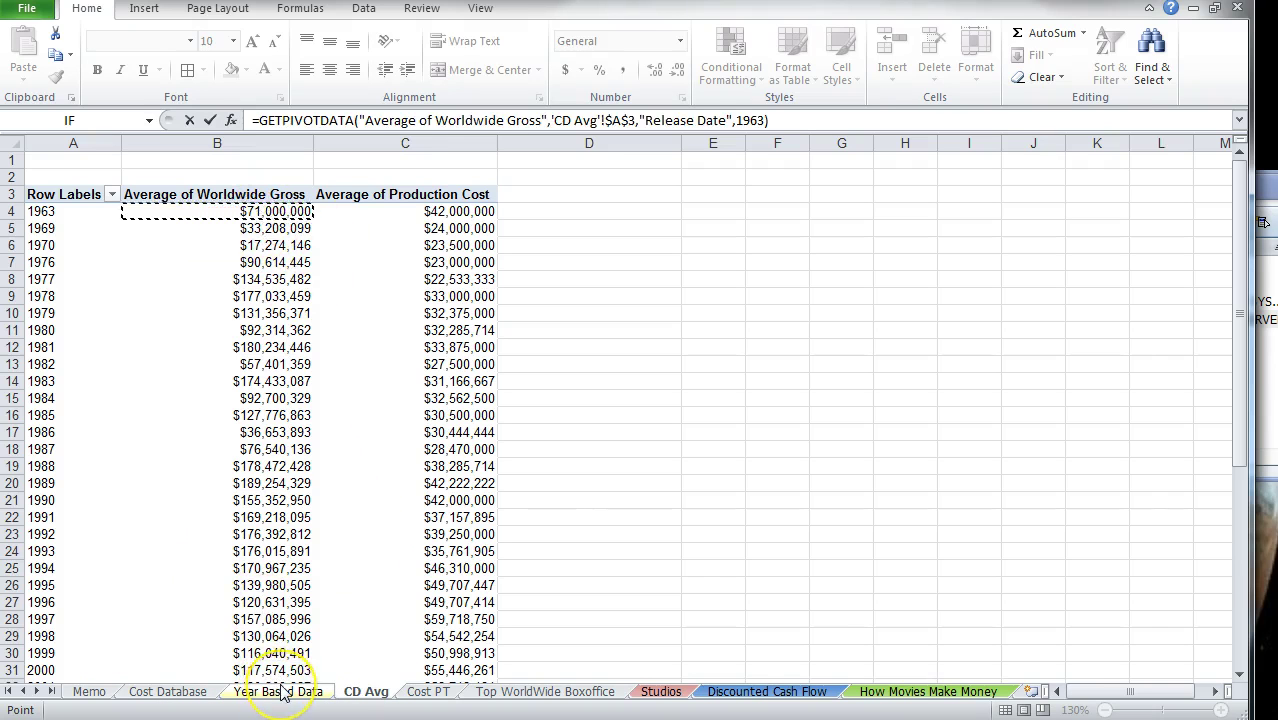
key("Return")
Step: In cell J2, link to the 1963 Average of Production Cost in the CD Avg PivotTable
left_click(757, 277)
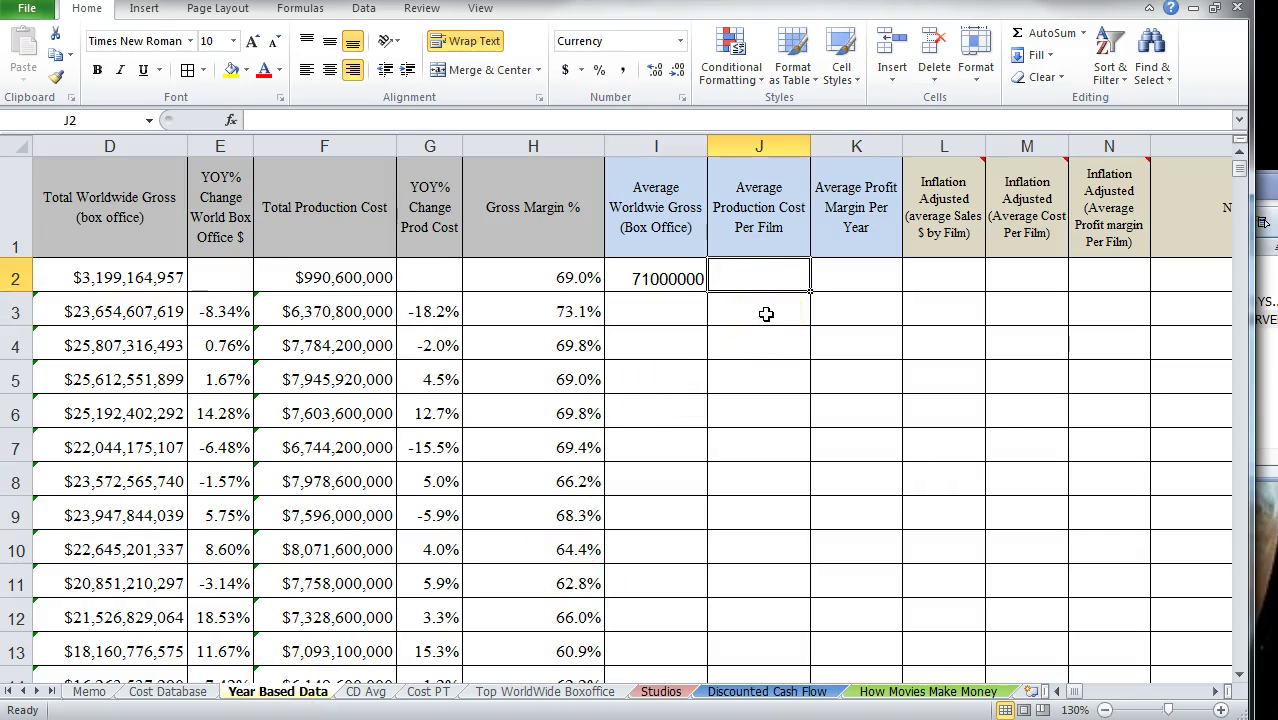
type("=")
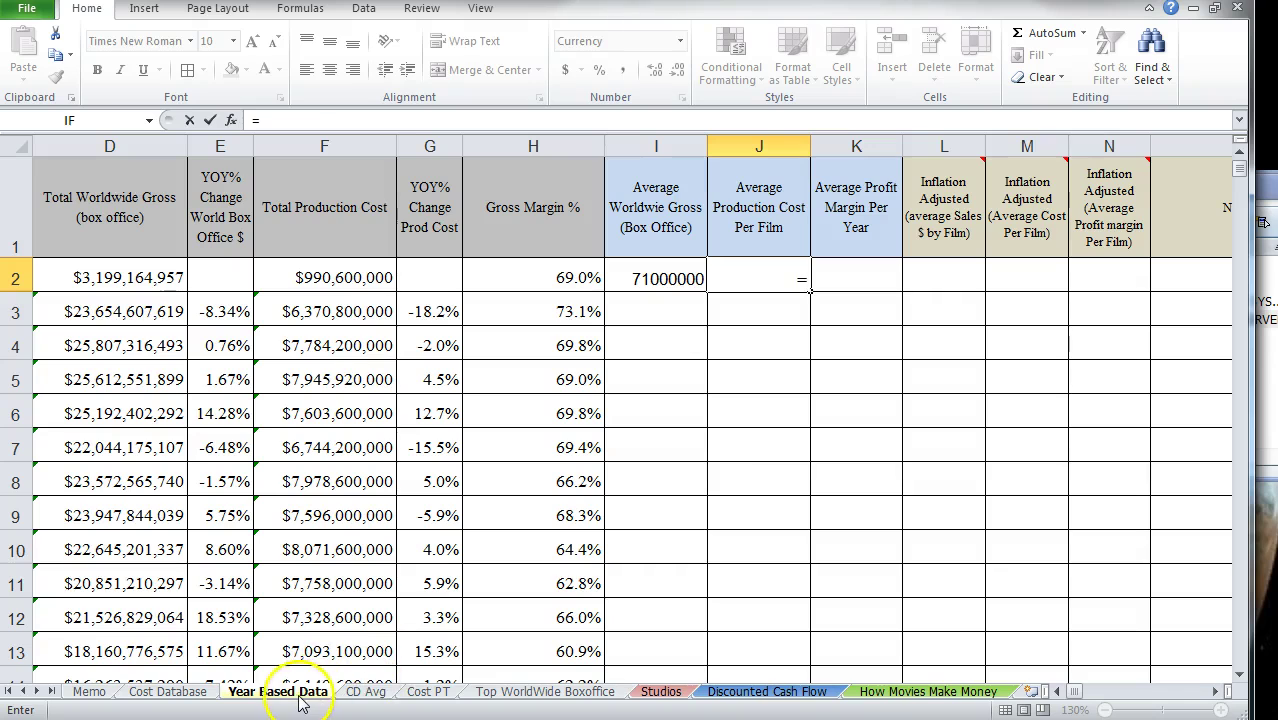
left_click(362, 692)
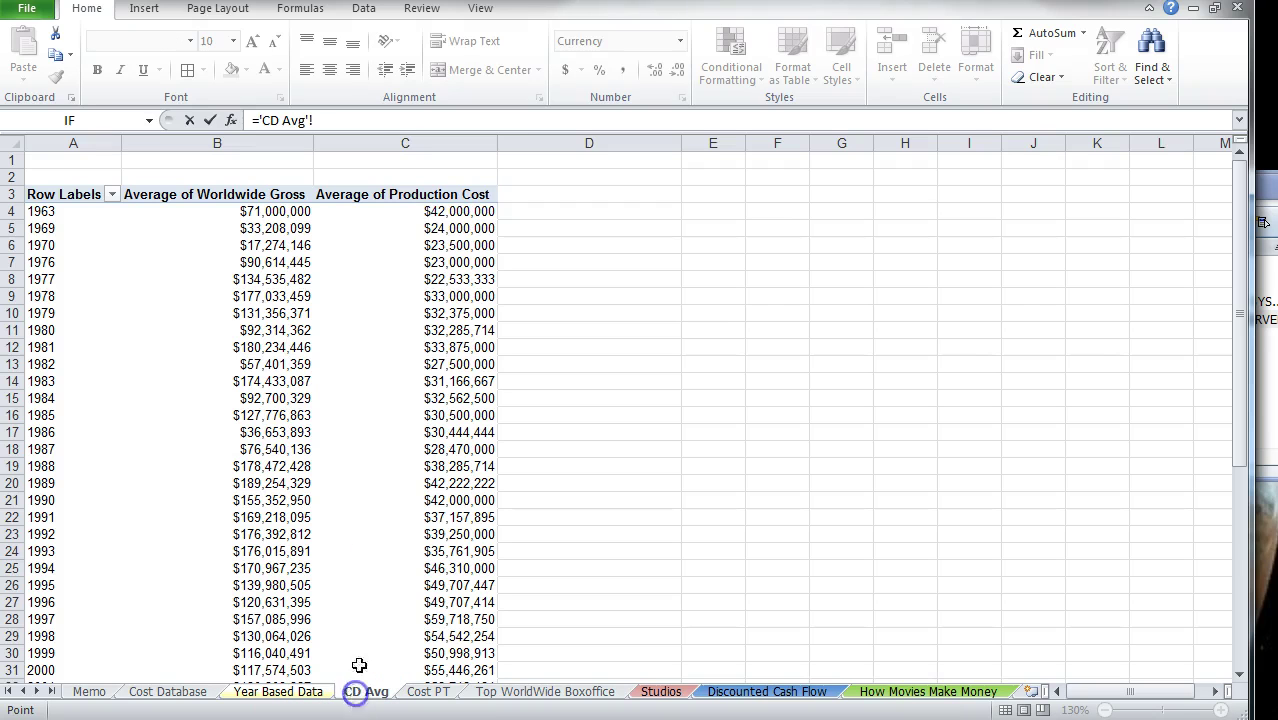
left_click(445, 211)
key("Return")
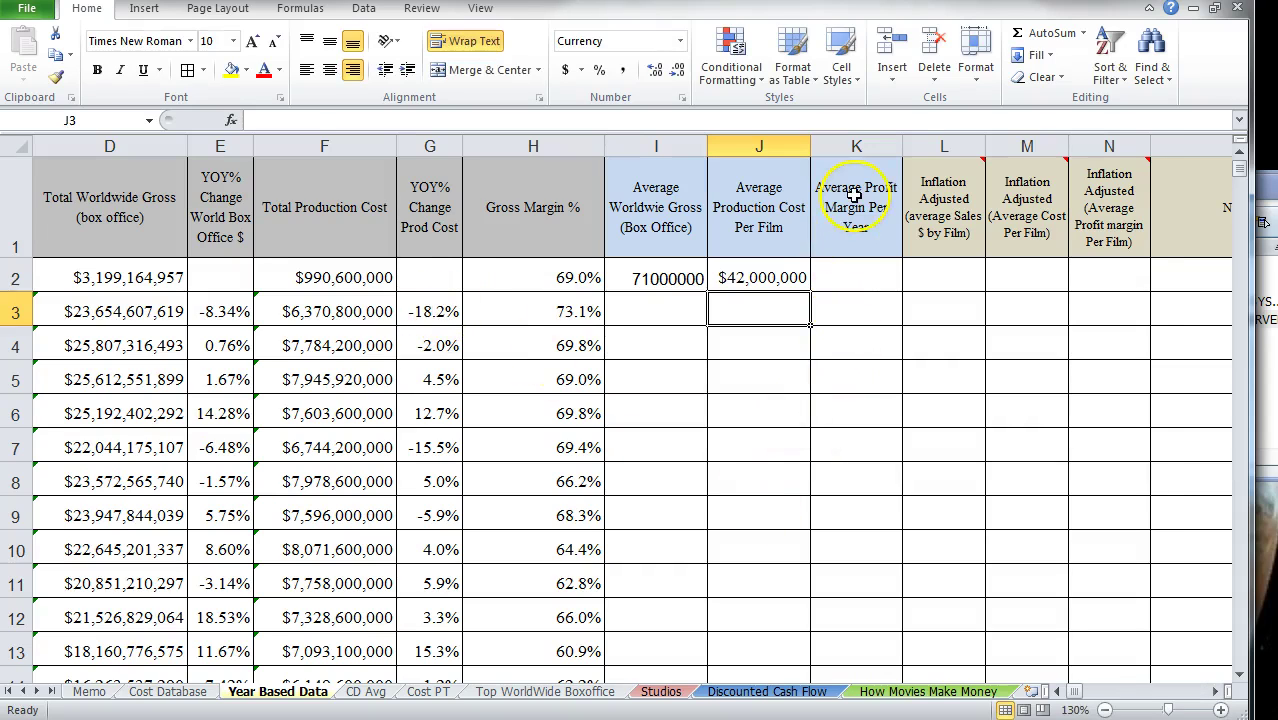
Step: Calculate the average profit margin in K2 with =+(I2-J2)/I2 and format it as a percentage
left_click(842, 277)
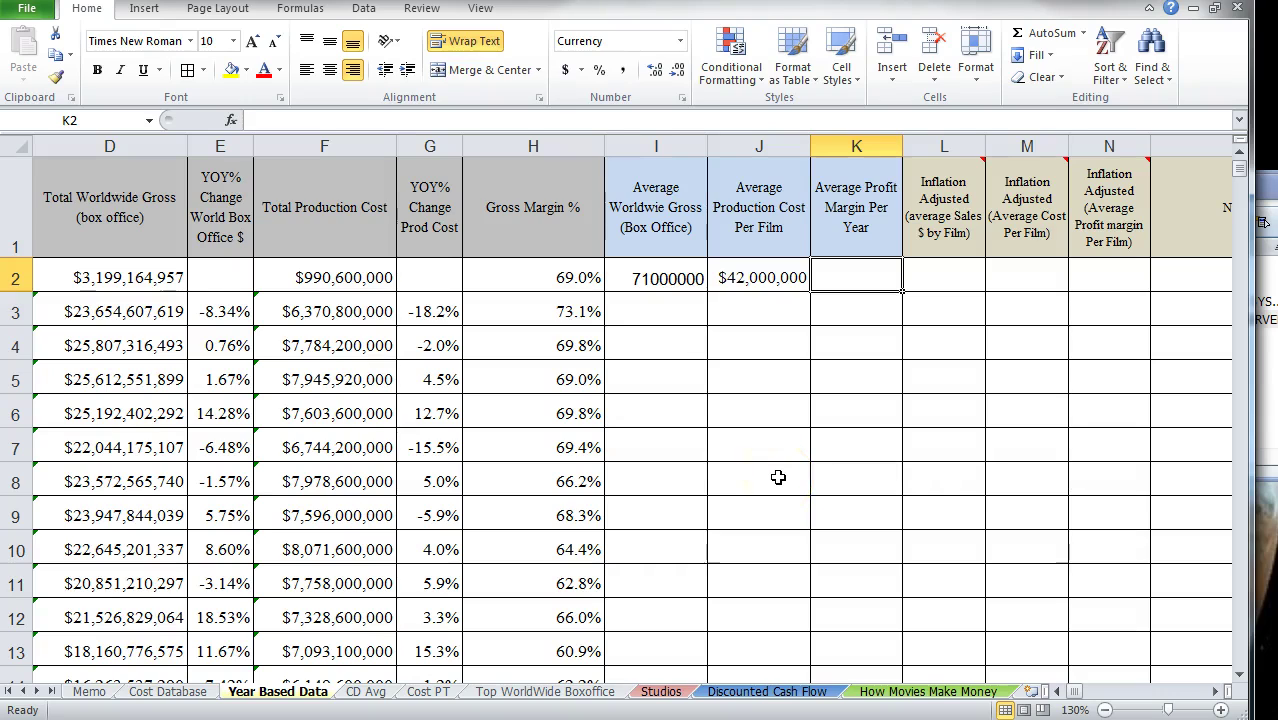
type("+")
key("Left")
key("Left")
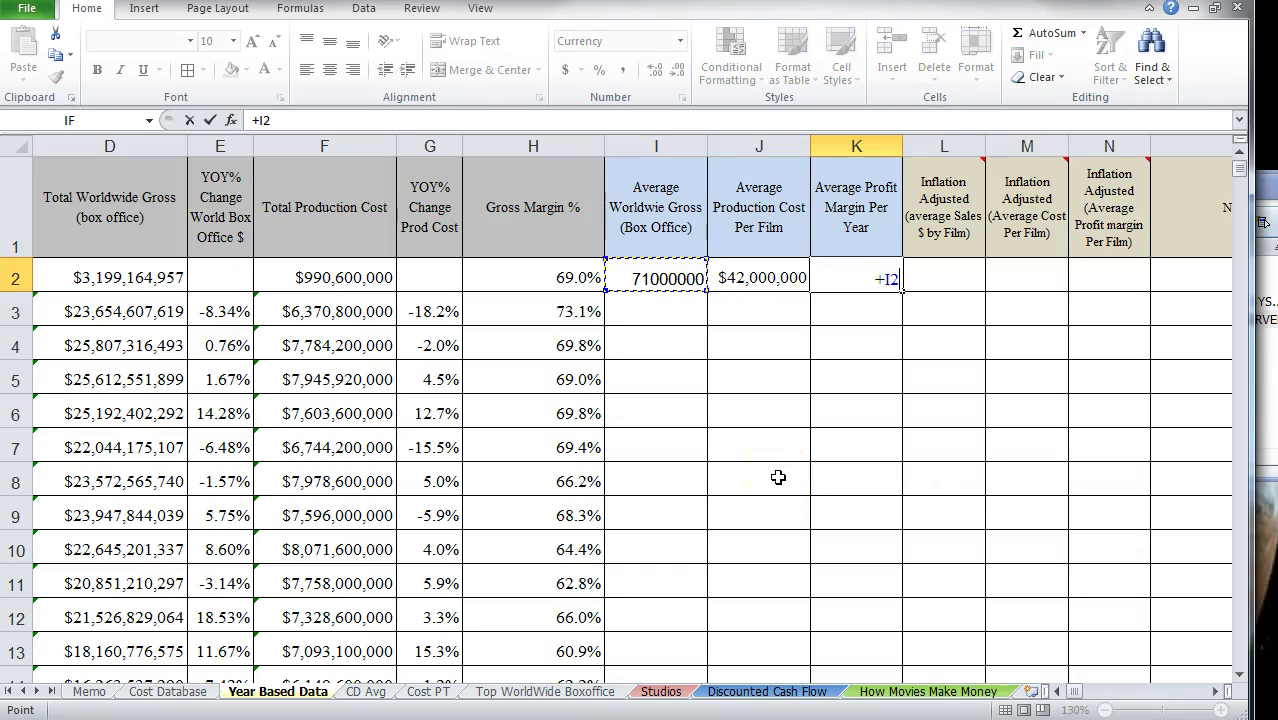
key("BackSpace")
key("BackSpace")
key("BackSpace")
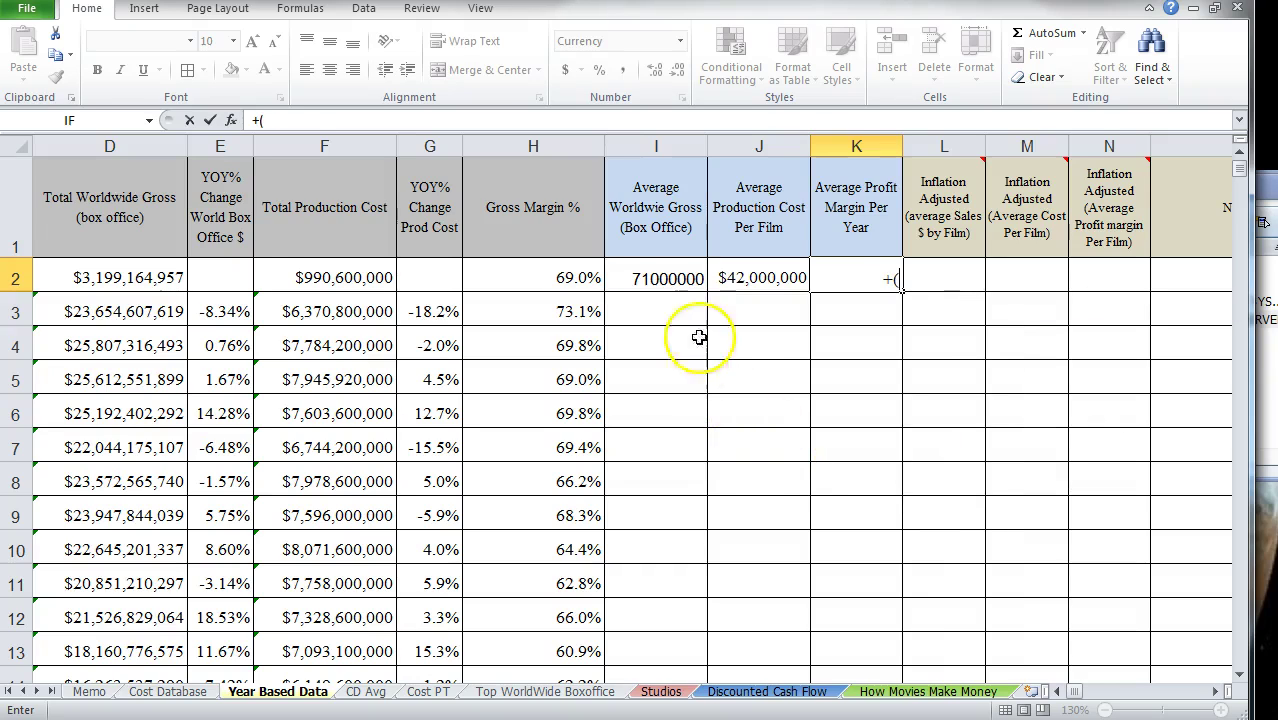
left_click(664, 276)
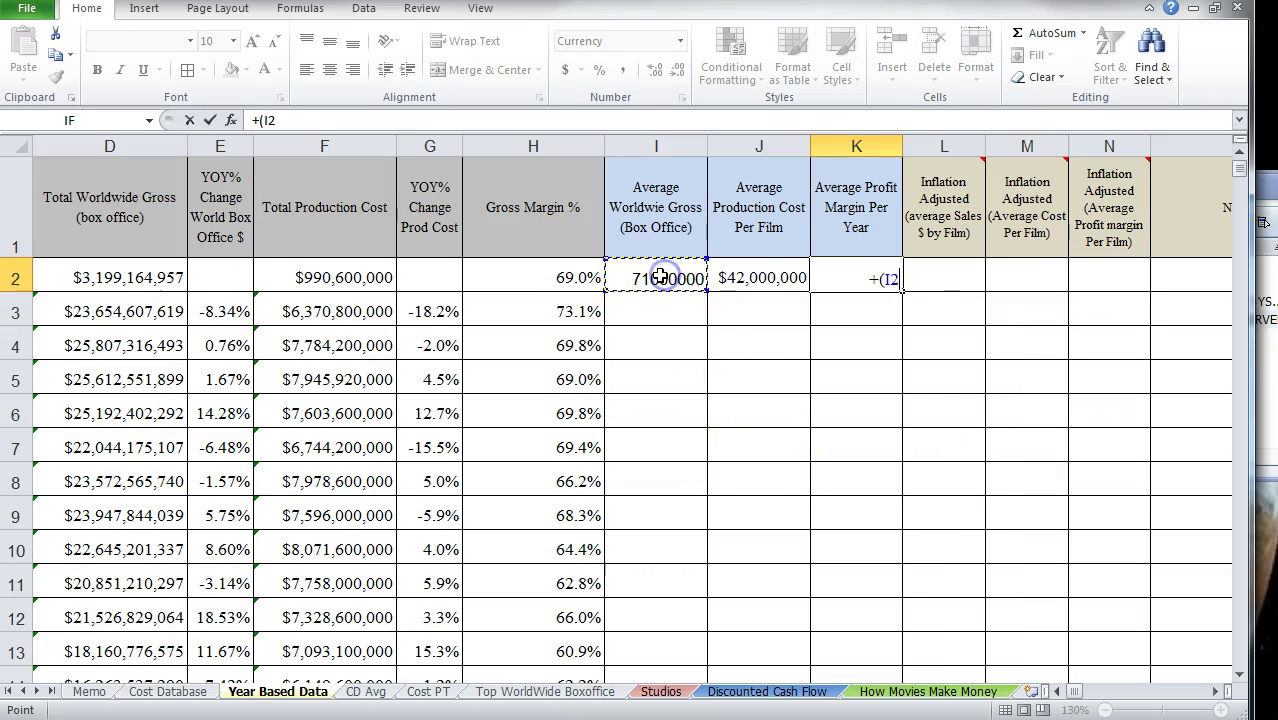
type("-")
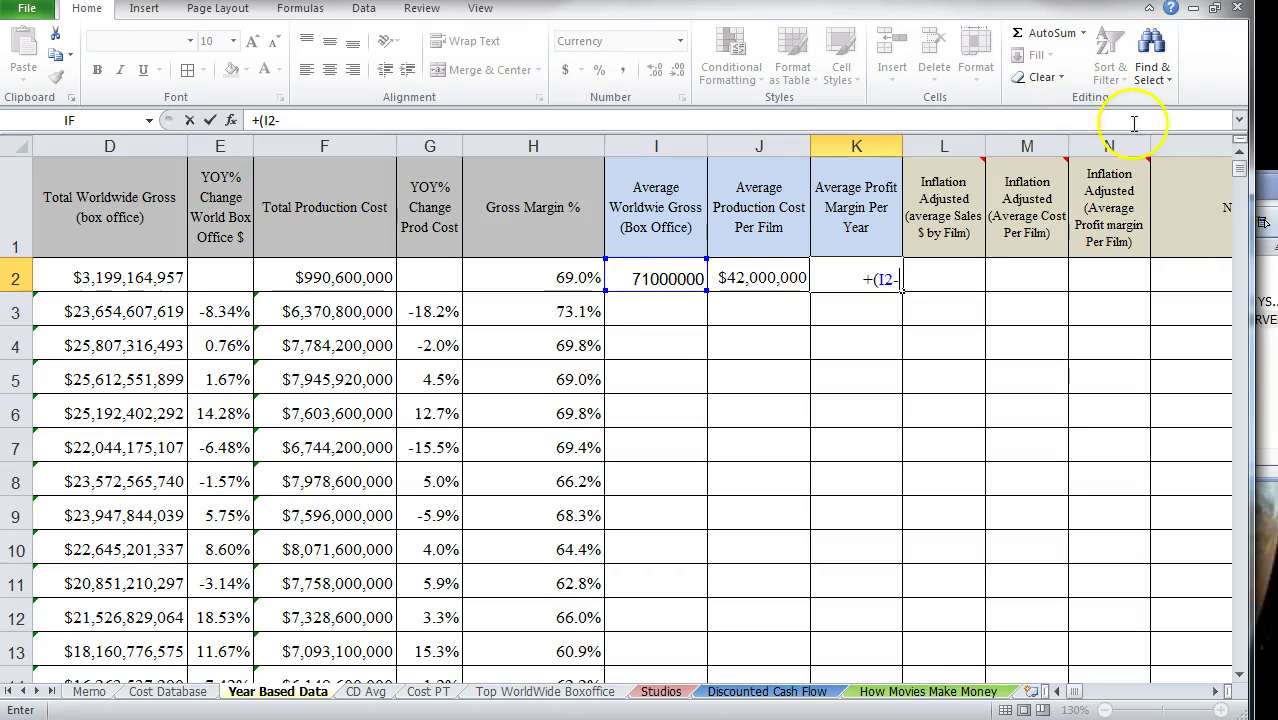
left_click(738, 277)
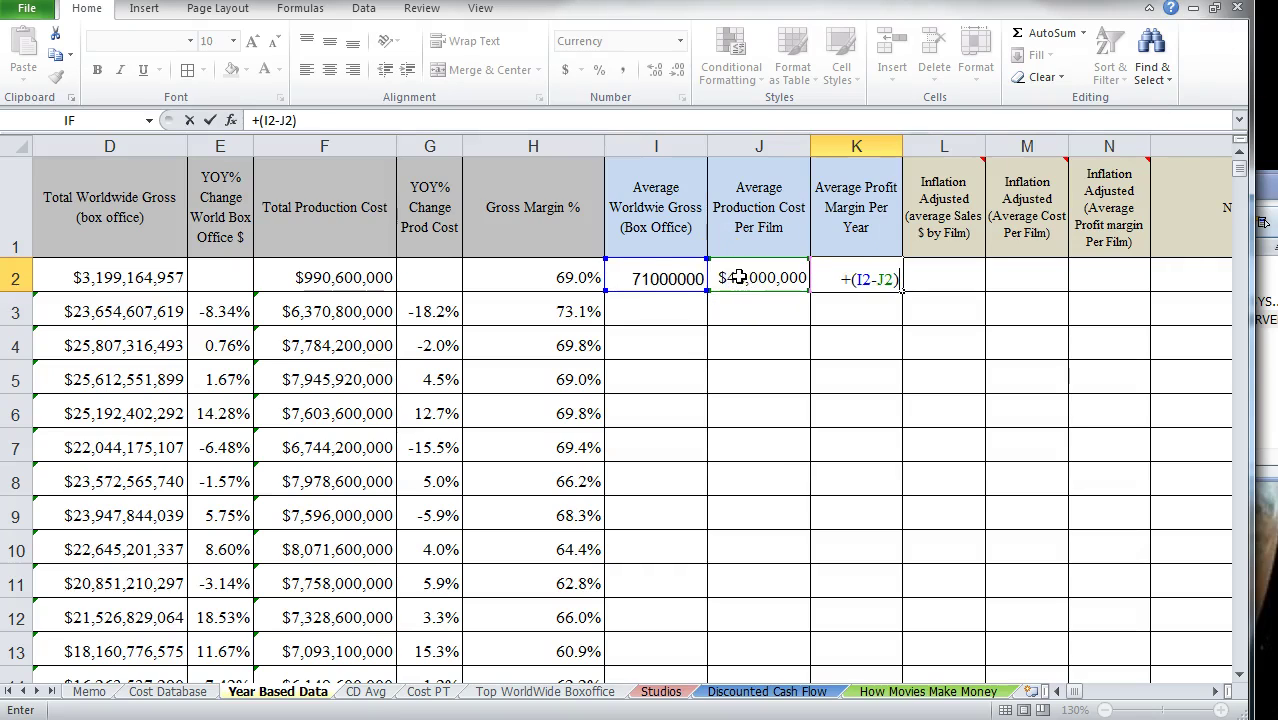
type(")/")
left_click(670, 277)
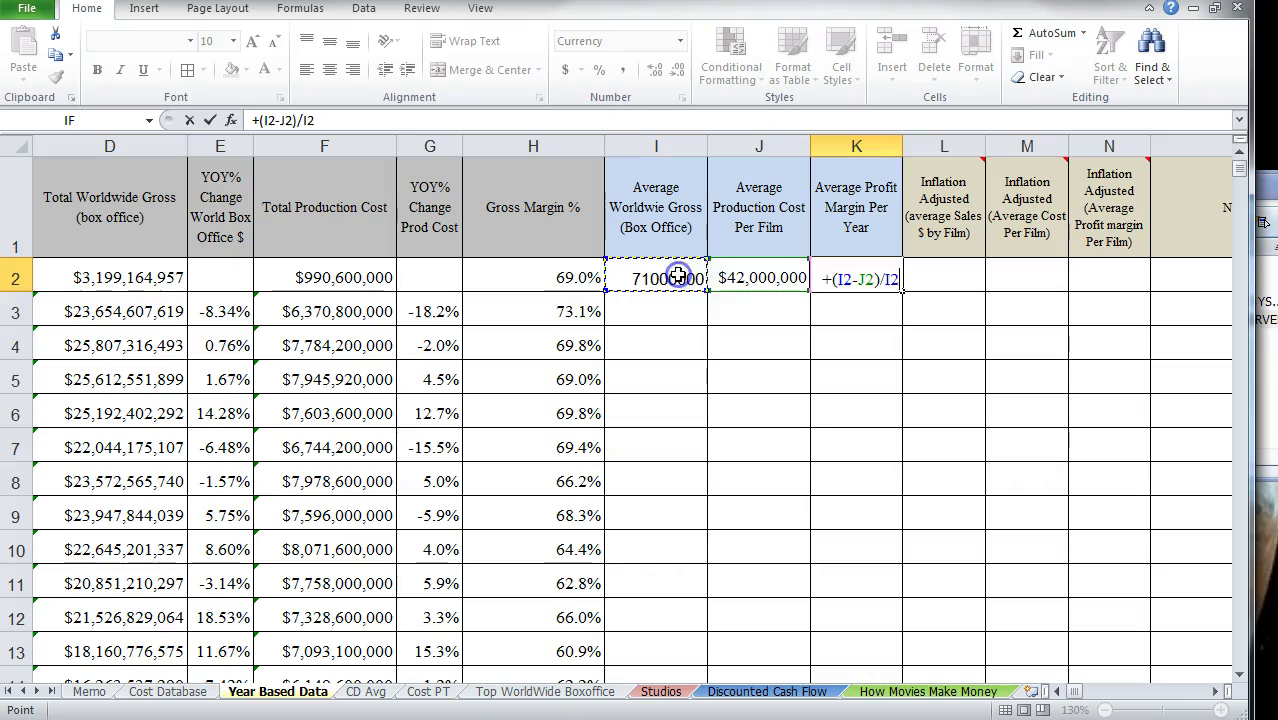
key("Return")
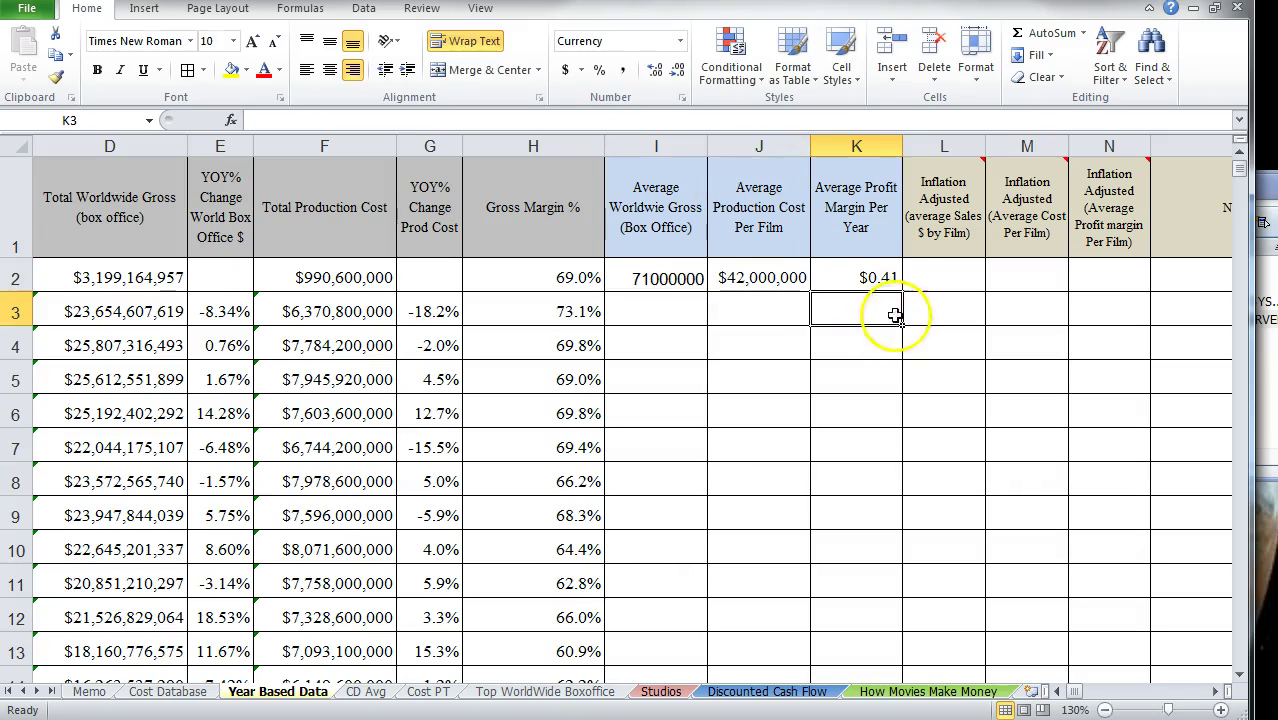
left_click(828, 276)
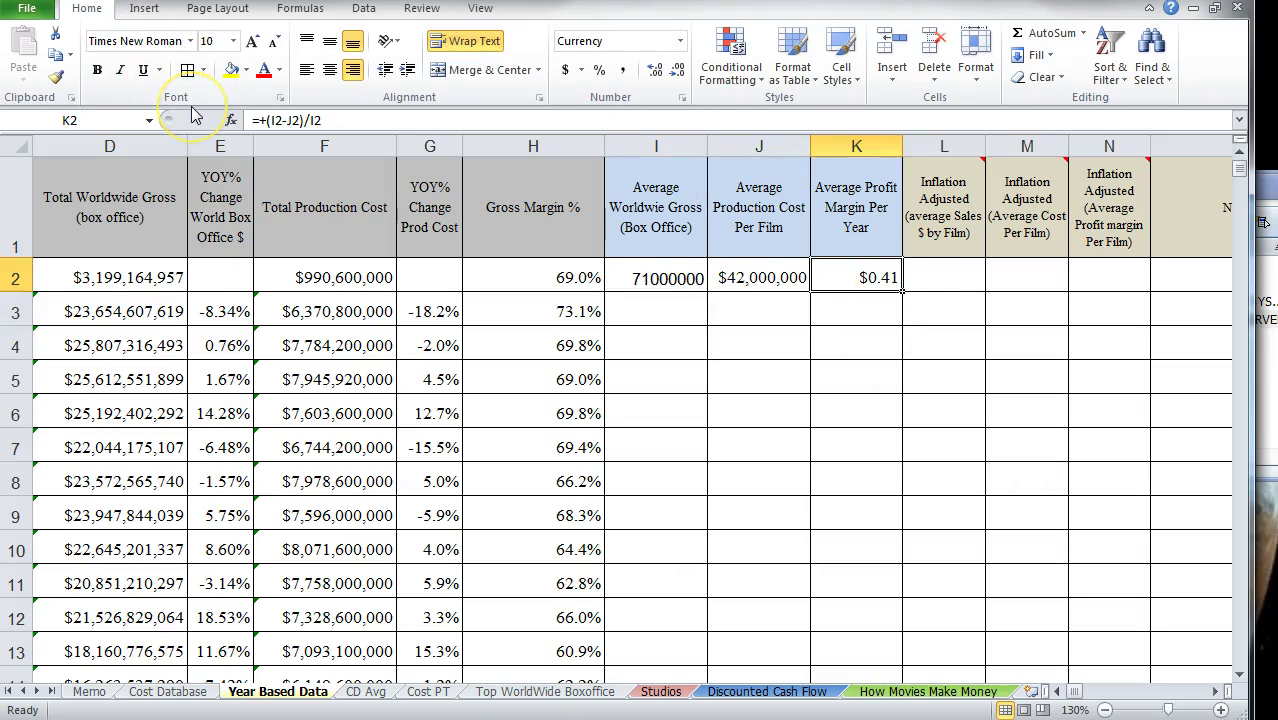
left_click(599, 70)
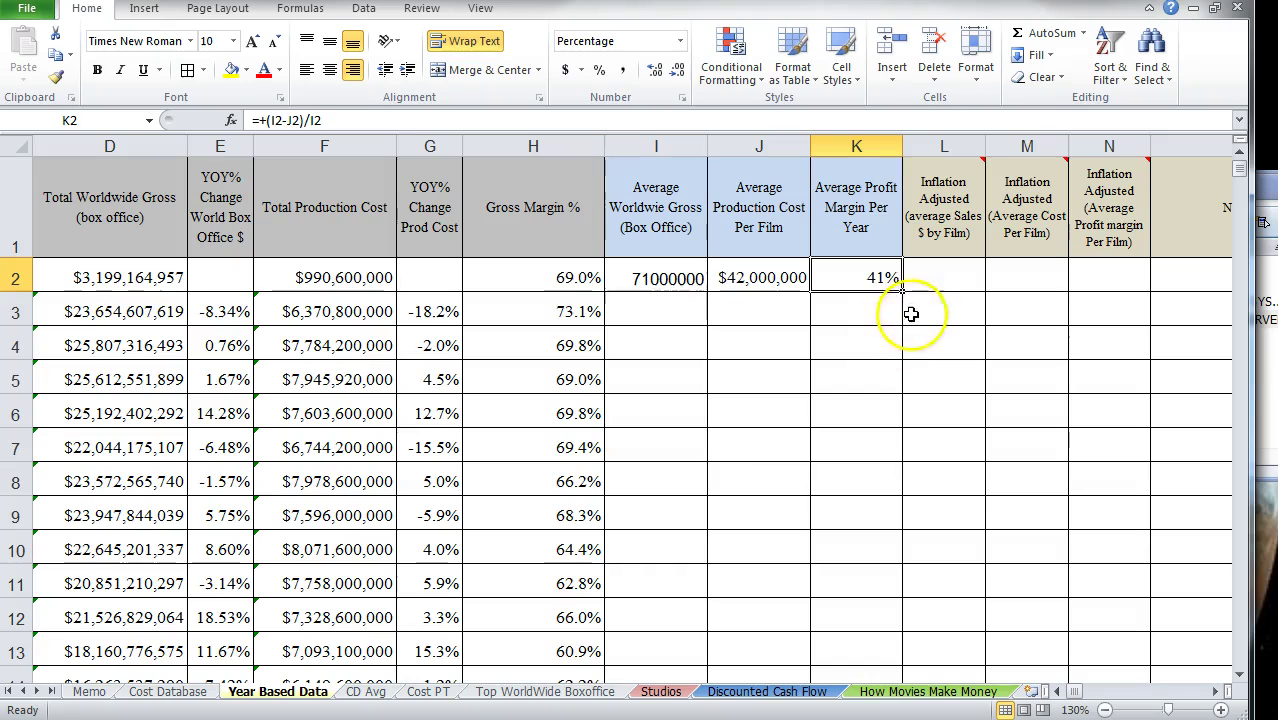
Step: Copy the currency formatting of J2 onto the average worldwide gross in I2
left_click_drag(645, 285, 708, 287)
left_click(745, 282)
left_click(55, 76)
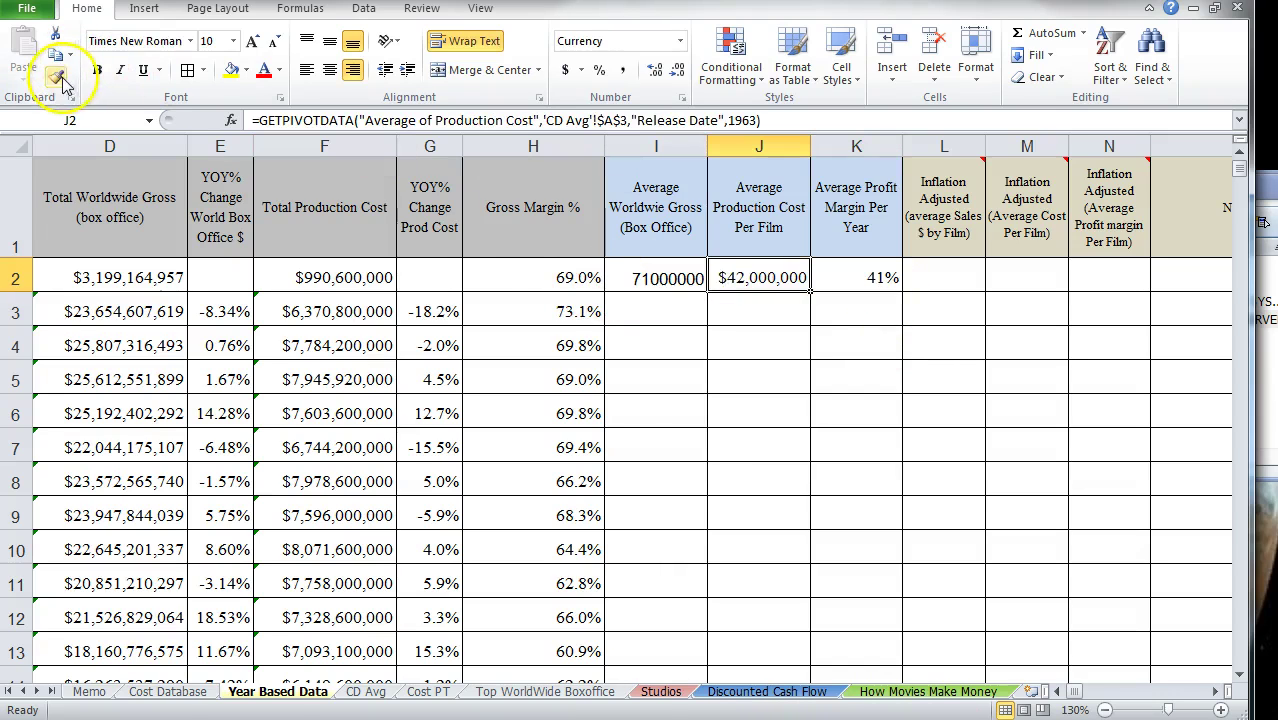
left_click(636, 278)
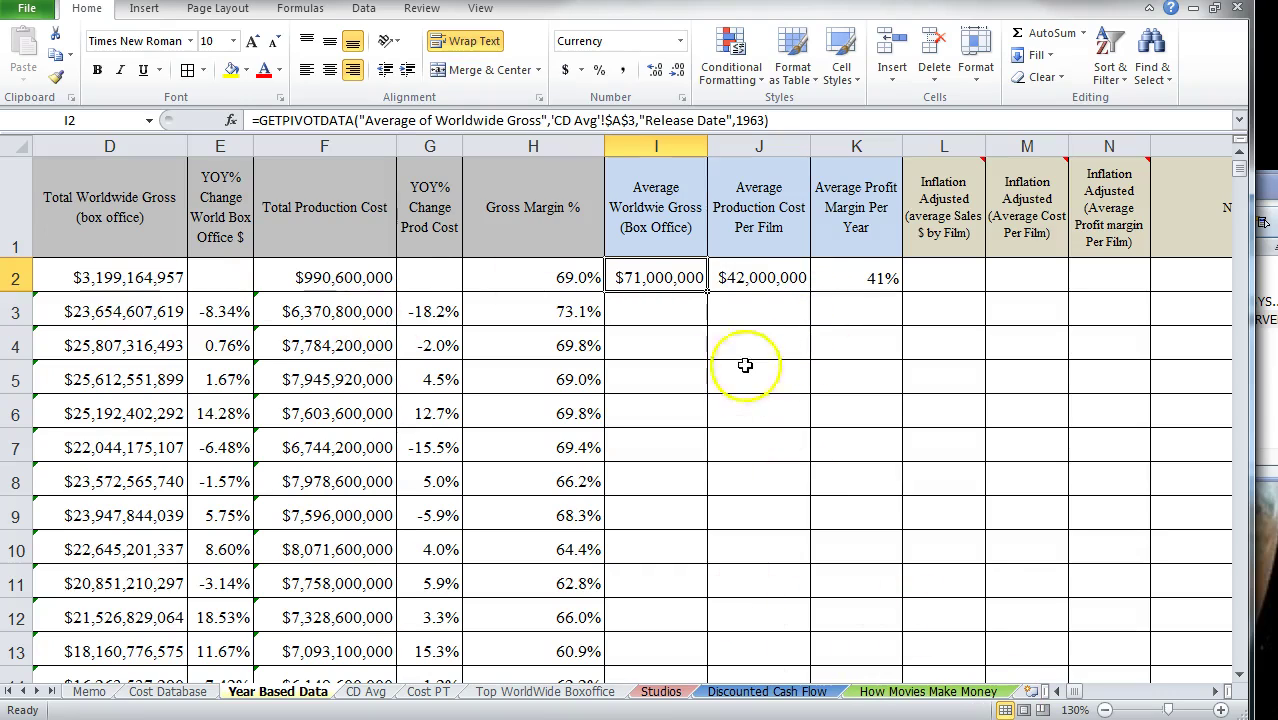
Step: Make the PivotTable reference in I2's GETPIVOTDATA formula relative, as 'CD Avg'!A3
left_click(604, 120)
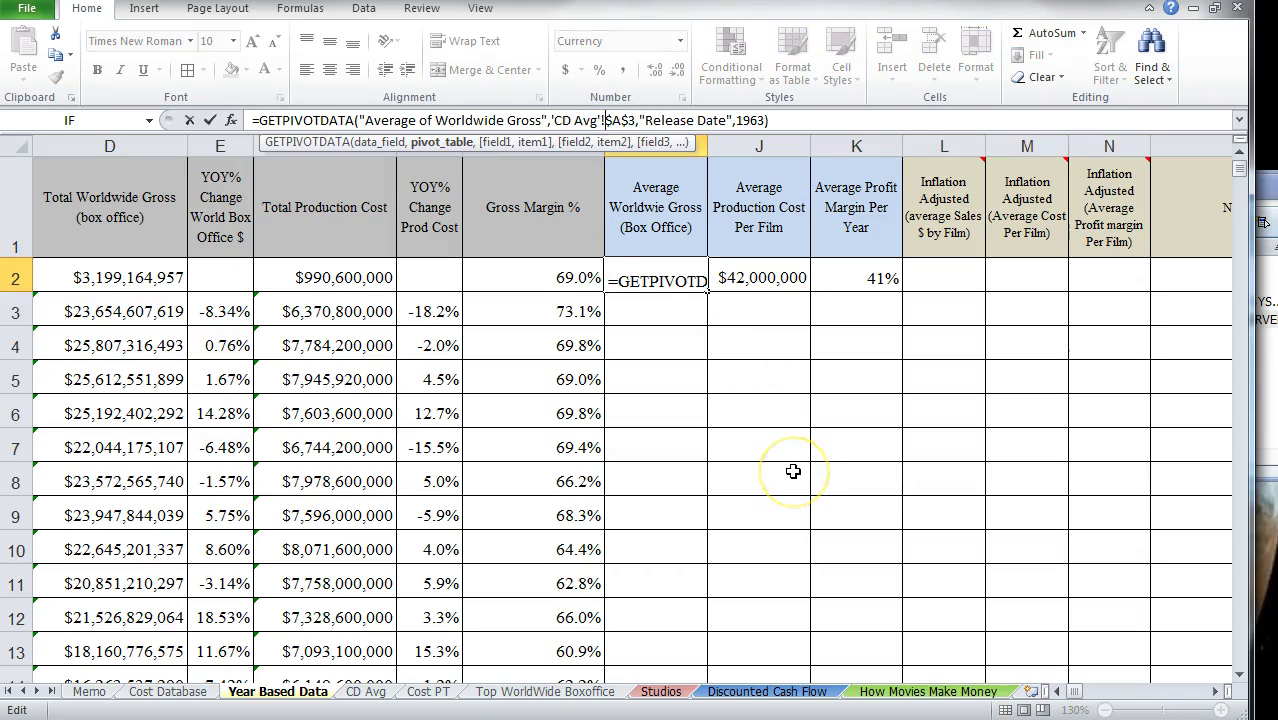
key("Delete")
key("Right")
key("BackSpace")
key("Right")
key("Right")
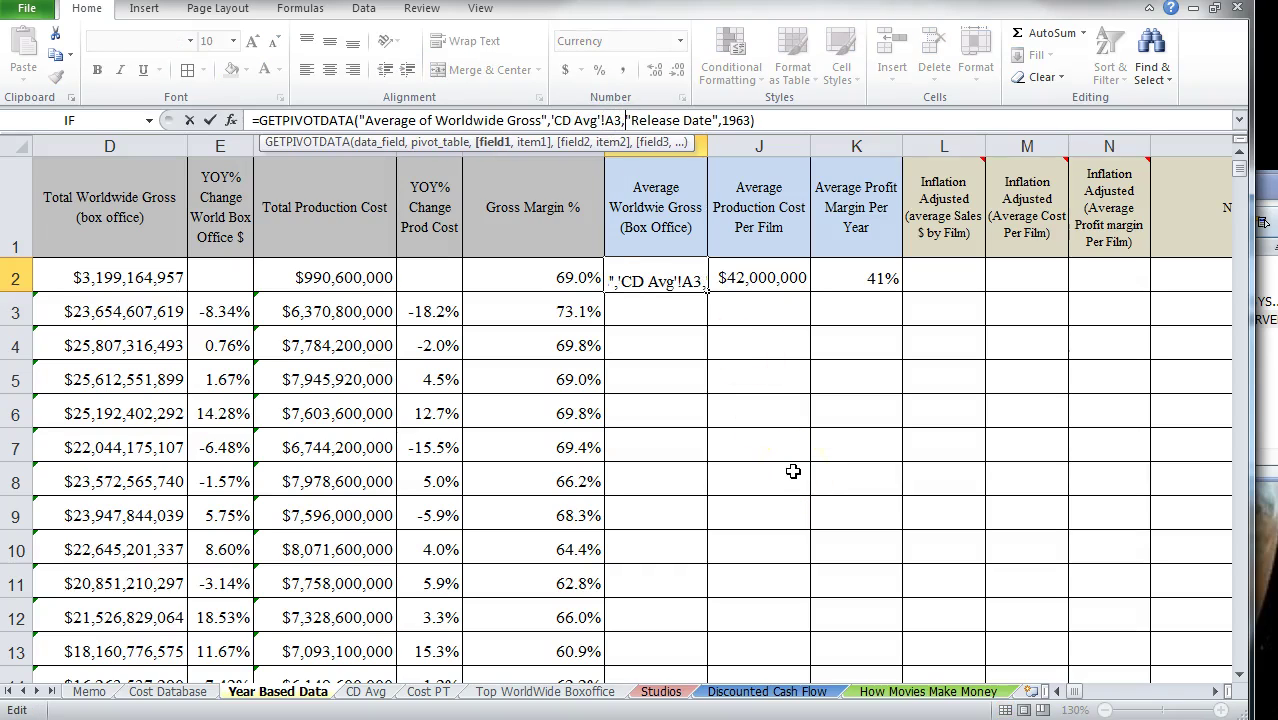
Step: Replace the fixed year in I2's GETPIVOTDATA formula with year cell A2, and widen column I to fit the amount
key("Right")
key("Right")
key("Right")
key("Right")
key("Right")
key("Right")
key("Right")
key("Right")
key("Right")
key("Right")
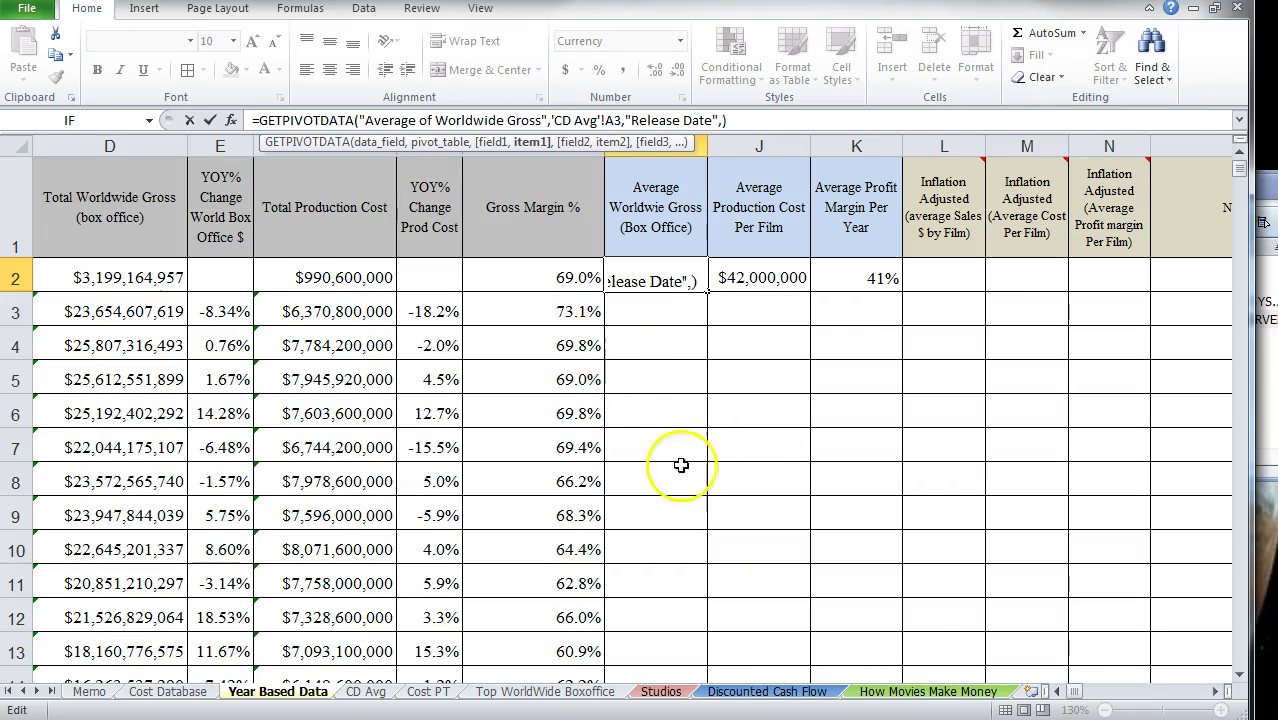
left_click_drag(1060, 695, 1050, 695)
left_click(75, 277)
key("Return")
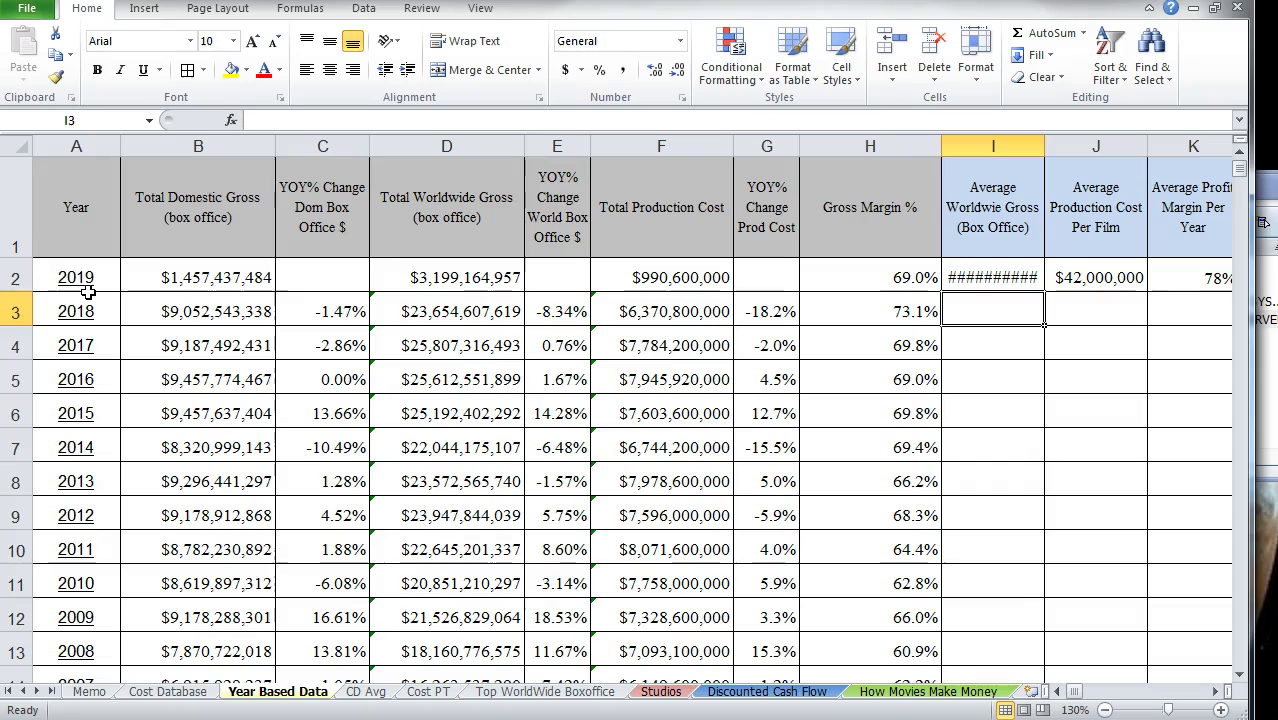
left_click_drag(1044, 147, 1049, 148)
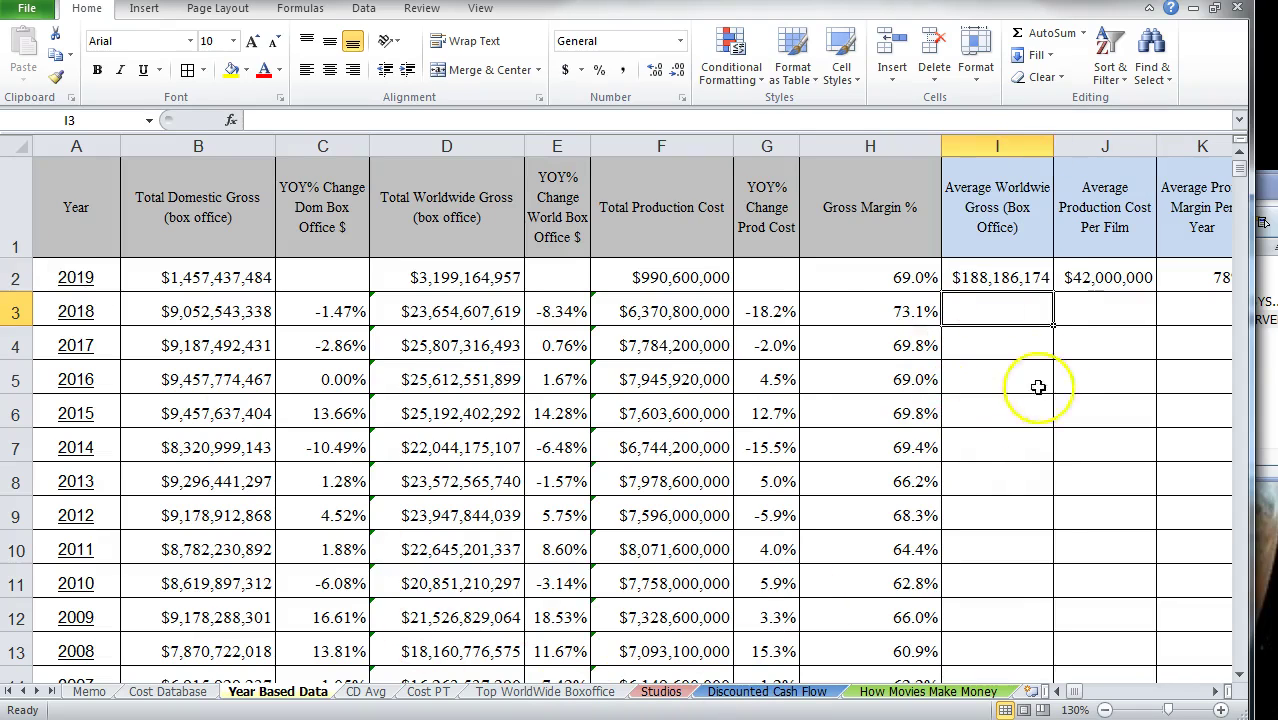
Step: Sort the years of the PivotTable on the CD Avg sheet in descending order
left_click(1071, 280)
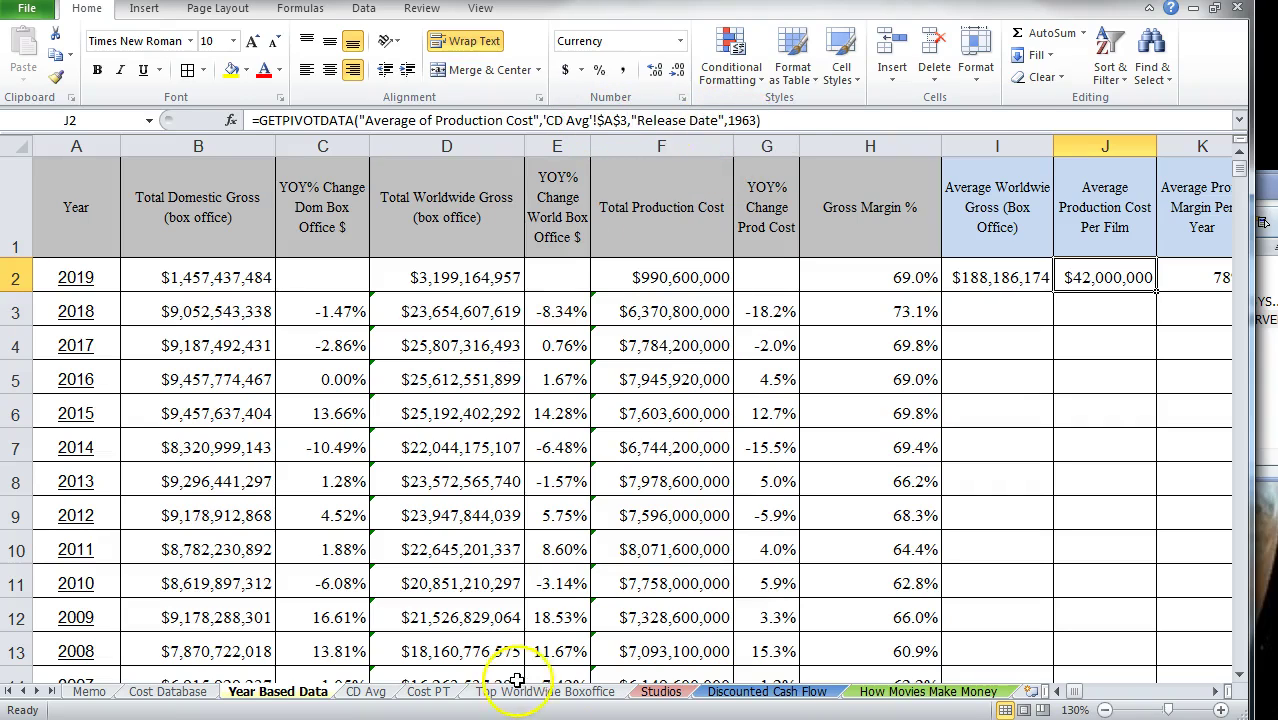
left_click(366, 691)
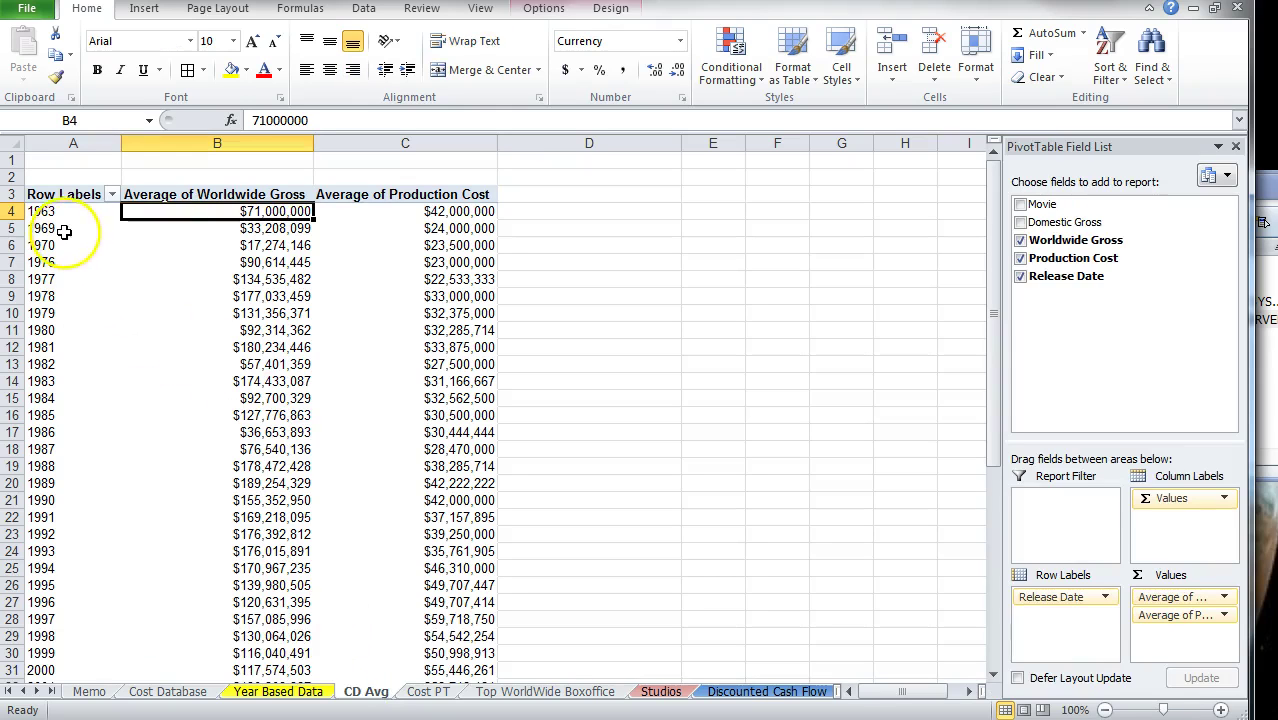
key("ctrl+Down")
key("ctrl+shift+Right")
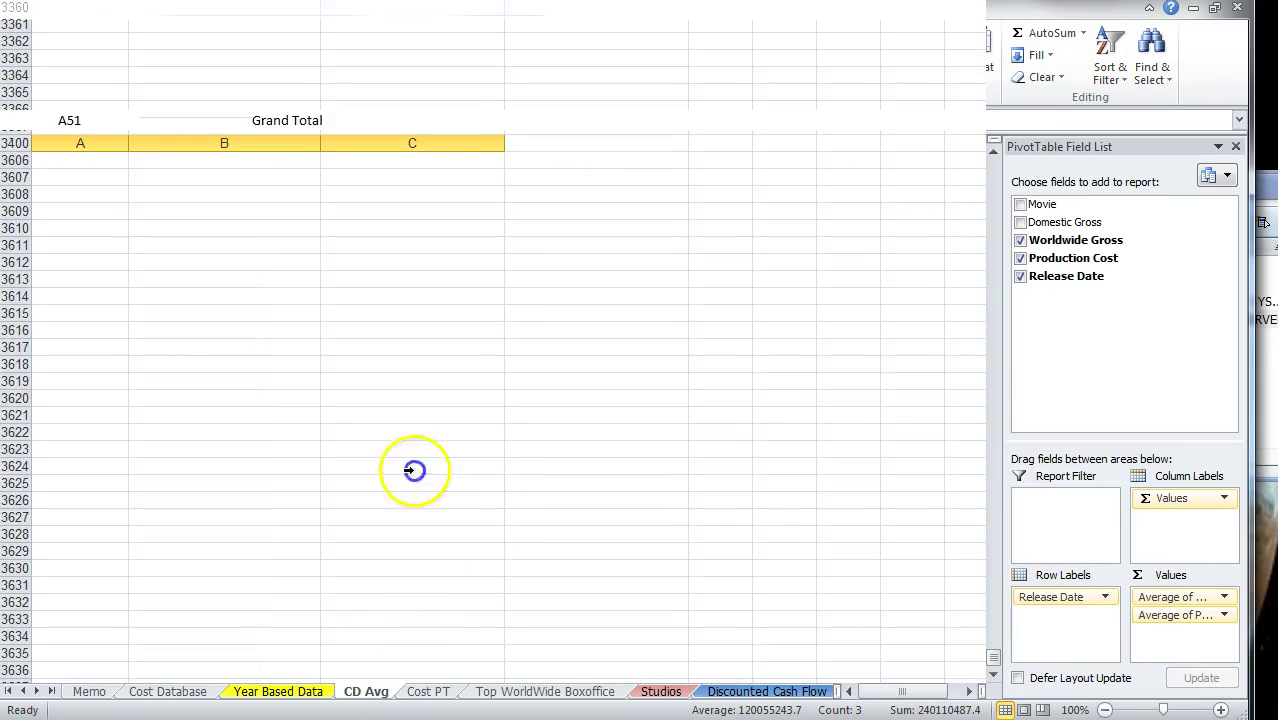
left_click_drag(993, 658, 1008, 140)
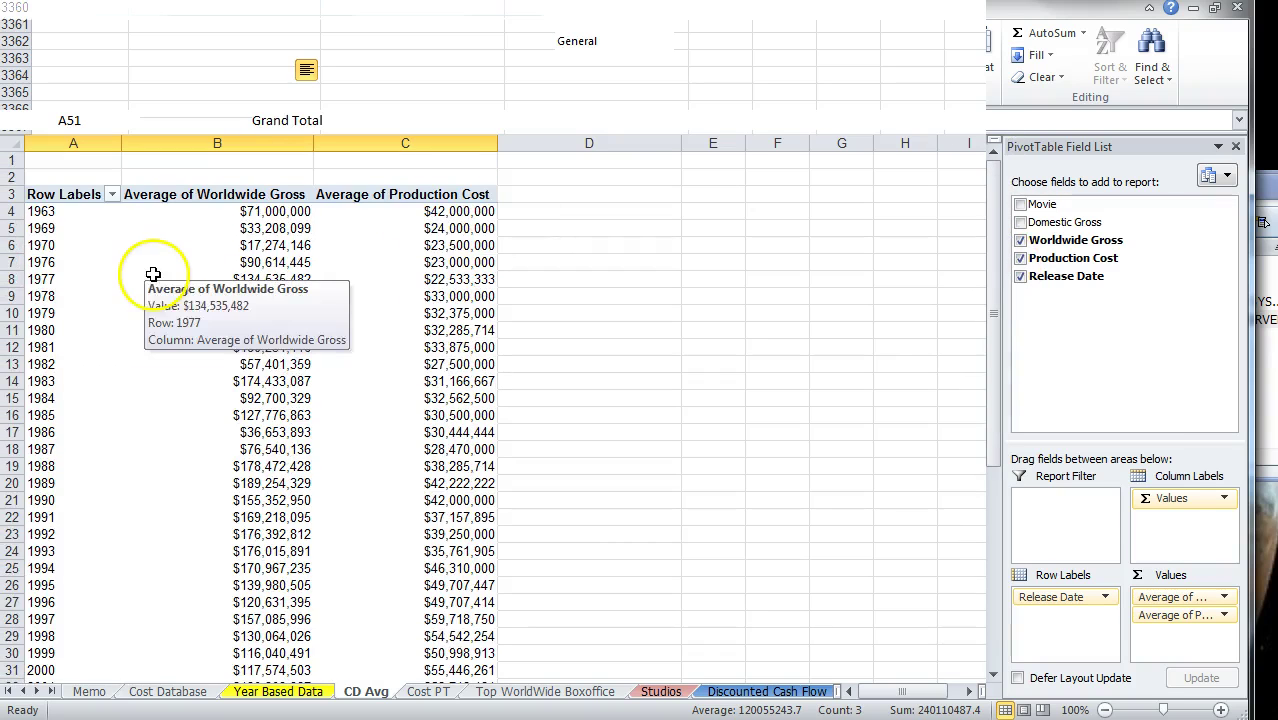
left_click_drag(65, 210, 251, 376)
key("shift+Right")
key("shift+Page_Down")
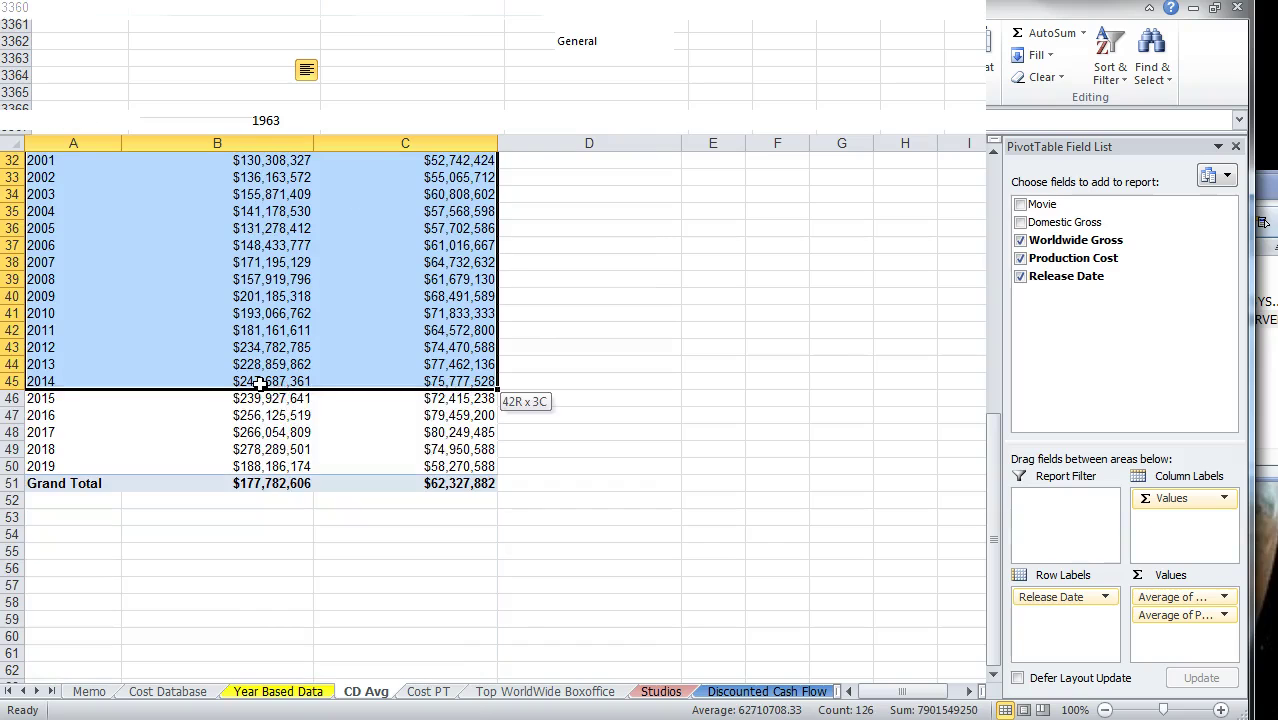
key("shift+Down")
key("shift+Down")
key("shift+Down")
key("shift+Down")
key("shift+Down")
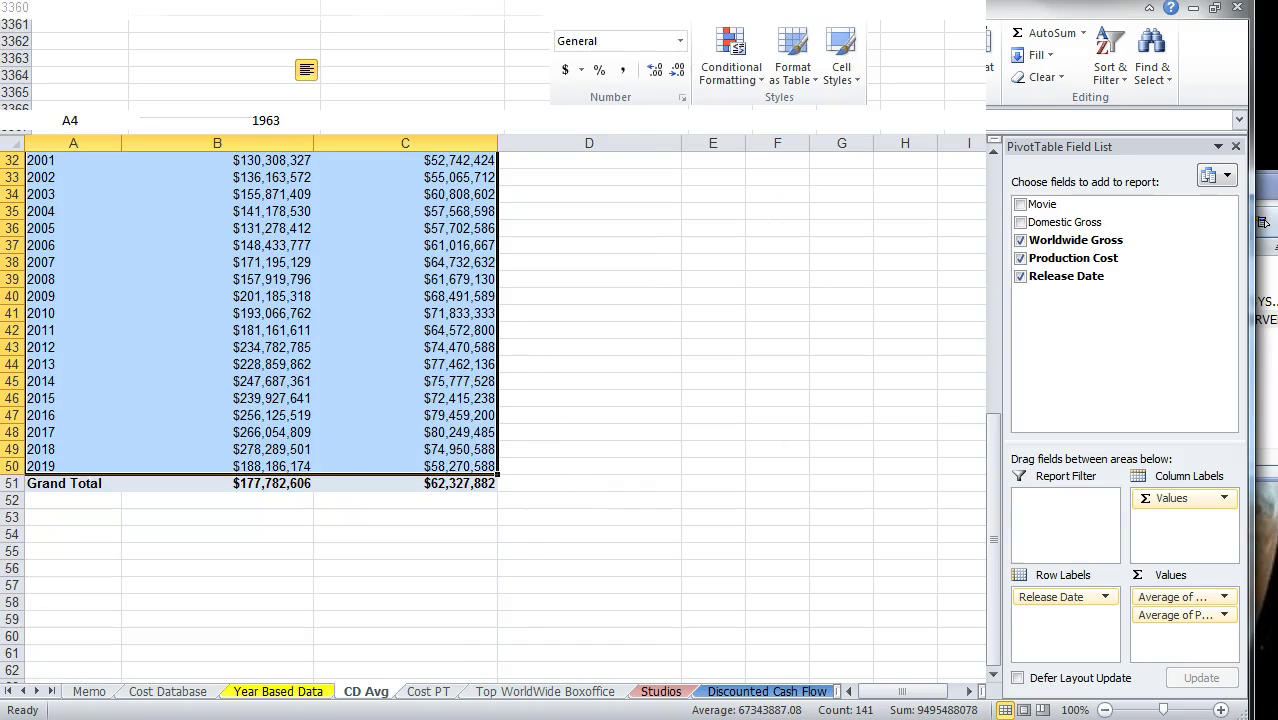
left_click_drag(990, 451, 1075, 178)
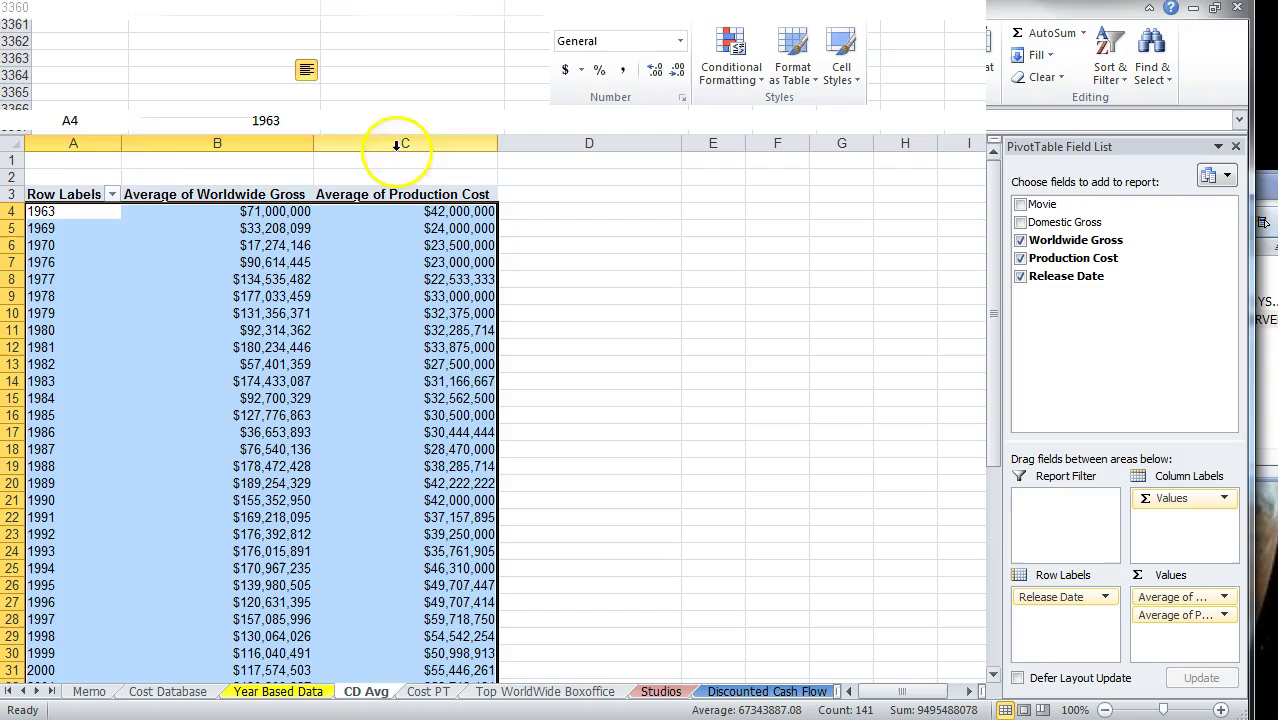
left_click(112, 194)
left_click(4, 235)
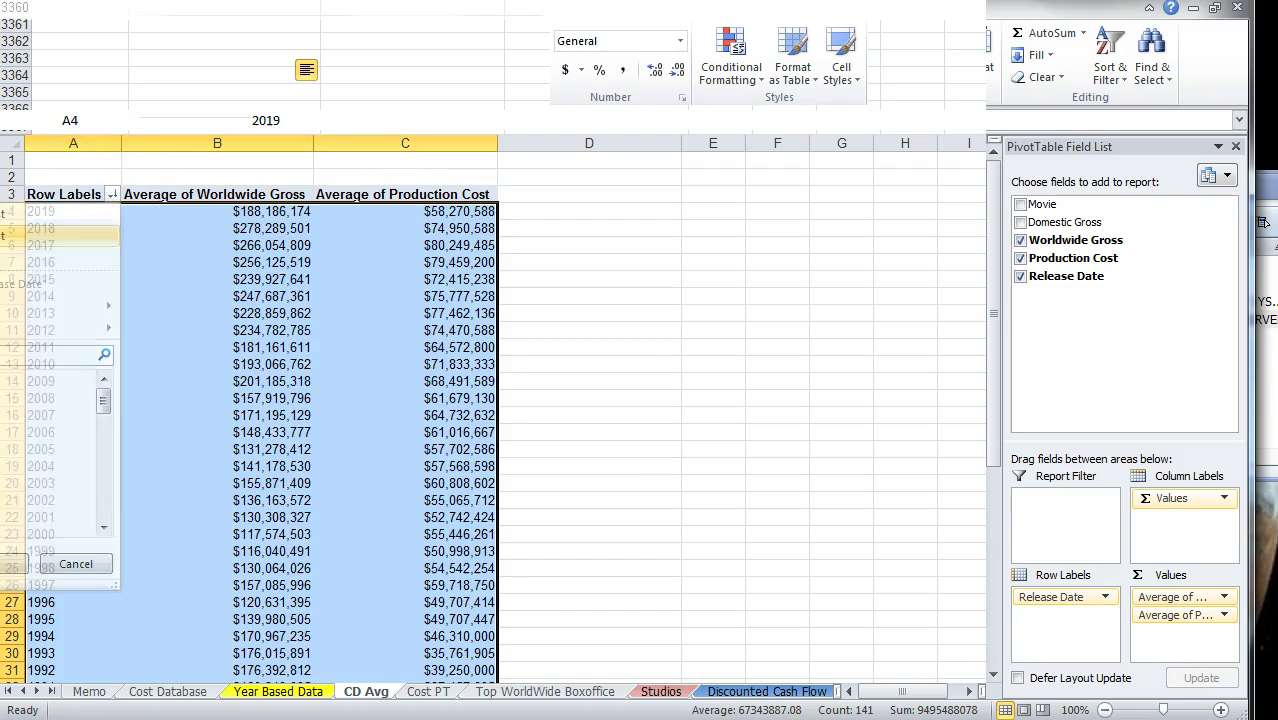
left_click(589, 279)
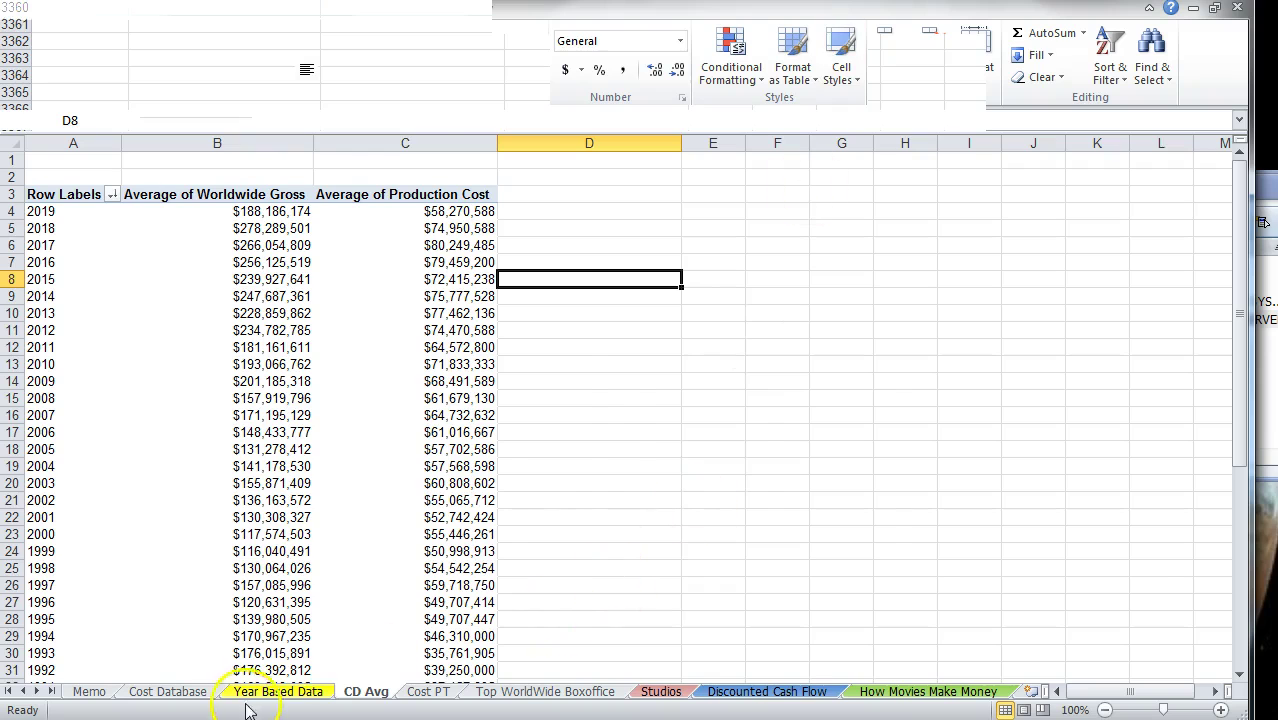
Step: Make the PivotTable reference in J2's GETPIVOTDATA formula on Year Based Data relative, as 'CD Avg'!A3
left_click(278, 691)
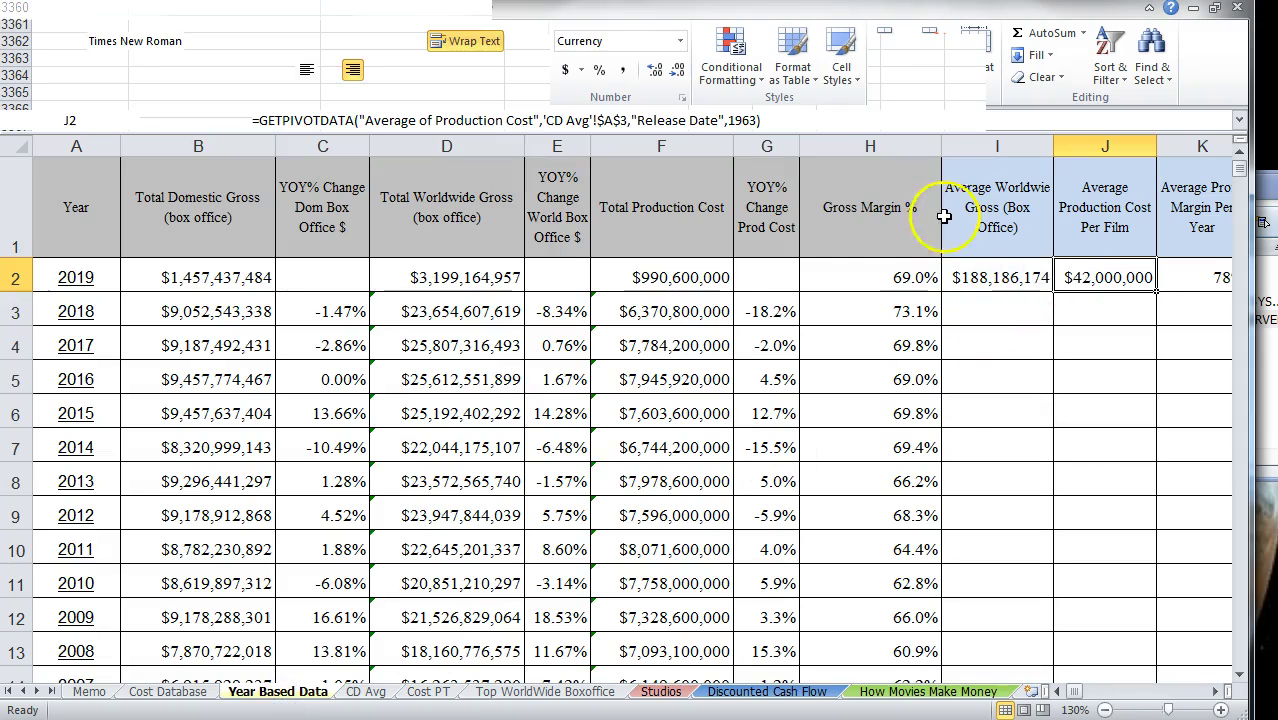
left_click(600, 120)
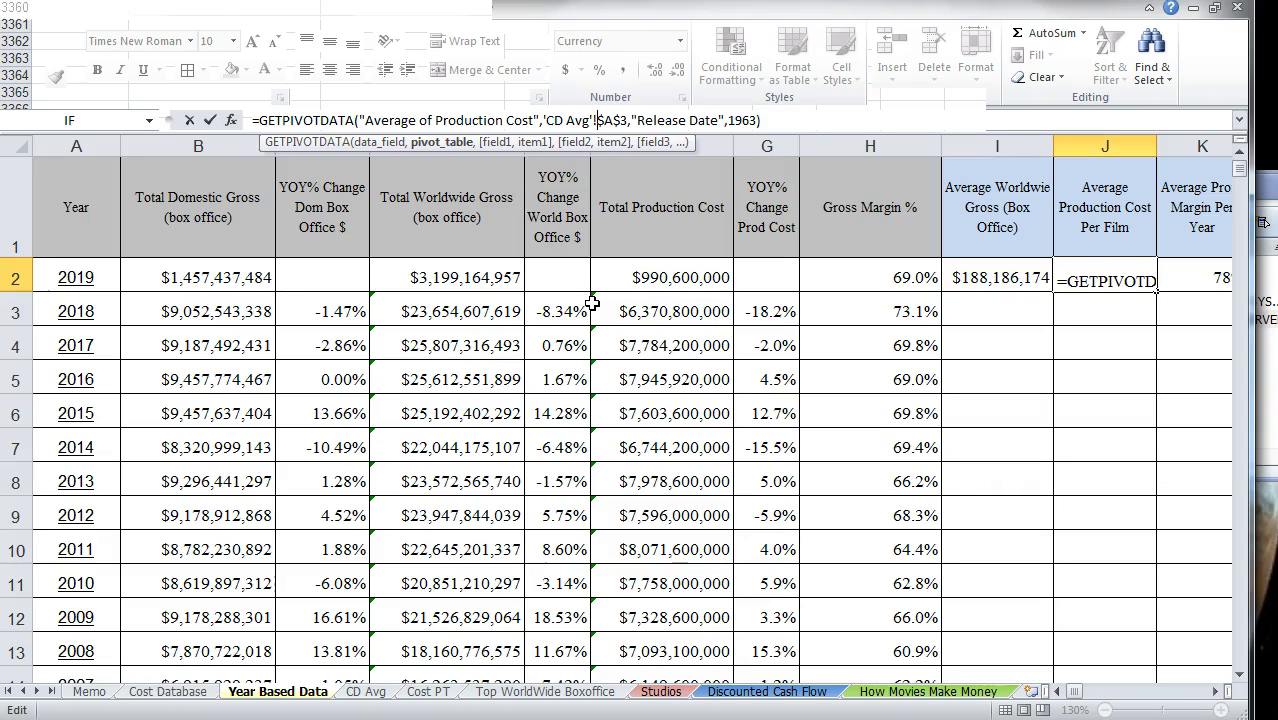
key("Delete")
key("Right")
key("Delete")
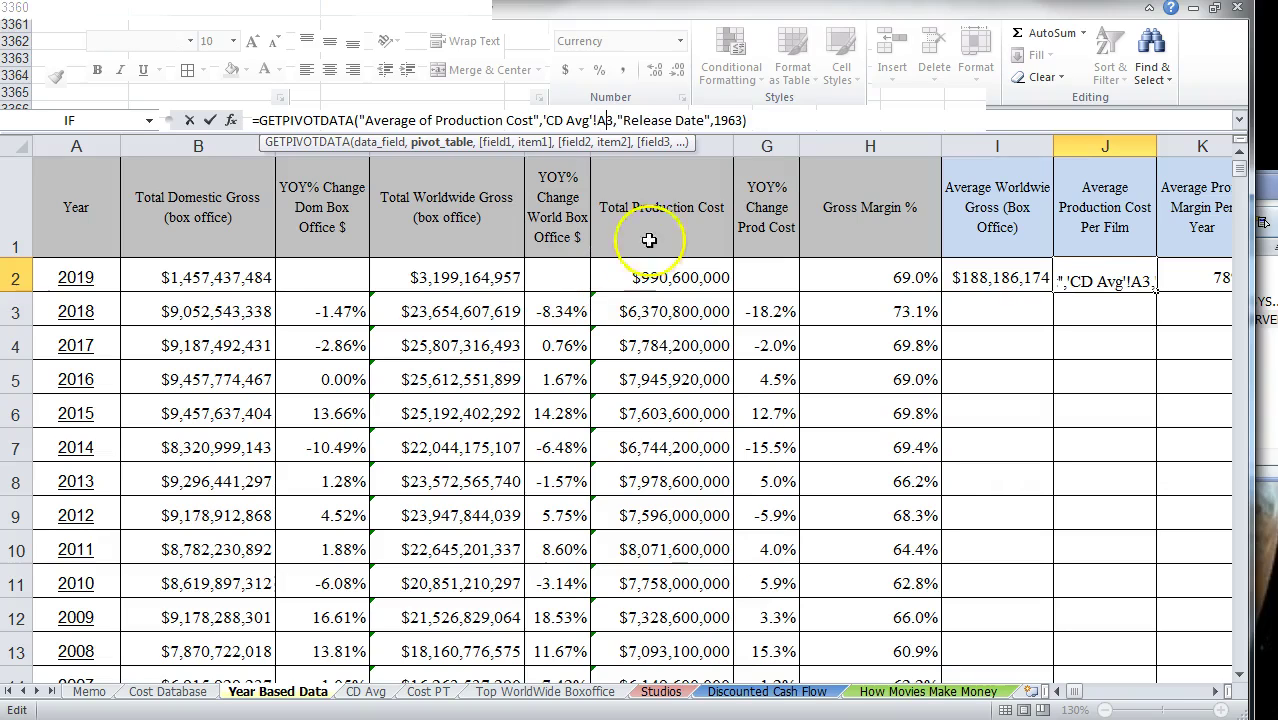
Step: Replace the fixed year 1963 in J2's GETPIVOTDATA formula with year cell A2
left_click(724, 120)
key("BackSpace")
key("BackSpace")
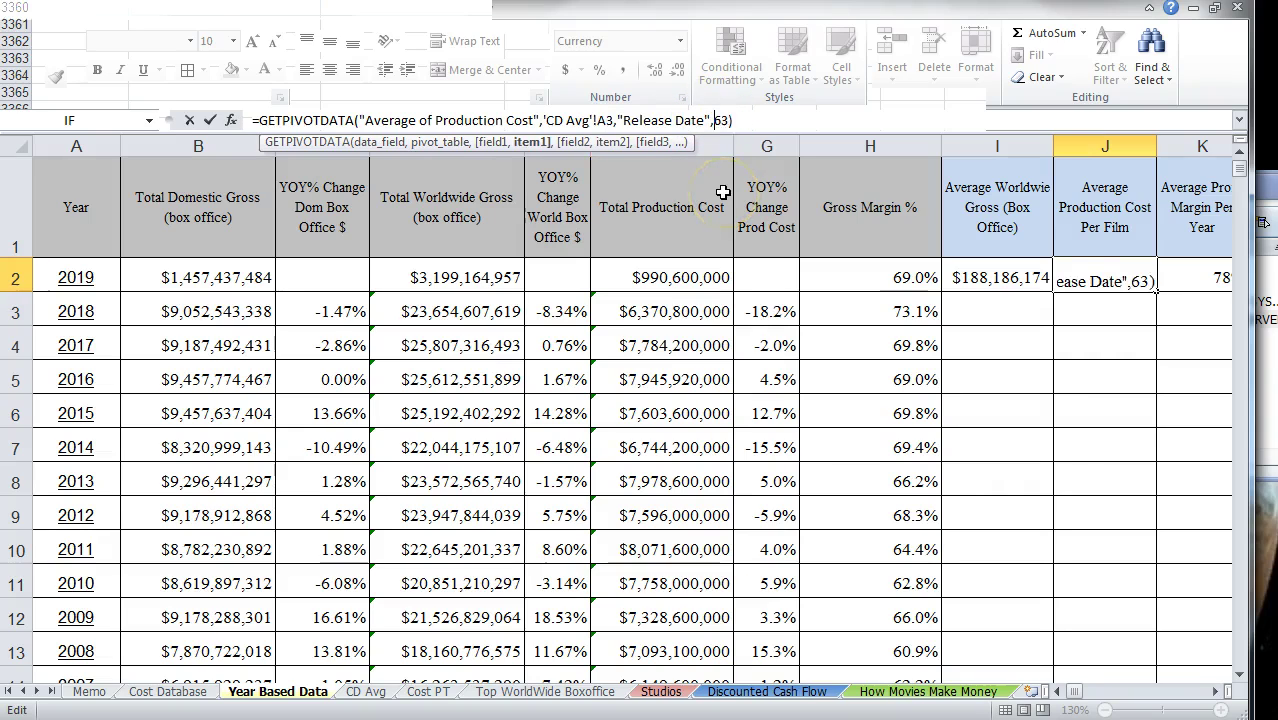
left_click(76, 277)
key("Return")
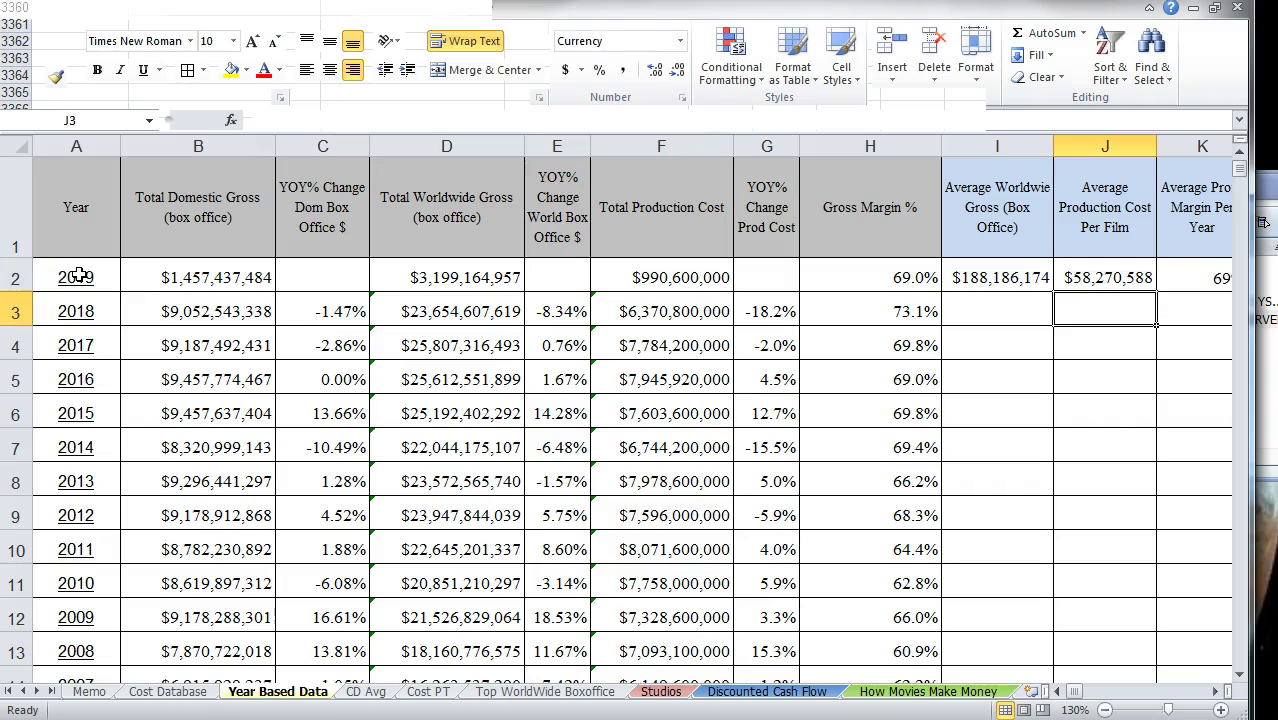
Step: Fill the average formulas in I2:K2 down to row 41 and check them against the CD Avg PivotTable
left_click(1216, 691)
left_click(1216, 691)
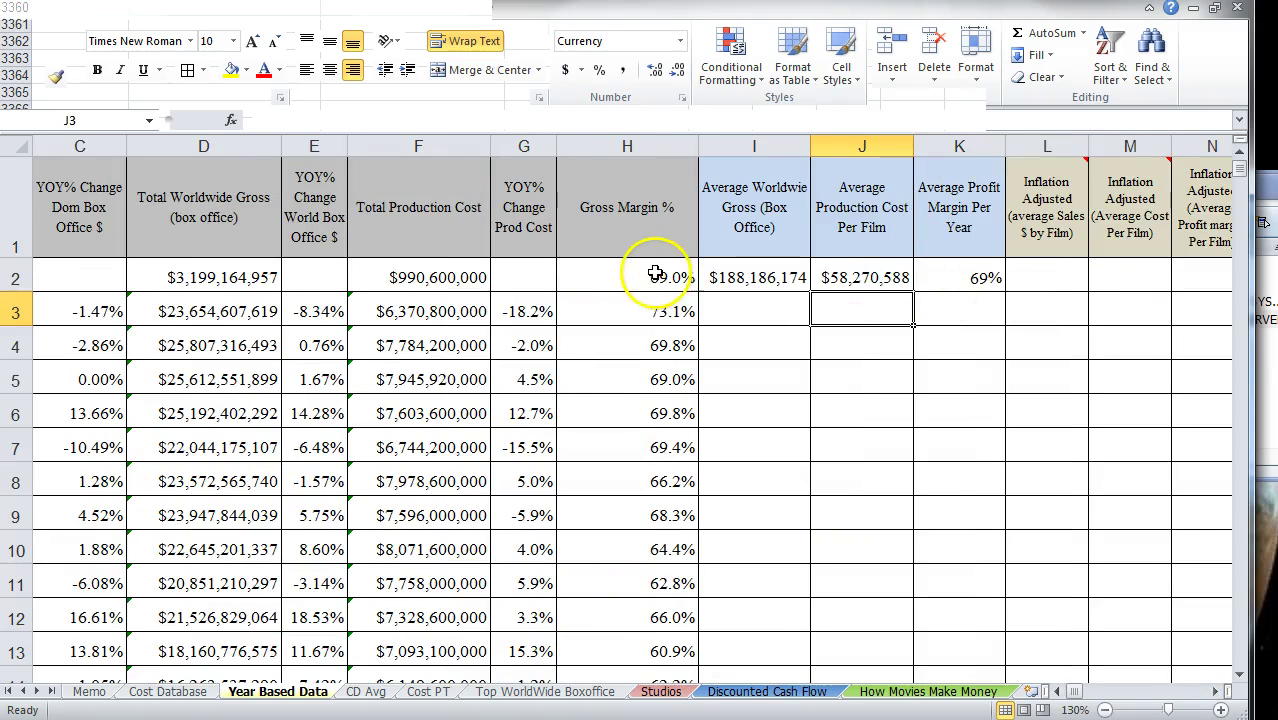
left_click(624, 275)
left_click(918, 278)
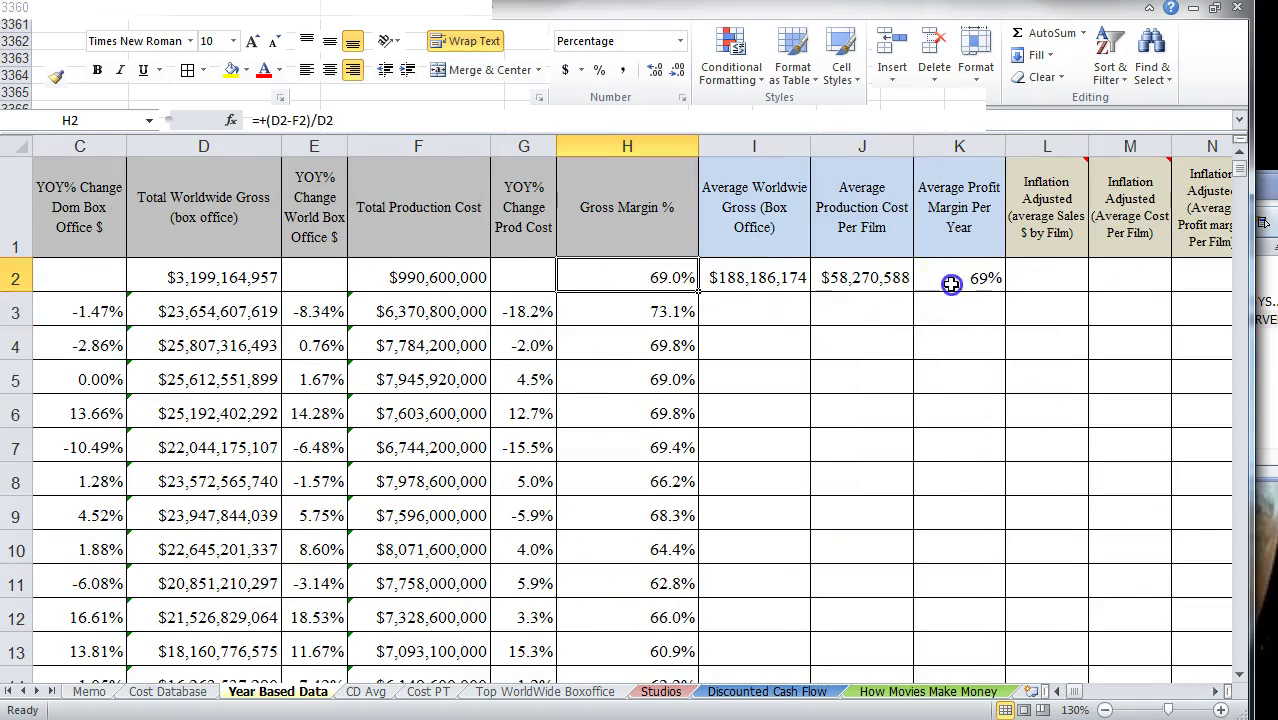
left_click_drag(738, 274, 933, 283)
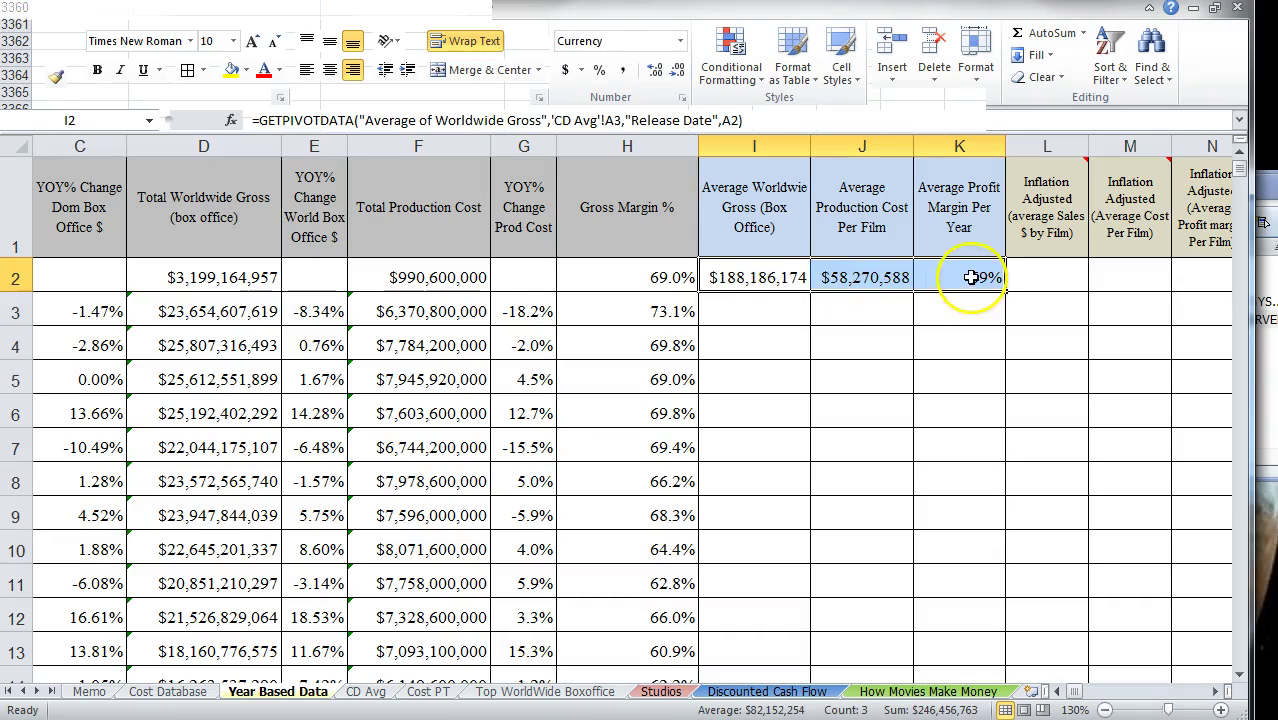
left_click(971, 280)
left_click_drag(760, 279, 956, 278)
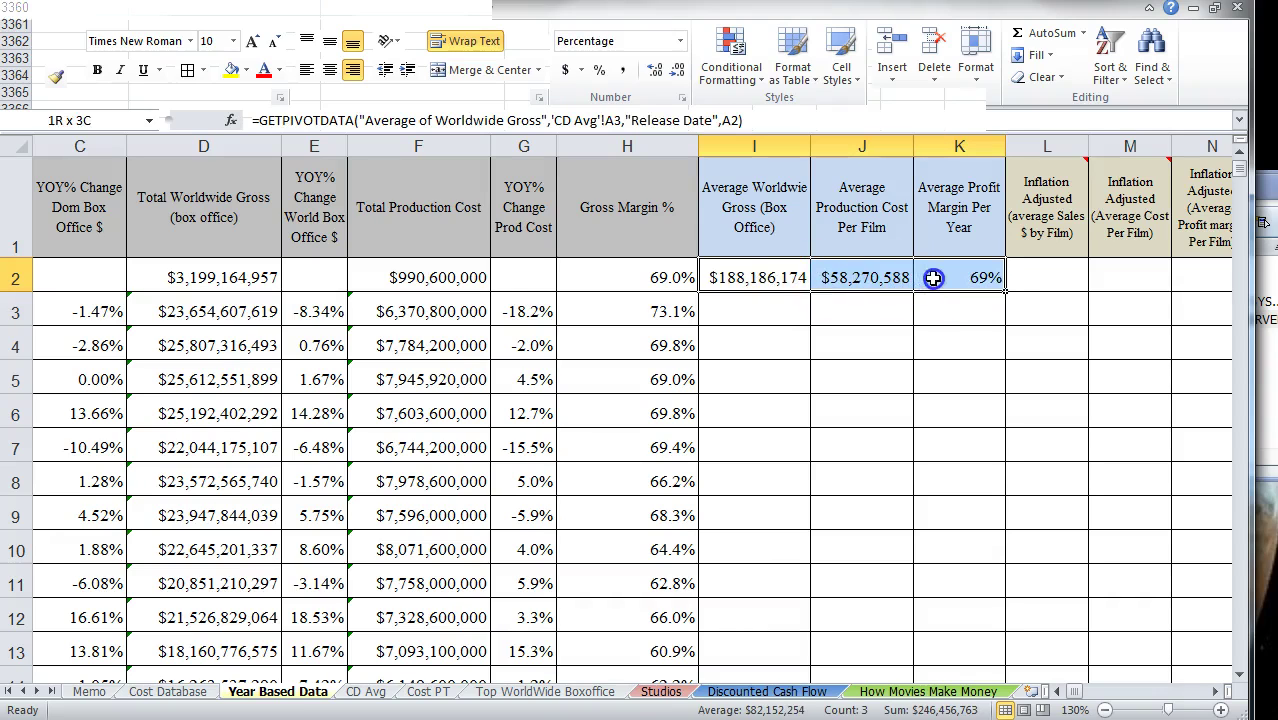
double_click(1005, 291)
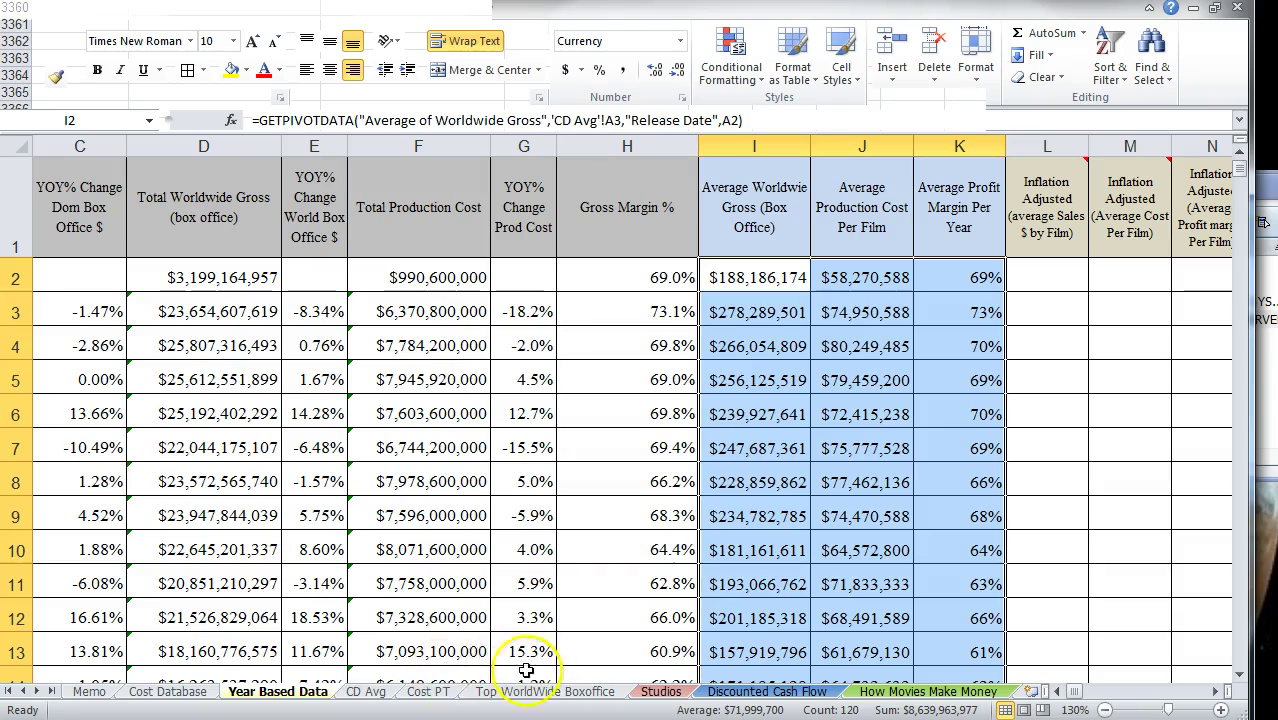
left_click(367, 692)
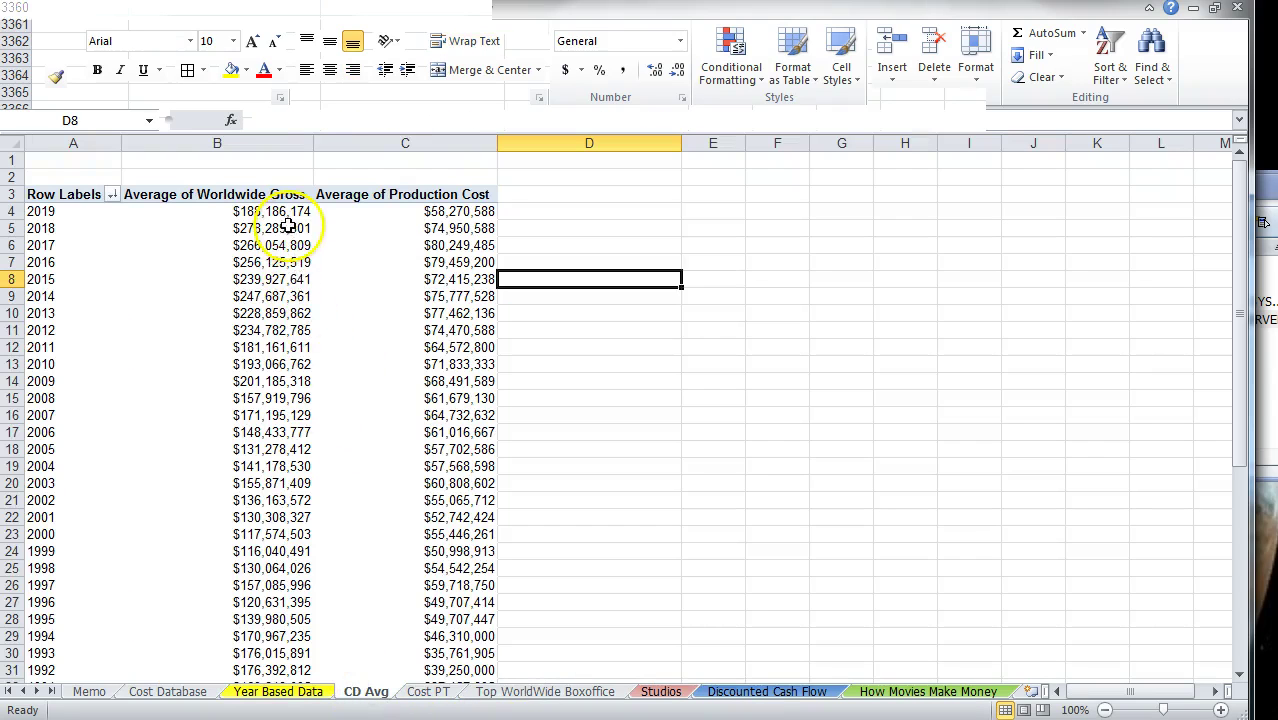
left_click(318, 693)
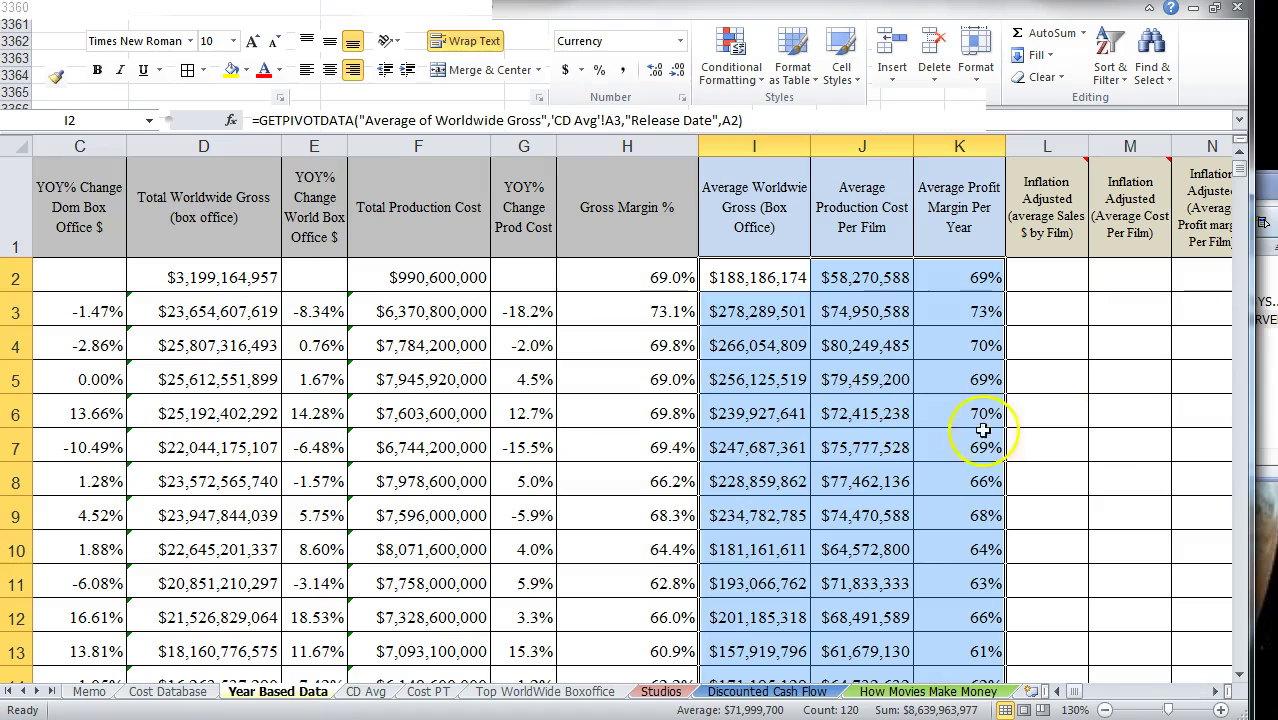
left_click(1044, 384)
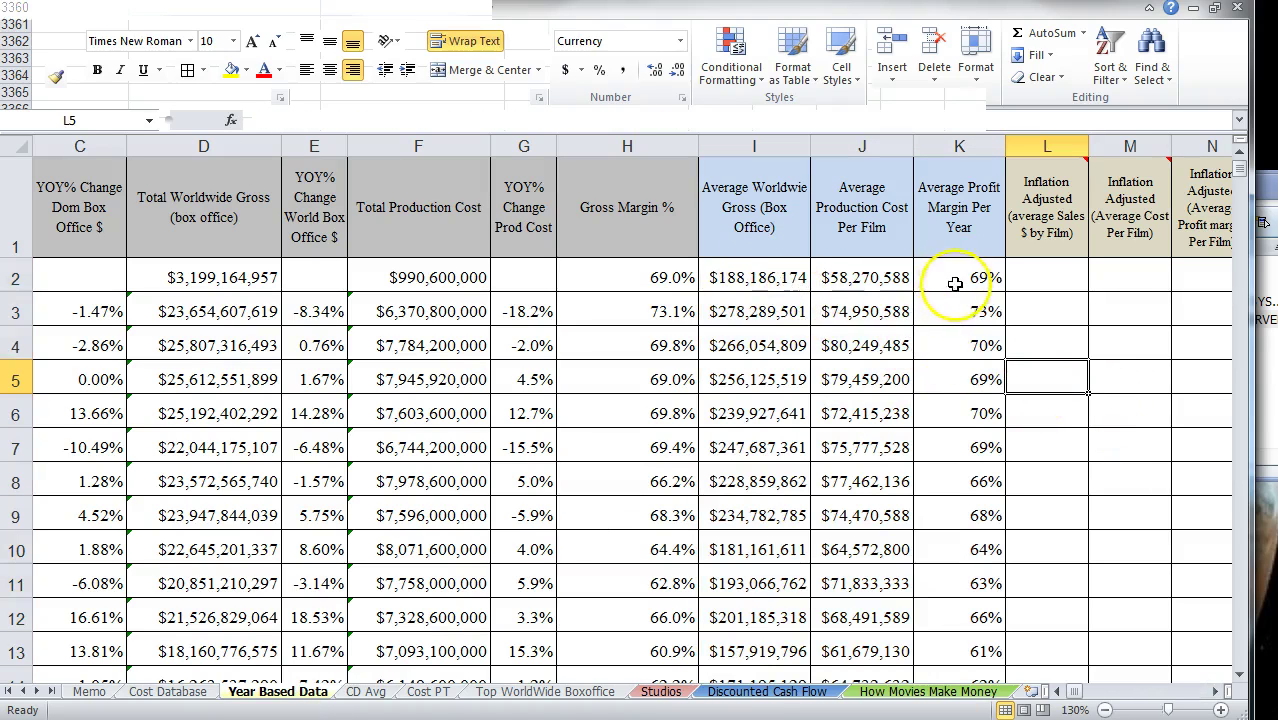
Step: Show the average profit margin percentages in K2:K41 with one decimal place
left_click(959, 146)
left_click(646, 70)
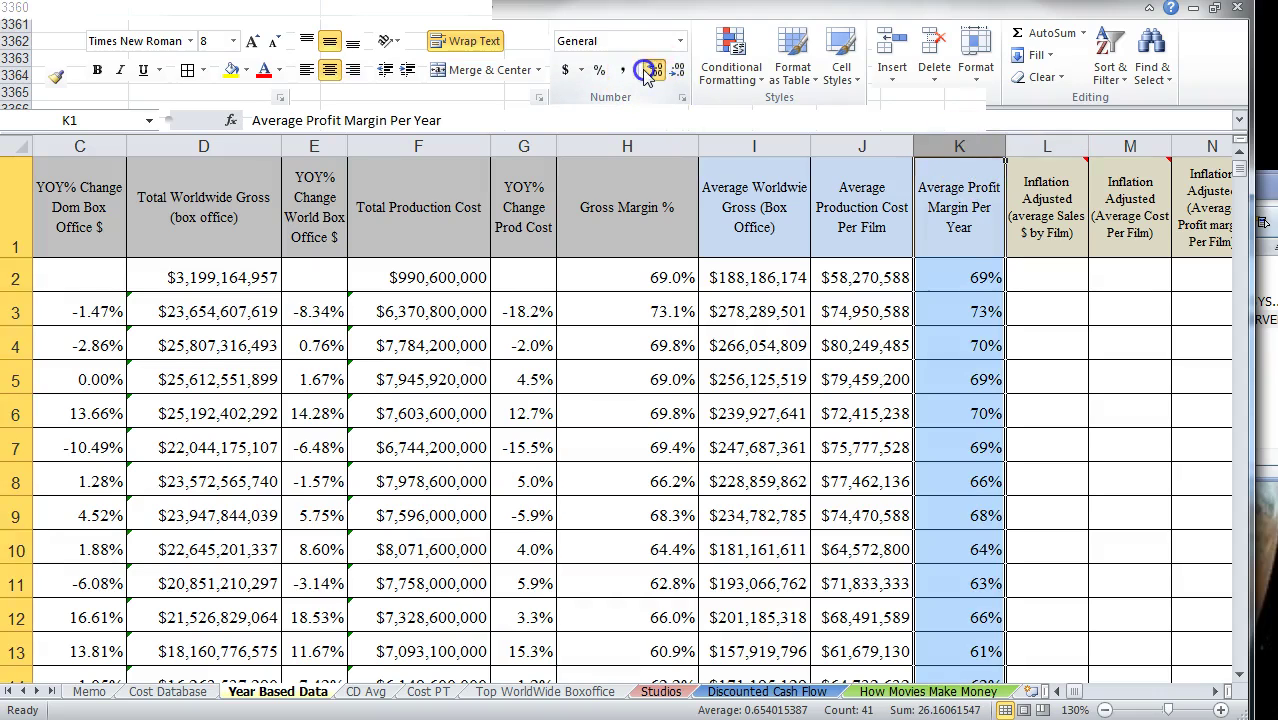
left_click(965, 275)
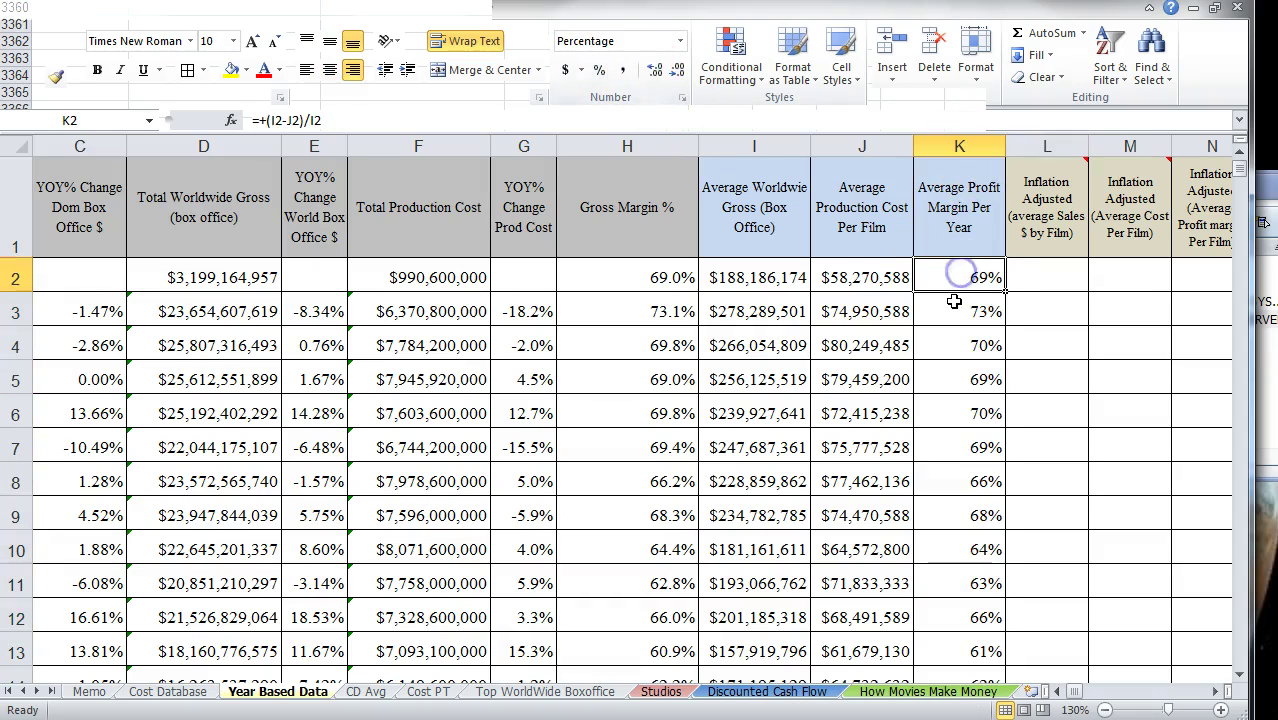
key("ctrl+shift+Down")
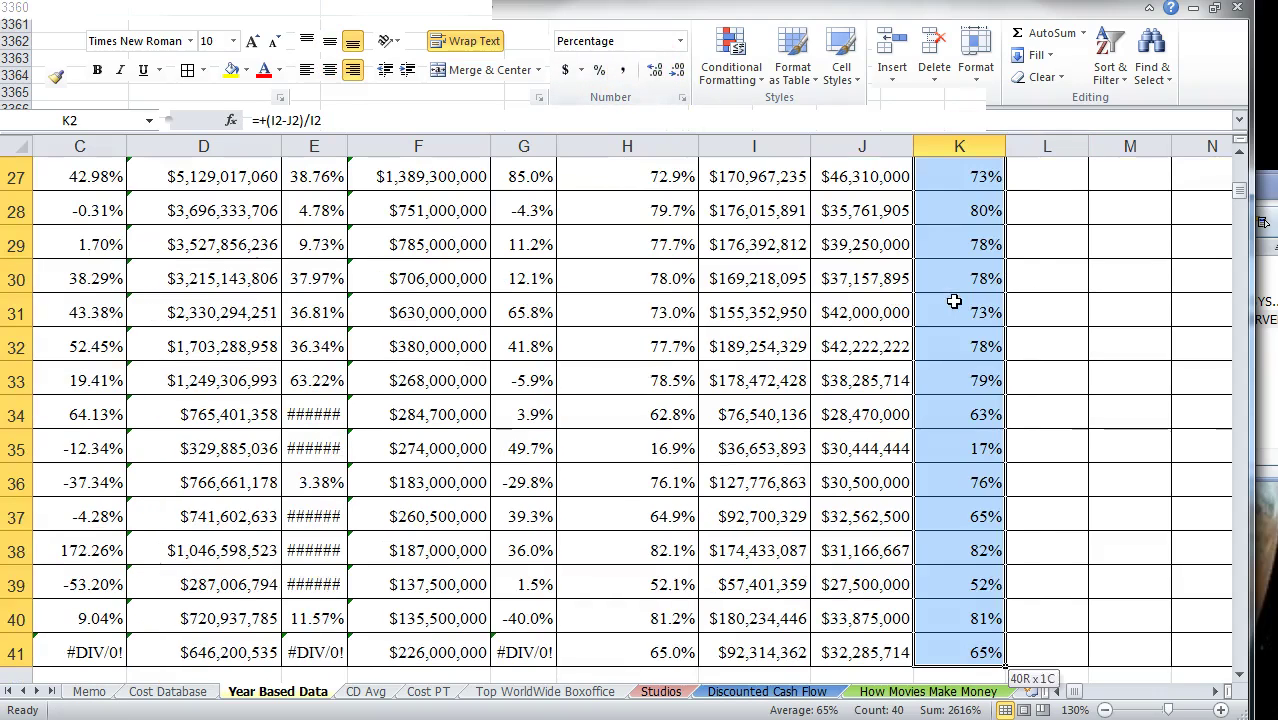
left_click(651, 69)
left_click(939, 384)
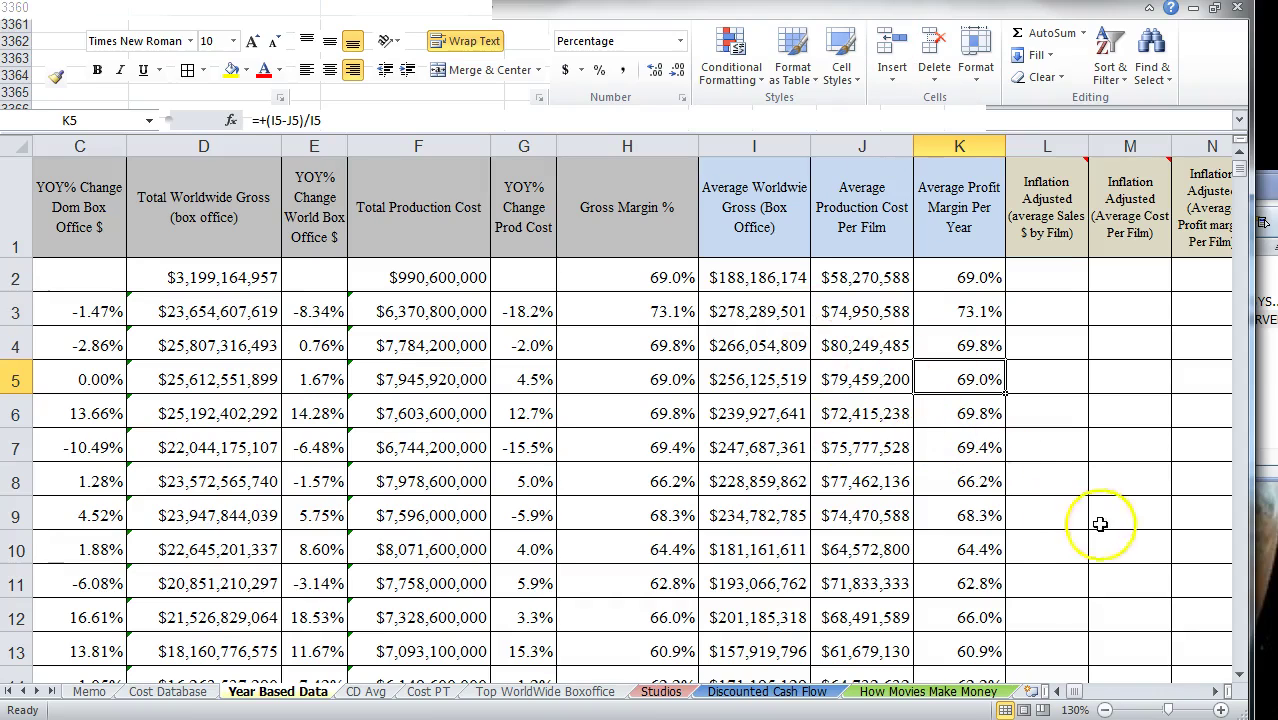
Step: Change the L1 heading on Year Based Data to "Inflation Adjusted (Worldwide Gross)"
left_click(1215, 691)
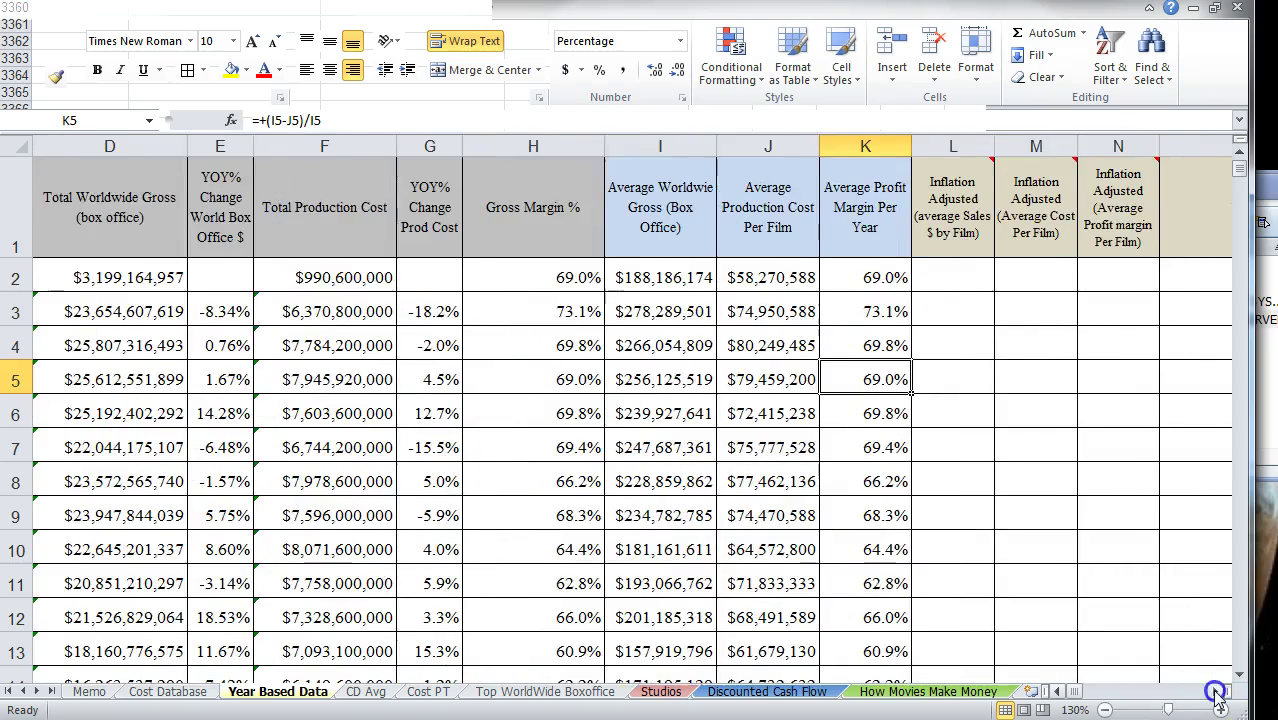
left_click(1215, 691)
left_click(1215, 691)
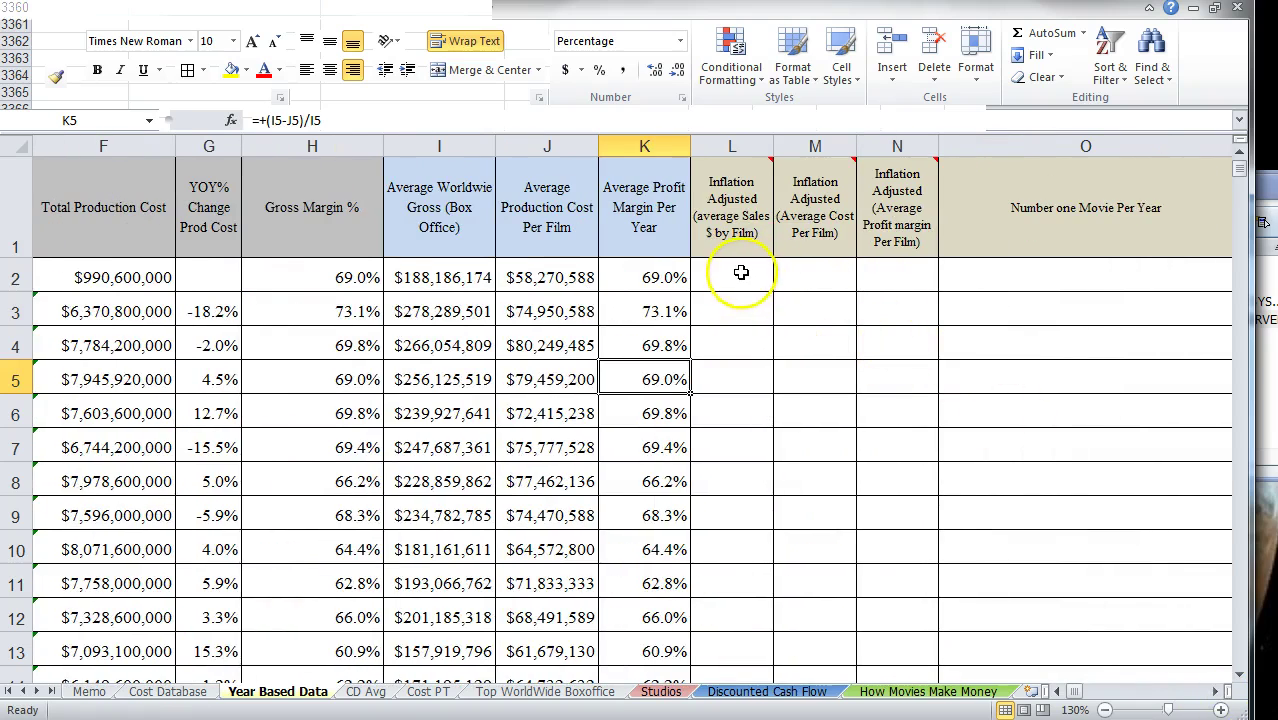
mouse_move(750, 233)
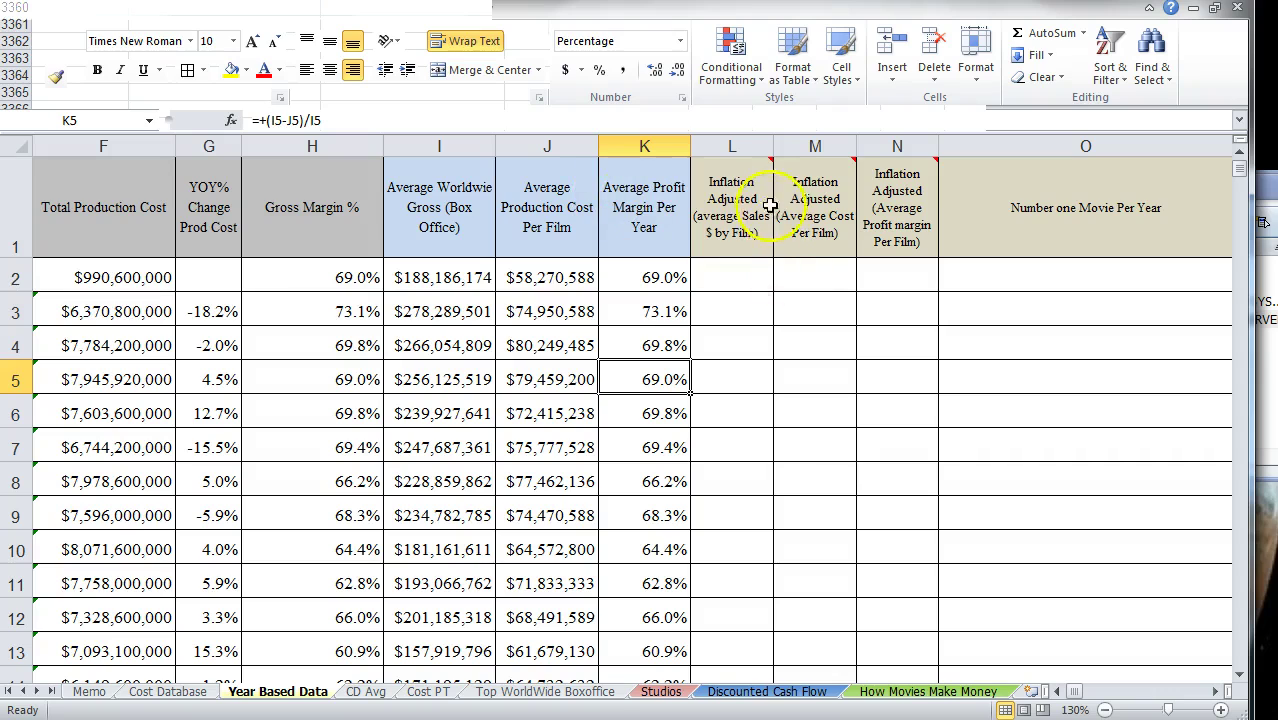
mouse_move(750, 200)
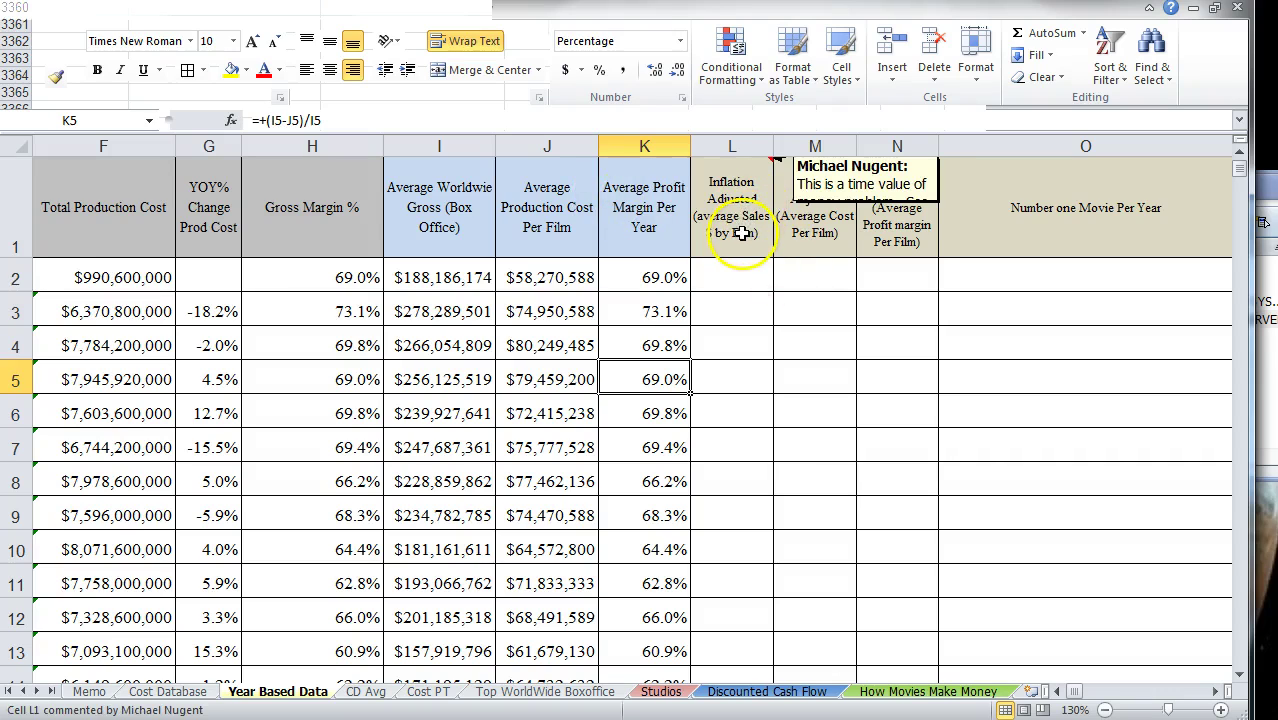
left_click(742, 232)
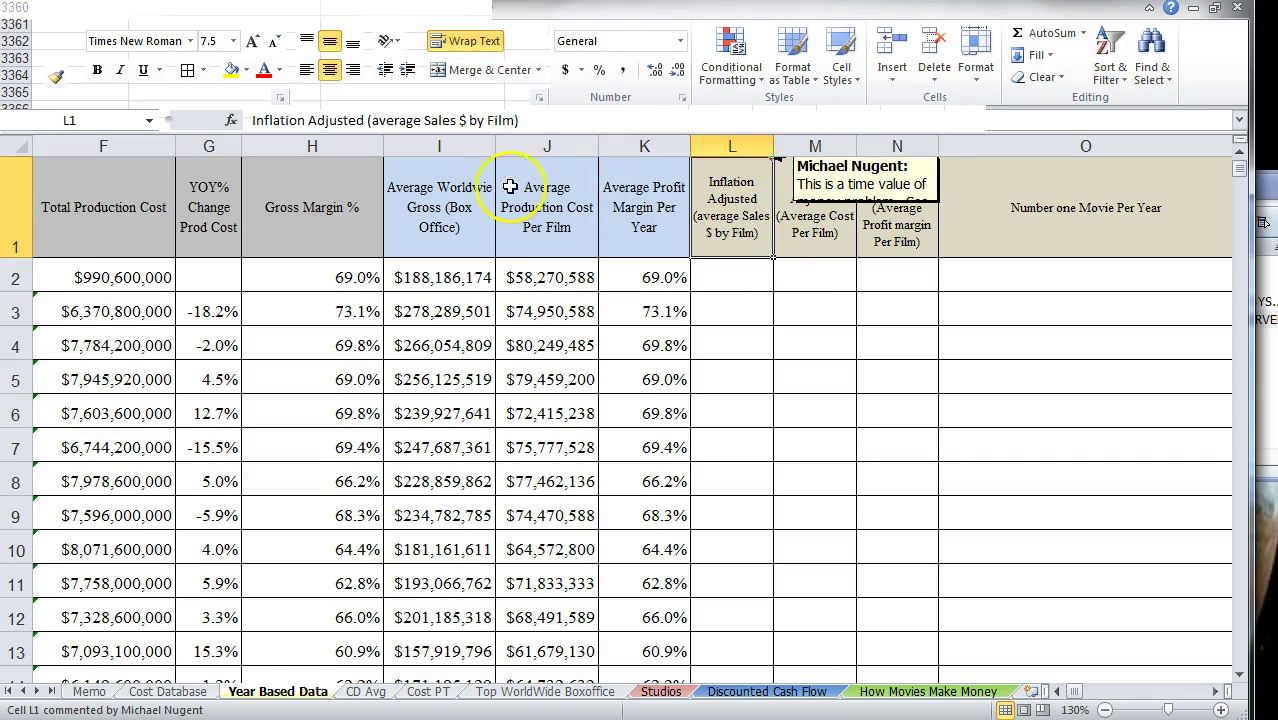
left_click(430, 120)
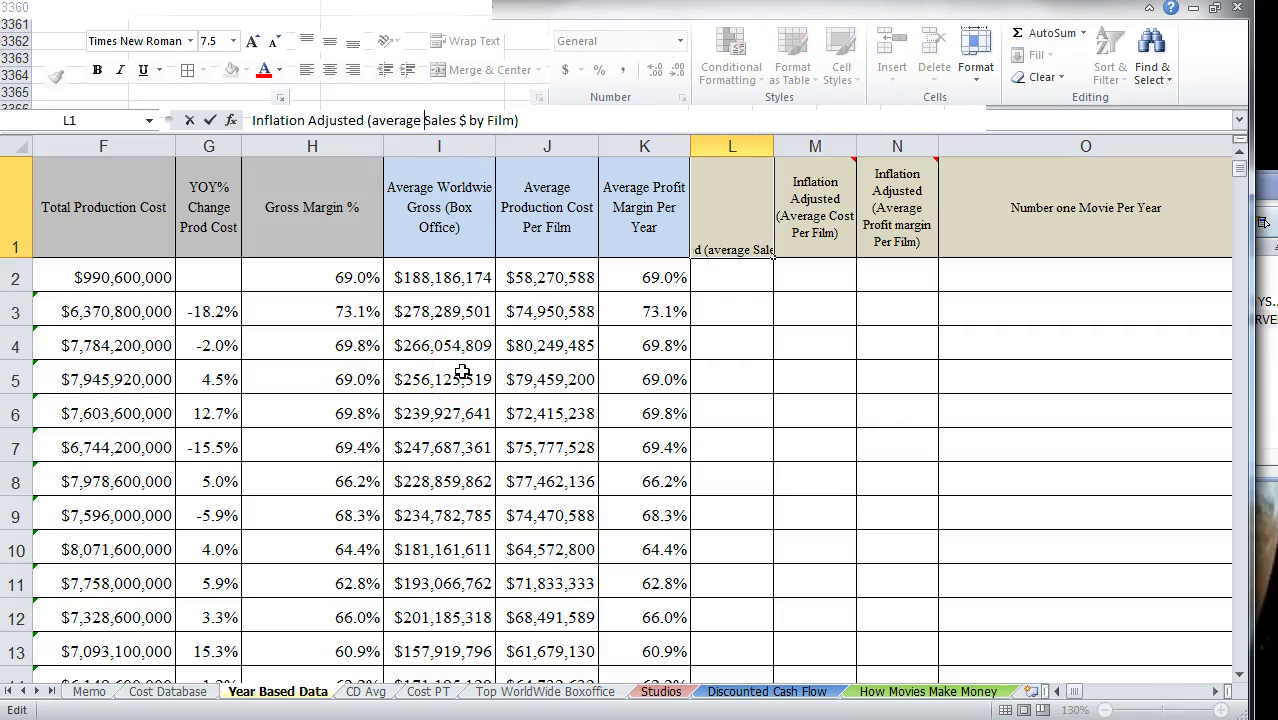
key("Delete")
key("Delete")
key("Delete")
key("Delete")
key("Delete")
key("Delete")
key("Delete")
key("Delete")
key("Delete")
key("Delete")
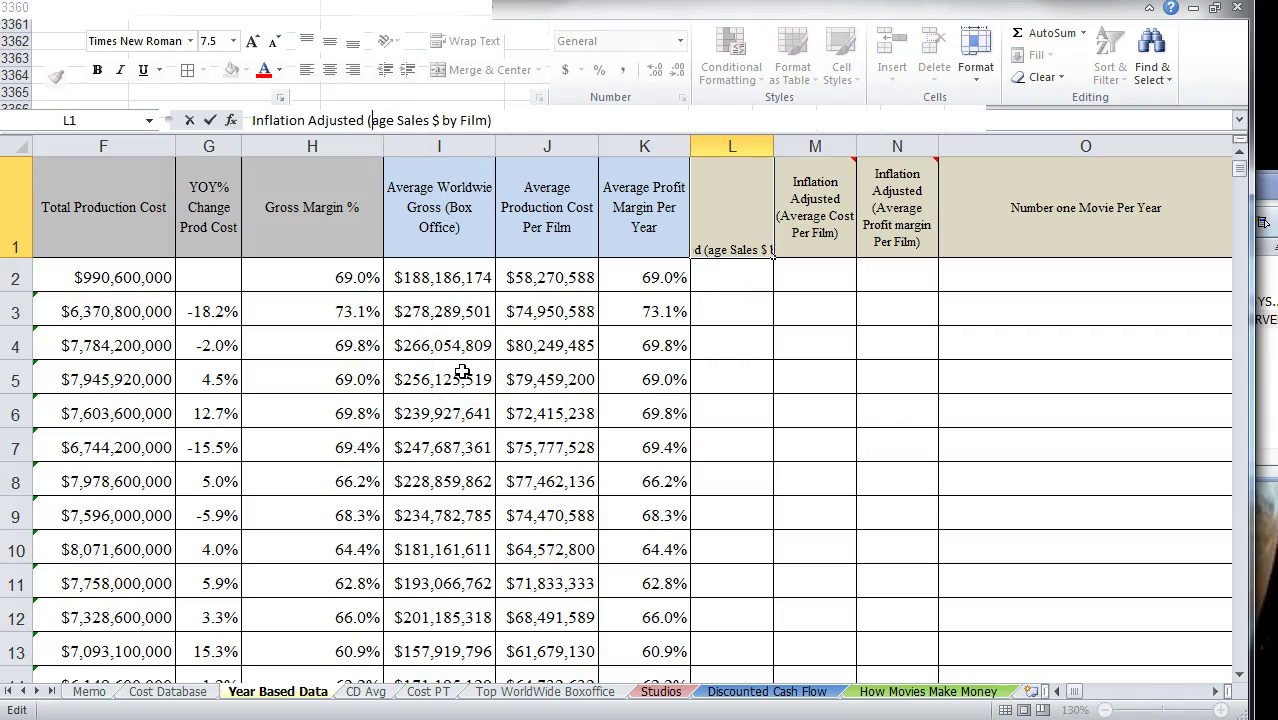
key("Delete")
key("Delete")
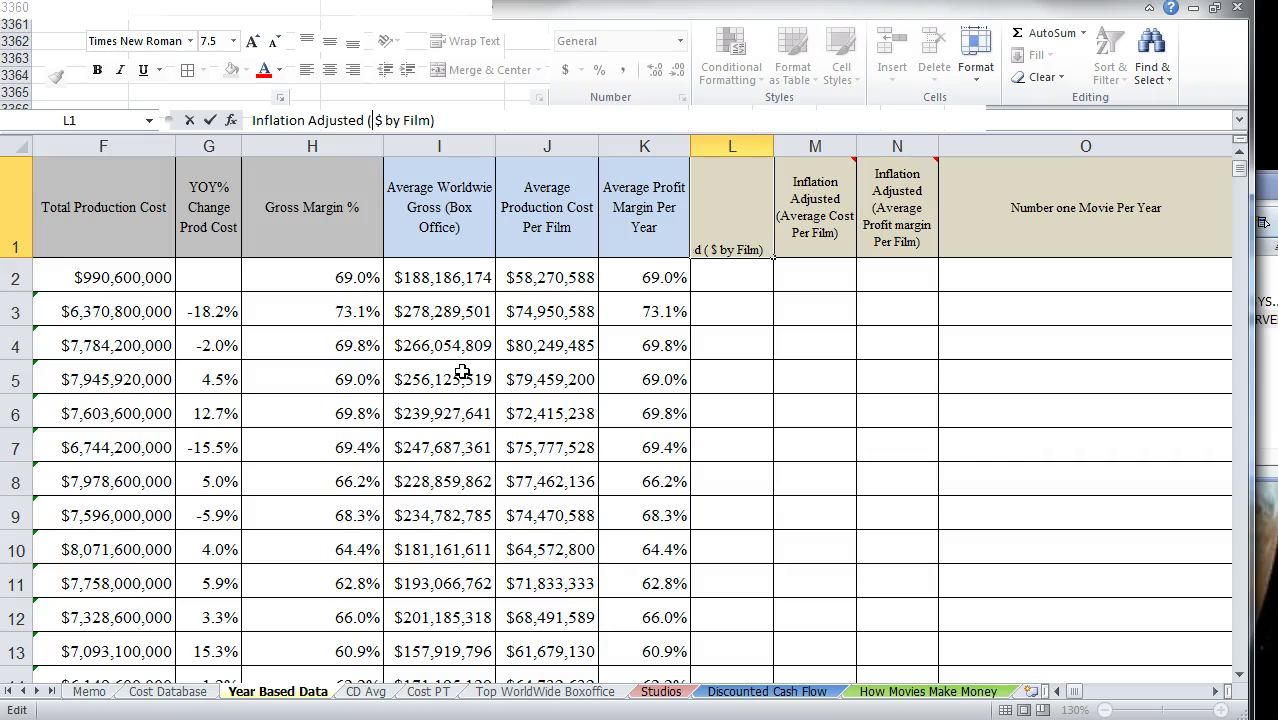
type("Worldwide")
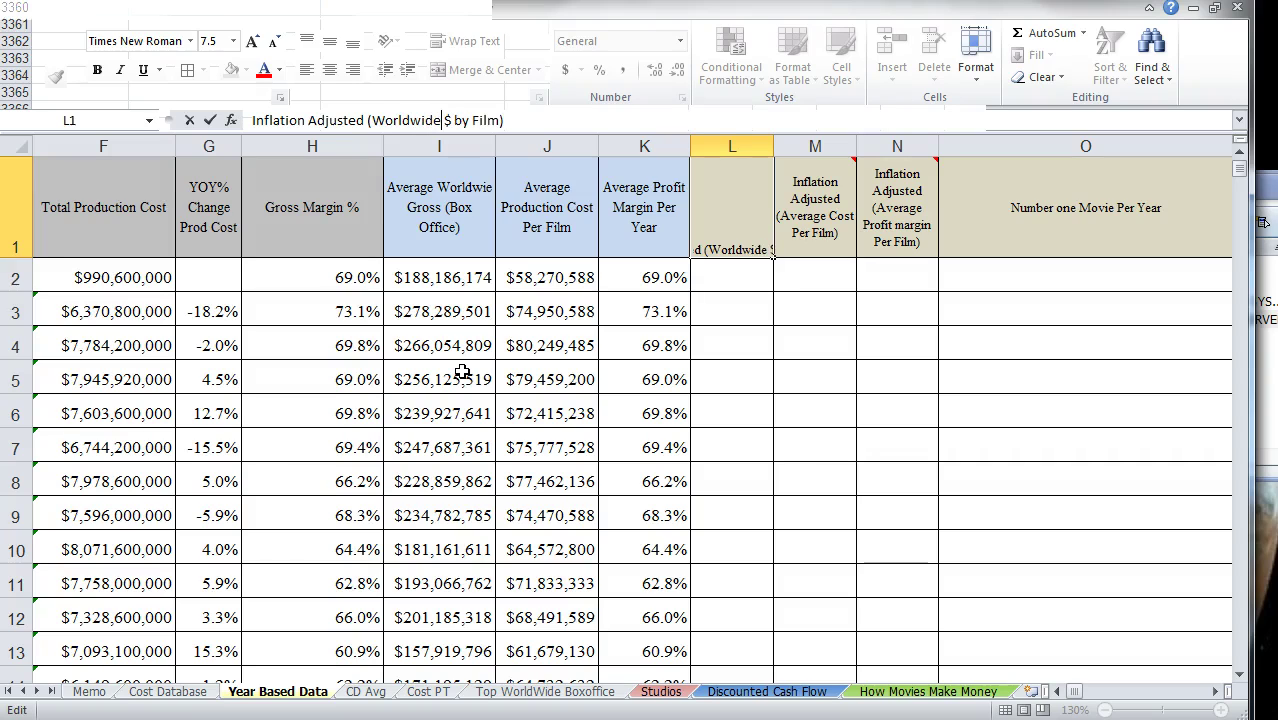
type(" Gross")
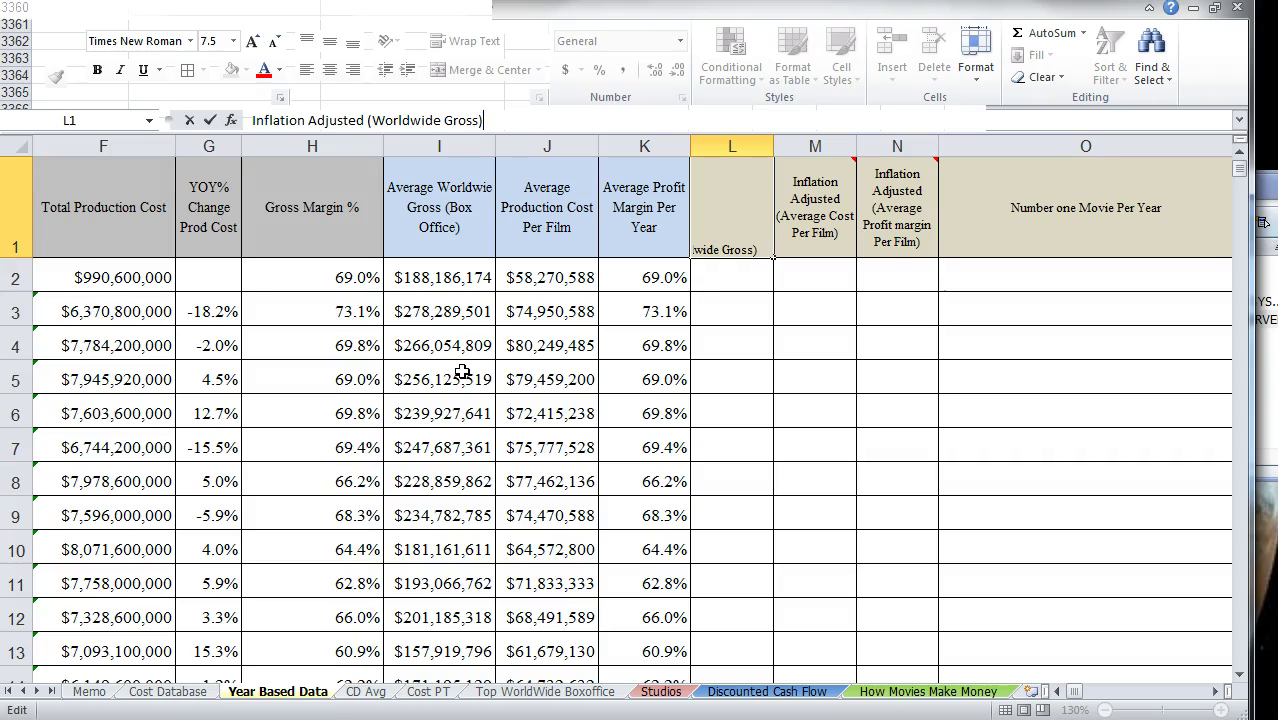
key("Return")
Step: Correct the spelling of the I1 heading to "Average Worldwide Gross (Box Office)"
key("Up")
key("Left")
key("Left")
key("Left")
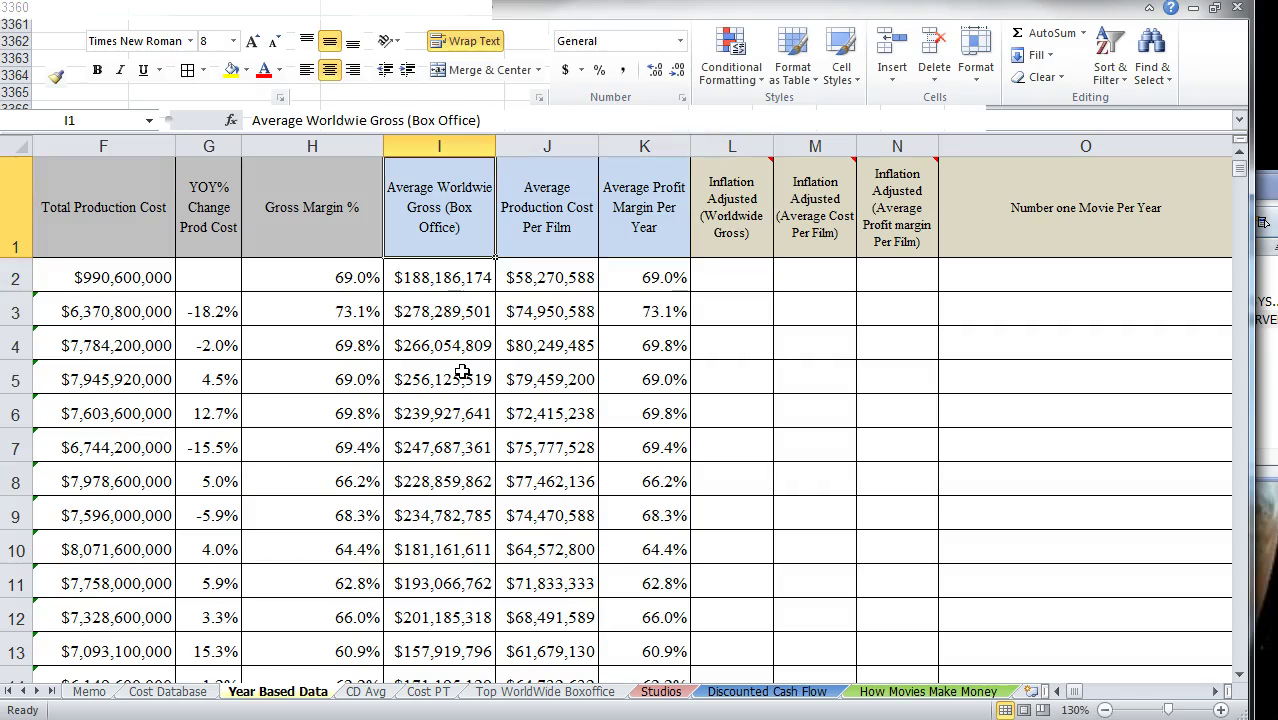
left_click(355, 121)
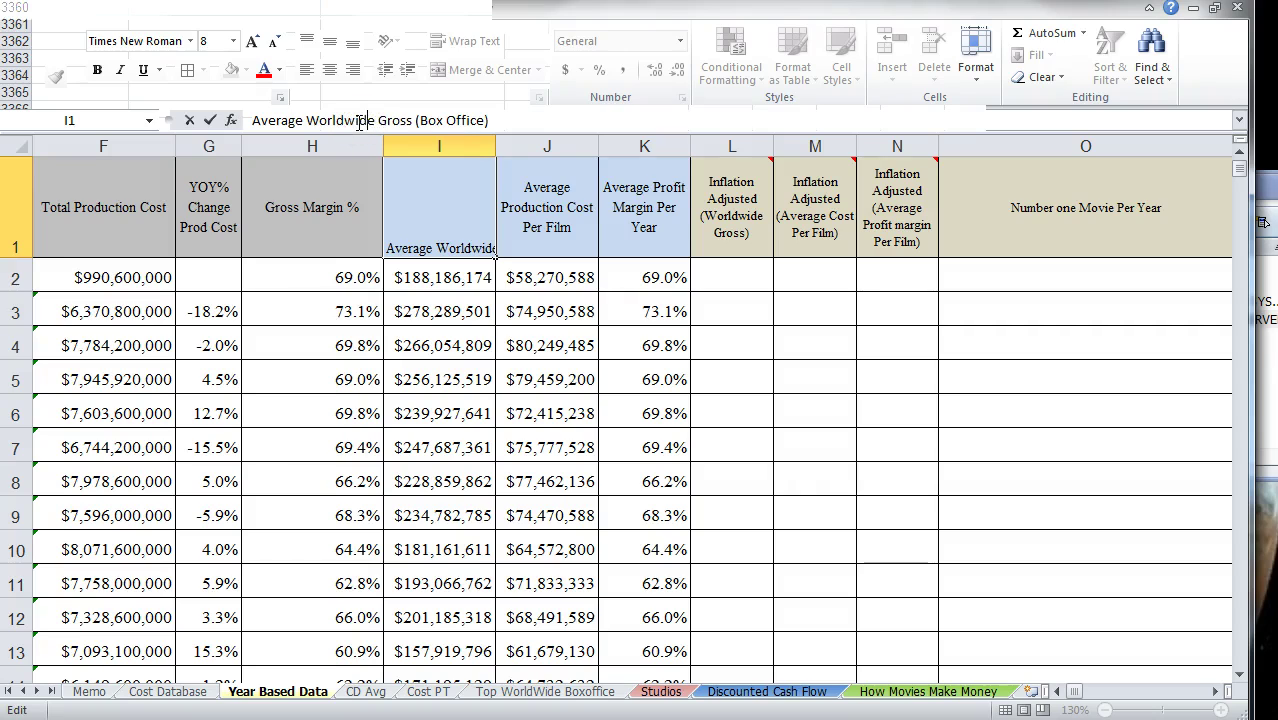
left_click(760, 330)
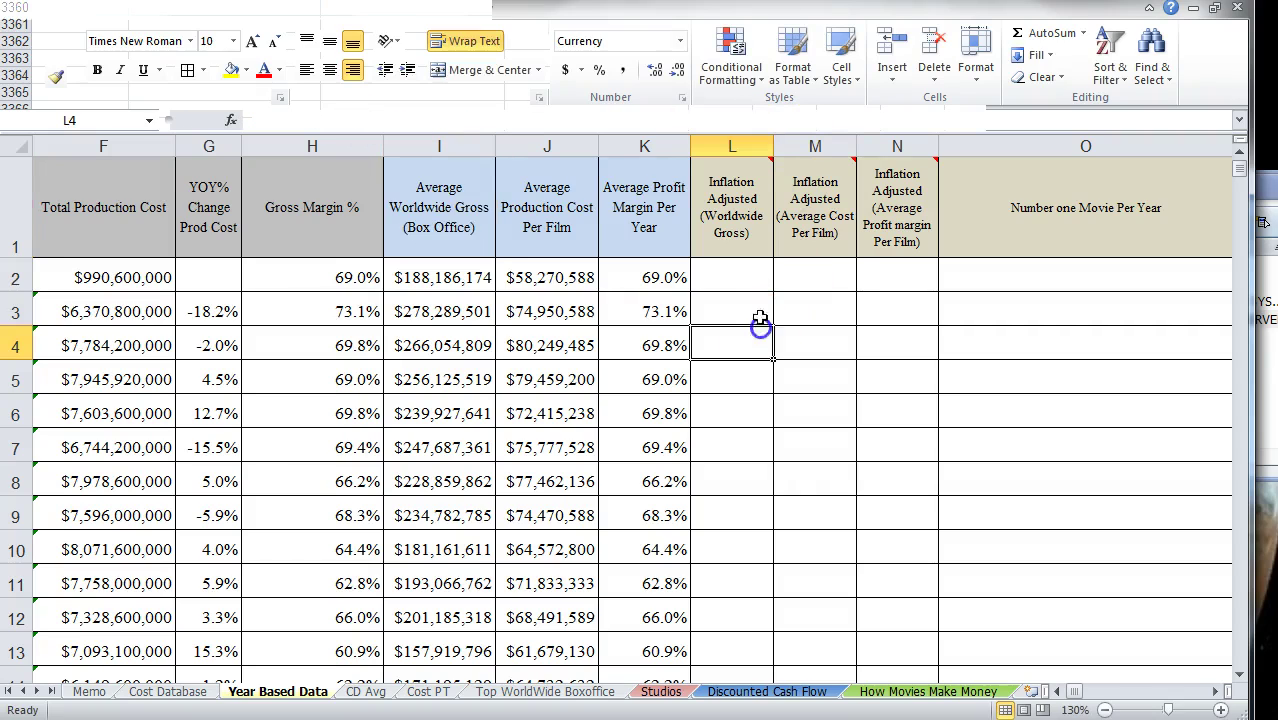
Step: Change the M1 heading to "Inflation Adjusted (Average Production Cost Per Film)"
left_click(831, 198)
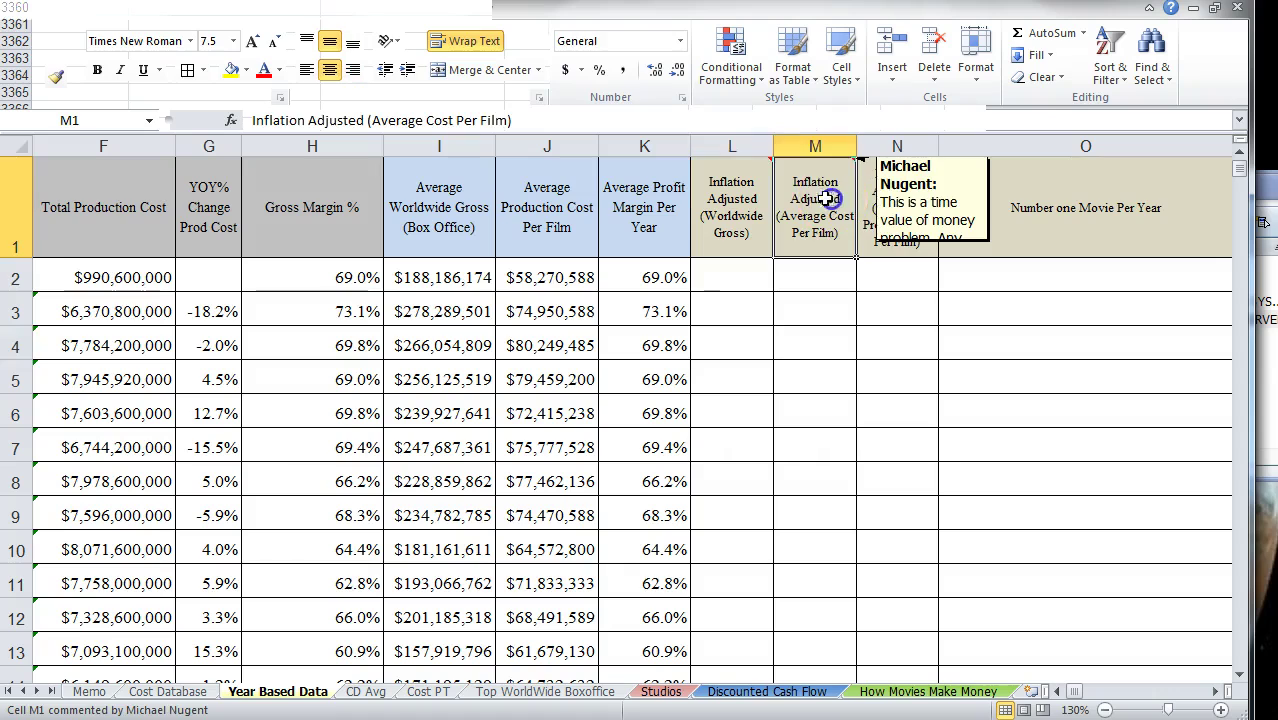
left_click(425, 120)
type("Production")
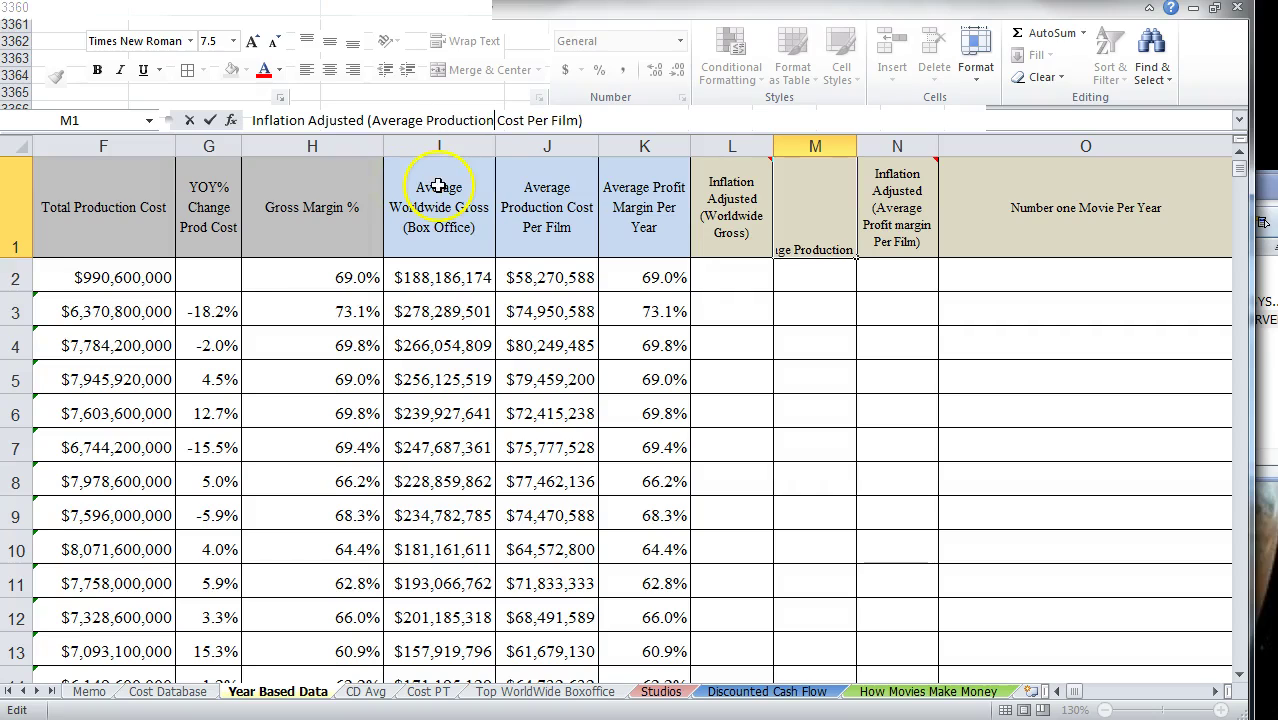
left_click(849, 297)
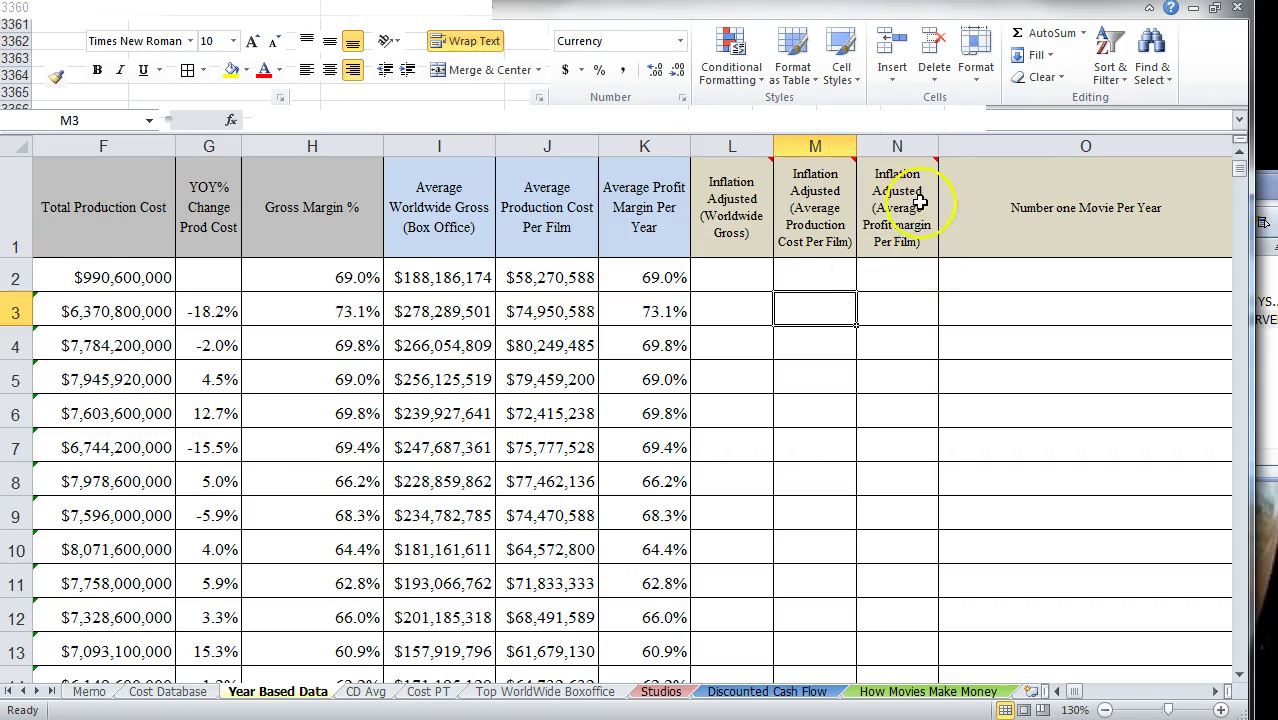
Step: Enter a formula in L2 that takes the 2019 average worldwide gross directly from I2
mouse_move(917, 176)
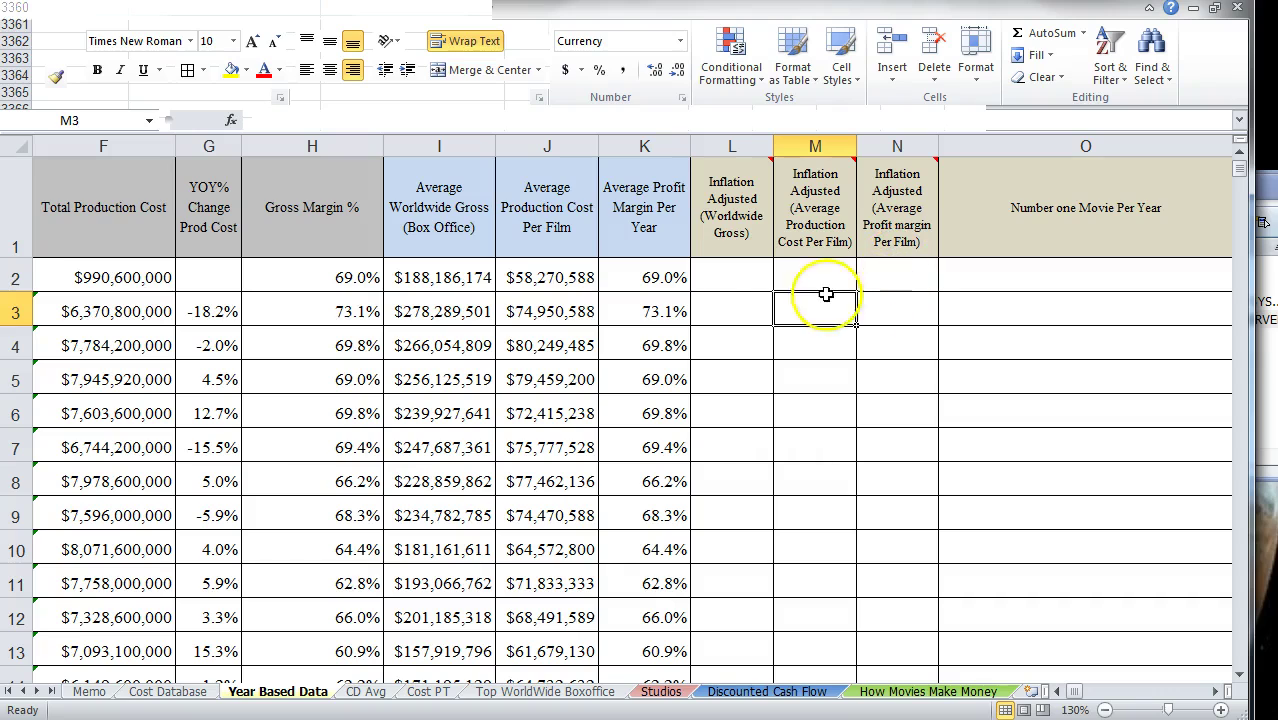
left_click(738, 272)
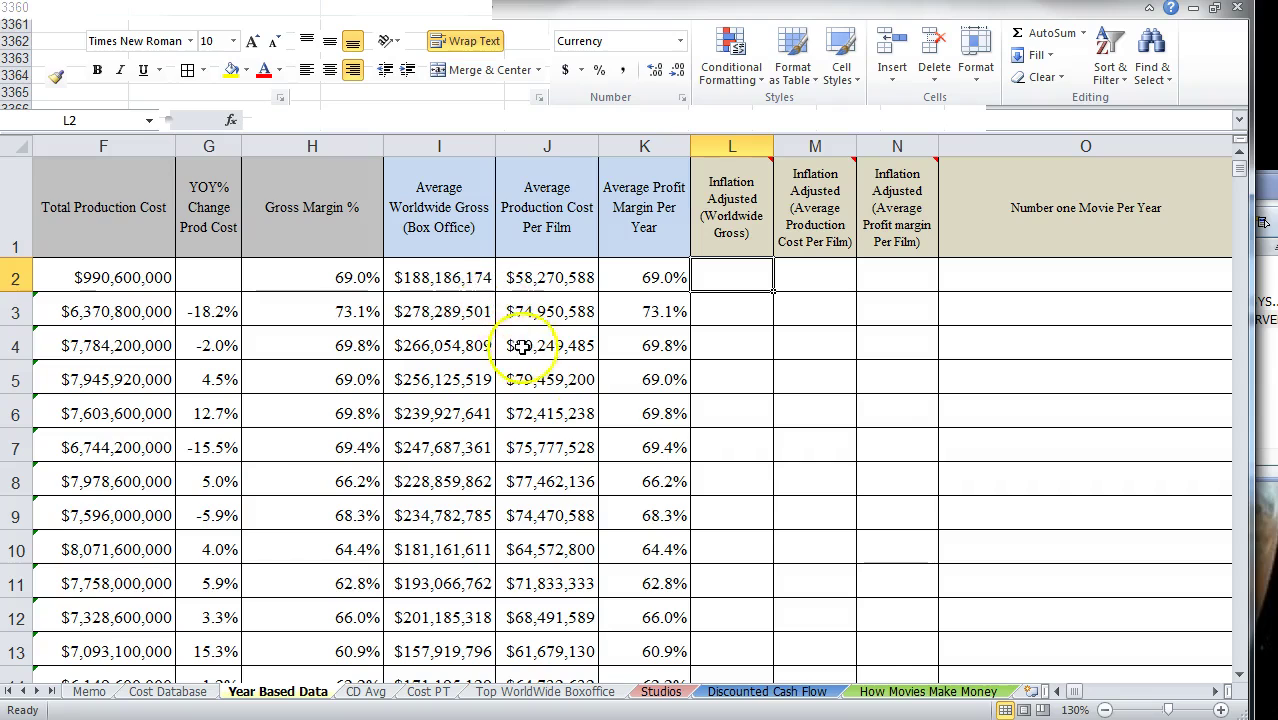
scroll(680, 530, "down", 6)
scroll(688, 533, "up", 6)
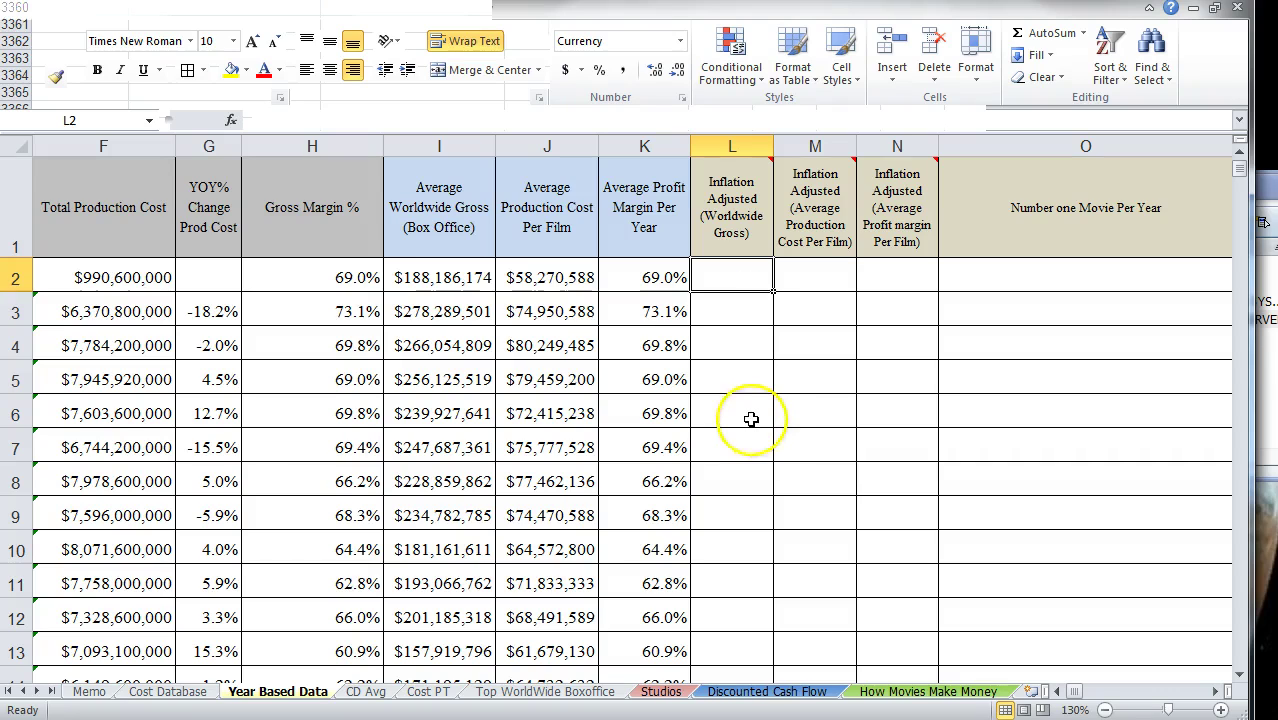
type("+")
key("Left")
key("Left")
key("Left")
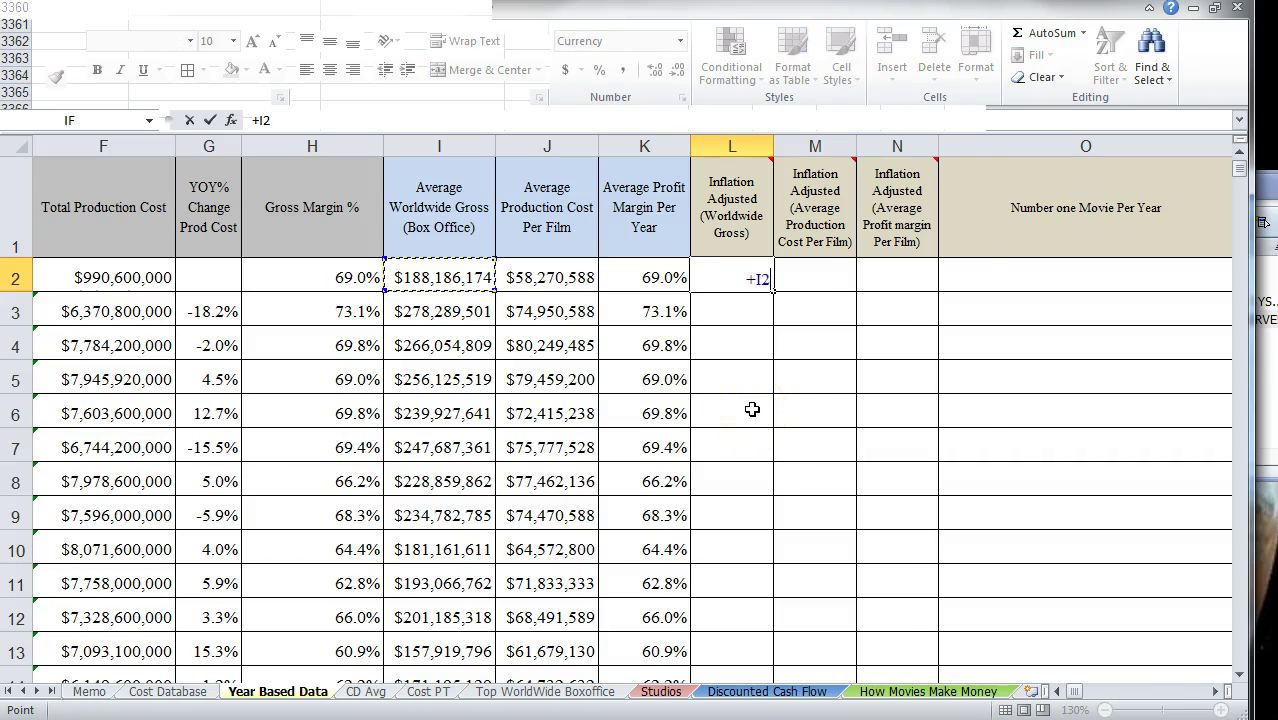
key("Return")
Step: Enter a formula in M2 that takes the 2019 average production cost from J2
type("=")
key("Left")
key("Left")
key("Left")
key("Return")
key("Up")
key("Right")
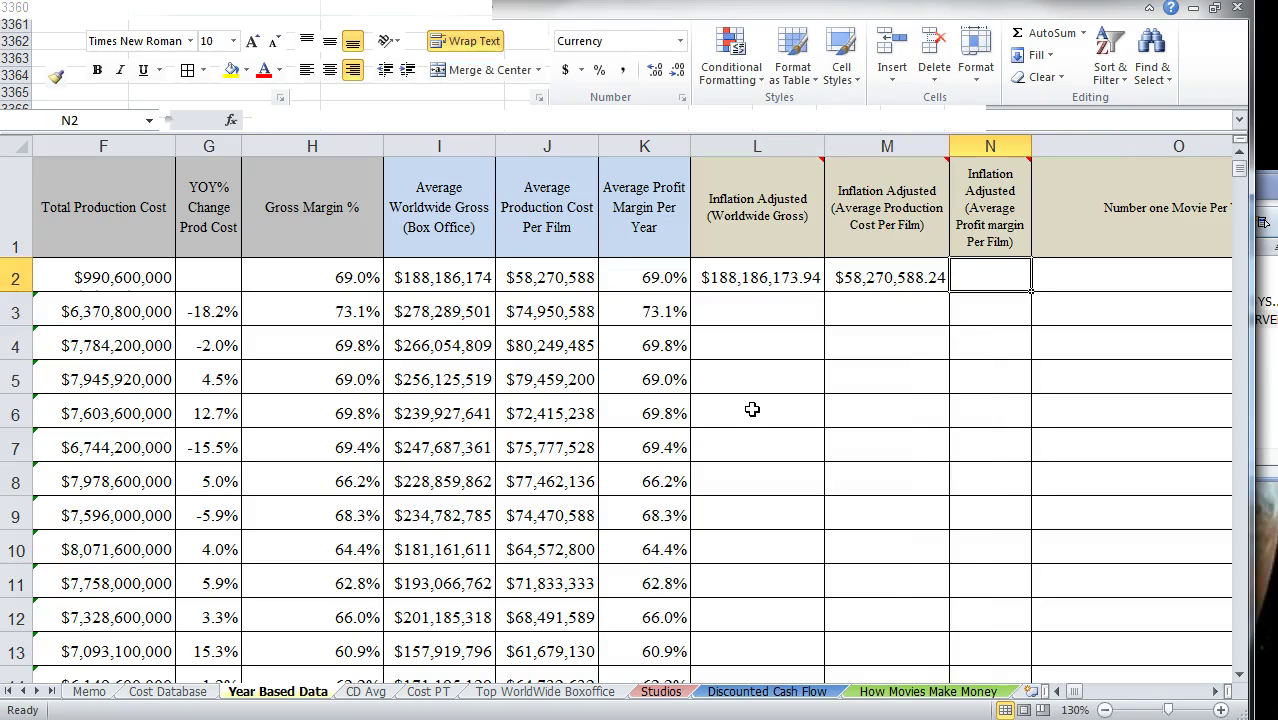
Step: Enter a formula in N2 that takes the 2019 average profit margin from K2
type("=")
key("Left")
key("Left")
key("Left")
key("Return")
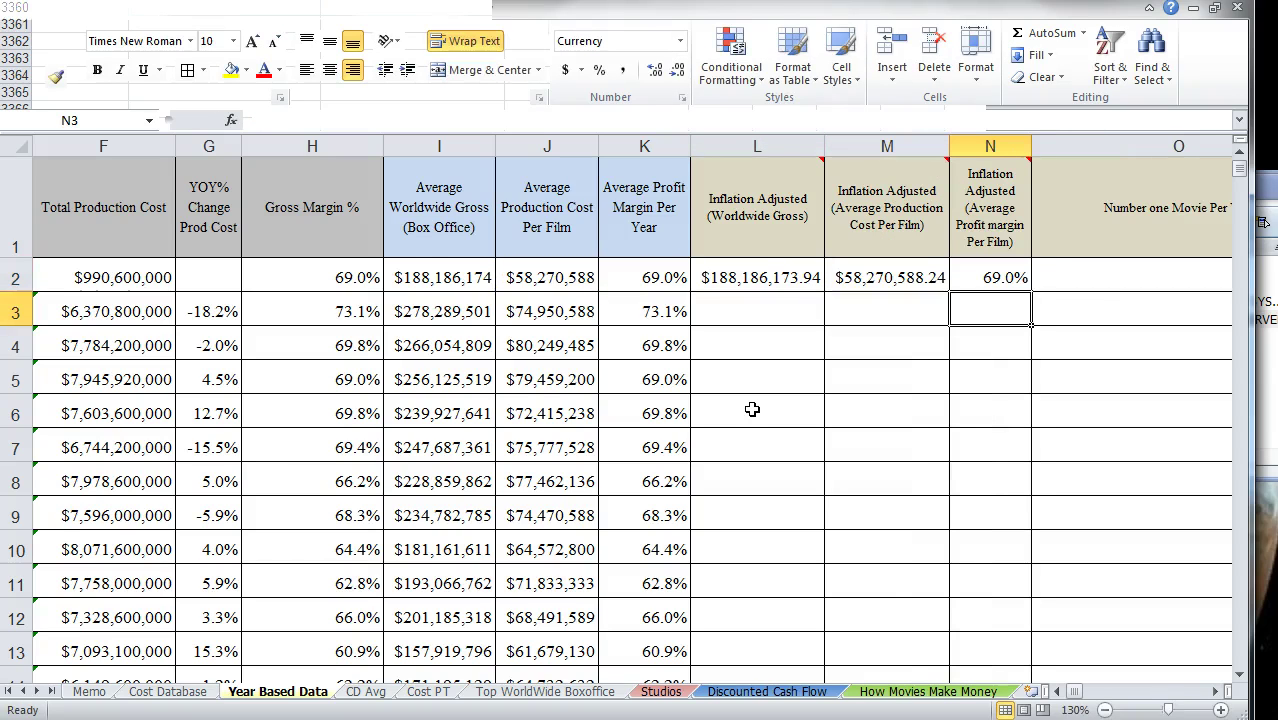
Step: Narrow columns B through H so the Year column and the inflation-adjusted columns fit on screen together
key("Left")
key("Left")
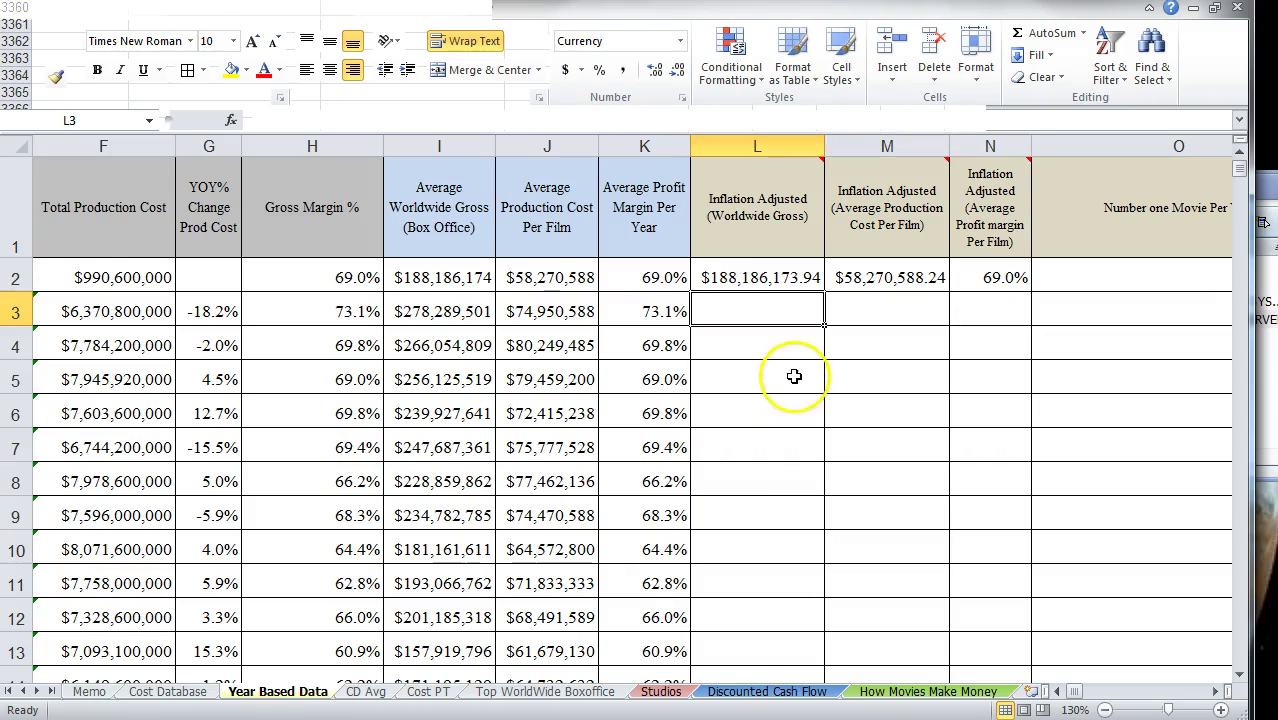
left_click_drag(348, 146, 30, 146)
left_click_drag(190, 146, 170, 176)
left_click_drag(276, 150, 140, 147)
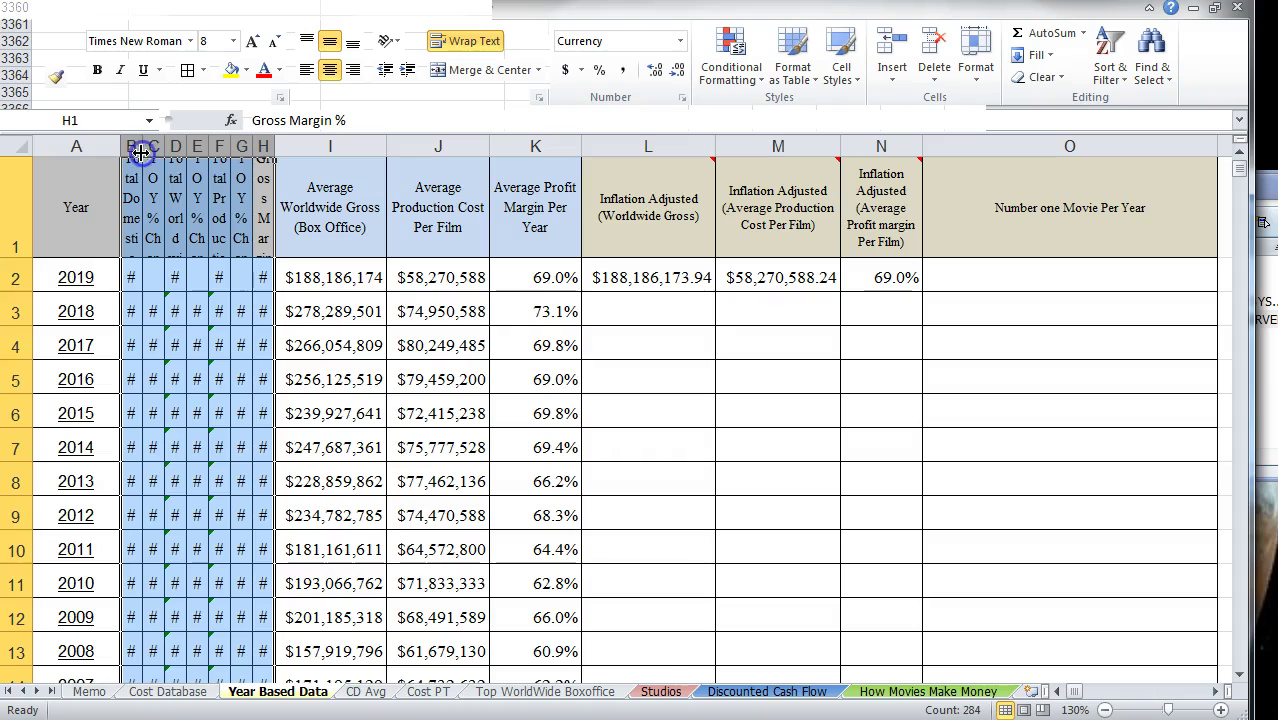
Step: Search the function list for fv and insert the FV function in cell L3
left_click(679, 312)
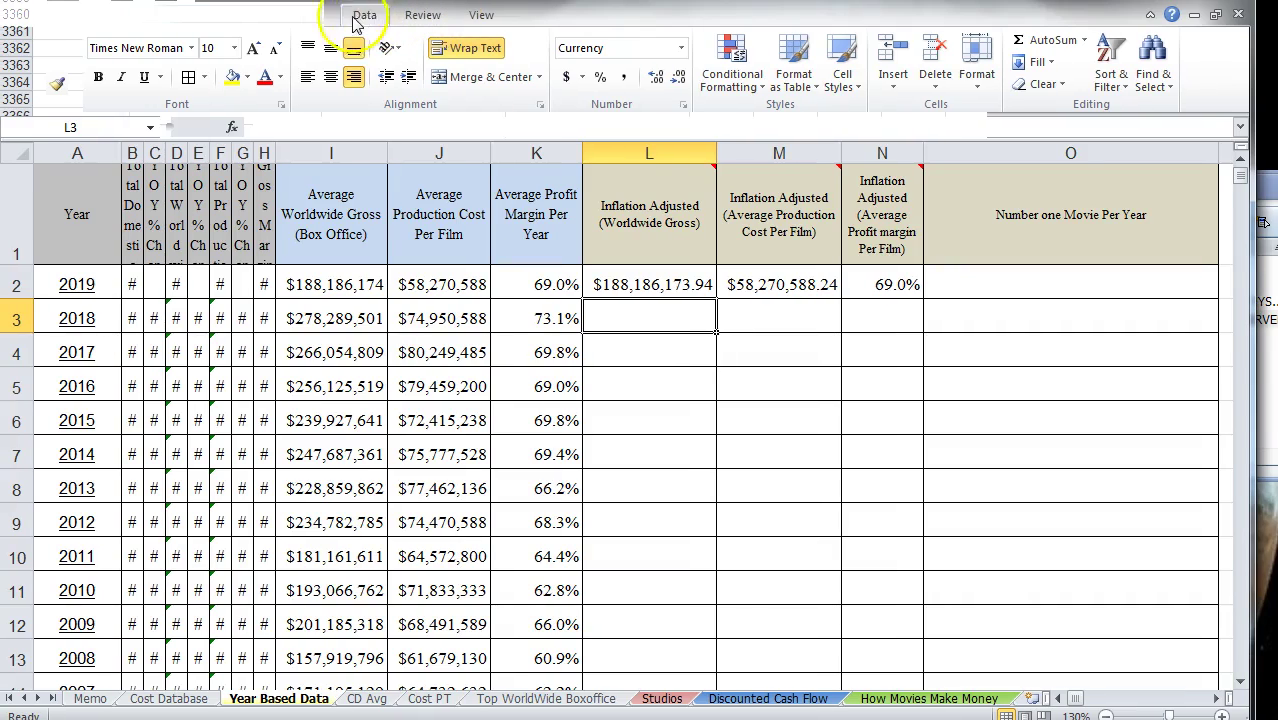
left_click(312, 15)
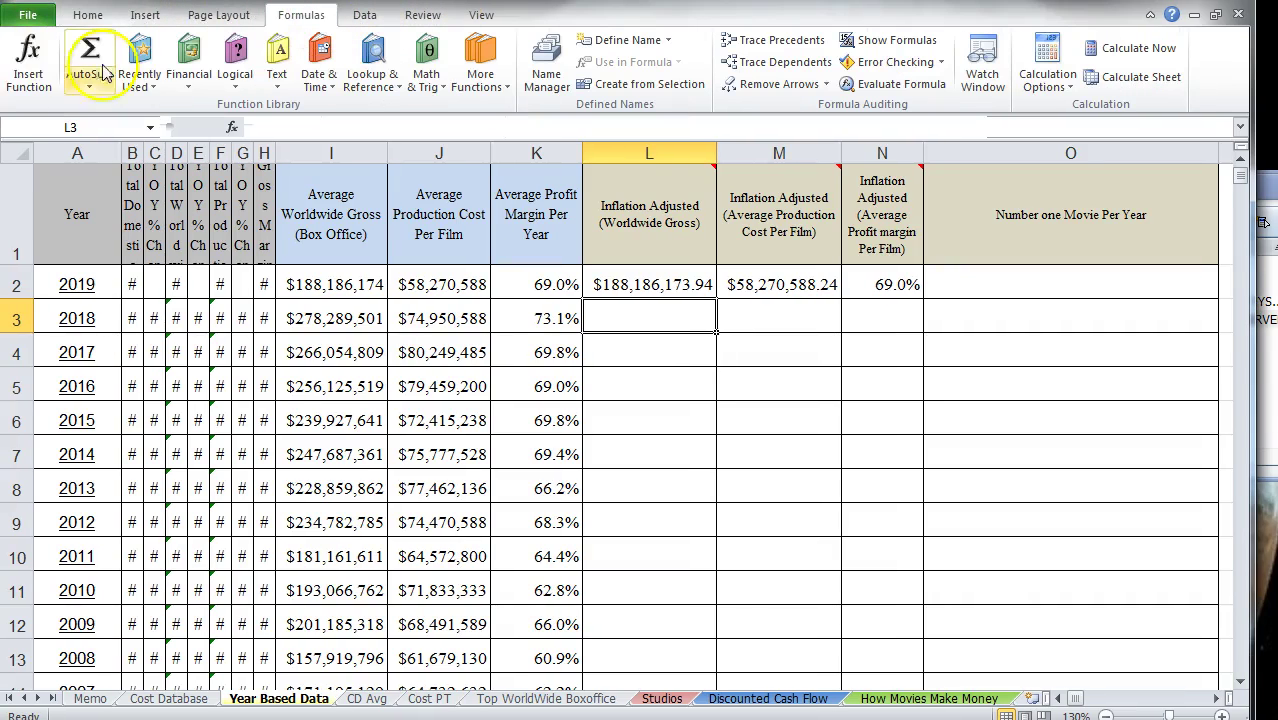
left_click(28, 58)
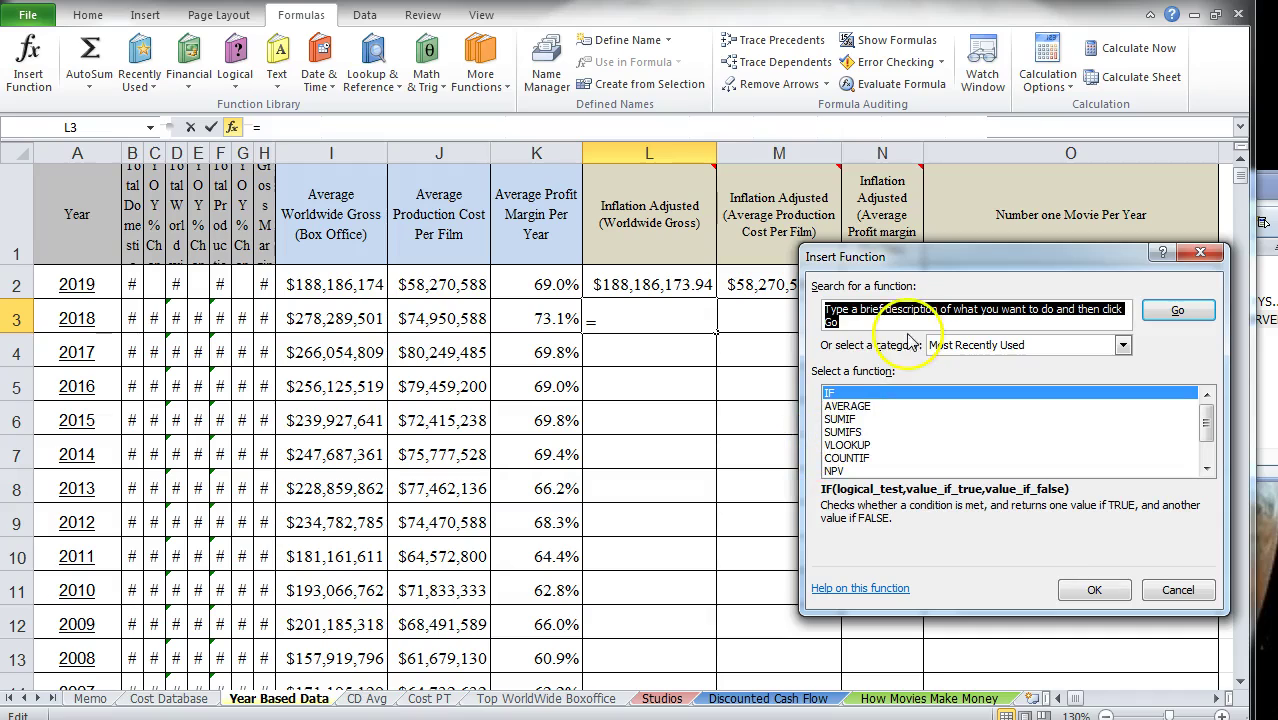
type("fv")
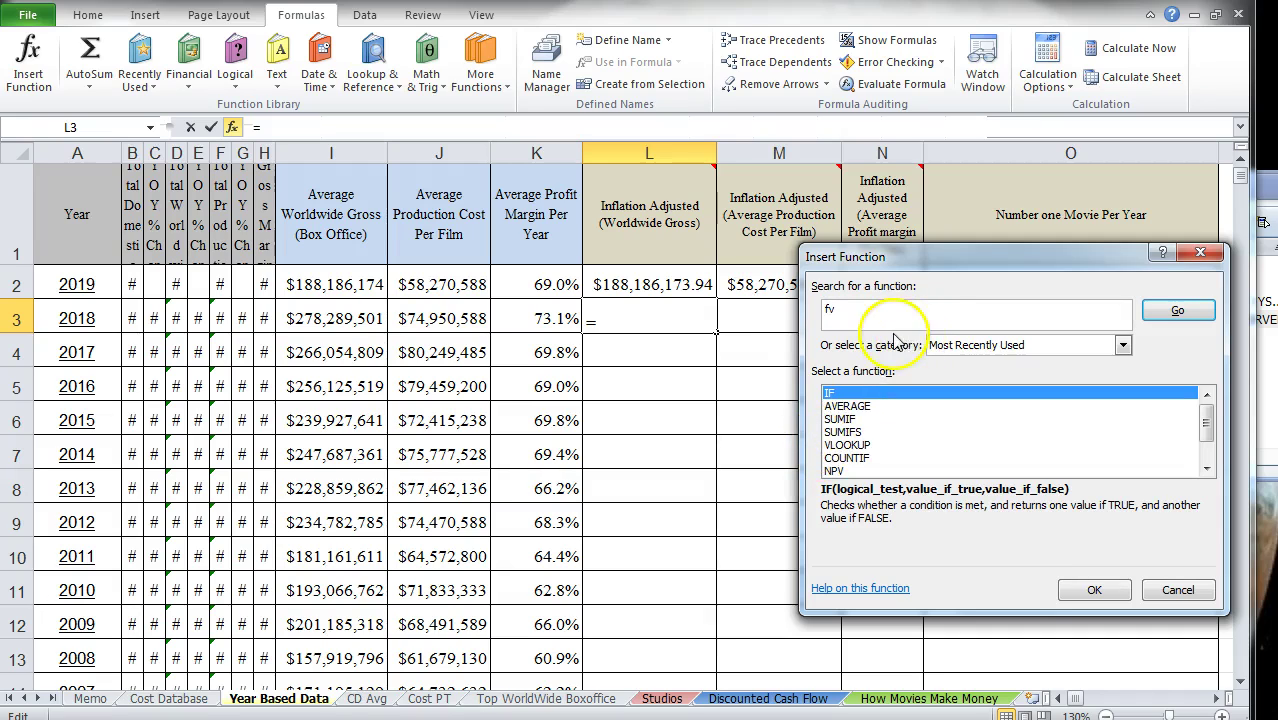
left_click(1180, 310)
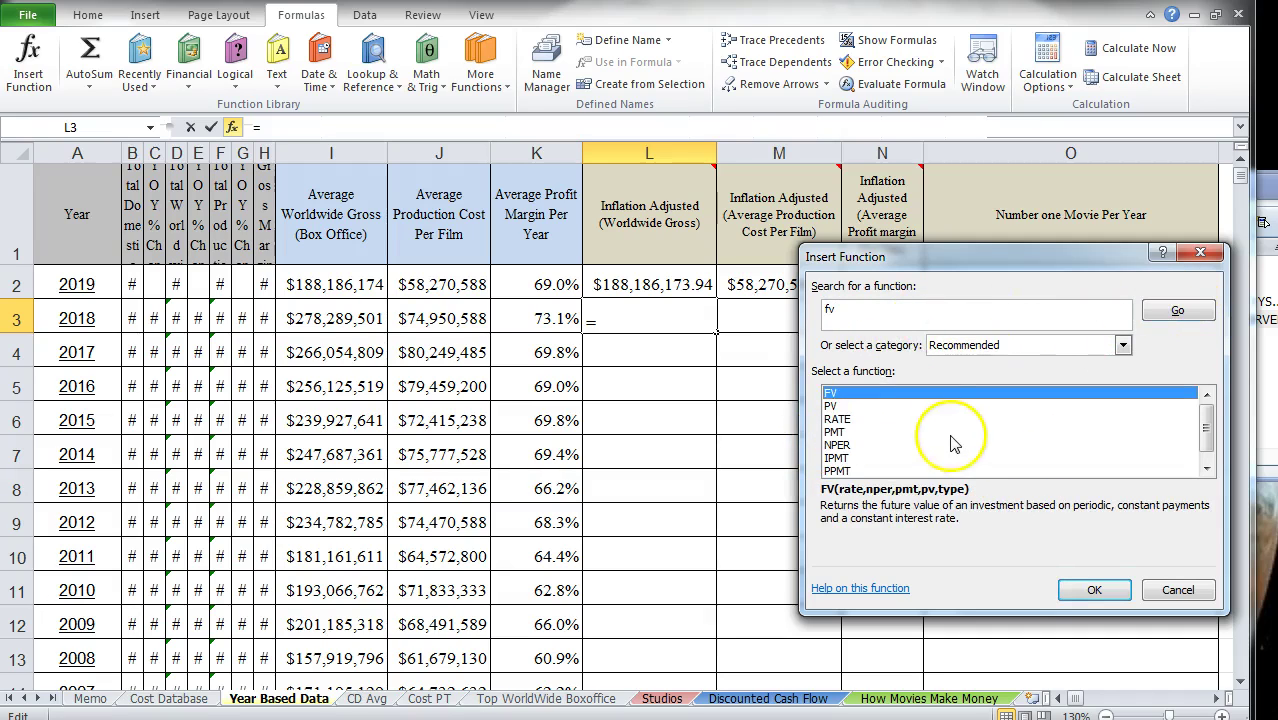
double_click(866, 392)
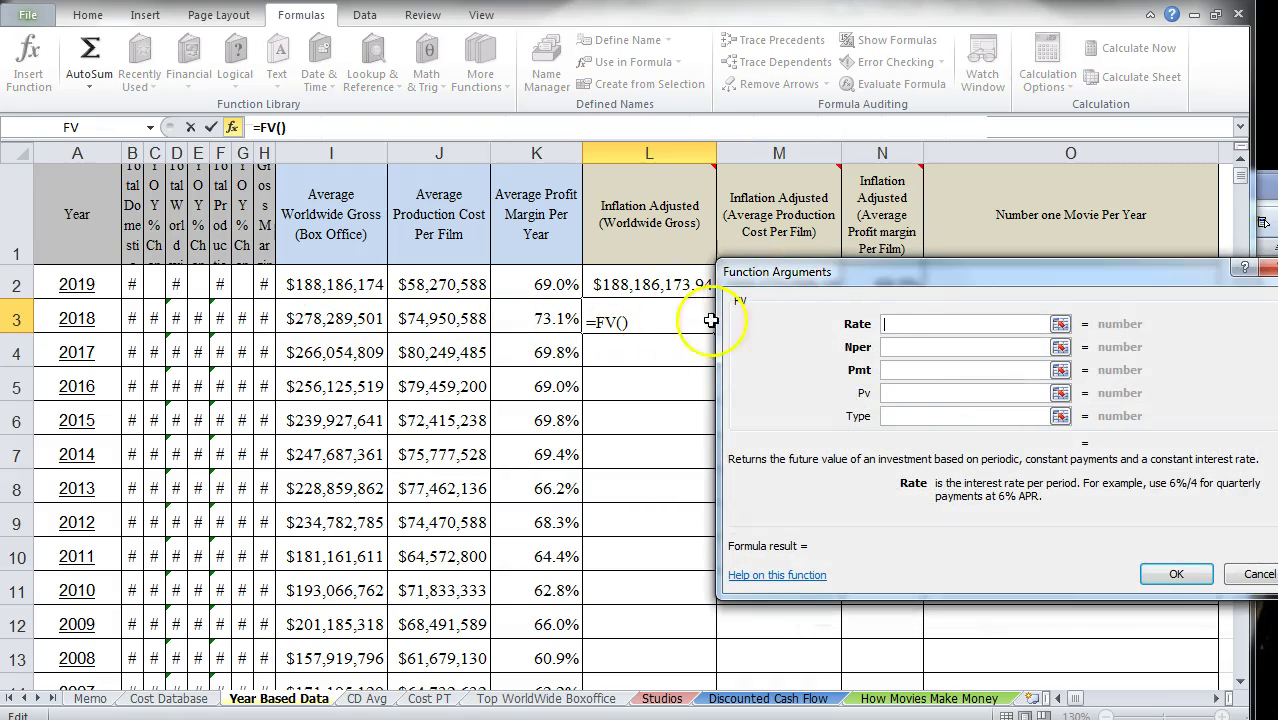
Step: Fill in the FV arguments for L3 with rate .03, Nper A2-A3 and Pv I3, and accept the formula
left_click(899, 346)
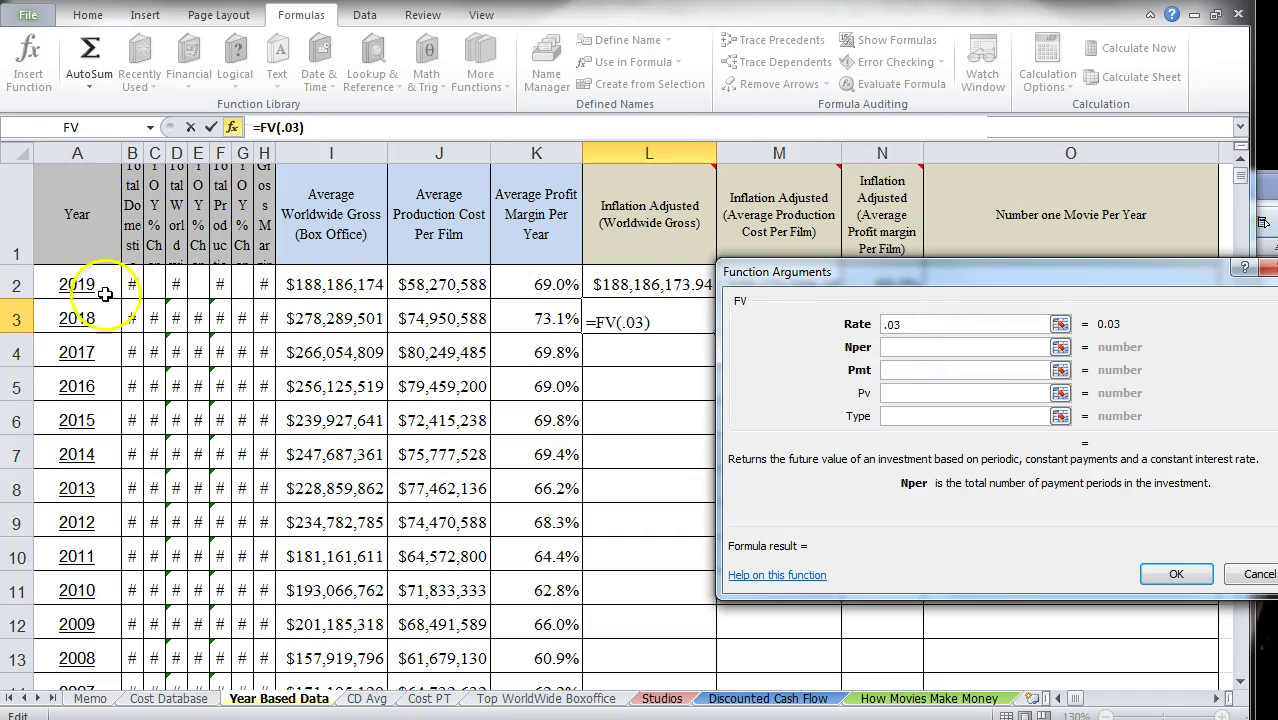
left_click(75, 285)
type("-")
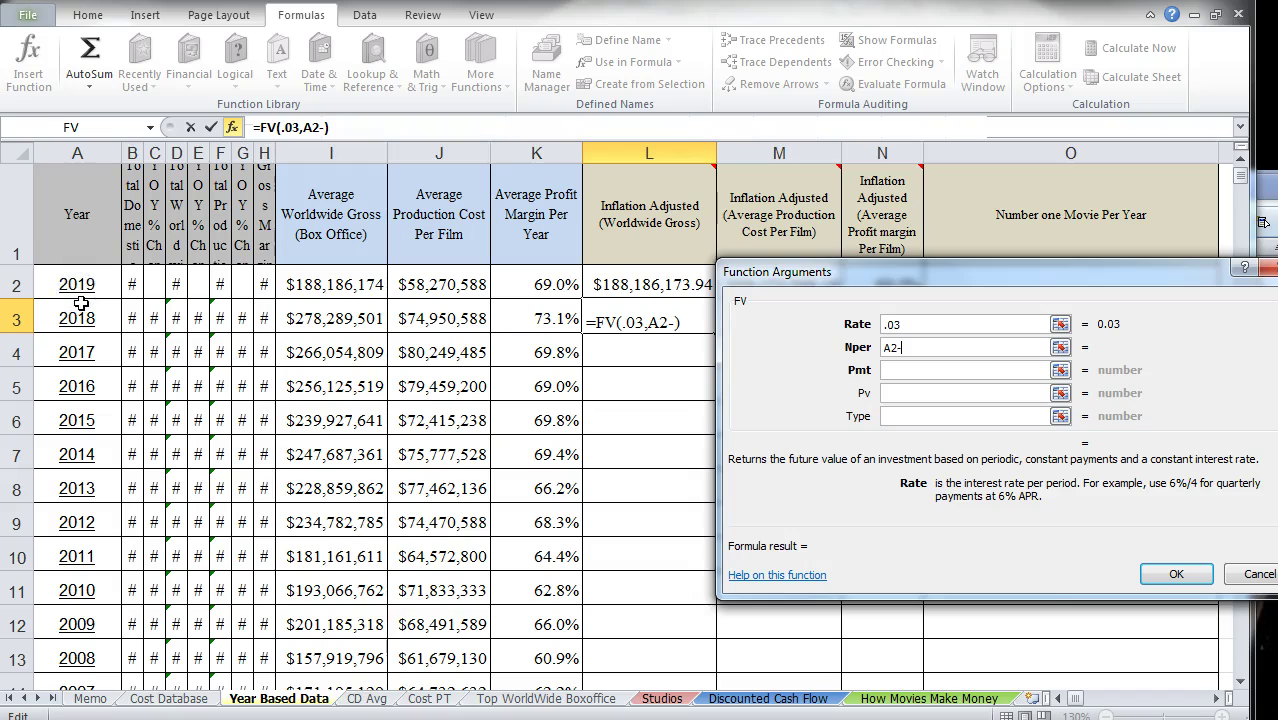
left_click(86, 323)
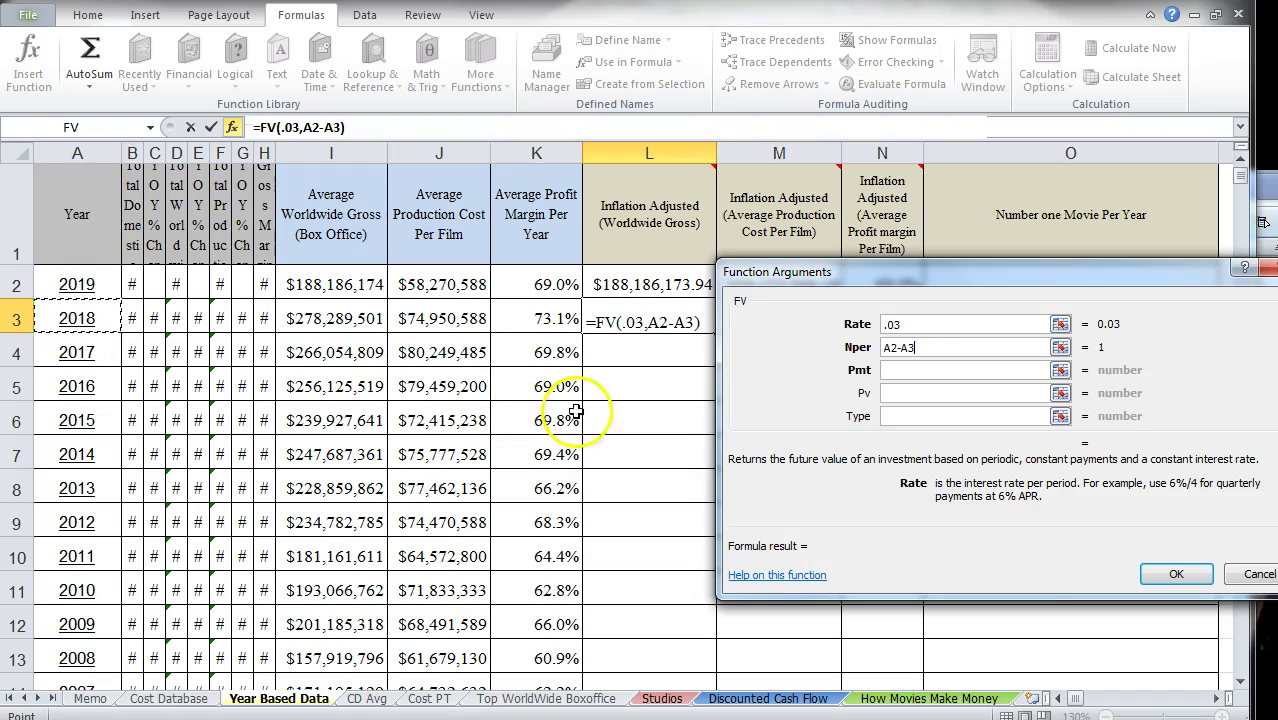
left_click(896, 396)
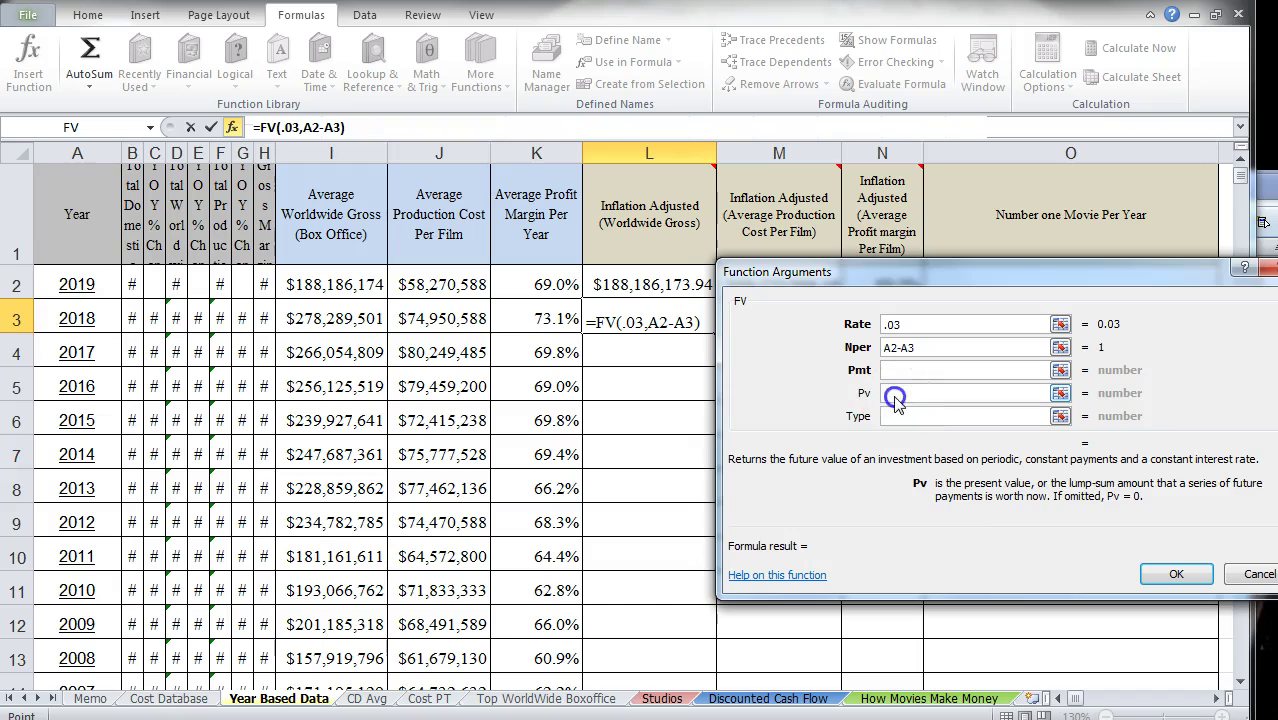
left_click(352, 320)
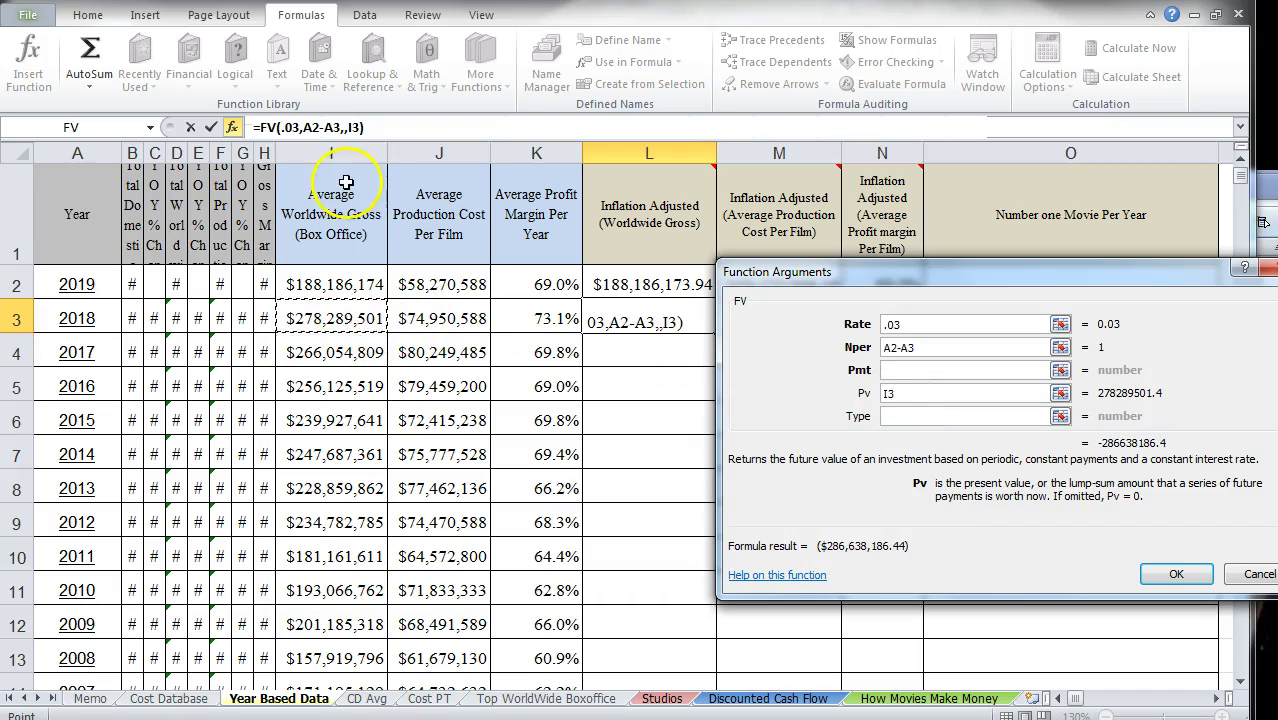
left_click(1170, 577)
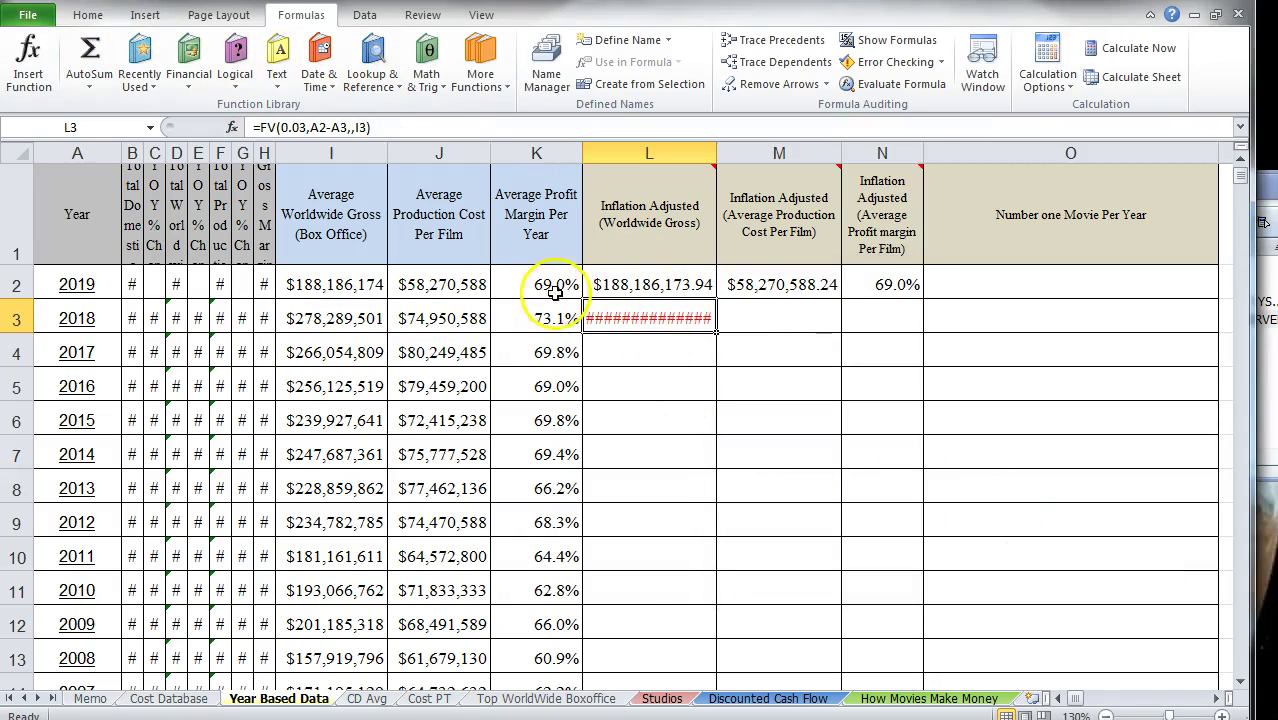
Step: Format the inflation-adjusted 2018 worldwide gross in L3 to show no decimal places
left_click(620, 285)
left_click(82, 15)
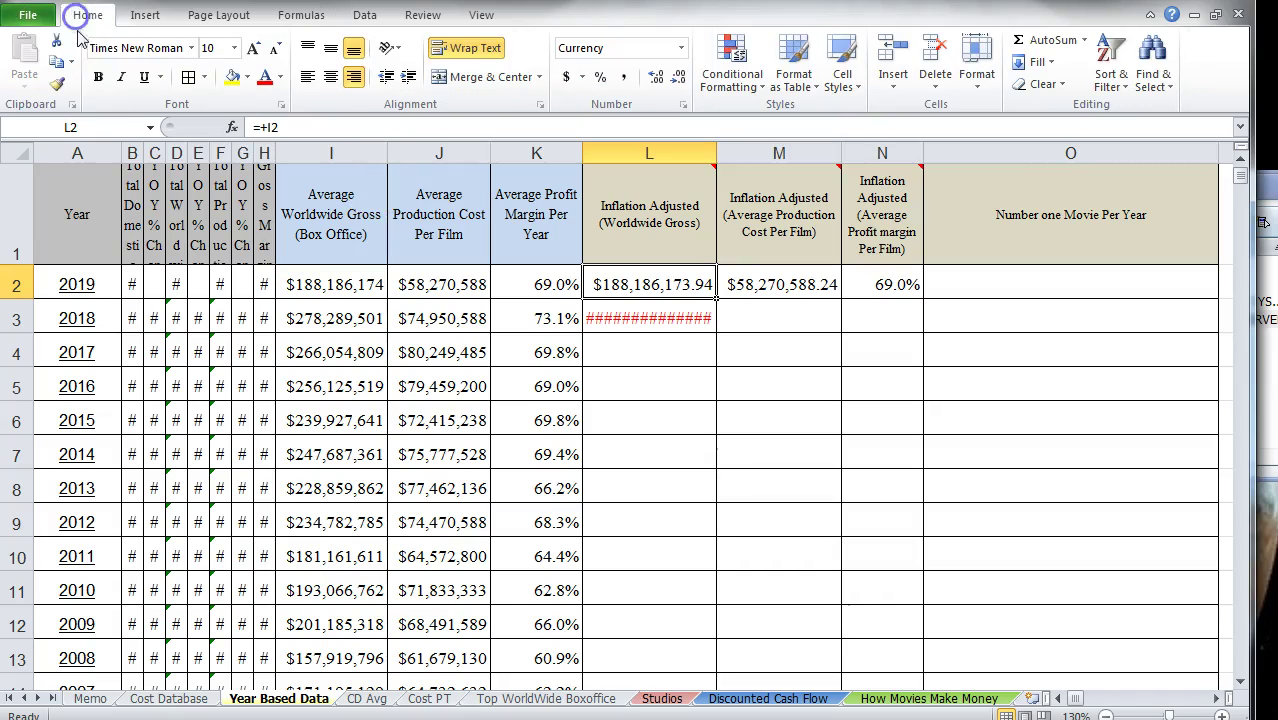
left_click(56, 84)
left_click(600, 311)
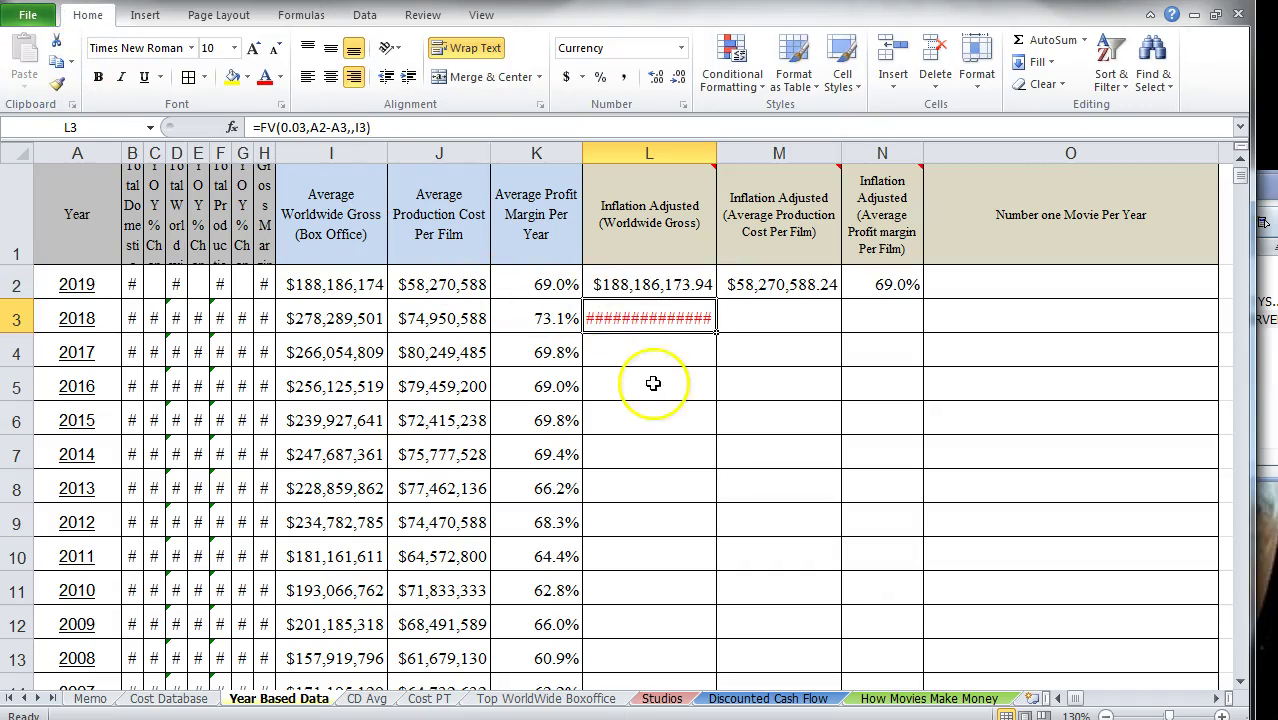
left_click(676, 79)
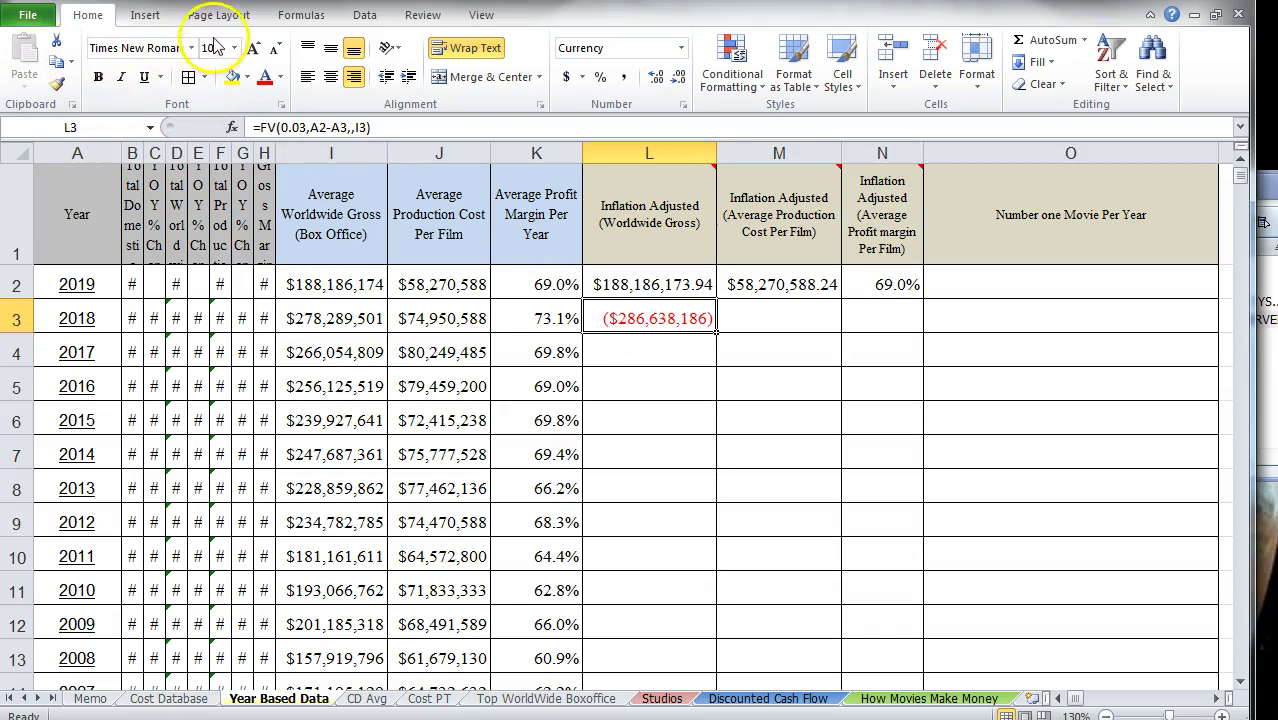
Step: Edit the FV function in L3 so its Pv argument is the negative reference -I3
left_click(301, 14)
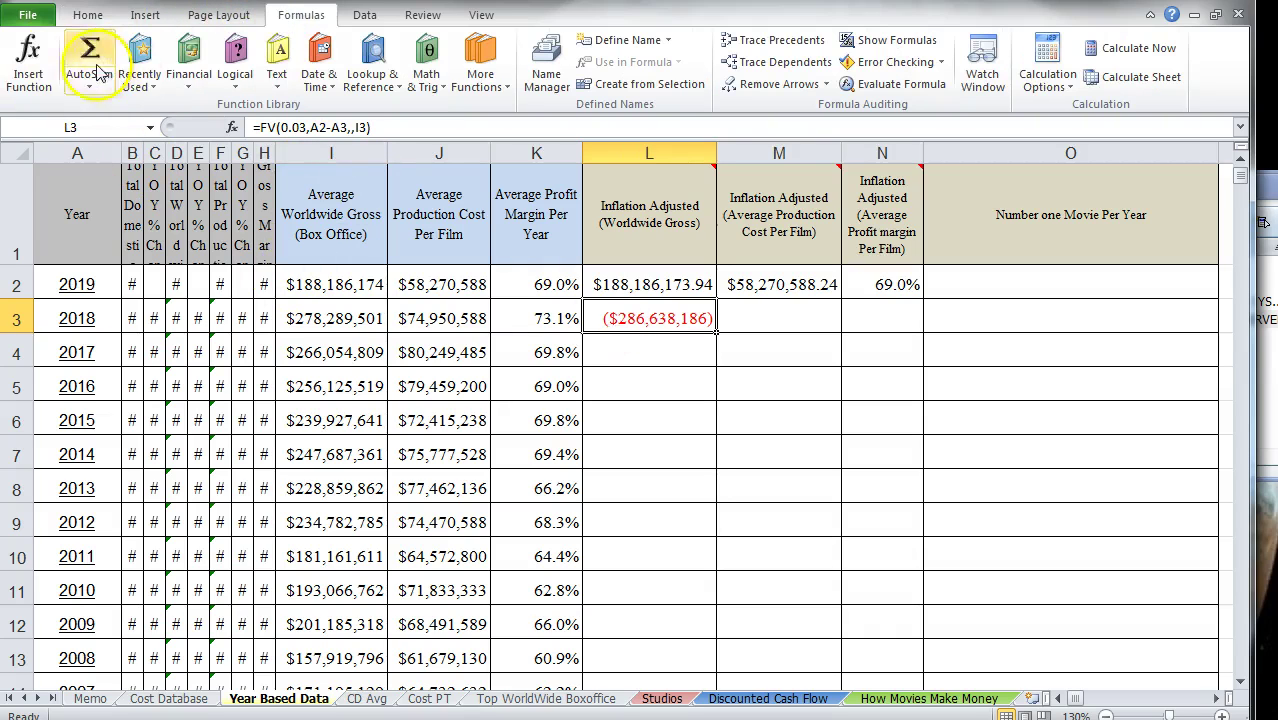
left_click(28, 58)
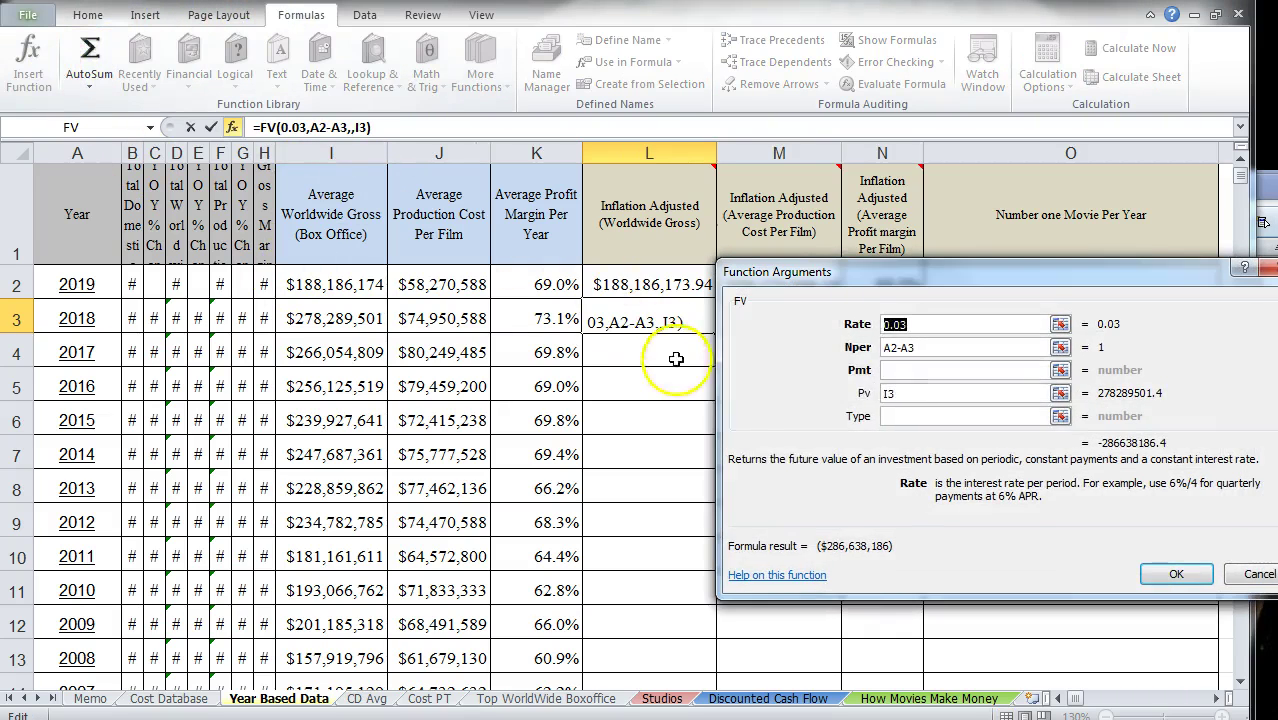
left_click(886, 395)
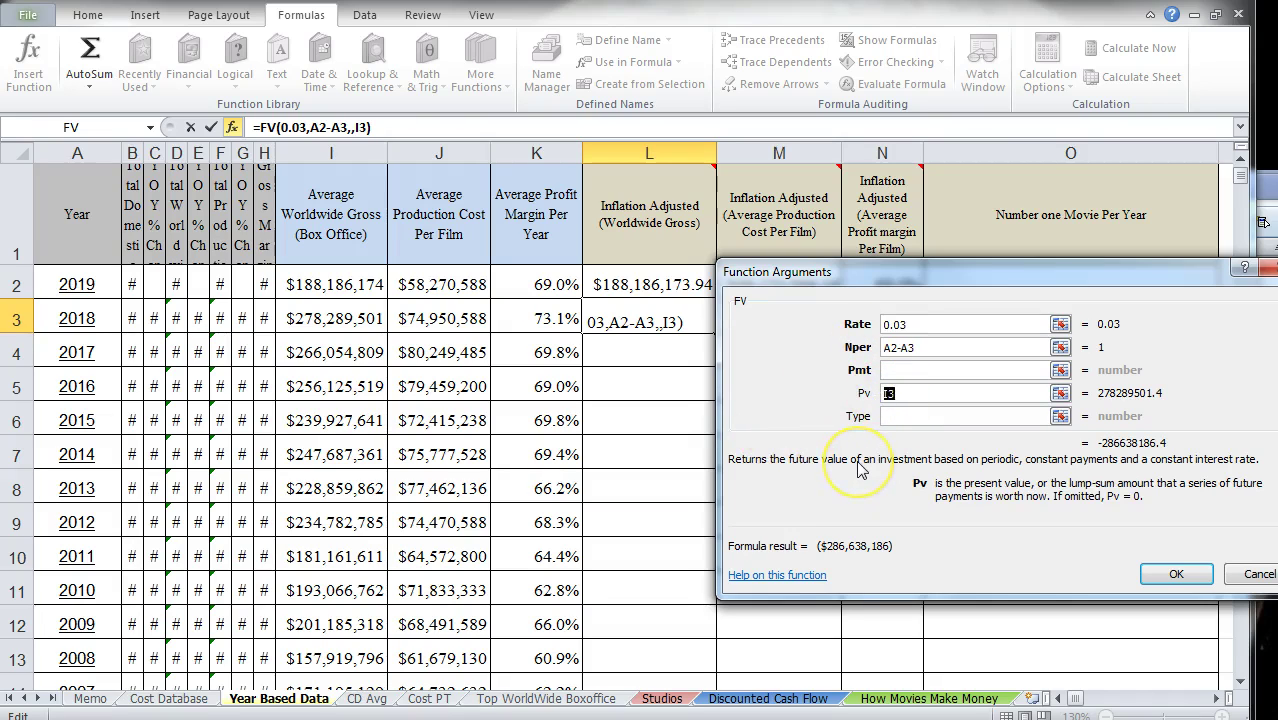
type("-")
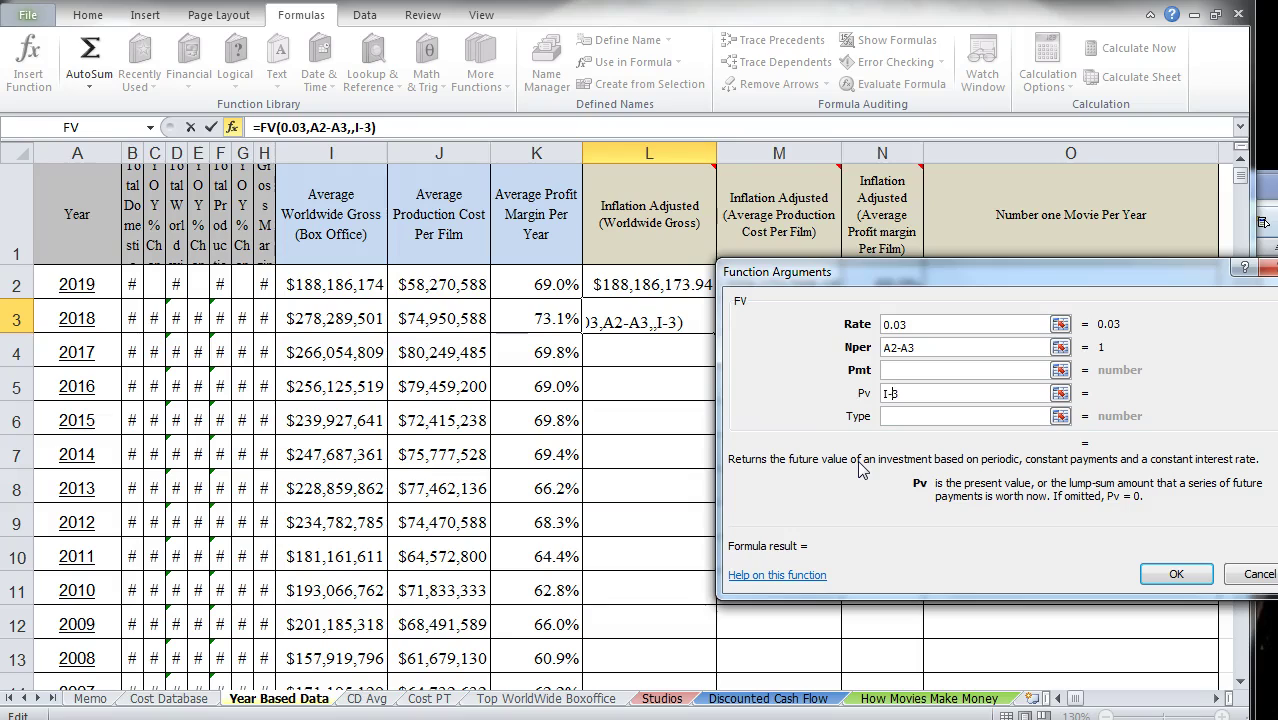
key("BackSpace")
type("-")
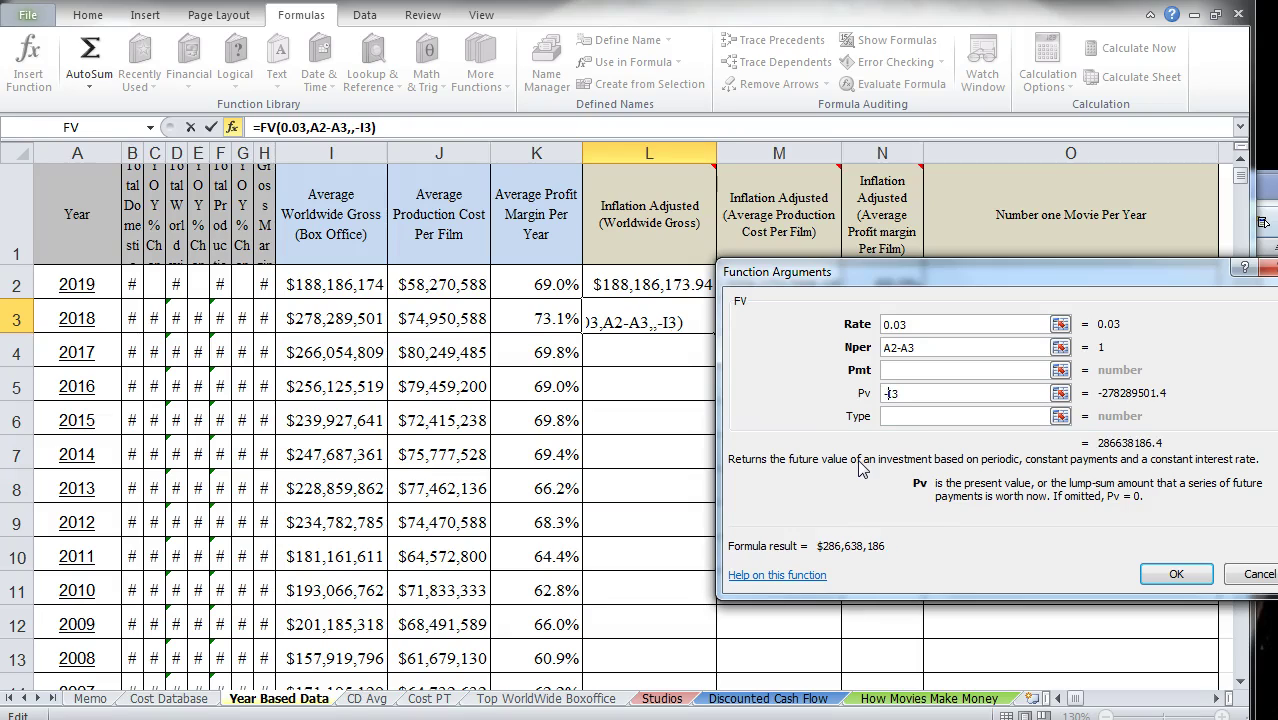
left_click(903, 408)
left_click(1158, 573)
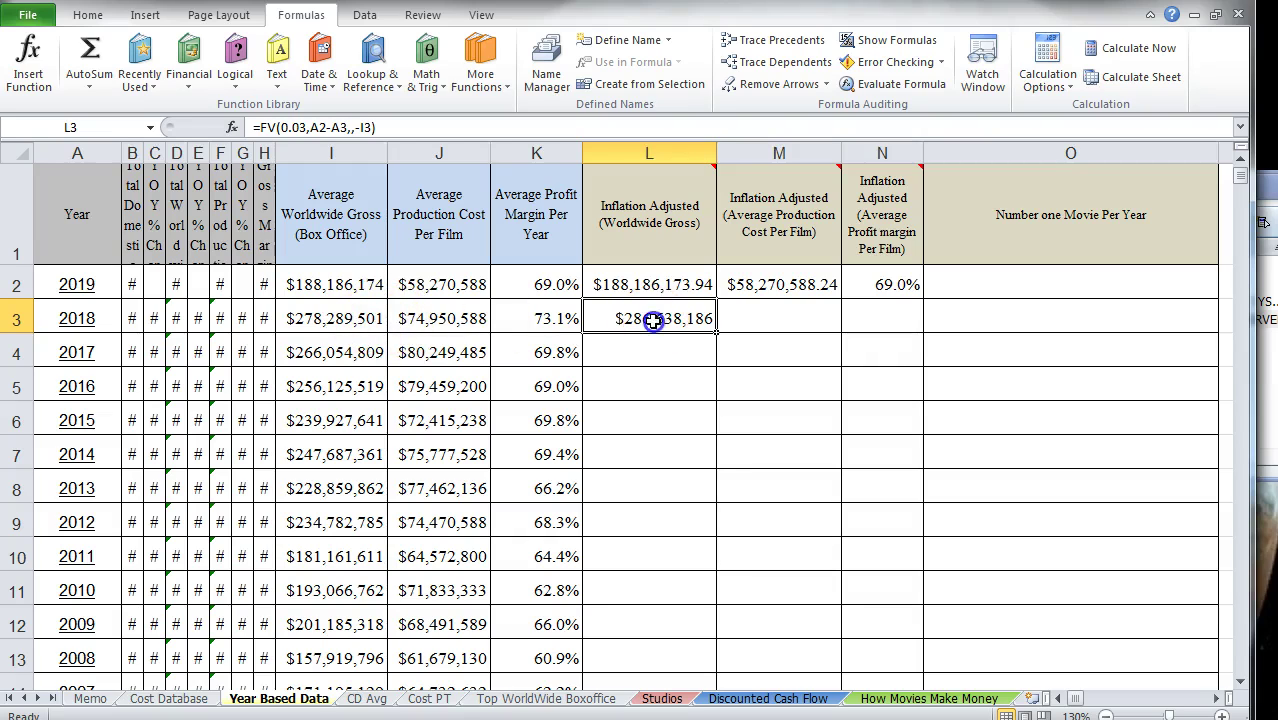
Step: Fill the FV formula from L3 down the inflation-adjusted worldwide gross column with its relative year references
left_click(720, 332)
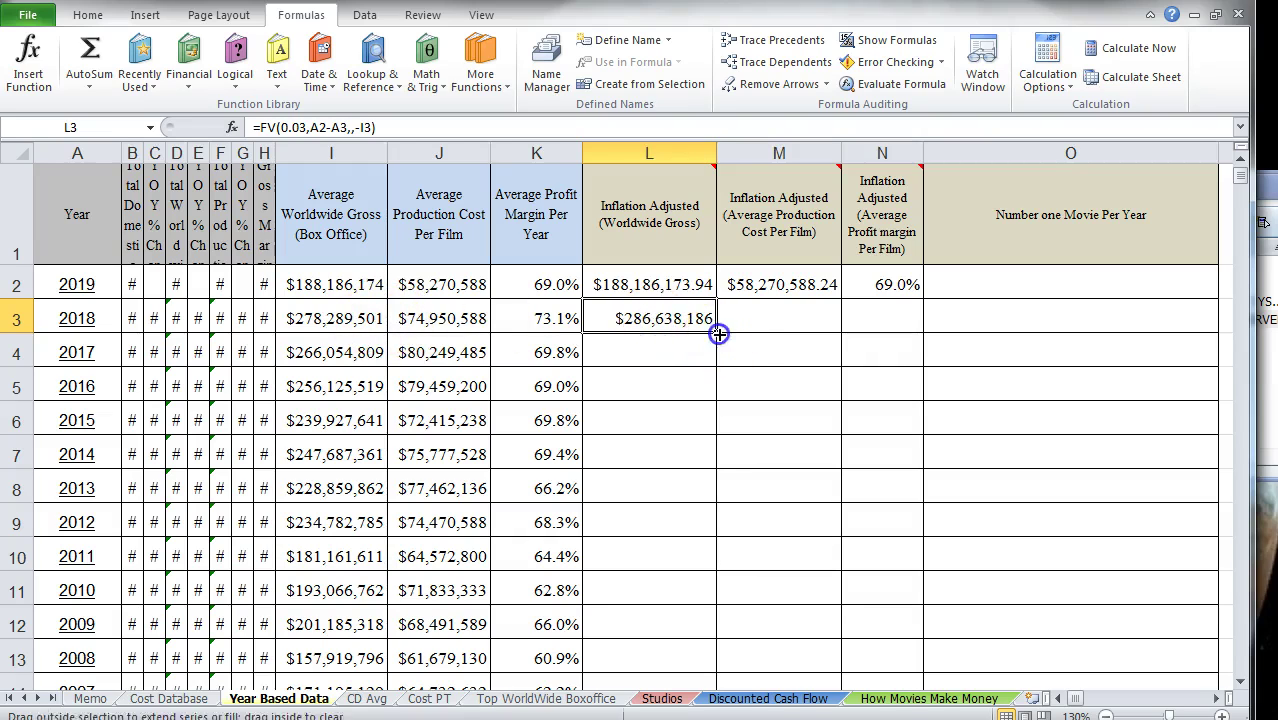
double_click(718, 332)
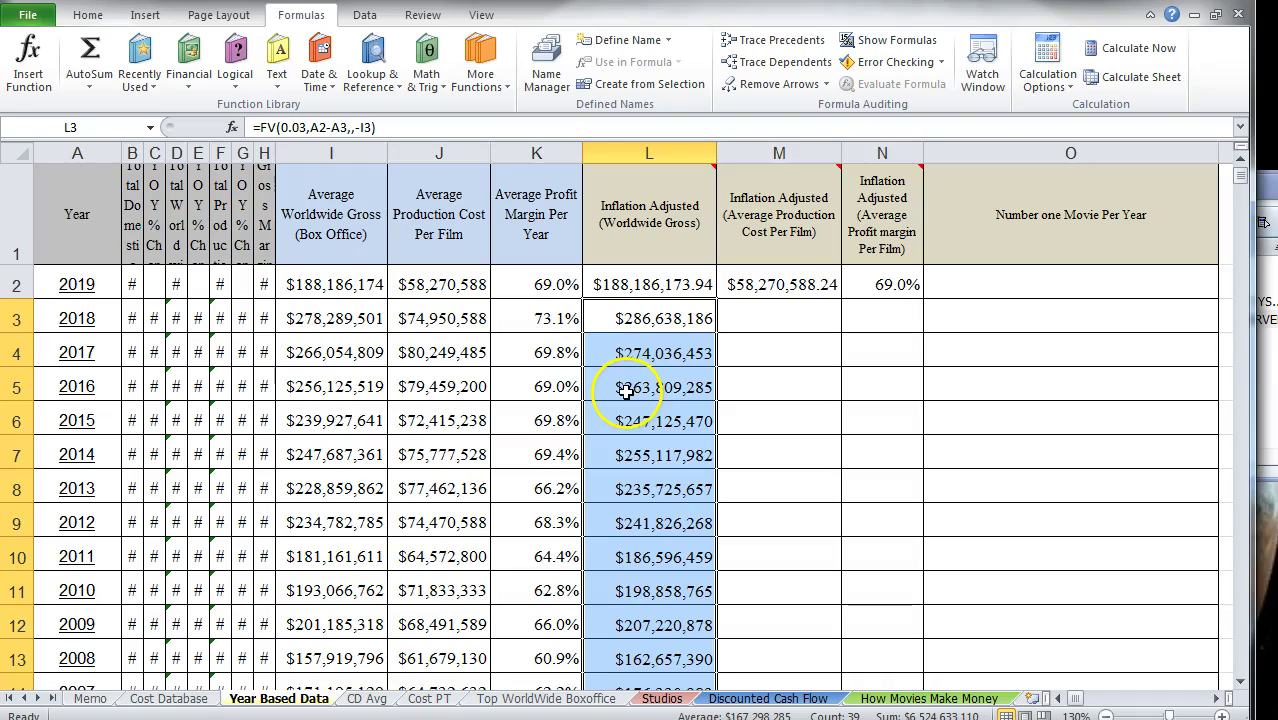
scroll(625, 378, "down", 12)
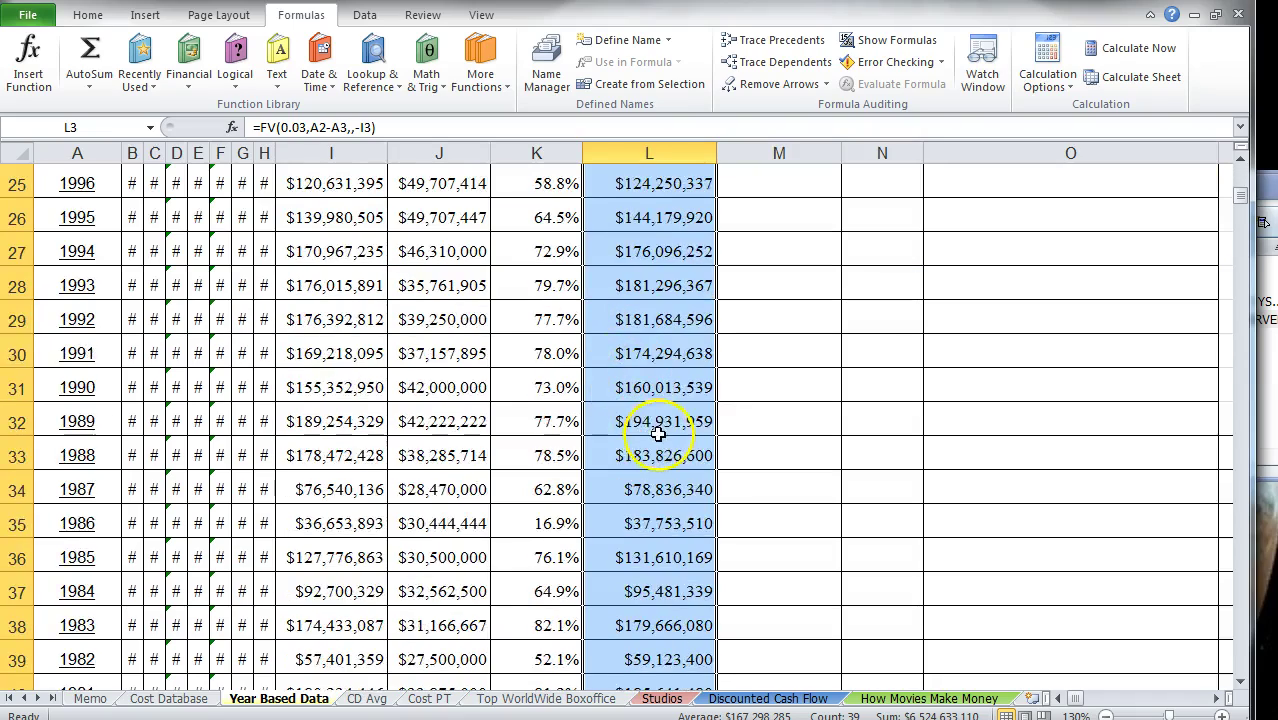
scroll(650, 403, "up", 12)
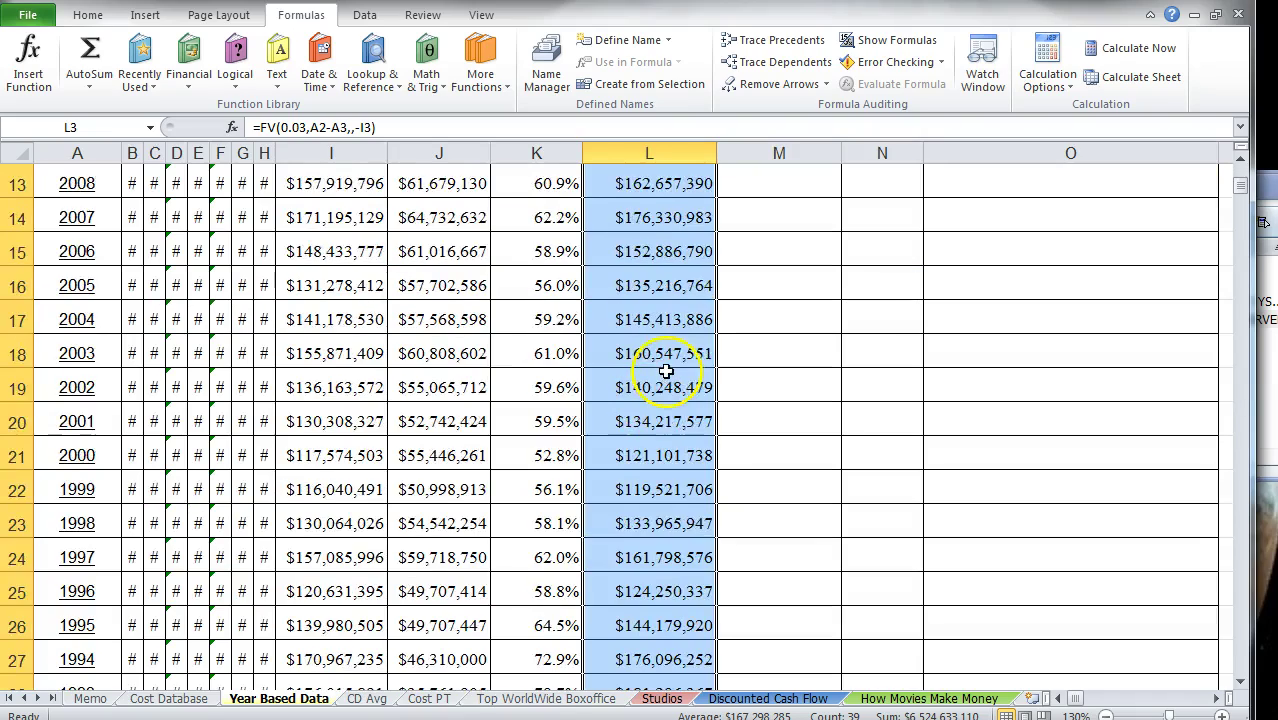
Step: Inspect the FV arguments in L4 to check which year cells its Nper argument references
left_click(627, 318)
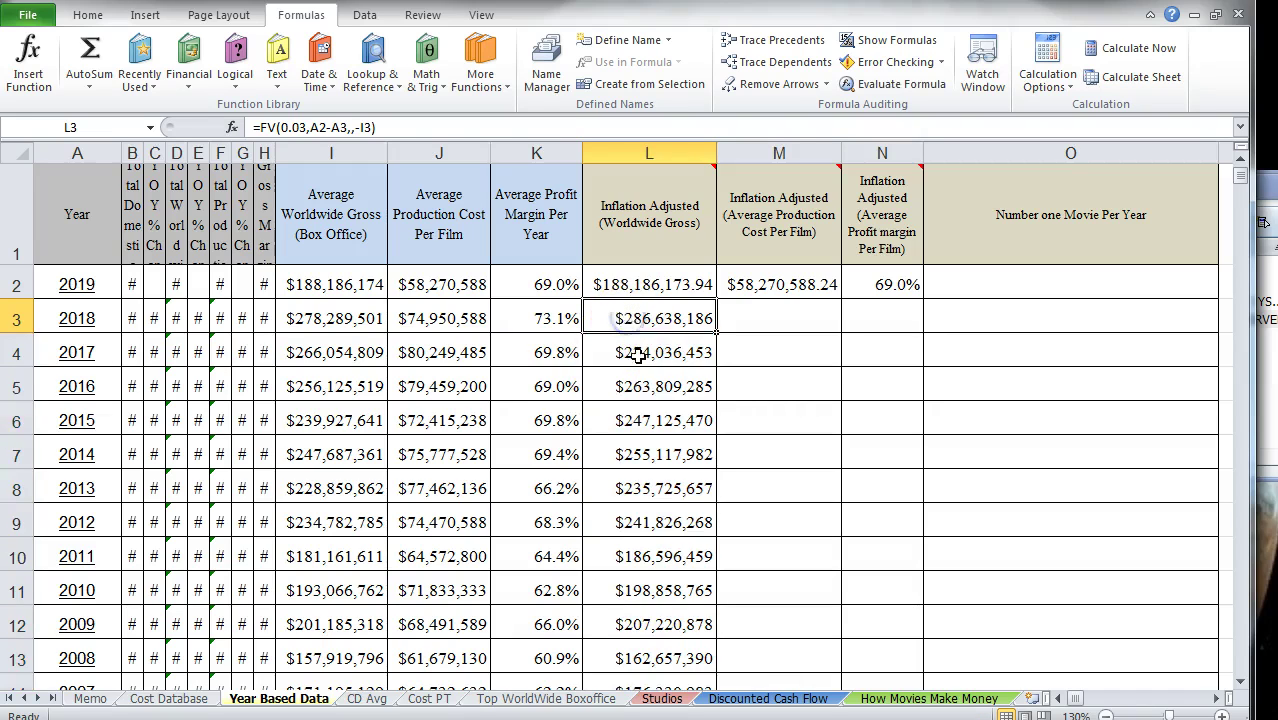
left_click(630, 354)
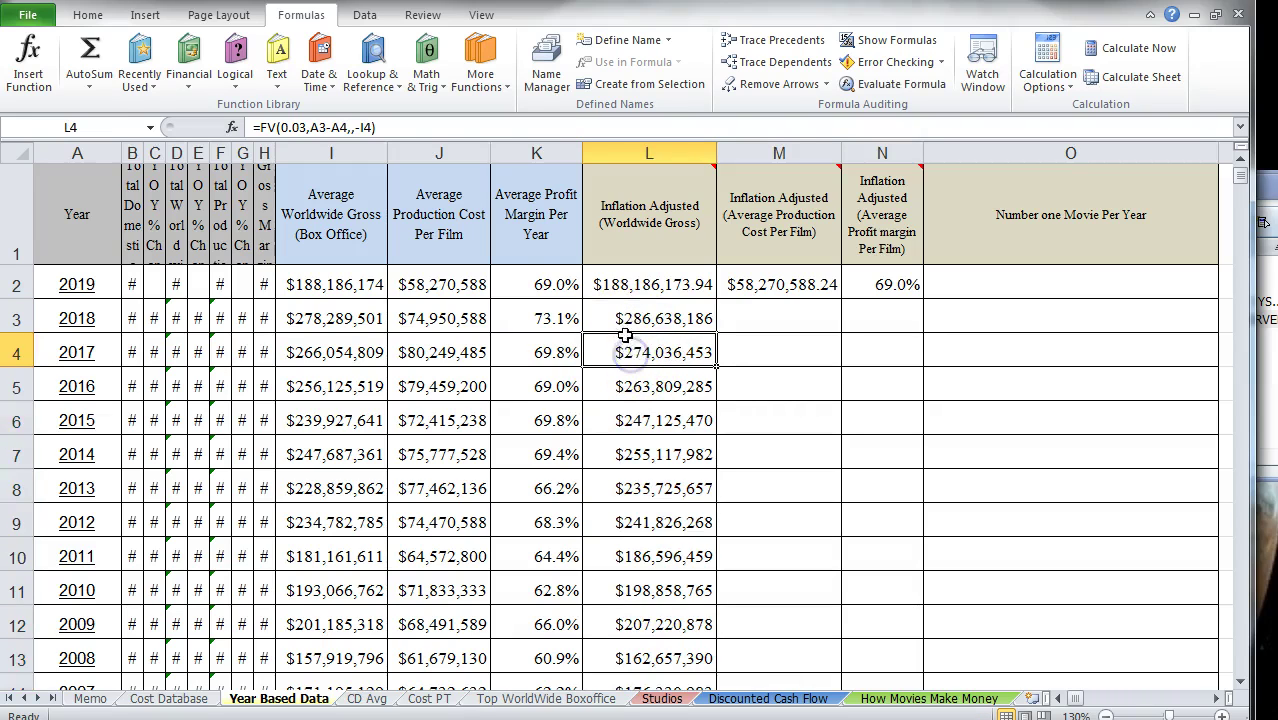
left_click(28, 62)
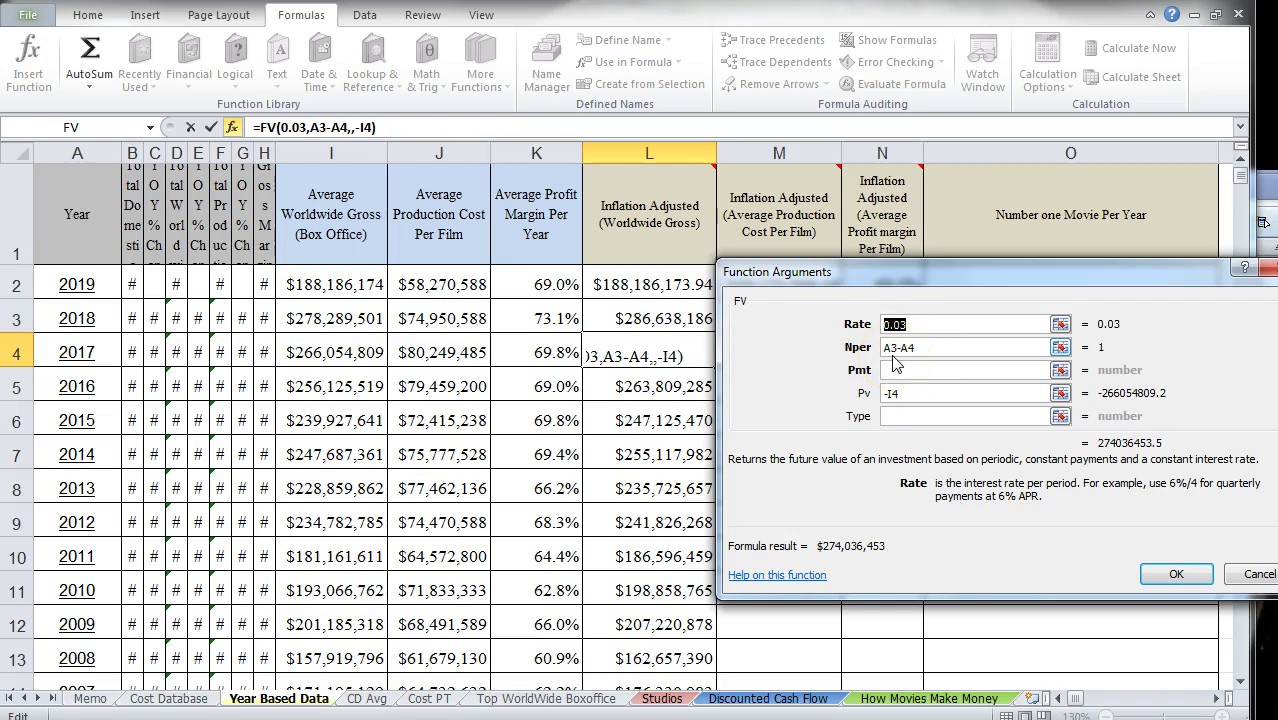
left_click(642, 319)
key("Return")
Step: Make the A2 reference absolute in the Nper argument of L3's FV function, so it reads $A$2-A3
left_click(642, 319)
left_click(38, 68)
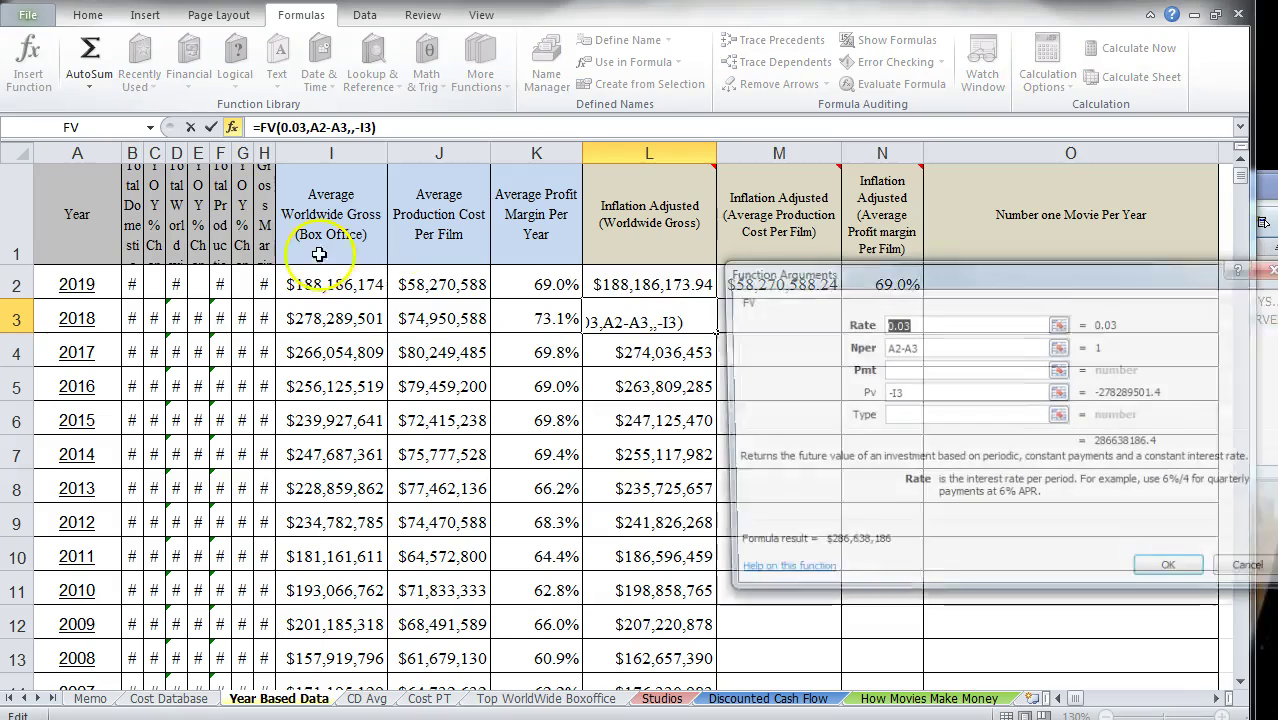
left_click(885, 347)
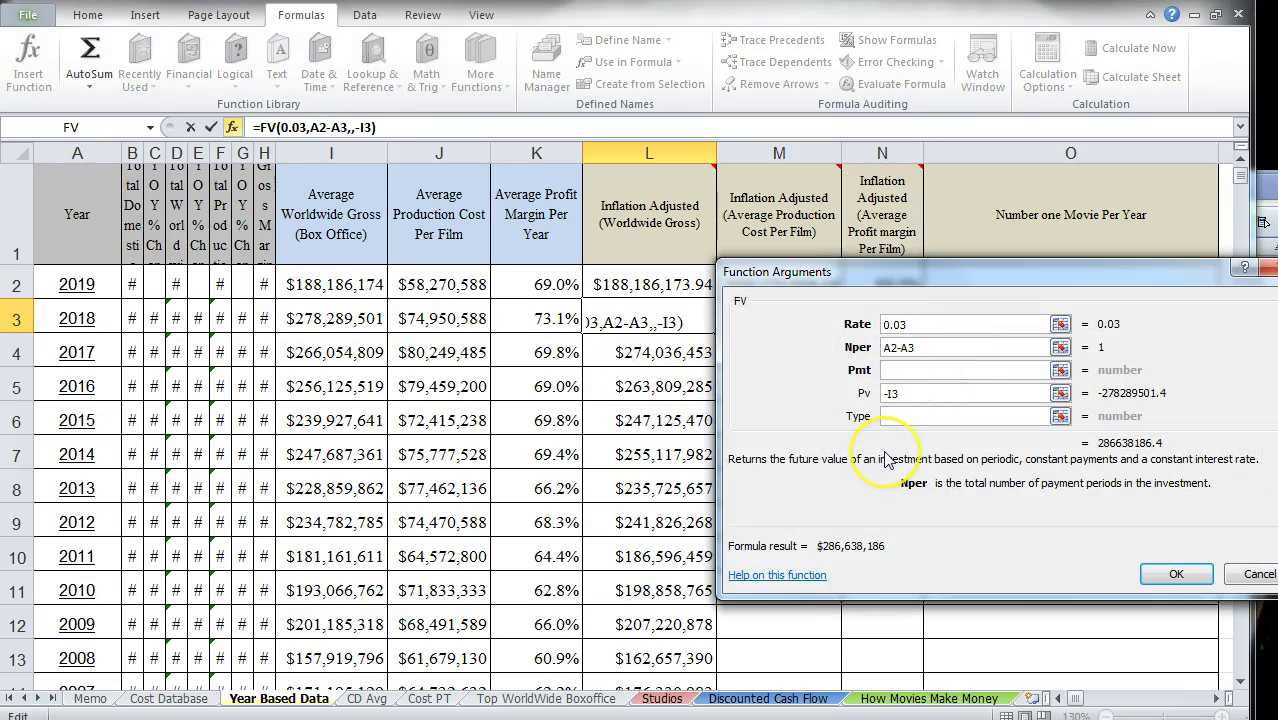
key("F4")
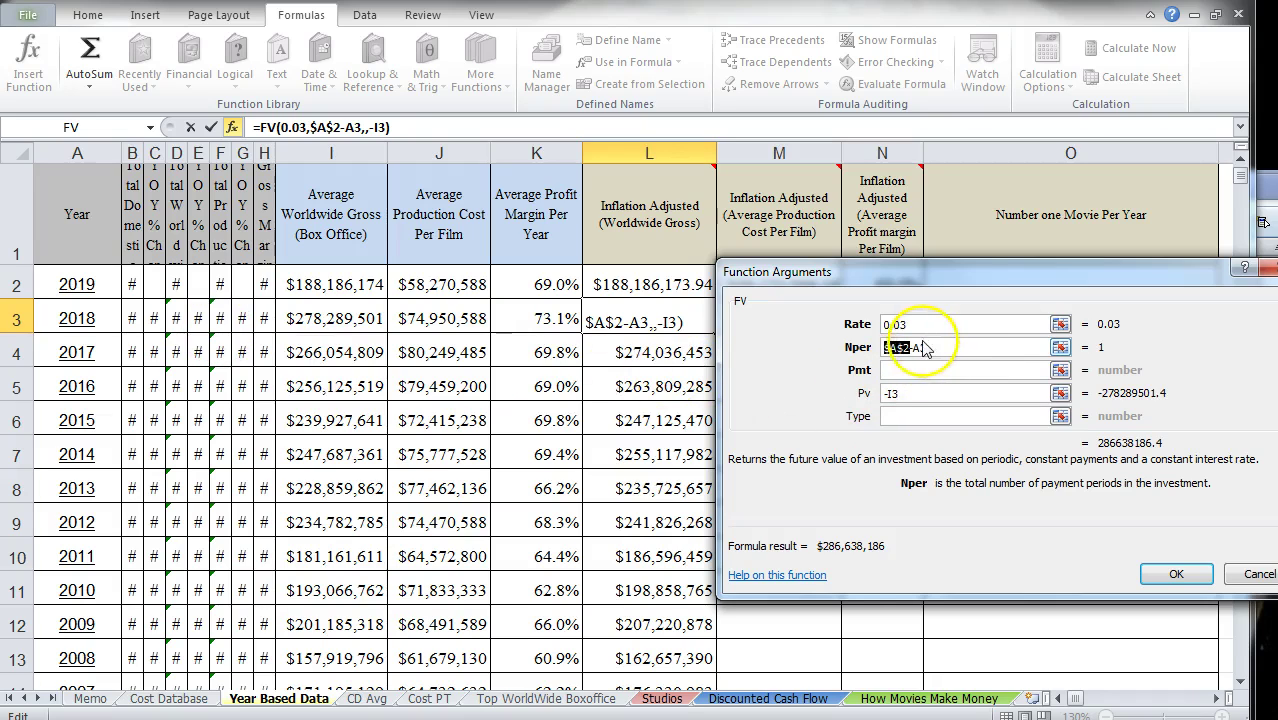
left_click(1172, 572)
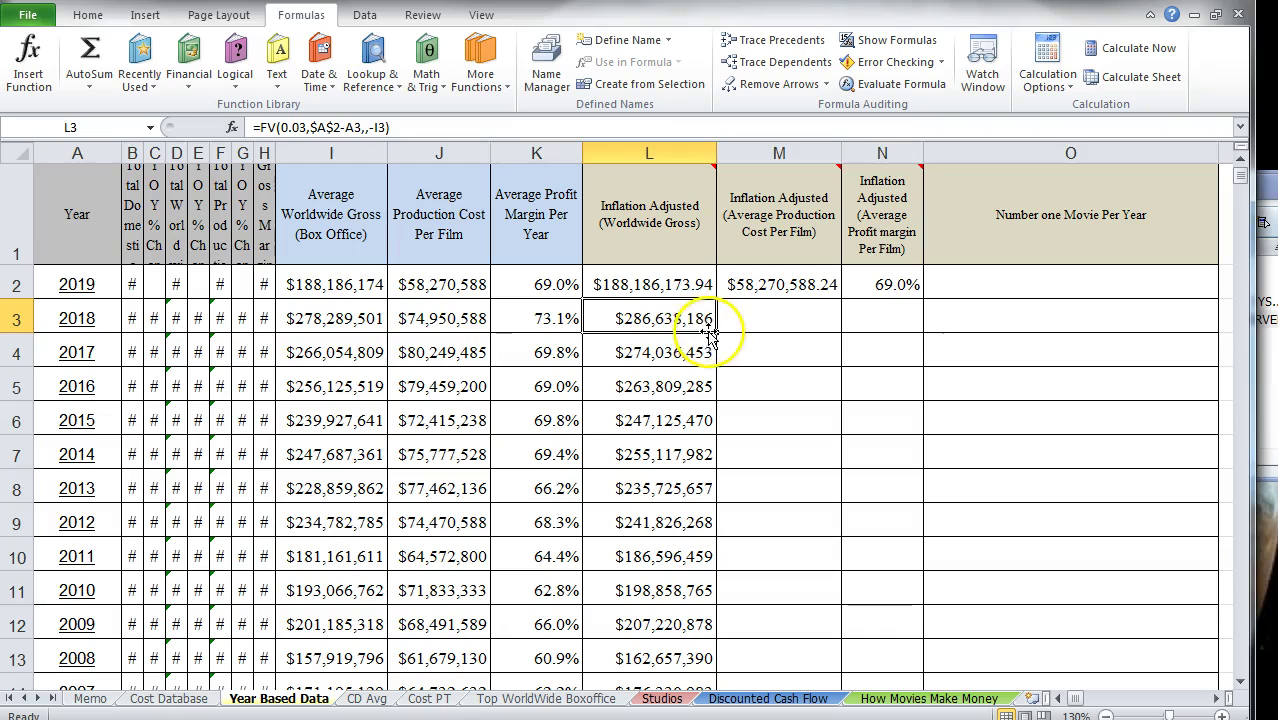
Step: Fill the corrected FV formula from L3 down column L to the 1980 row and check the formula in L41
scroll(727, 493, "down", 9)
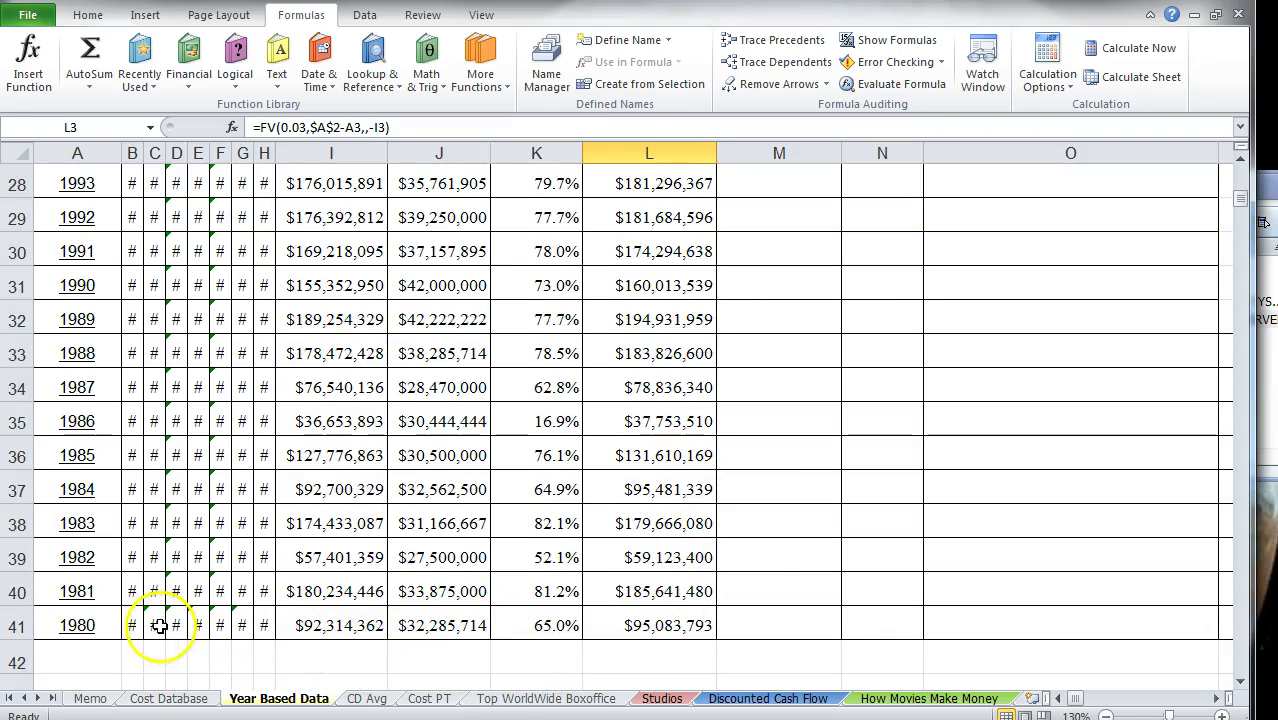
scroll(648, 600, "up", 9)
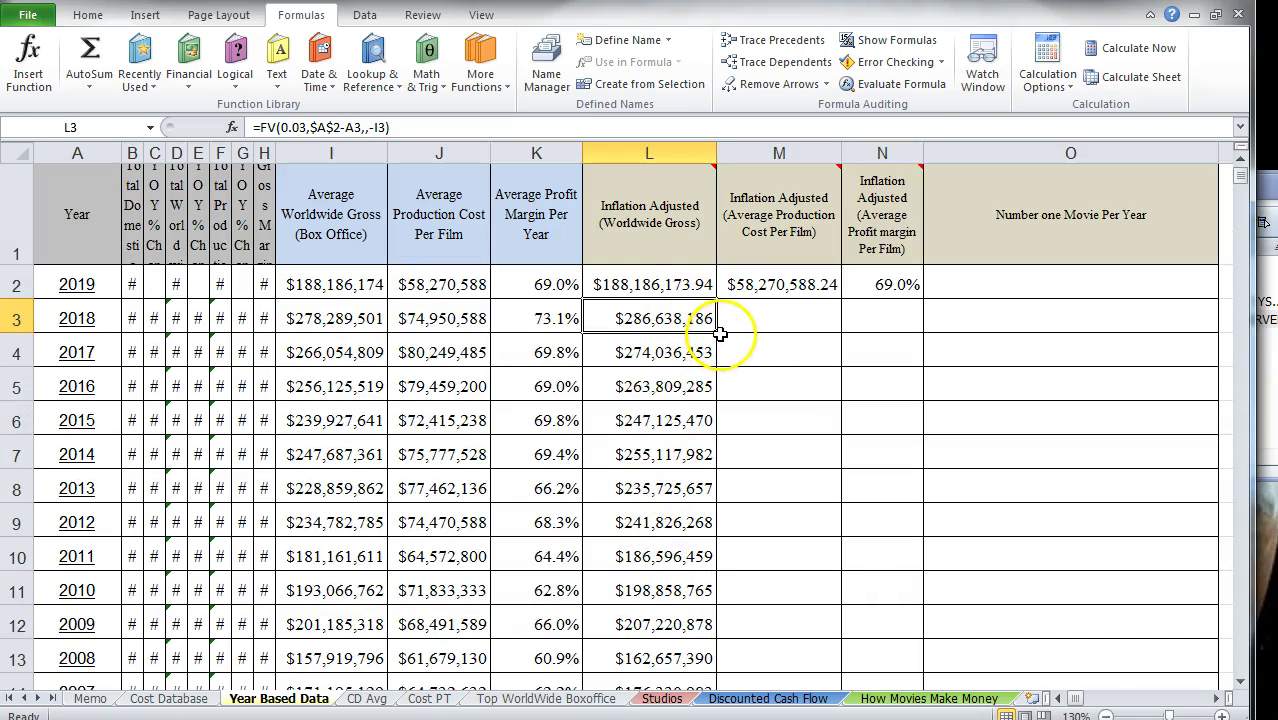
double_click(719, 331)
scroll(694, 440, "down", 11)
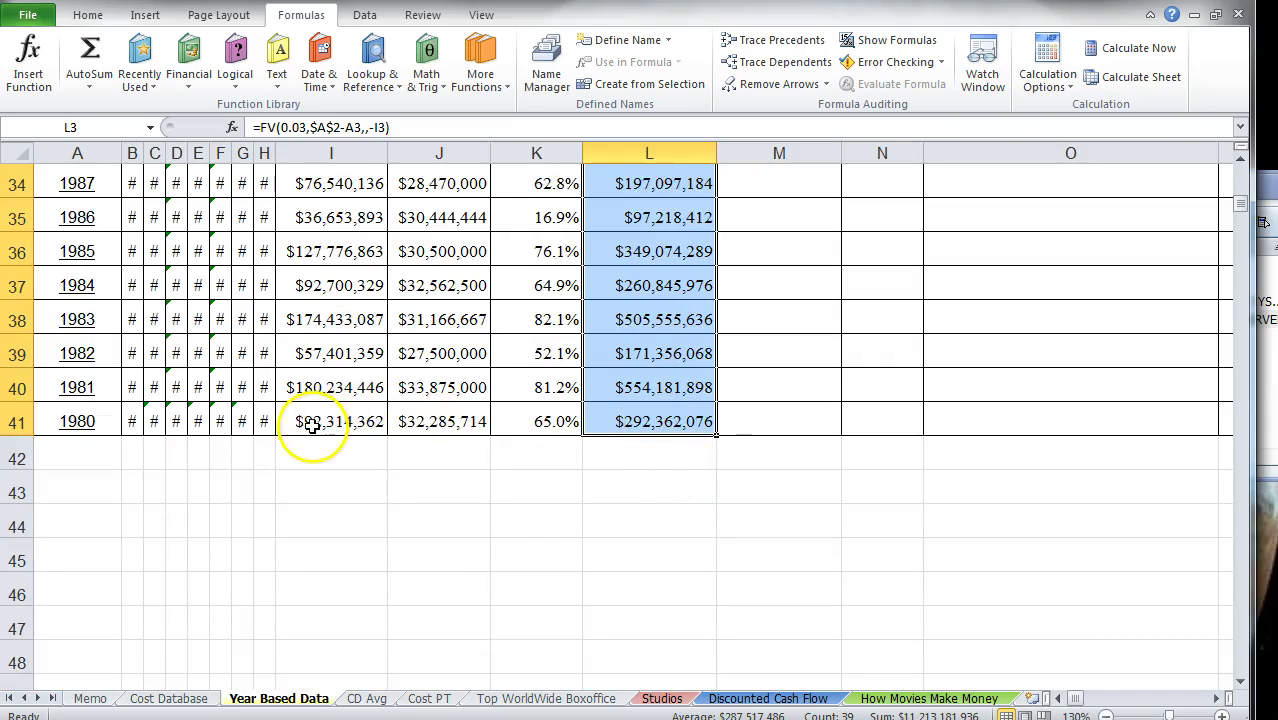
left_click(632, 421)
scroll(645, 432, "up", 4)
scroll(659, 444, "up", 7)
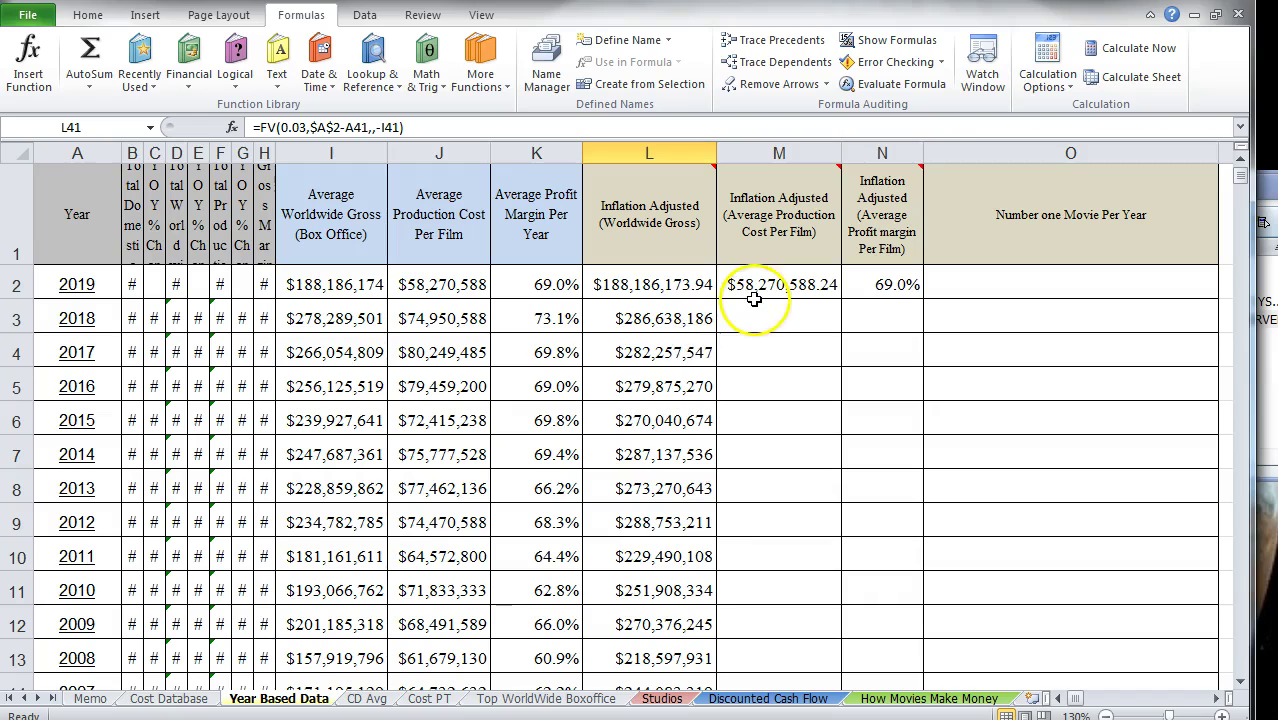
Step: Copy the cell formatting of L3 to the 2019 inflation-adjusted worldwide gross in L2
left_click(676, 310)
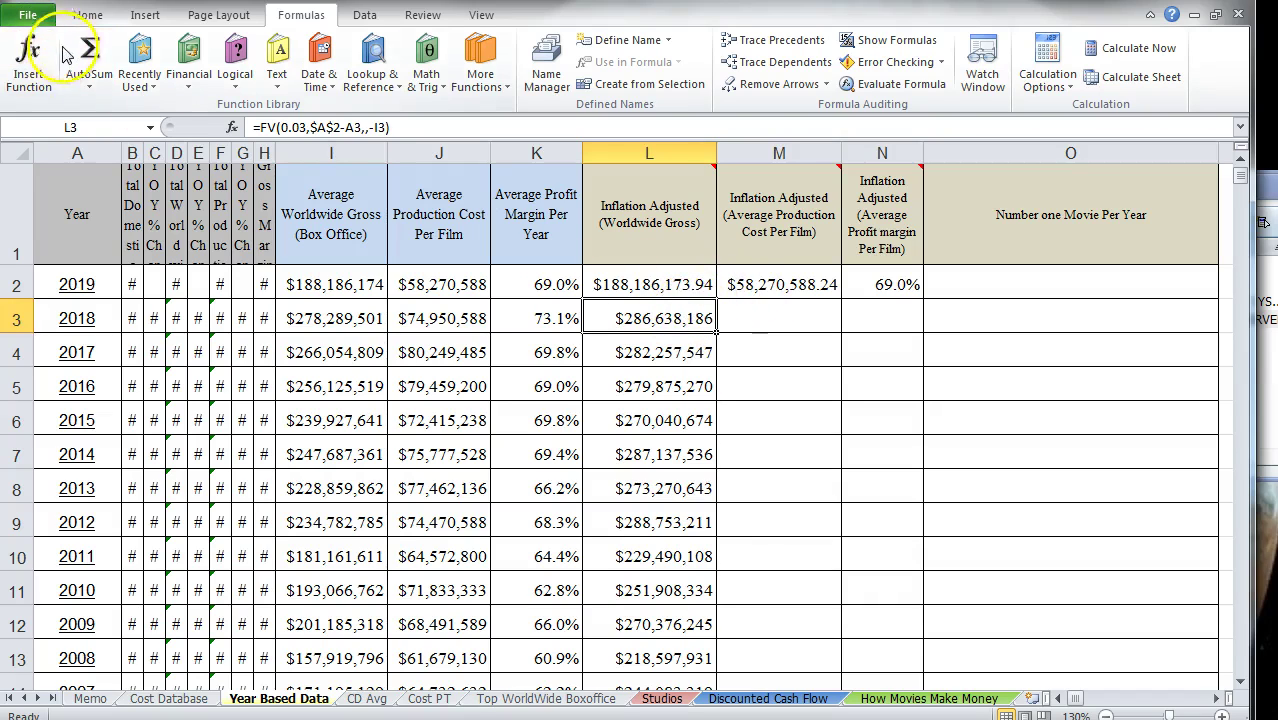
left_click(87, 15)
left_click(61, 87)
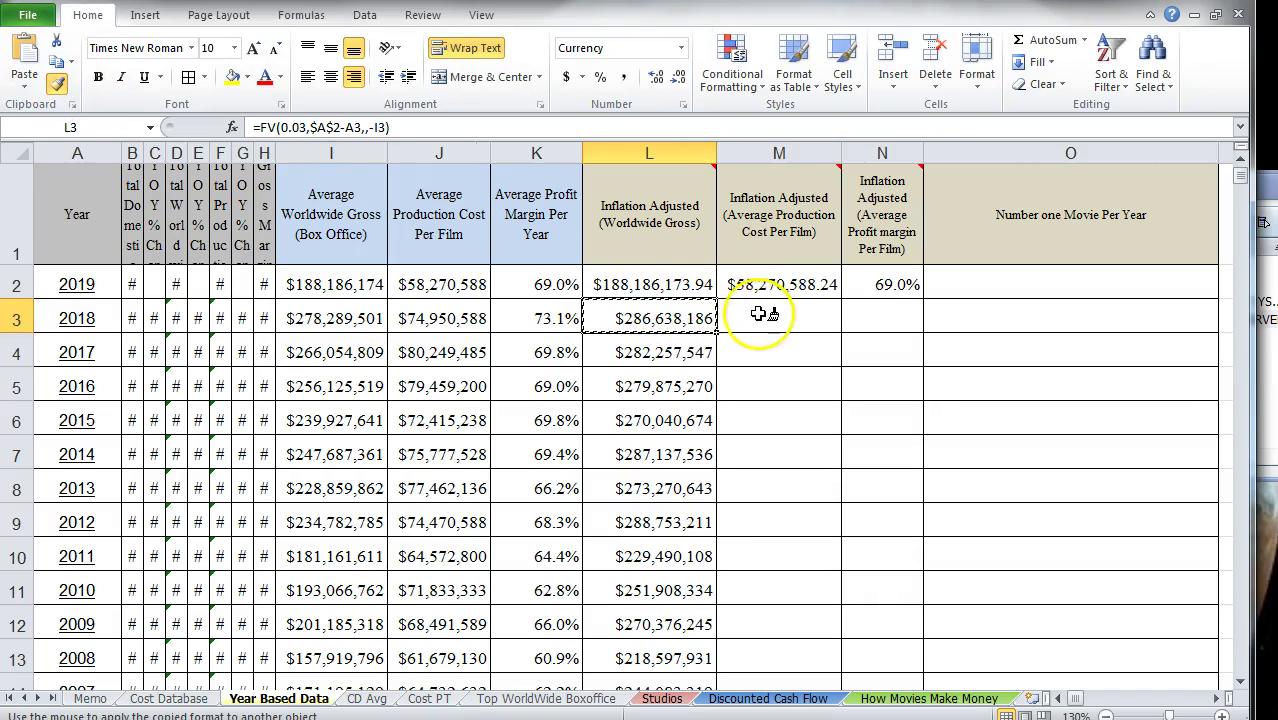
left_click(708, 284)
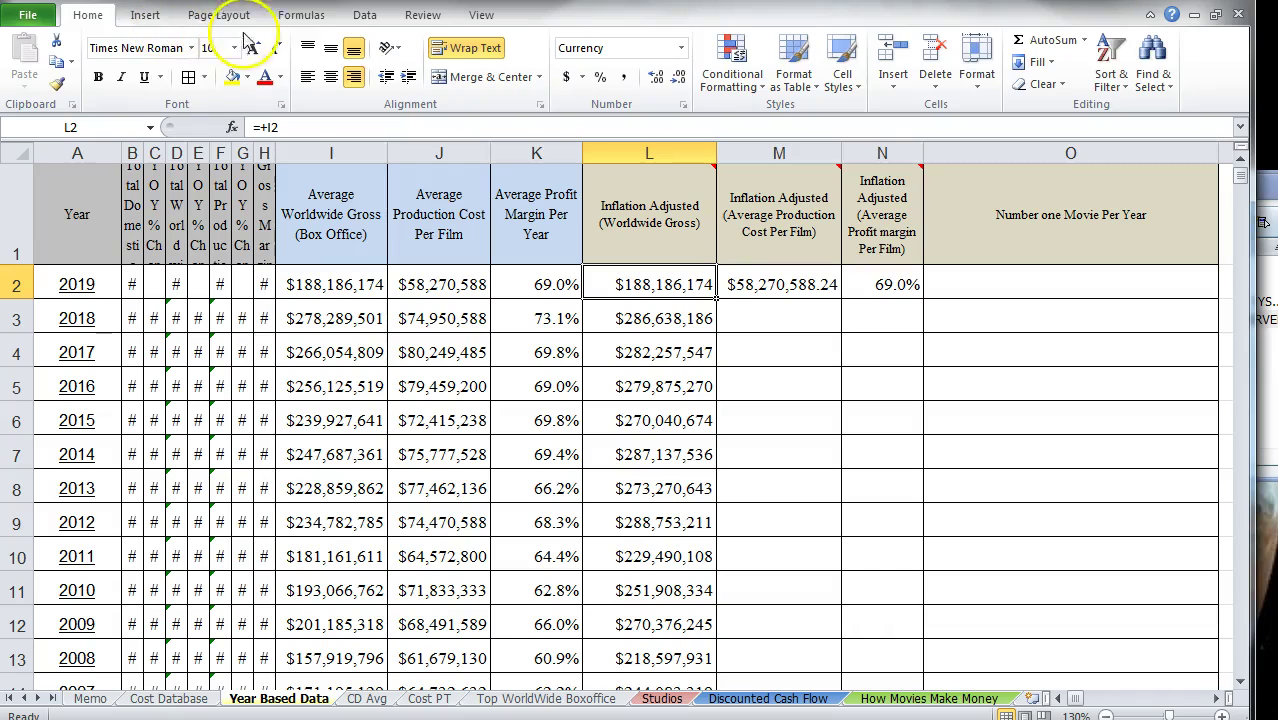
Step: Start an FV function in M3 for the 2018 inflation-adjusted production cost and set its Rate to .03
left_click(298, 15)
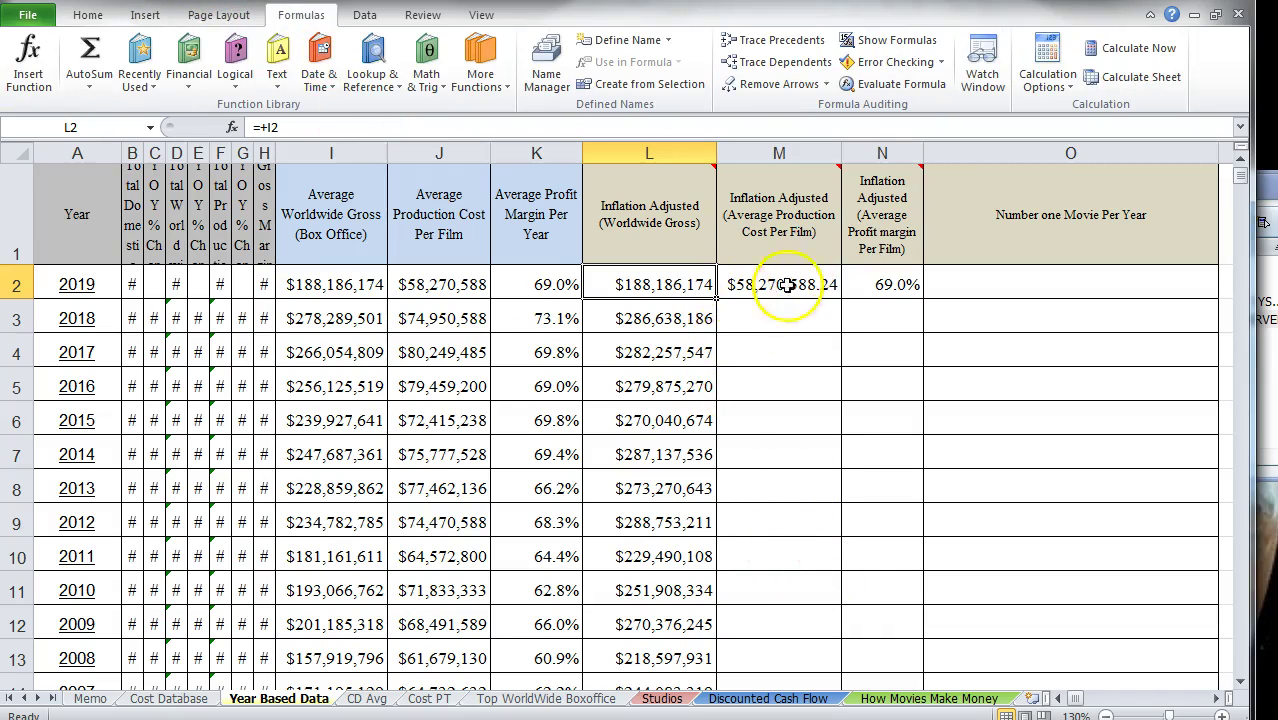
left_click(674, 312)
mouse_move(781, 217)
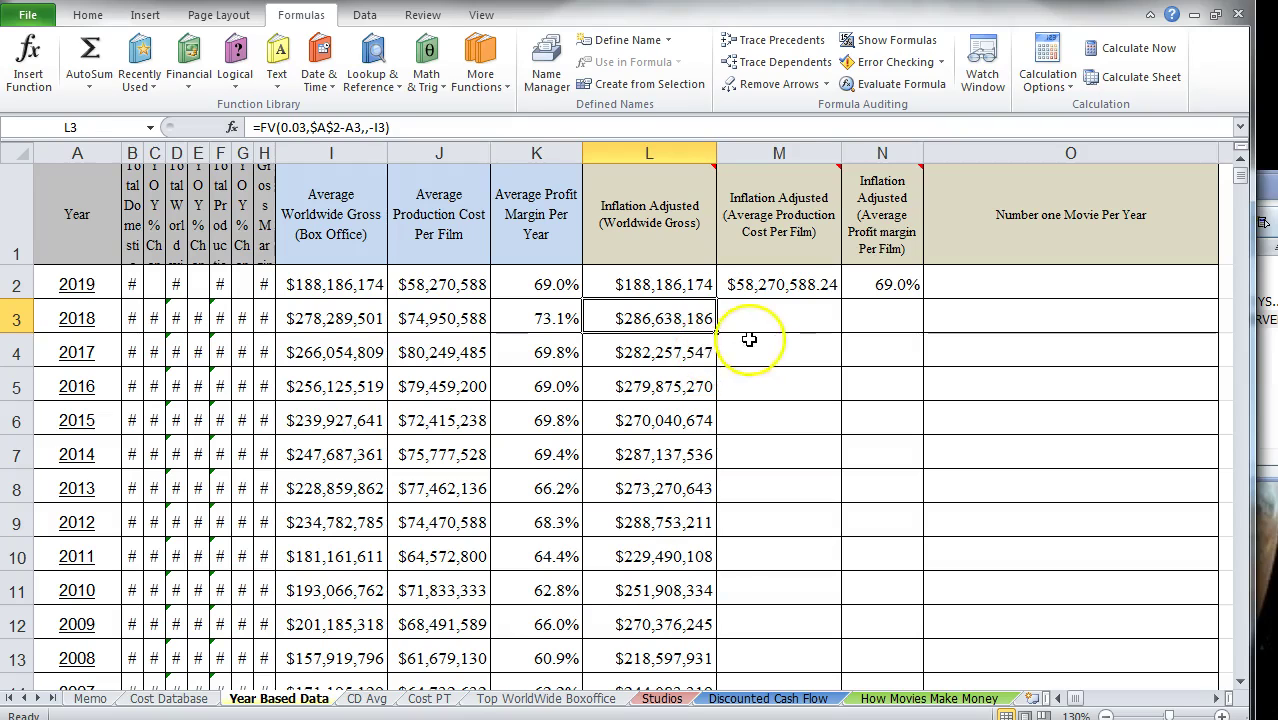
left_click(770, 316)
left_click(28, 60)
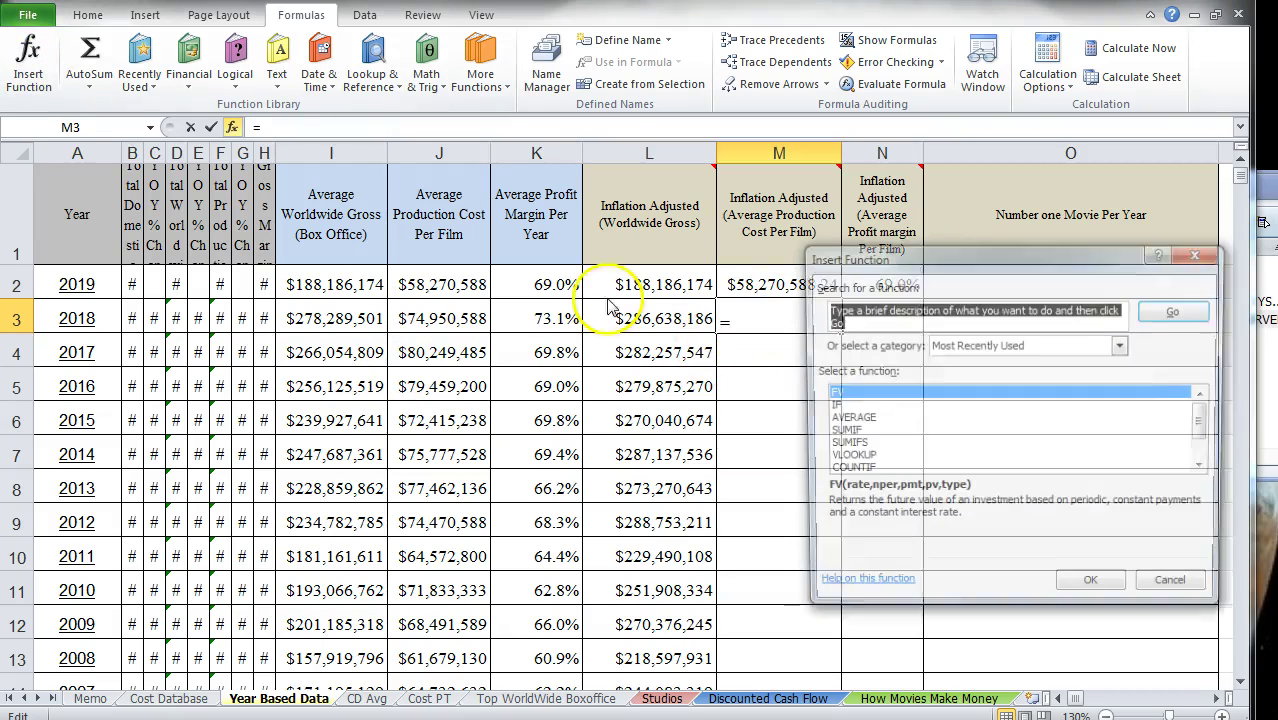
left_click(830, 394)
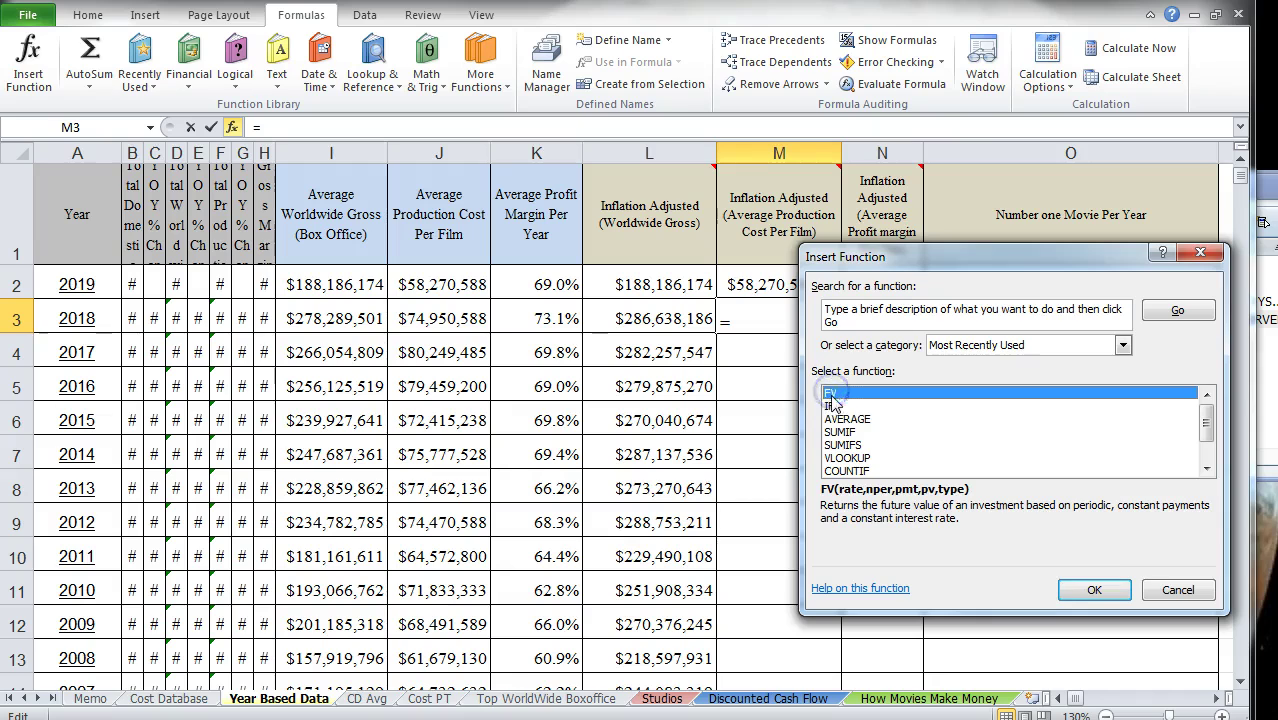
left_click(1060, 590)
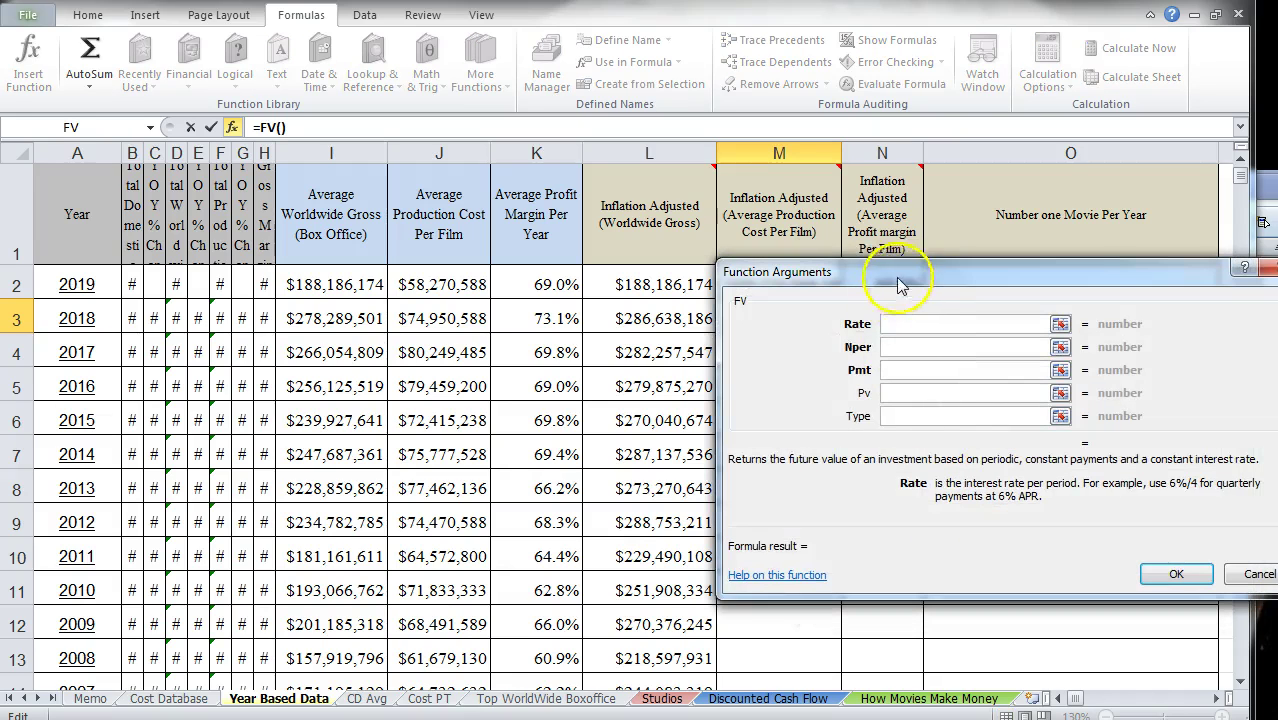
left_click_drag(905, 265, 1007, 257)
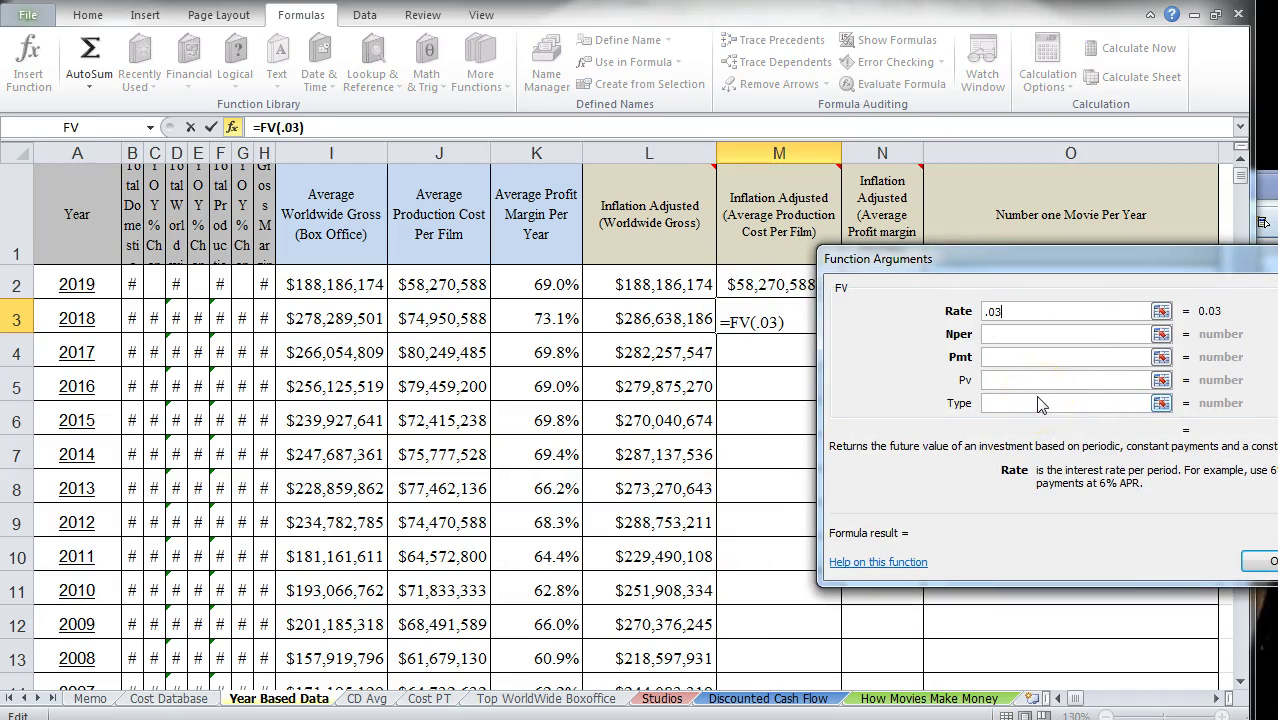
Step: Set the Nper argument to +$A$2-A3, with the 2019 year reference absolute
left_click(995, 336)
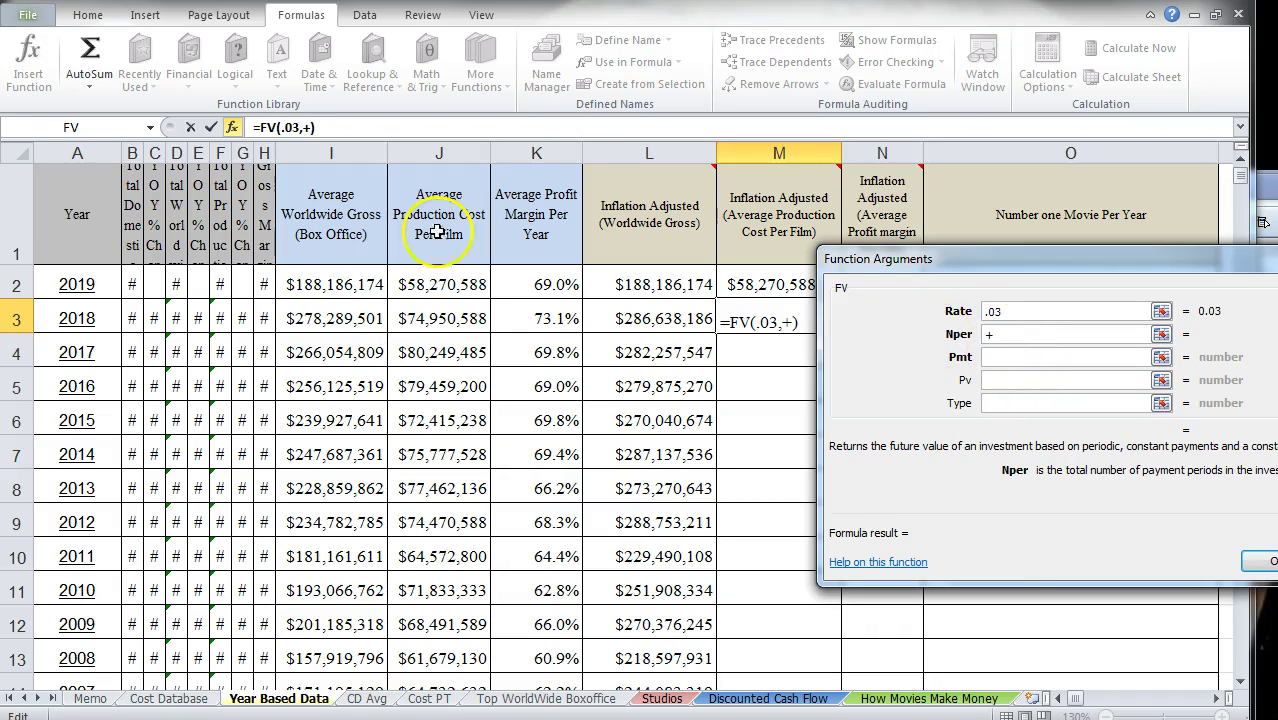
type("+")
left_click(85, 283)
type("-")
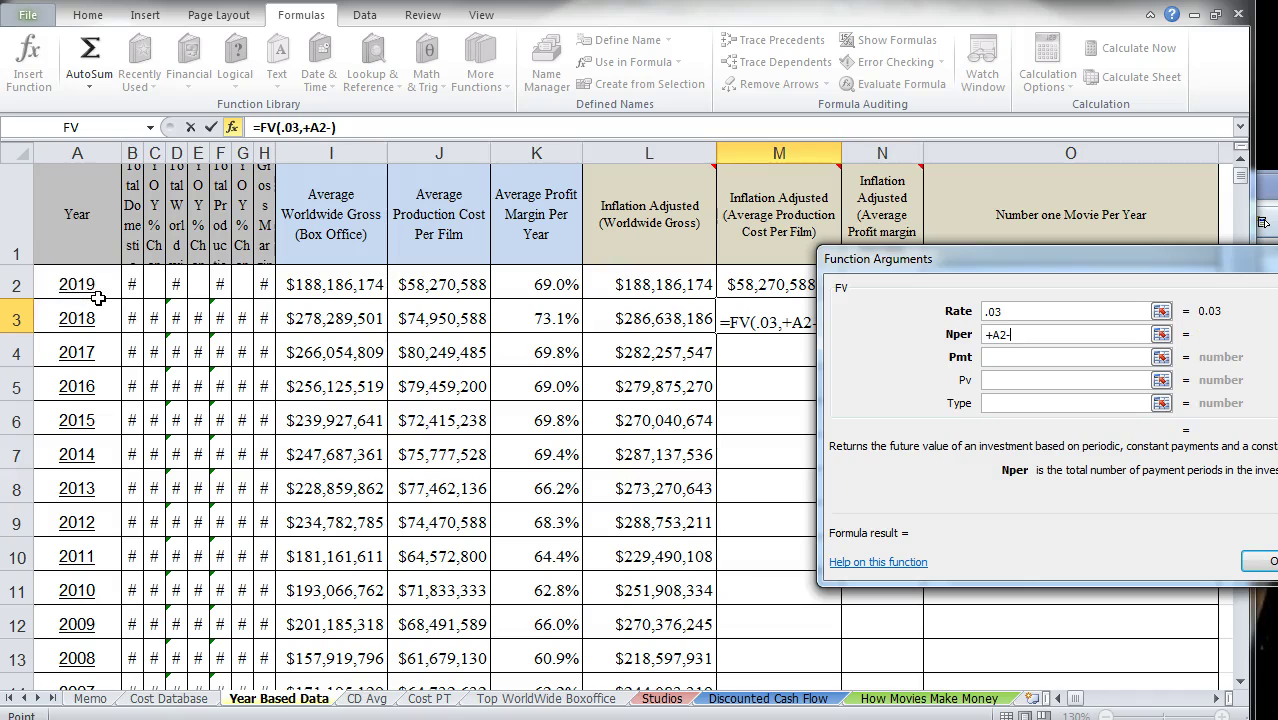
left_click(77, 318)
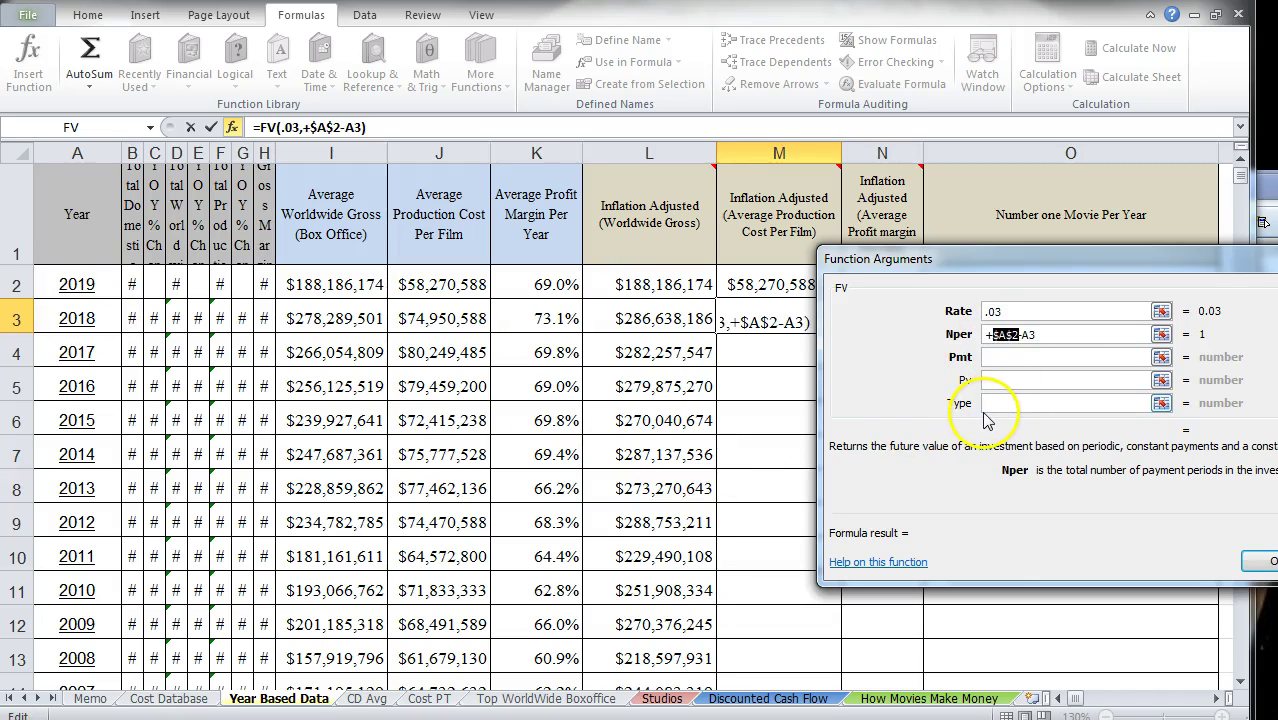
Step: Set the Pv argument to -J3, the 2018 average production cost, and accept the function
left_click(992, 380)
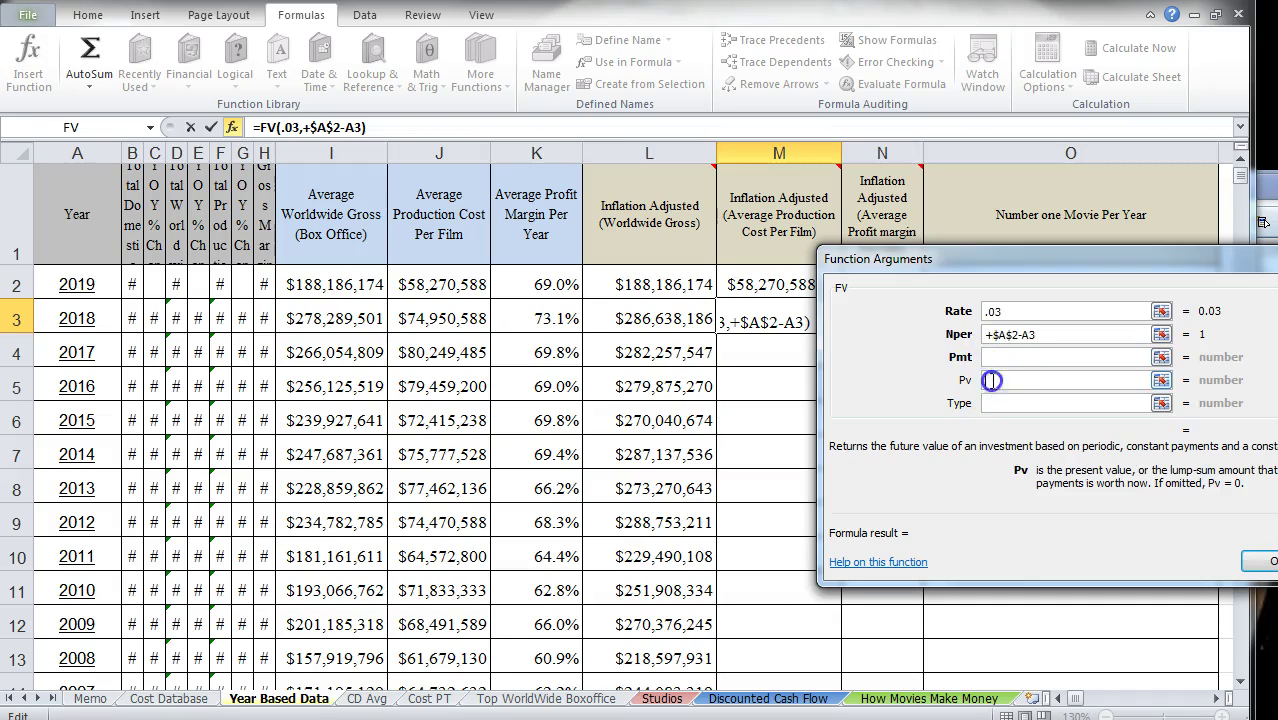
type("-")
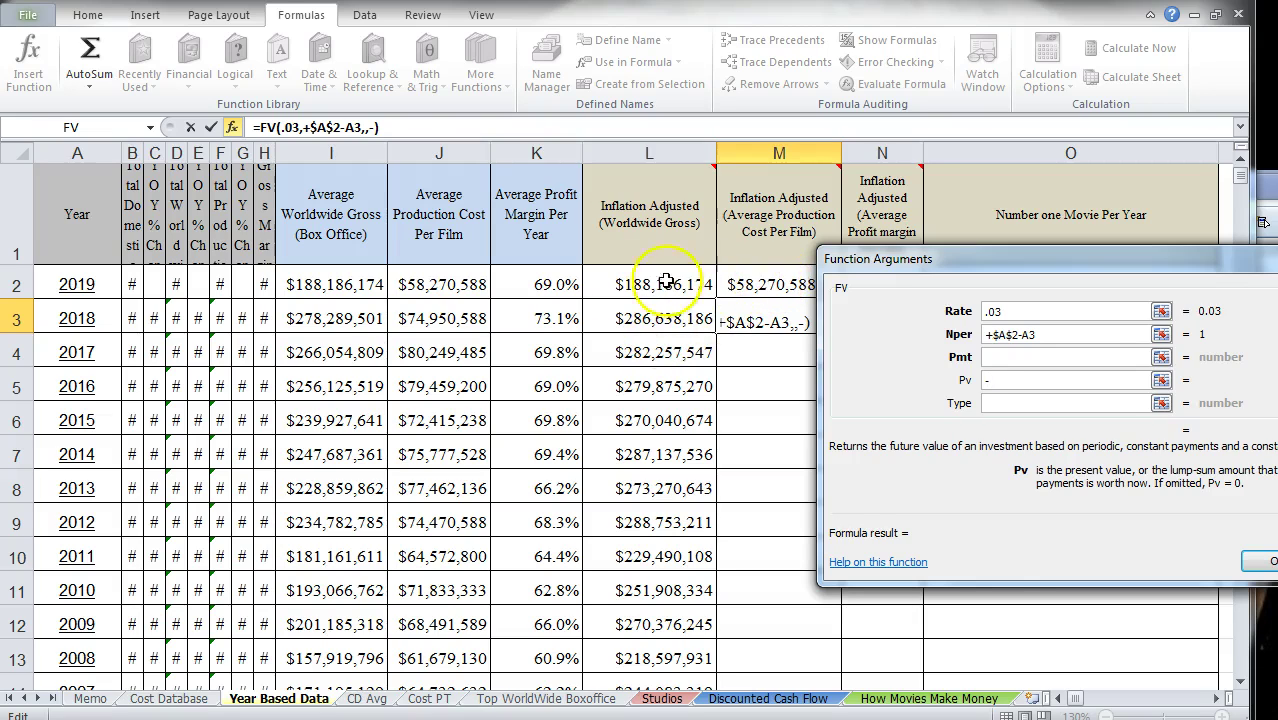
left_click(425, 325)
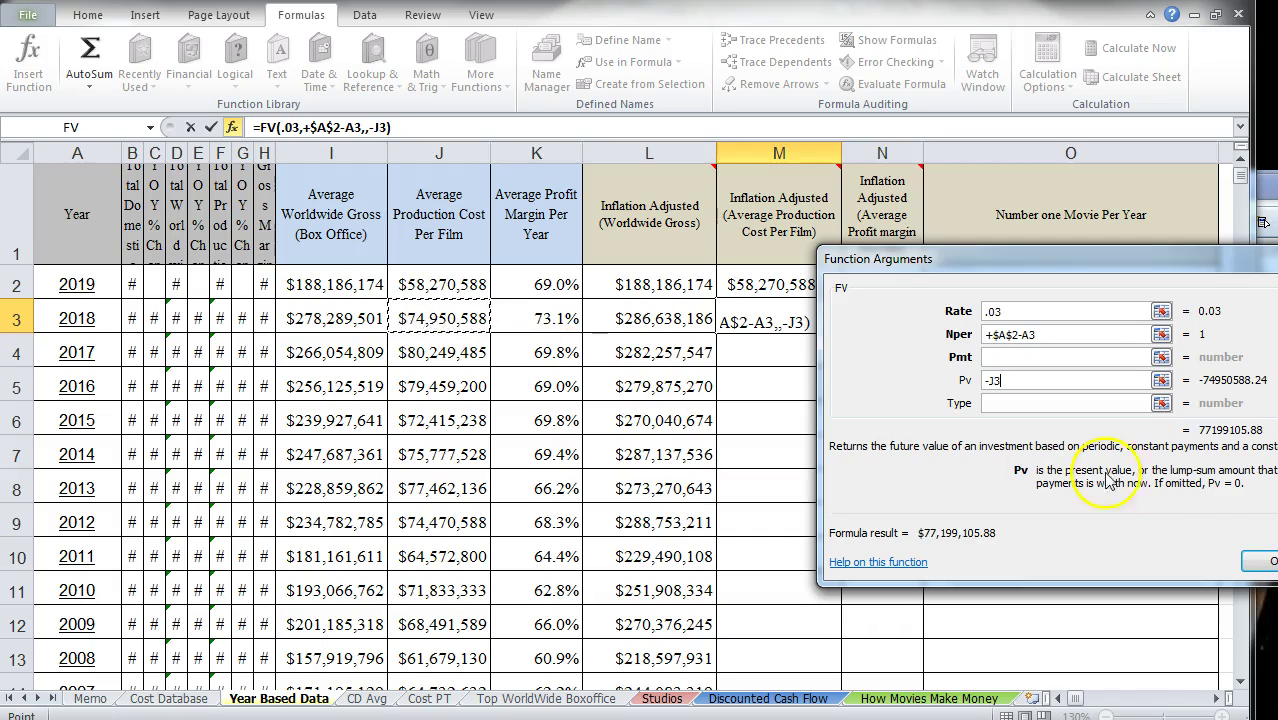
left_click(1260, 561)
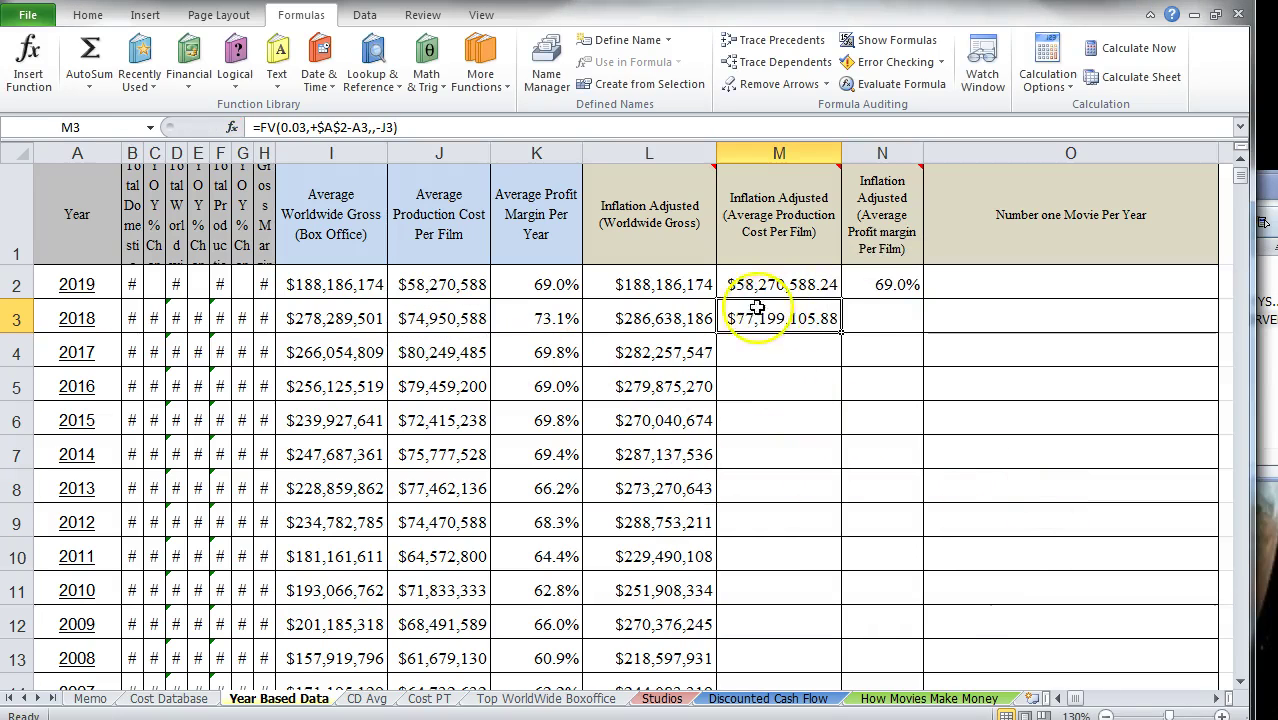
Step: Fill the M3 formula down column M to the 1980 row and format the filled cells without decimal places
double_click(840, 334)
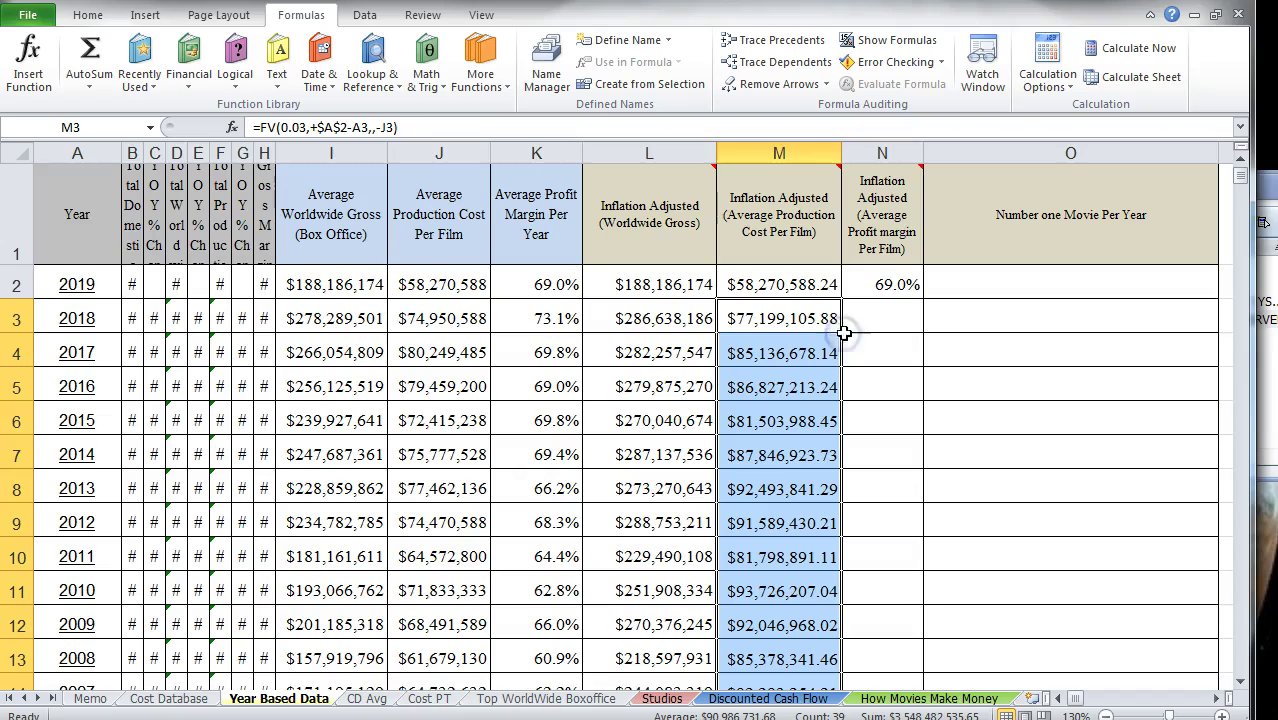
scroll(825, 368, "down", 5)
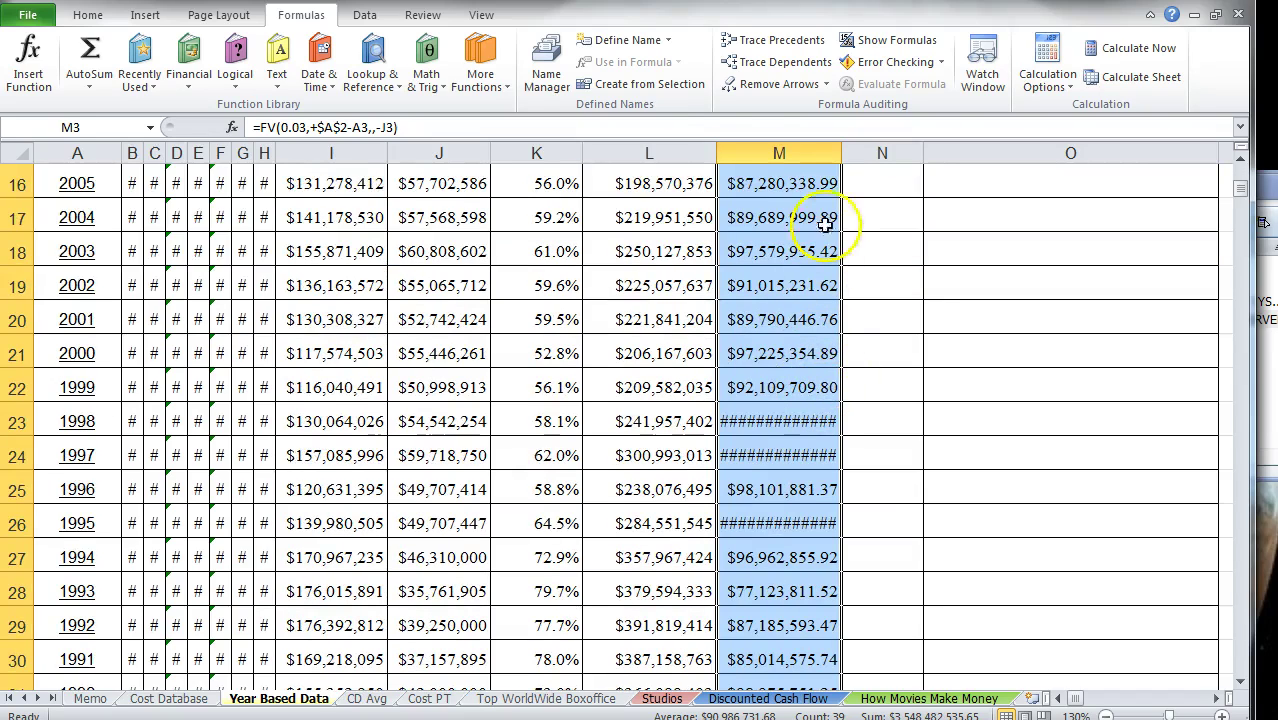
left_click(87, 15)
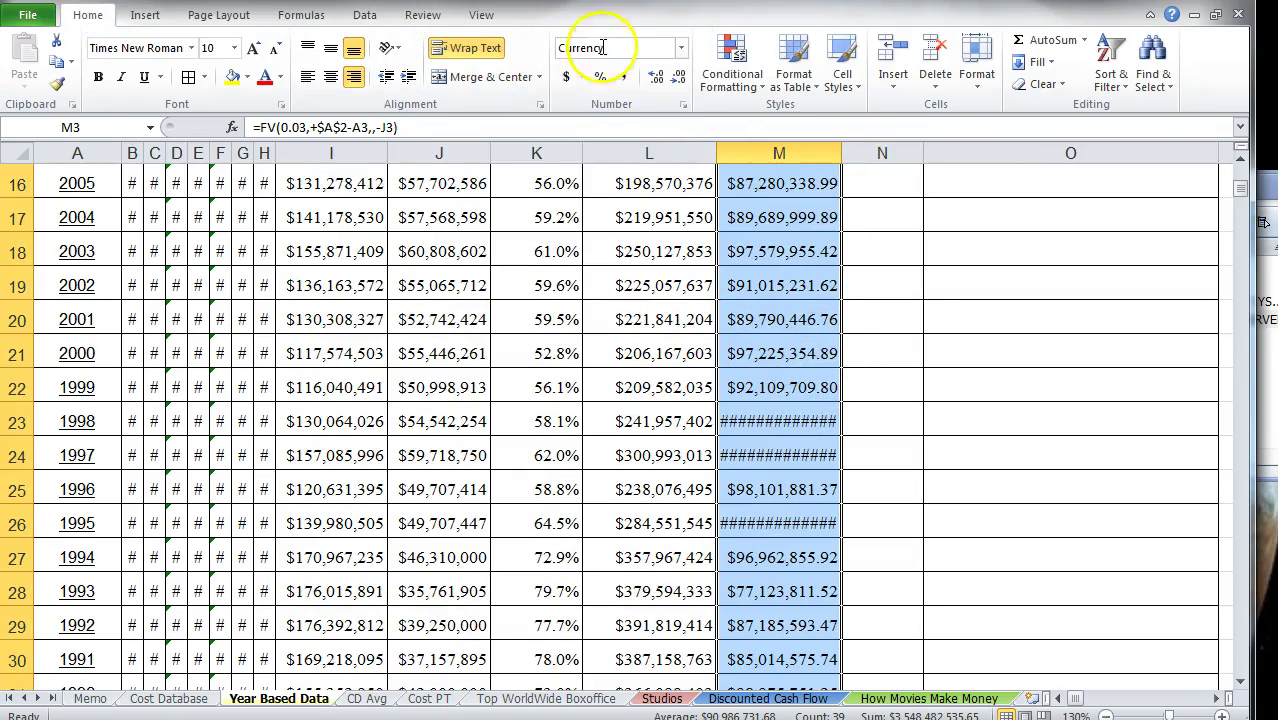
left_click(678, 80)
left_click(678, 80)
scroll(807, 522, "down", 9)
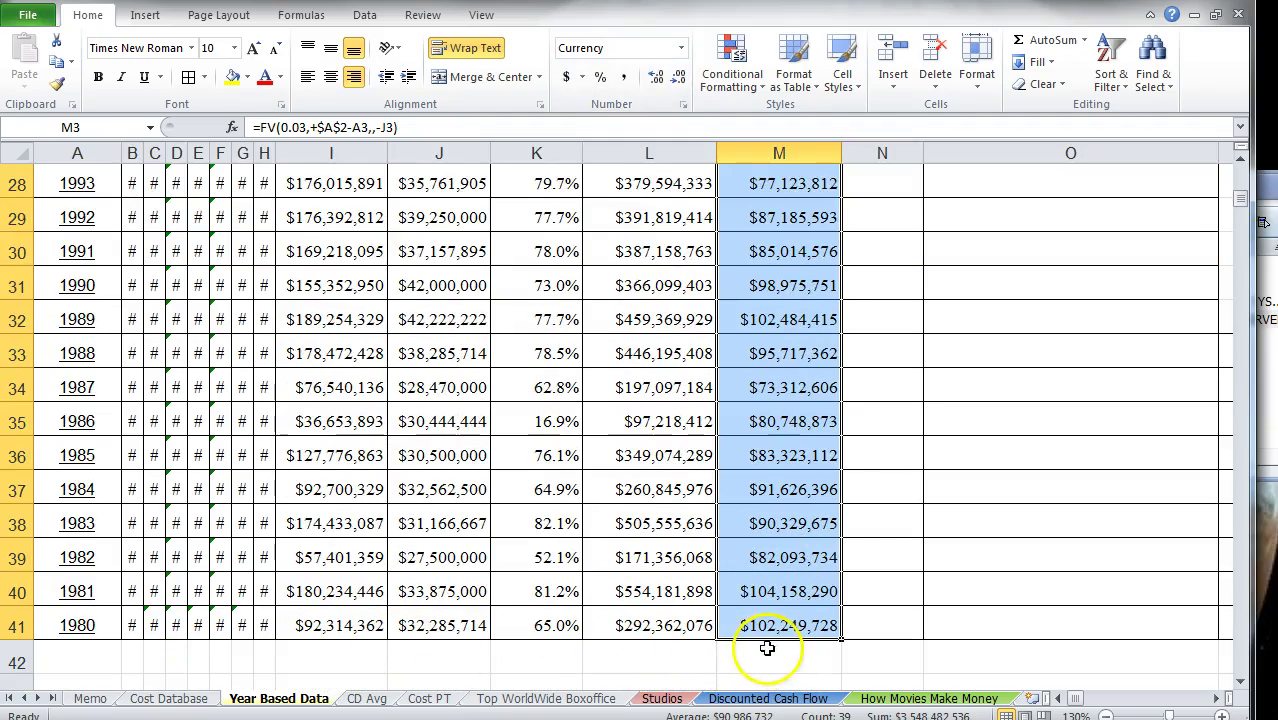
Step: Fill the 2019 profit margin formula from N2 down the inflation-adjusted profit margin column
scroll(888, 504, "up", 9)
left_click(880, 284)
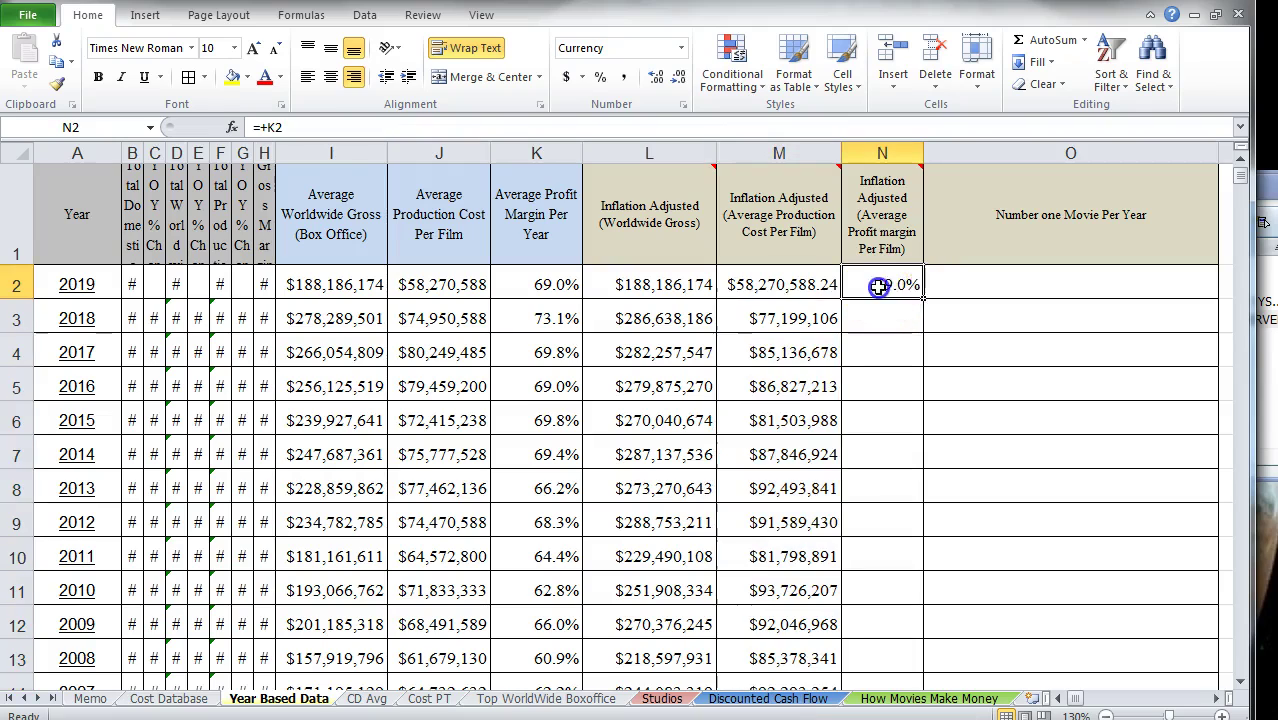
double_click(922, 298)
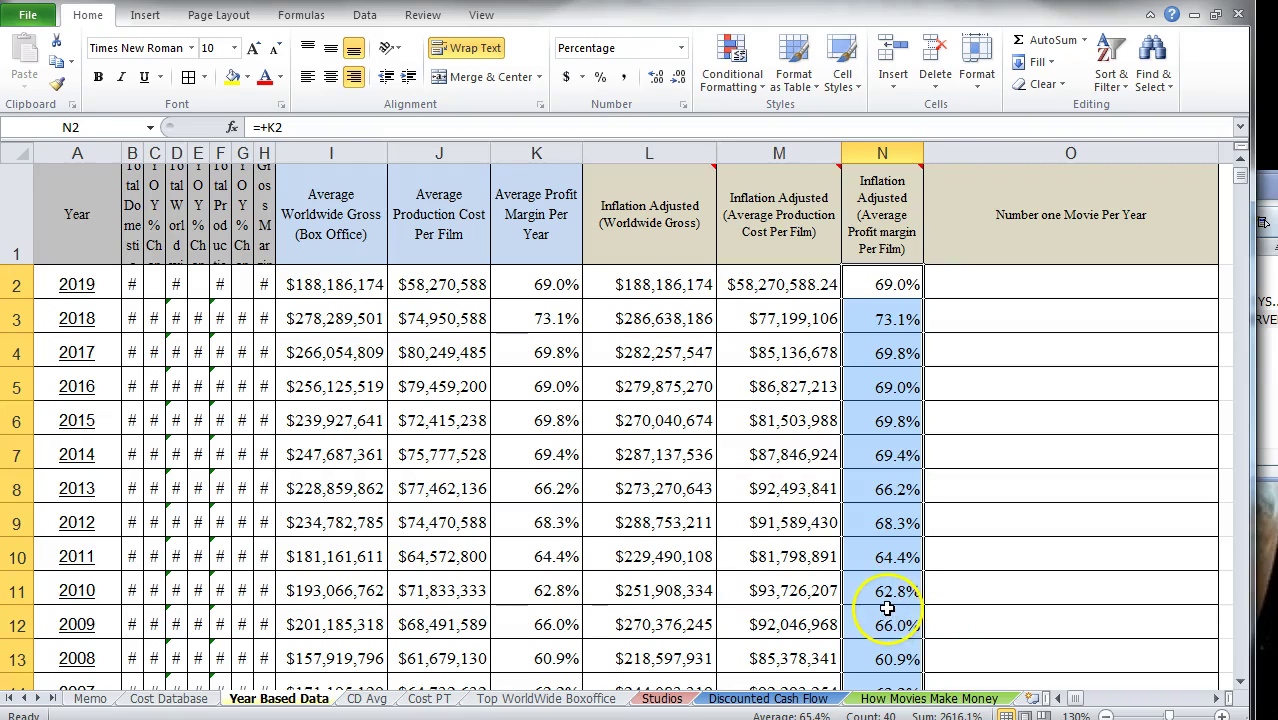
scroll(887, 608, "down", 6)
scroll(898, 635, "up", 6)
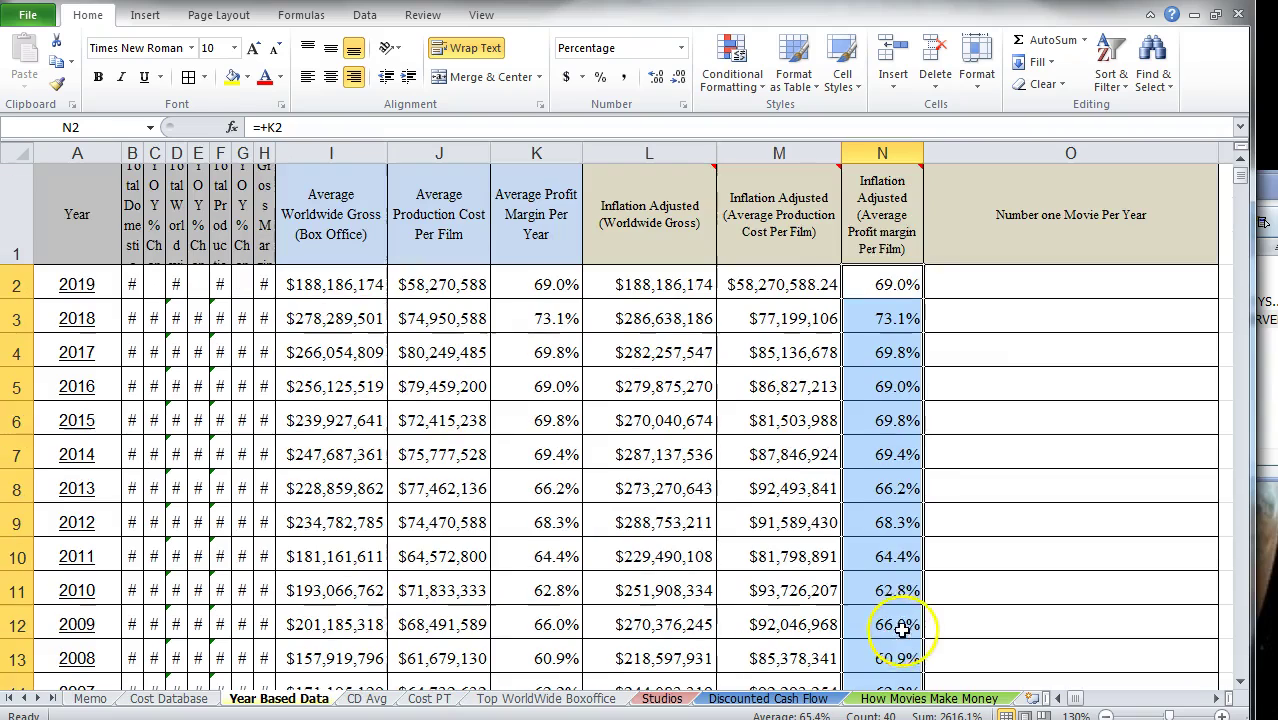
Step: Examine how the Cost Database worksheet orders movies by release year and worldwide gross to identify each year's number one film
left_click(1038, 290)
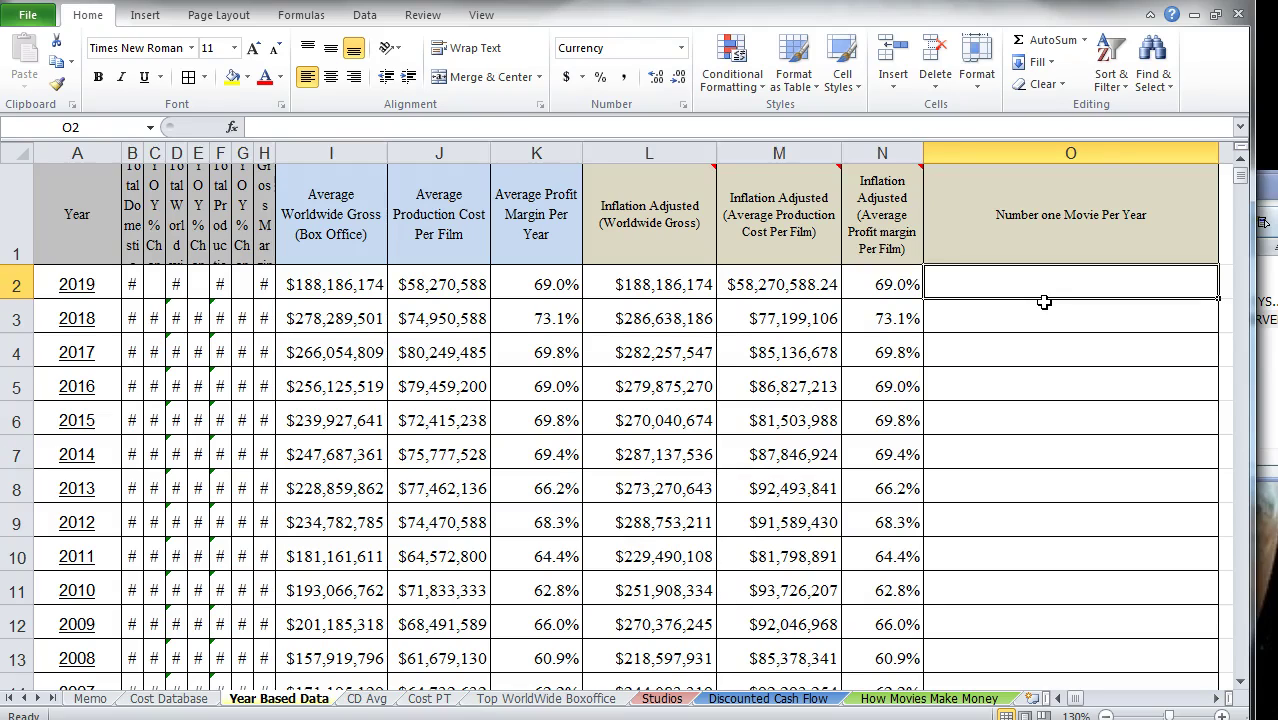
left_click(1058, 306)
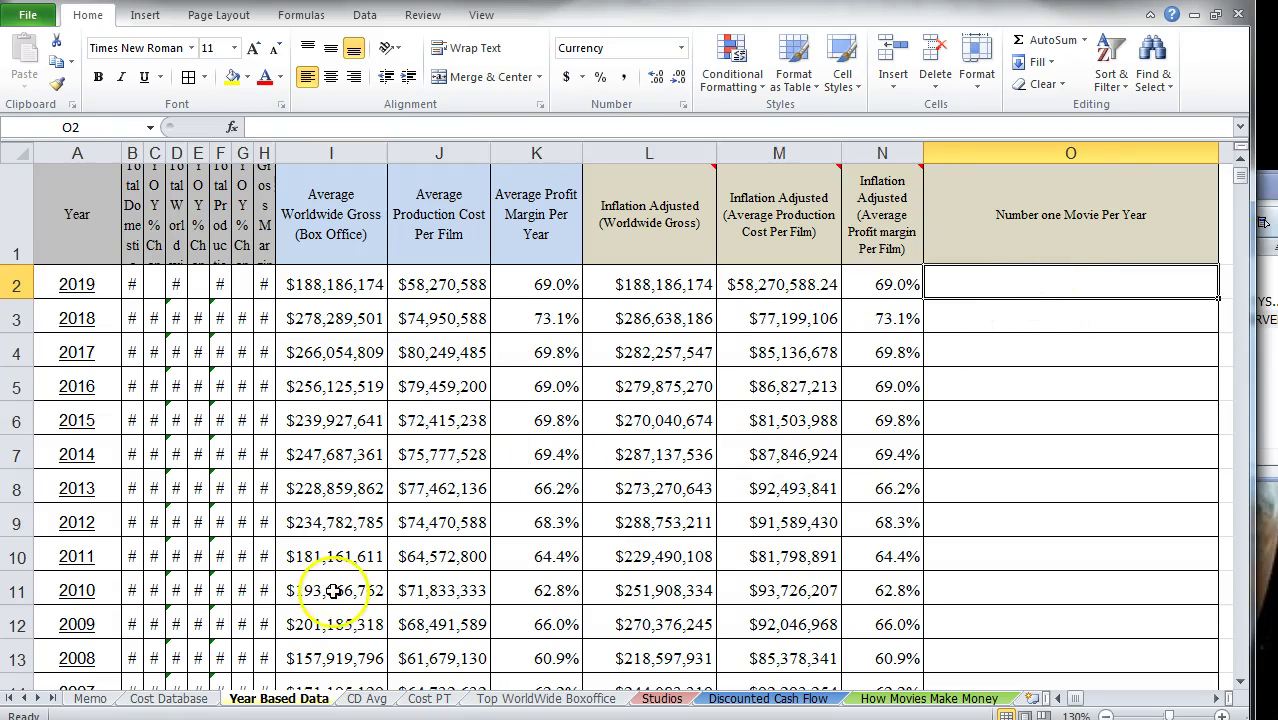
left_click(170, 699)
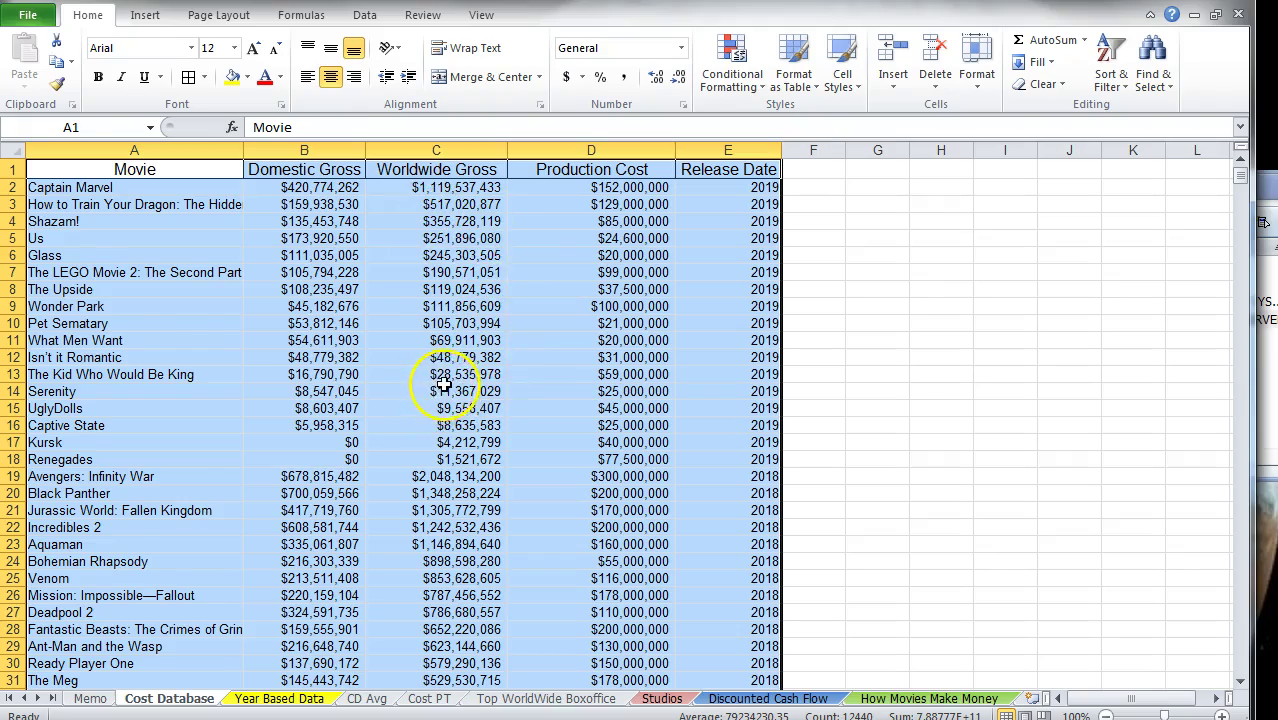
scroll(443, 385, "down", 11)
scroll(450, 400, "up", 11)
scroll(448, 515, "down", 19)
scroll(462, 495, "up", 14)
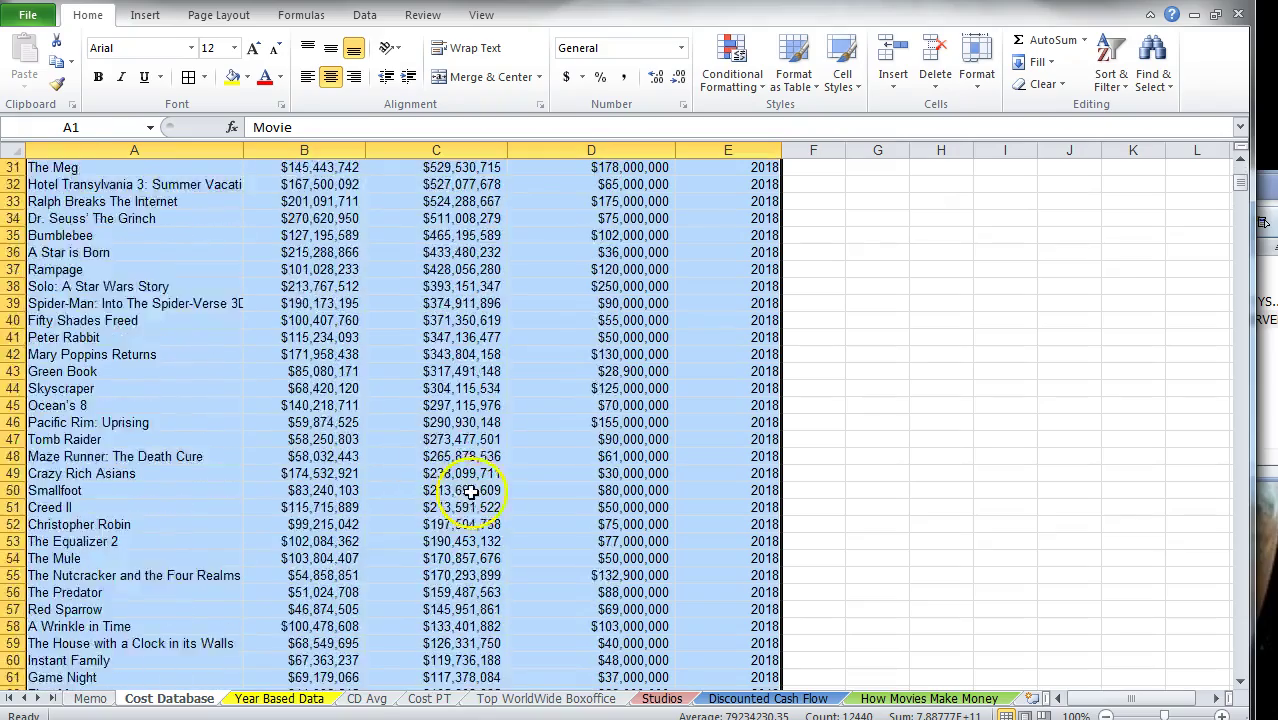
scroll(460, 470, "up", 9)
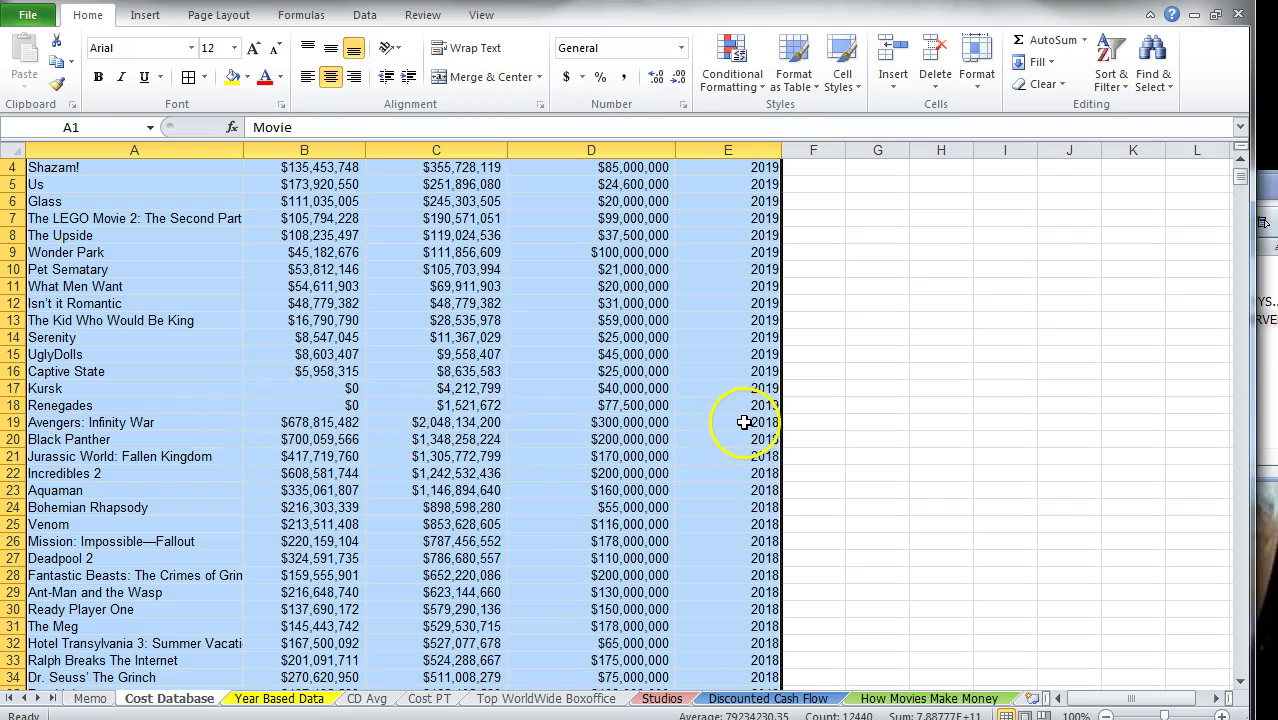
scroll(476, 428, "up", 1)
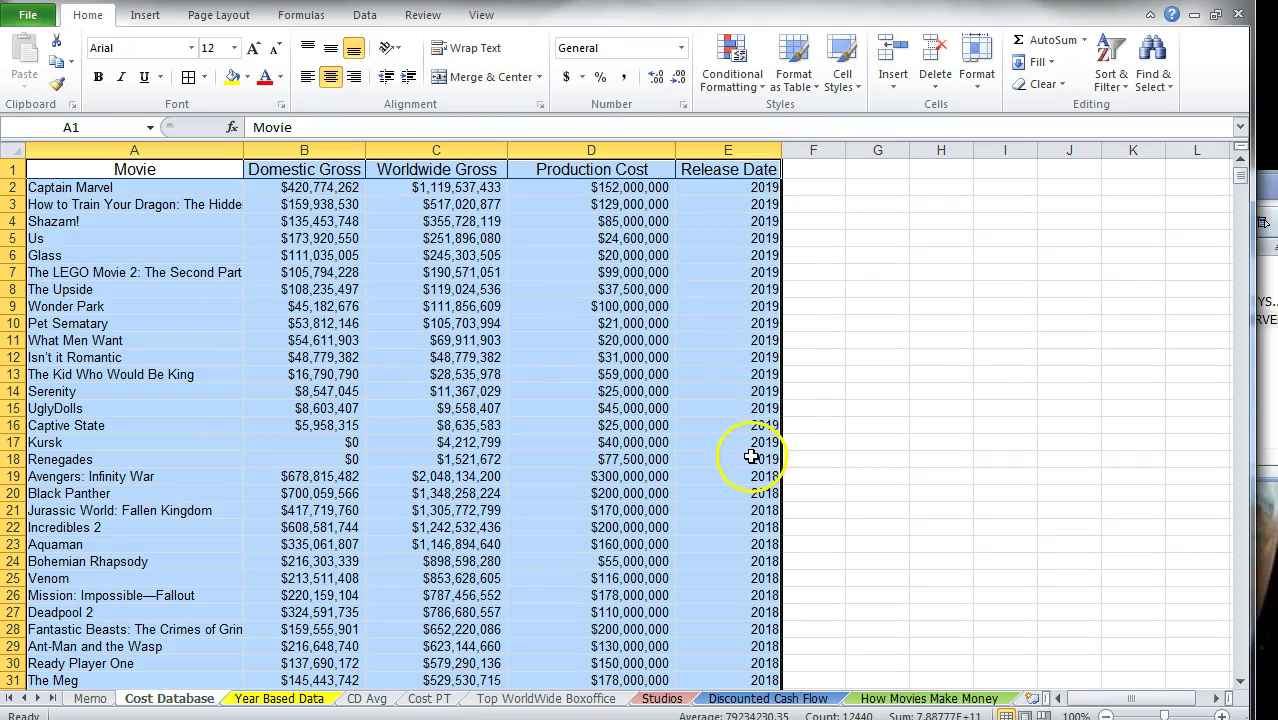
left_click(63, 187)
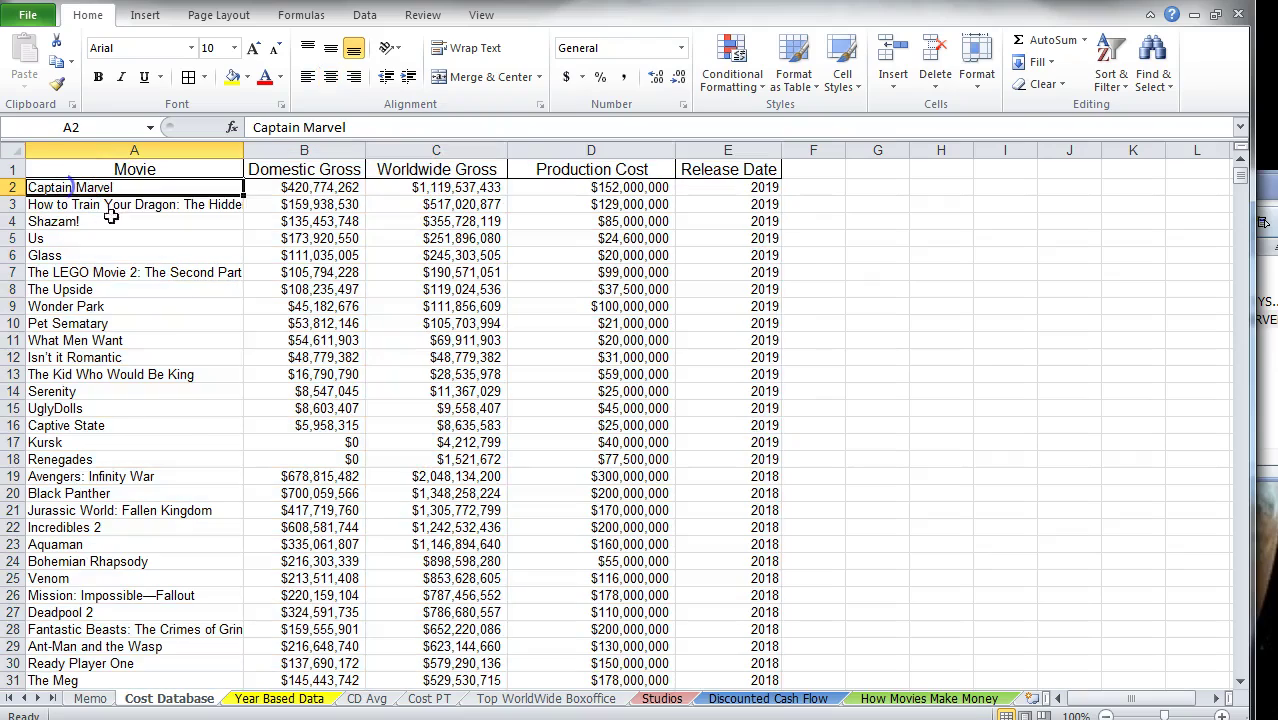
key("Down")
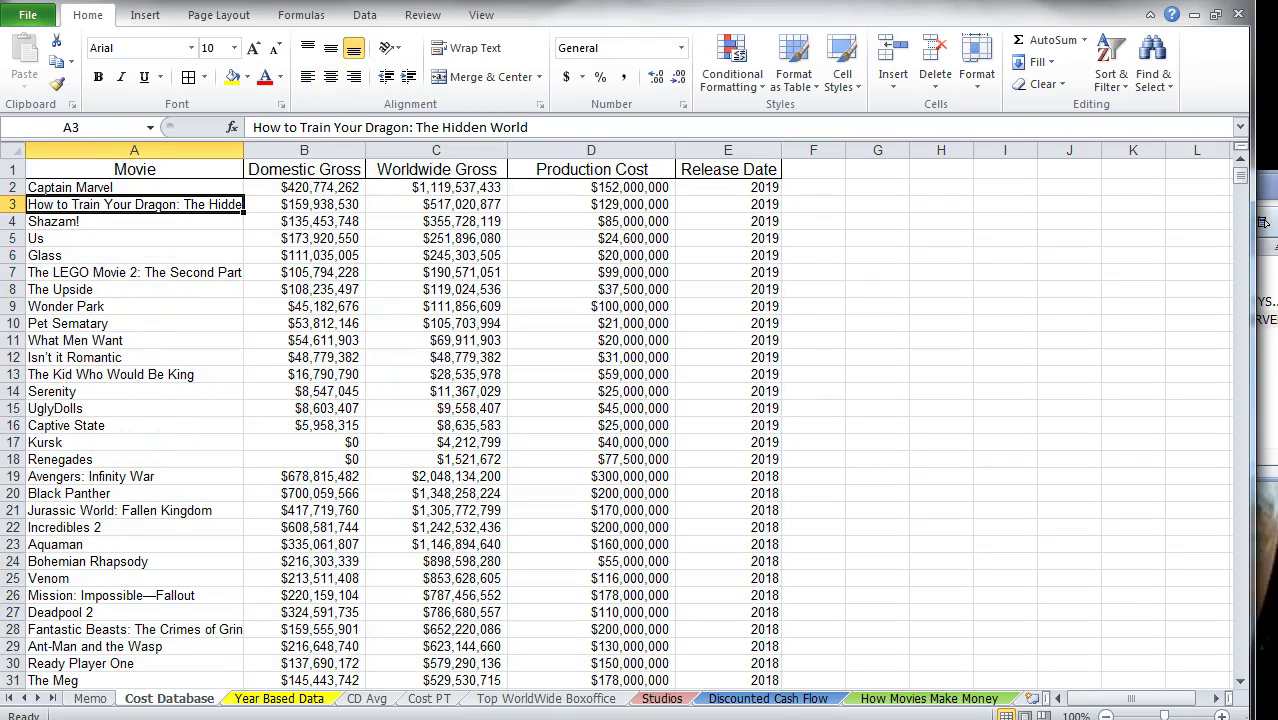
Step: Link the 2019 number one movie in O2 of Year Based Data to Captain Marvel in A2 of Cost Database
left_click(286, 697)
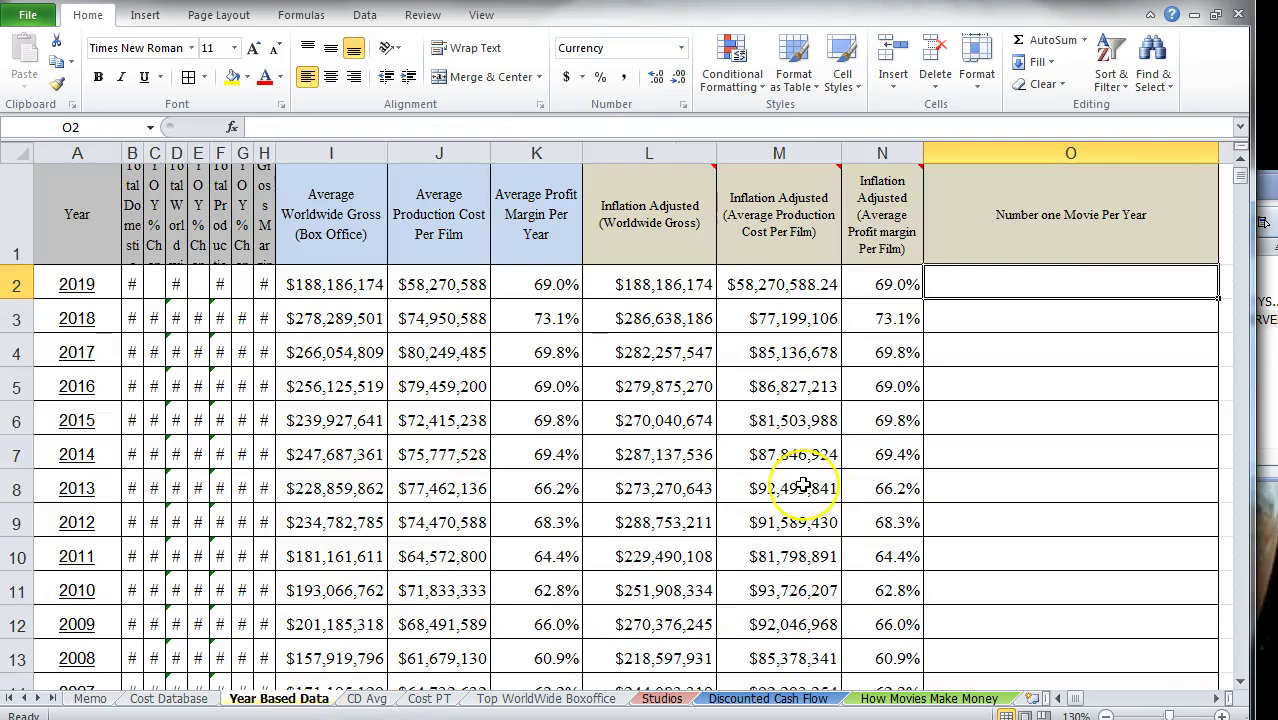
type("=")
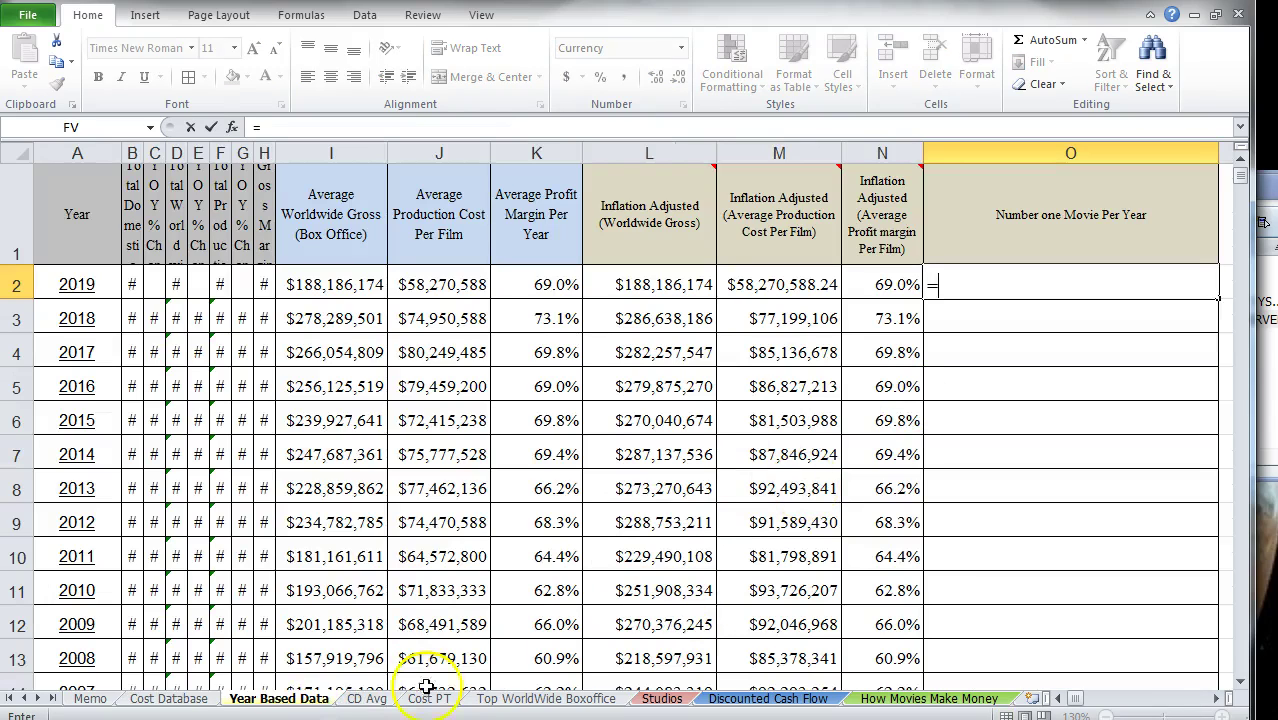
left_click(168, 698)
left_click(52, 186)
key("Return")
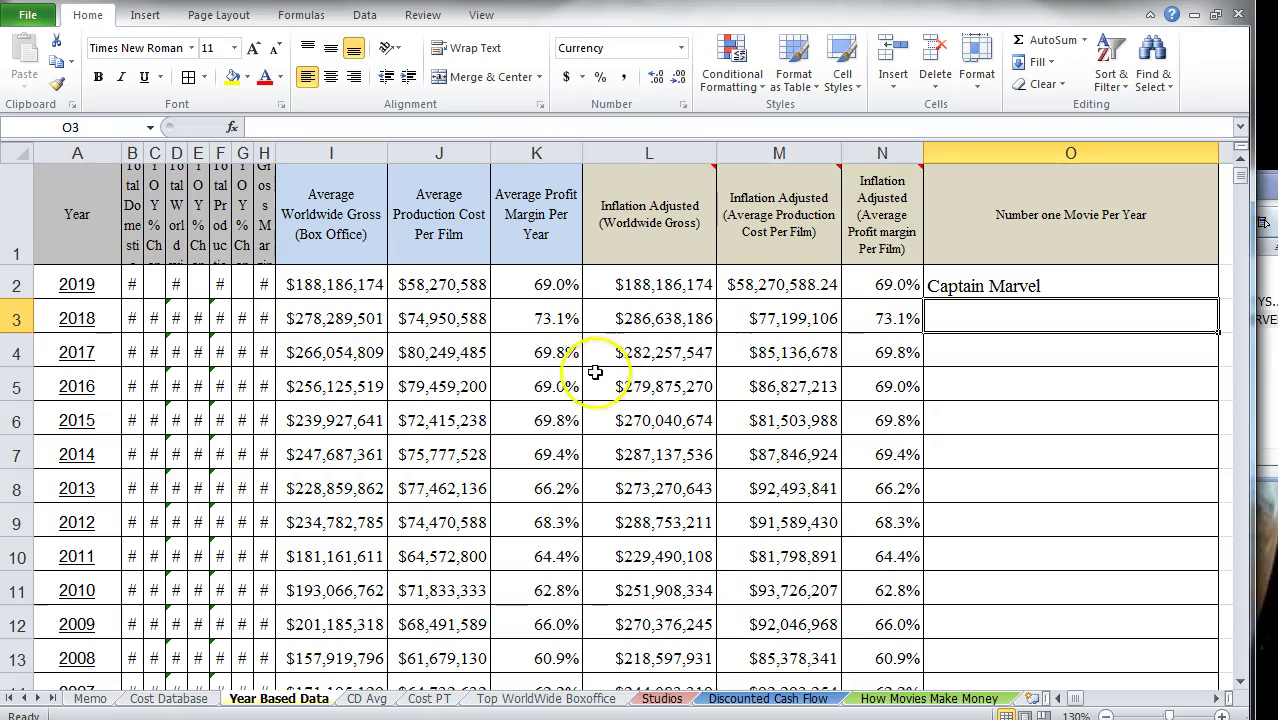
Step: Read the Memo worksheet's numbered tasks for the Top Worldwide Box-office worksheet
left_click(88, 698)
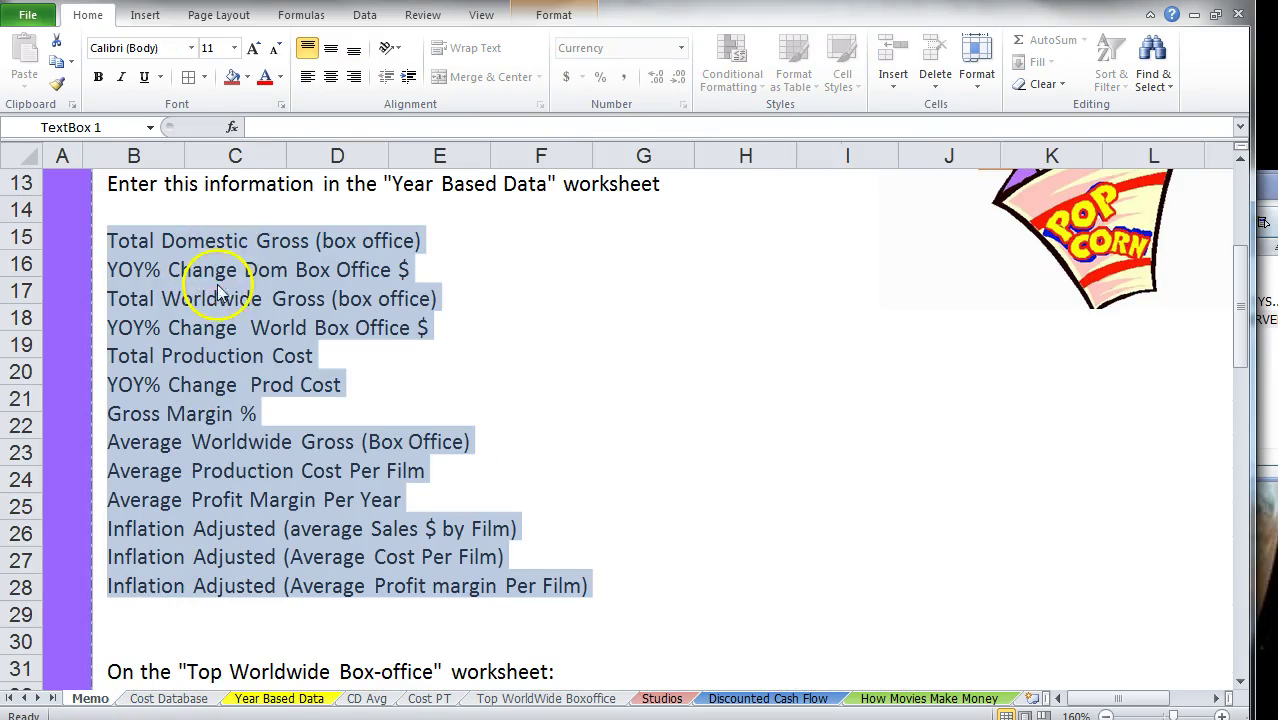
scroll(250, 260, "up", 1)
scroll(262, 395, "down", 3)
scroll(262, 395, "down", 3)
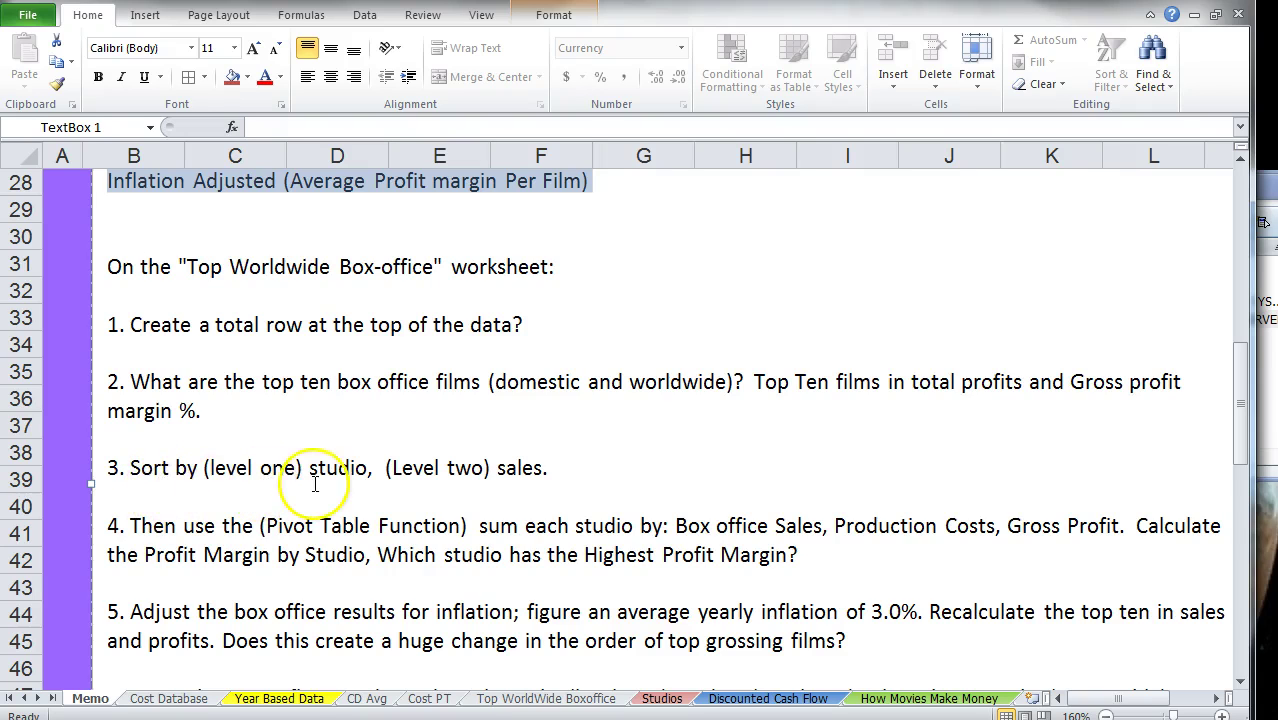
scroll(385, 543, "down", 1)
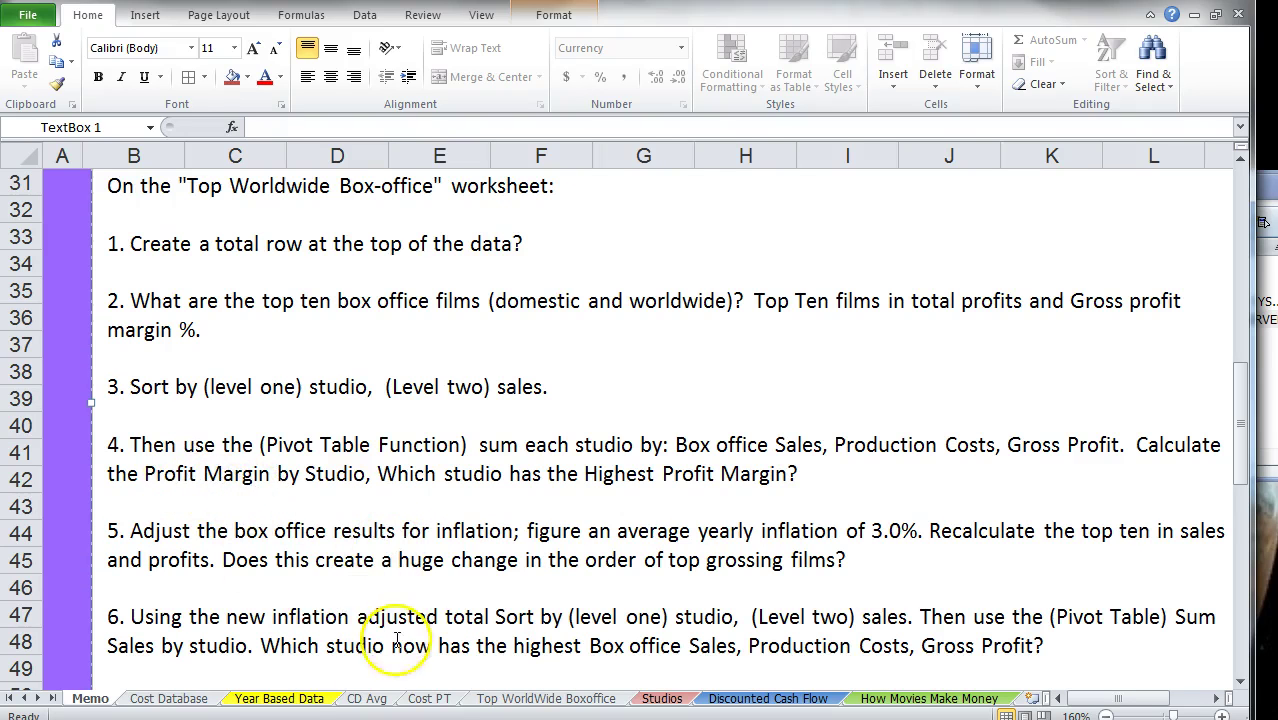
scroll(374, 352, "up", 1)
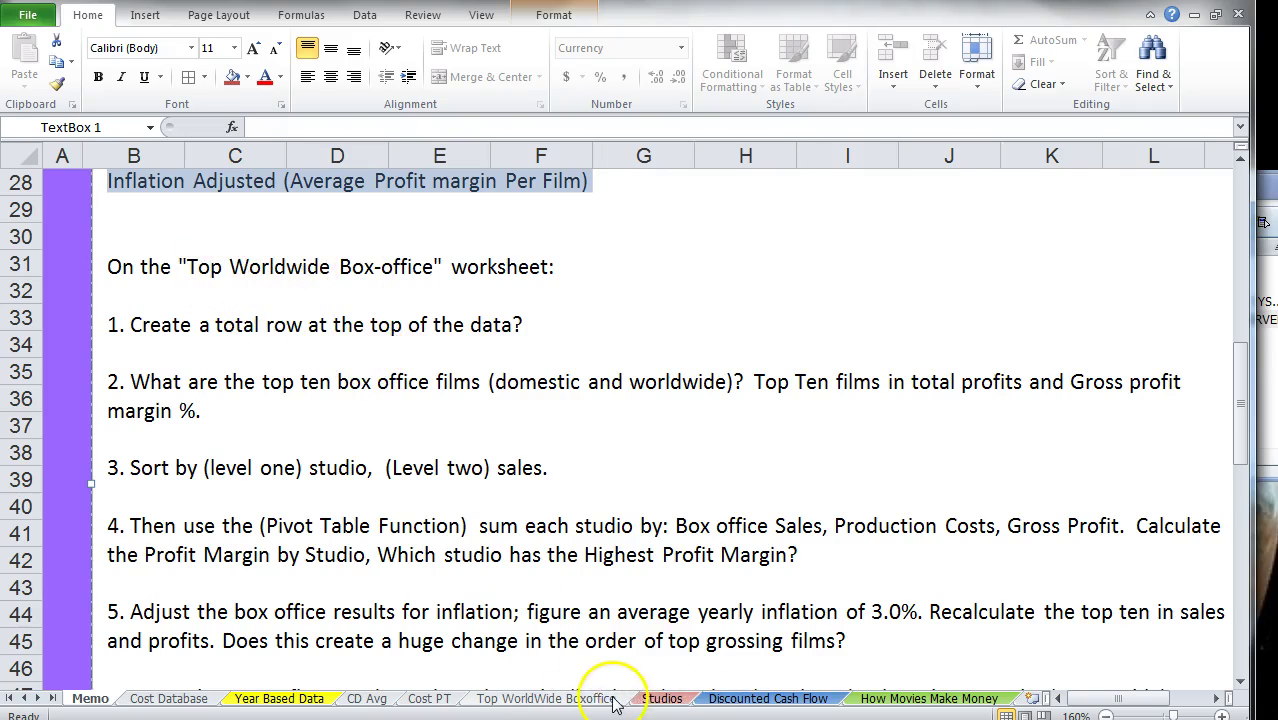
Step: Compare the memo's numbered tasks with the data layout on the Top WorldWide Boxoffice worksheet
left_click(570, 698)
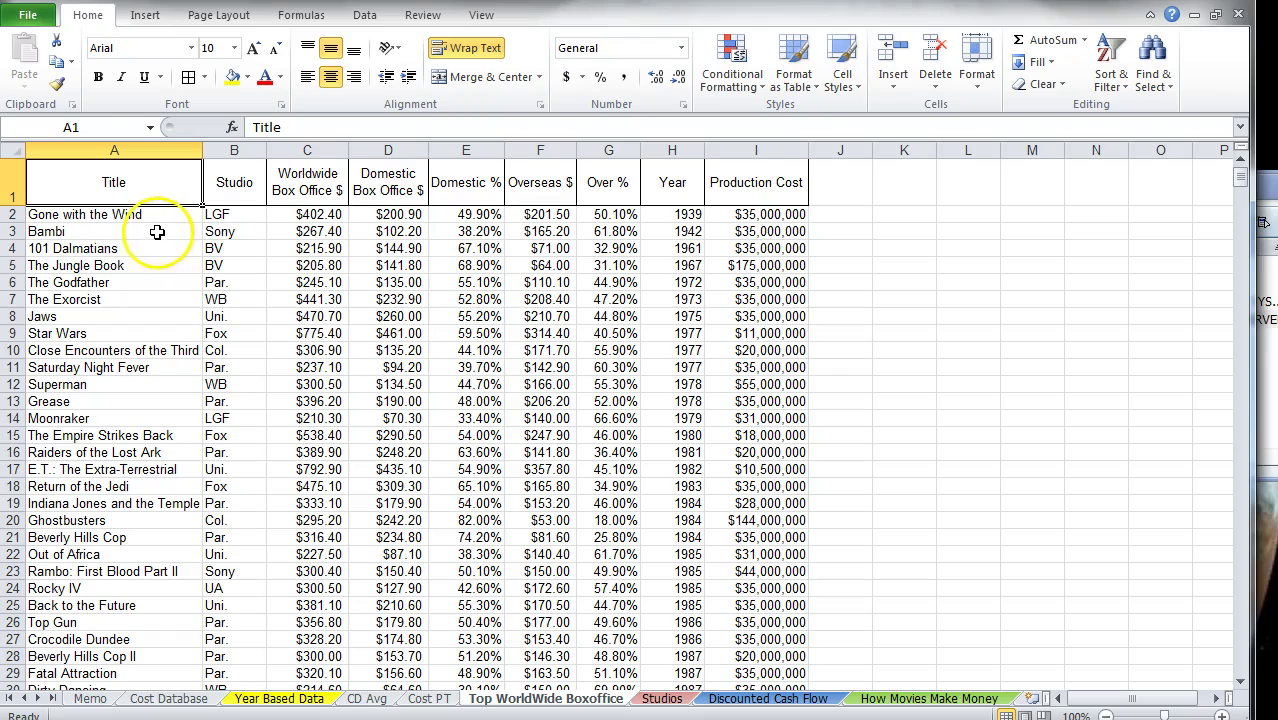
left_click(15, 214)
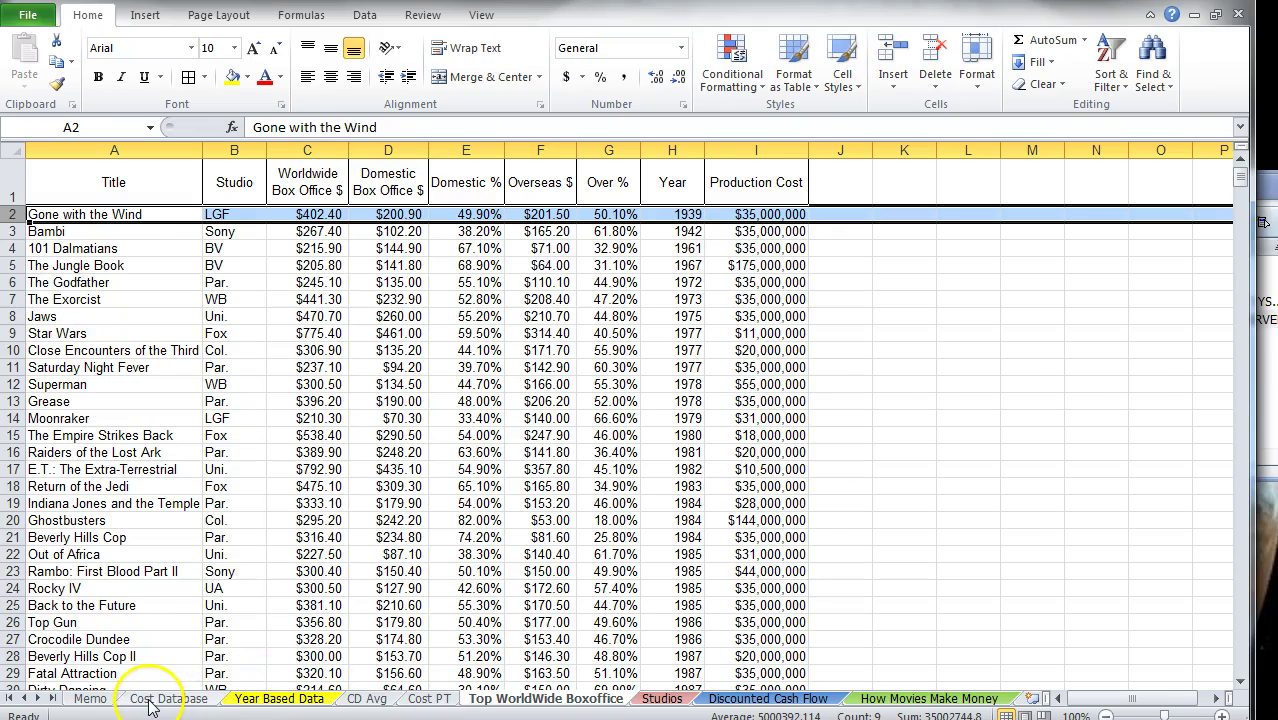
left_click(89, 698)
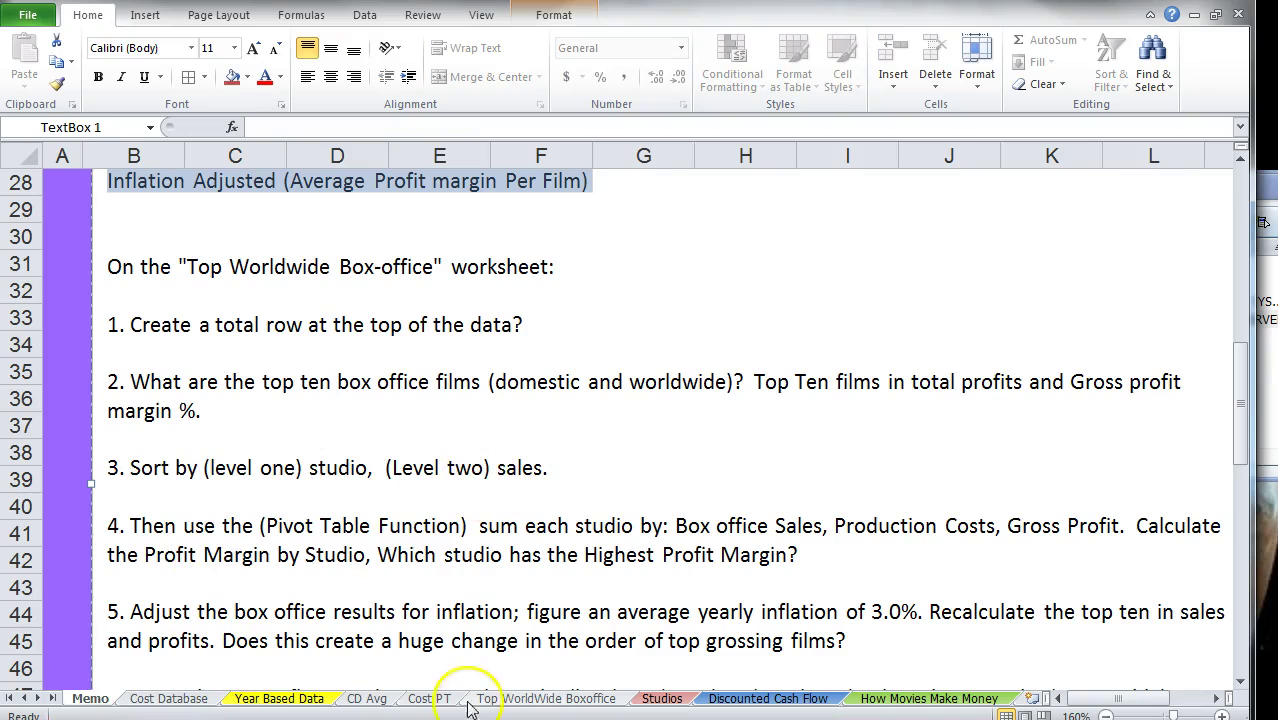
left_click(511, 698)
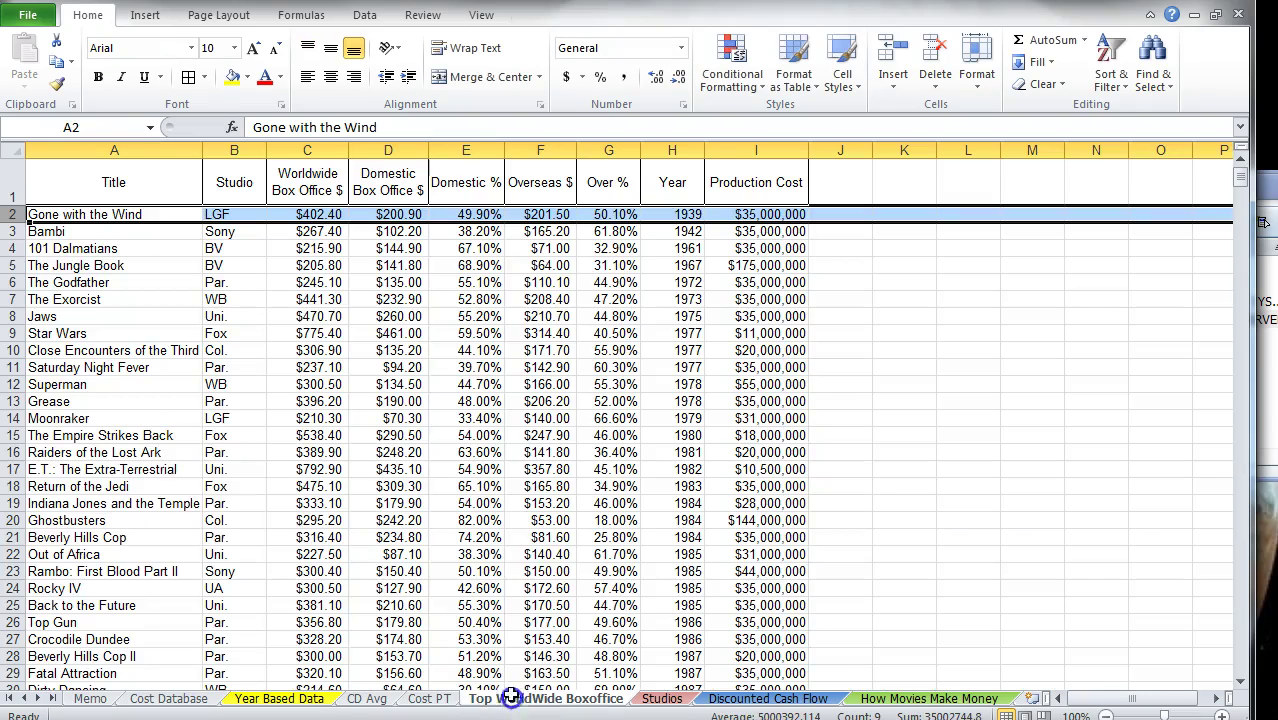
Step: Sort the film data in A1:I774 by Studio from A to Z, then by Worldwide Box Office $ in ascending order
key("ctrl+Home")
key("shift+Down")
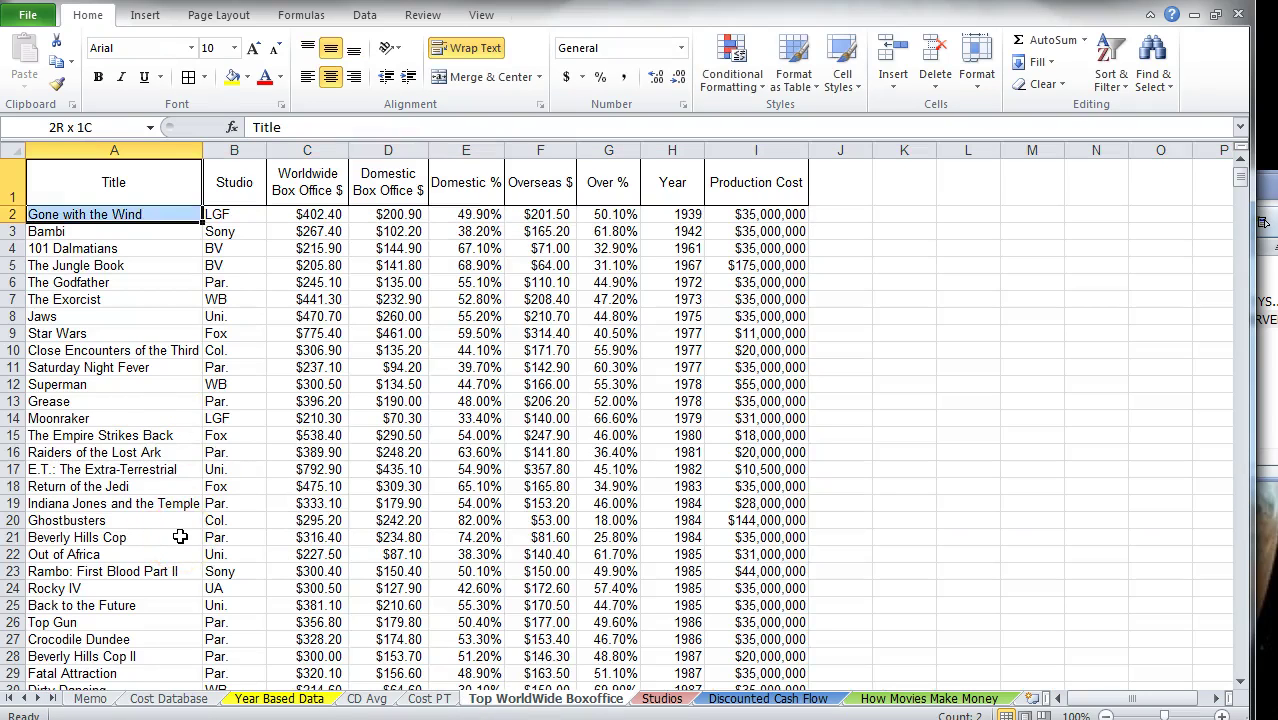
key("ctrl+shift+Down")
key("shift+Right")
key("shift+Right")
key("shift+Right")
key("shift+Right")
key("shift+Right")
key("shift+Right")
key("shift+Right")
key("shift+Right")
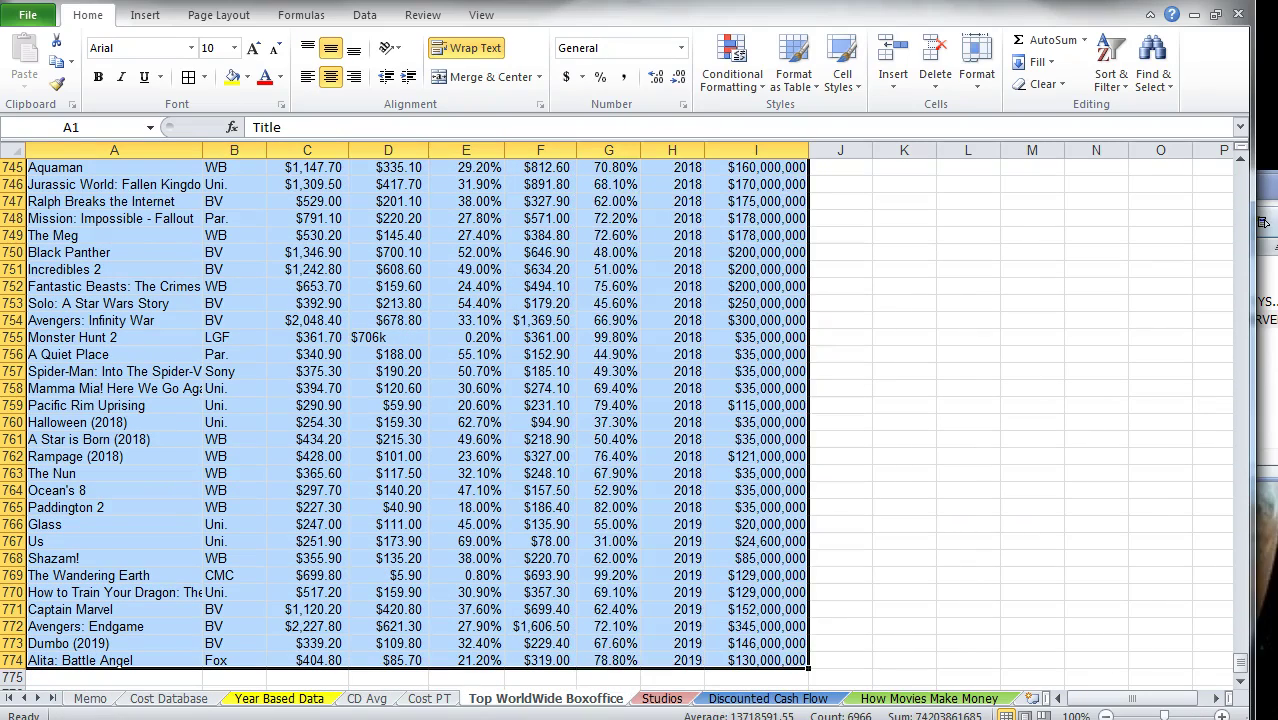
left_click_drag(1238, 662, 1268, 172)
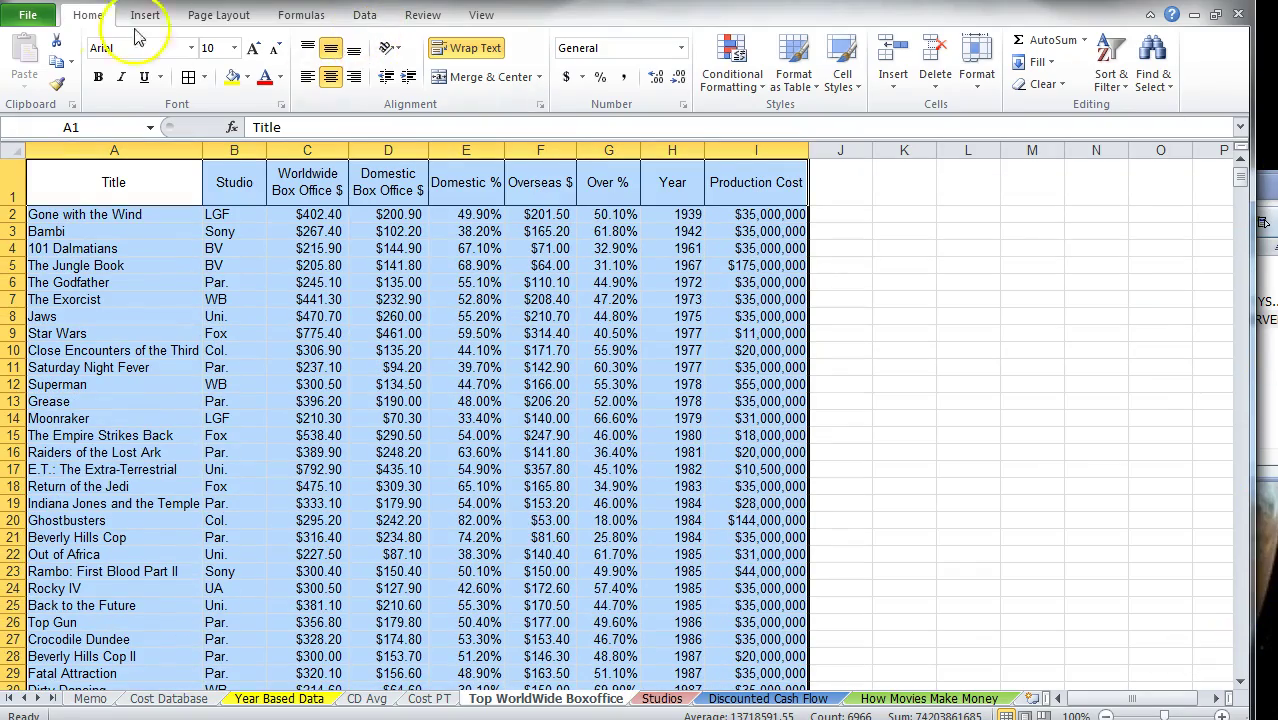
left_click(366, 16)
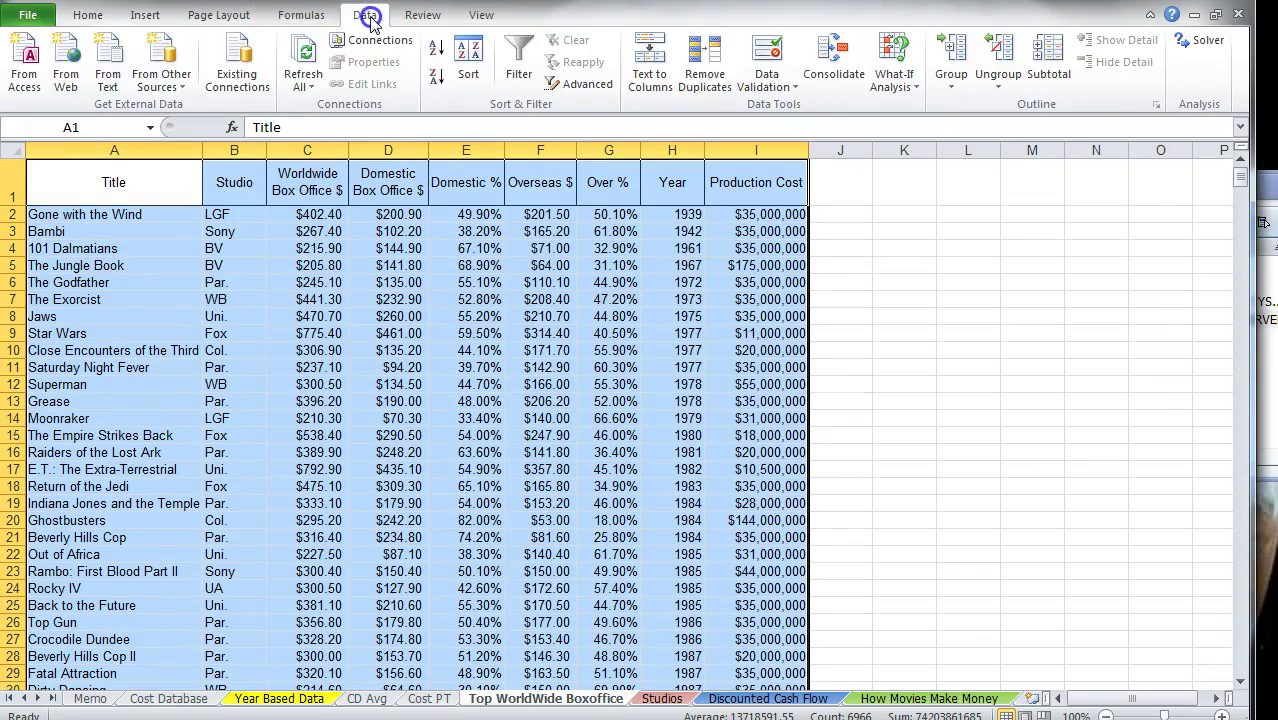
left_click(468, 62)
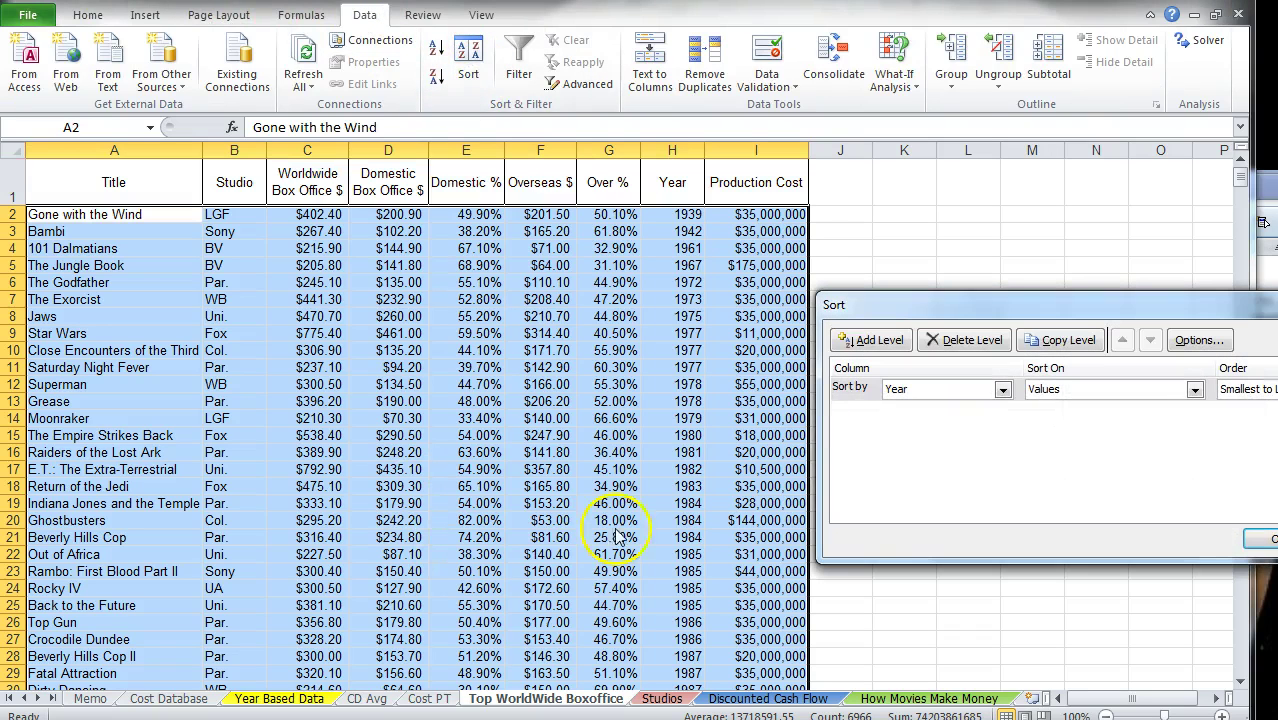
left_click_drag(1013, 306, 763, 316)
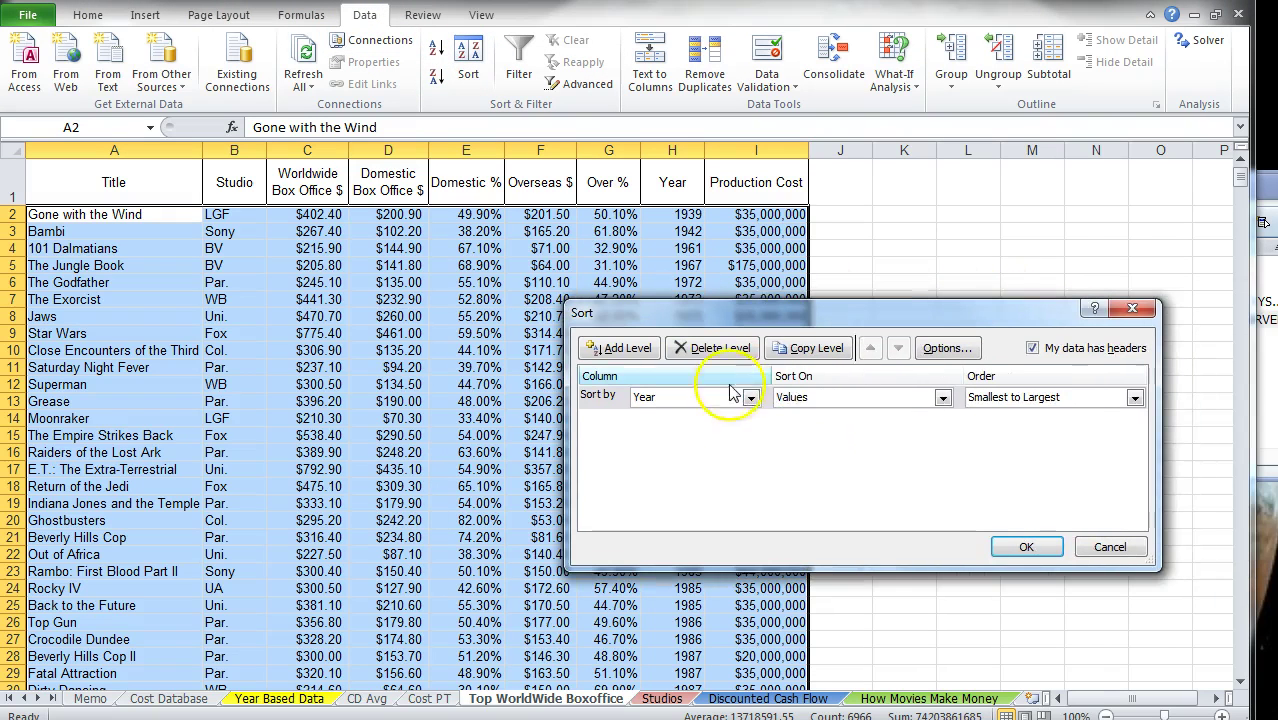
left_click(751, 398)
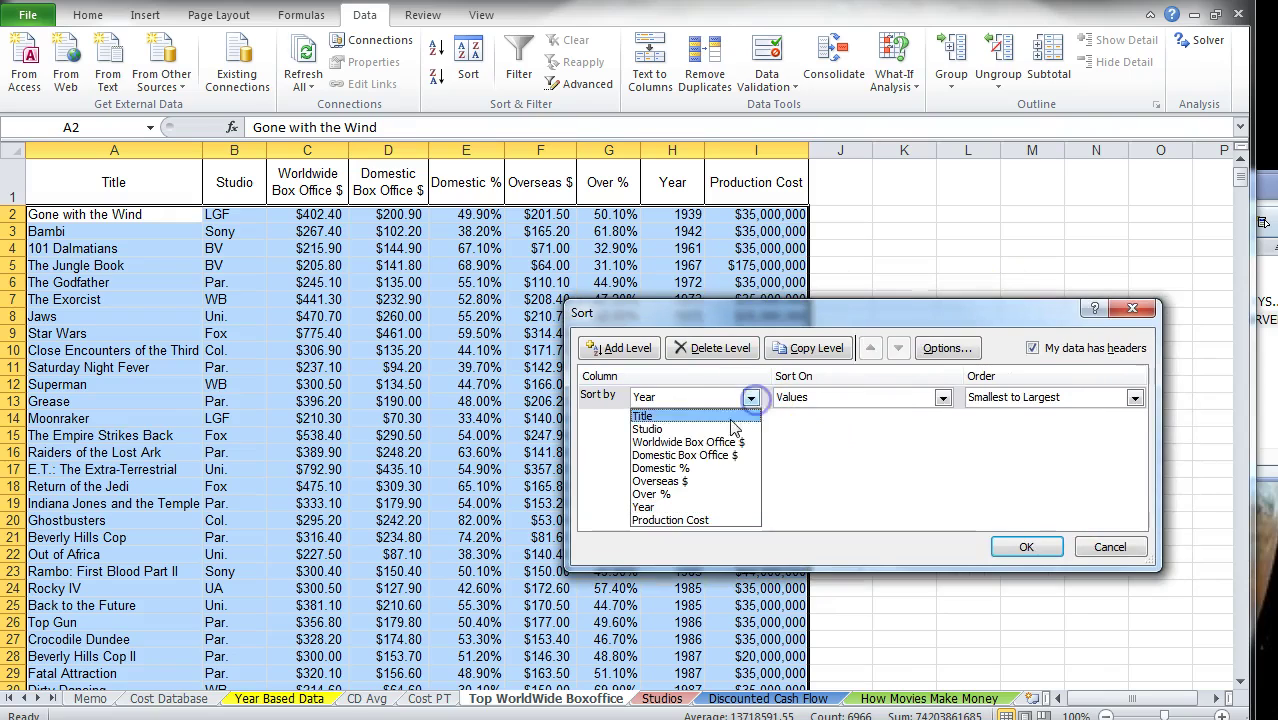
left_click(695, 434)
left_click(624, 349)
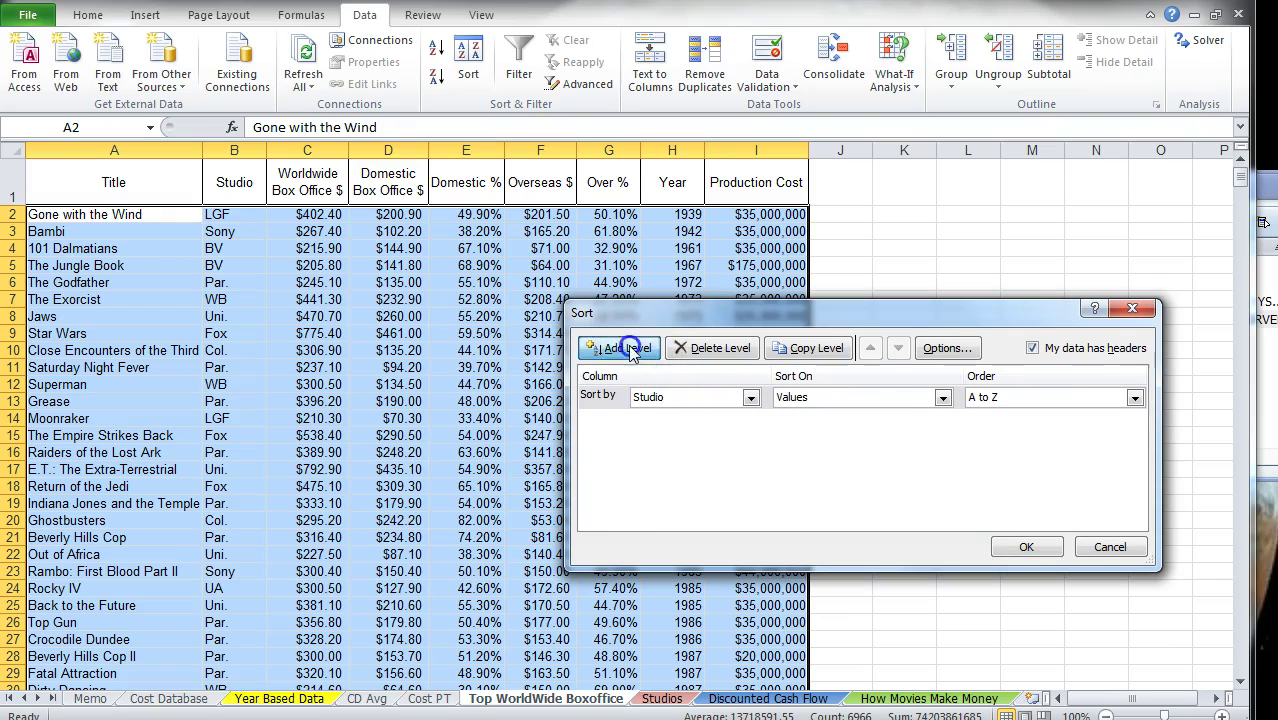
left_click(750, 420)
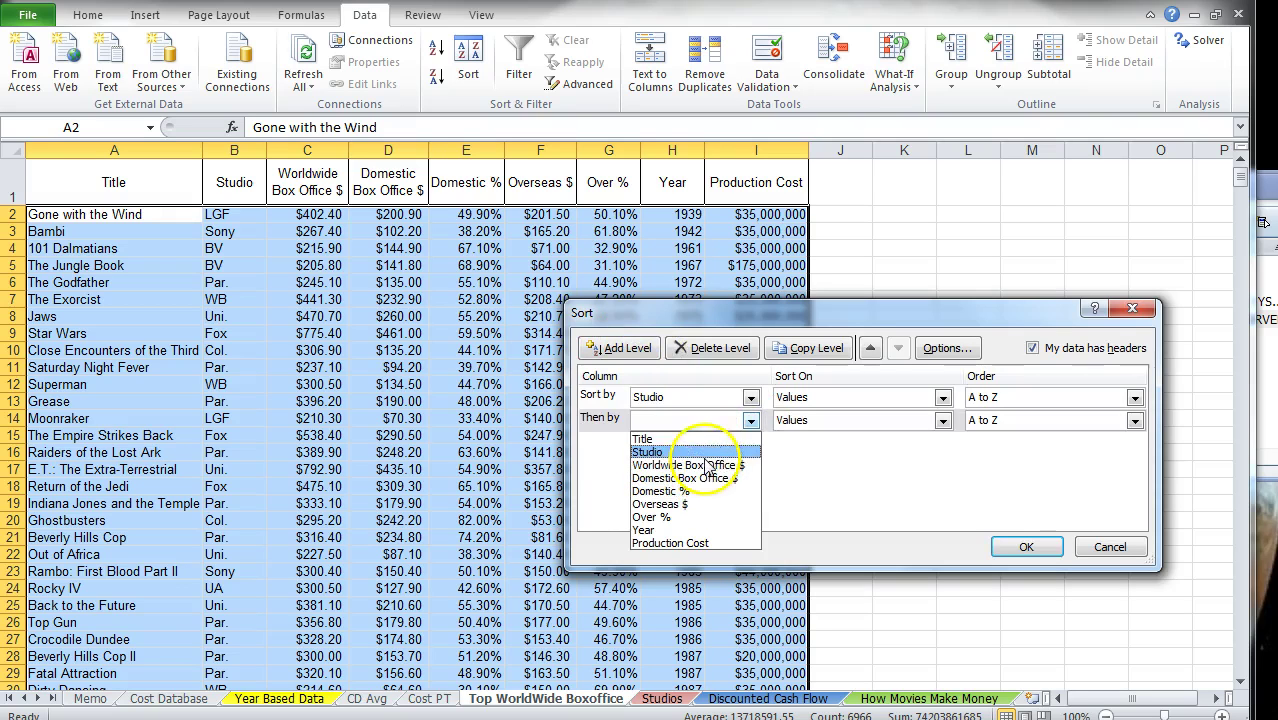
left_click(700, 466)
left_click(1008, 552)
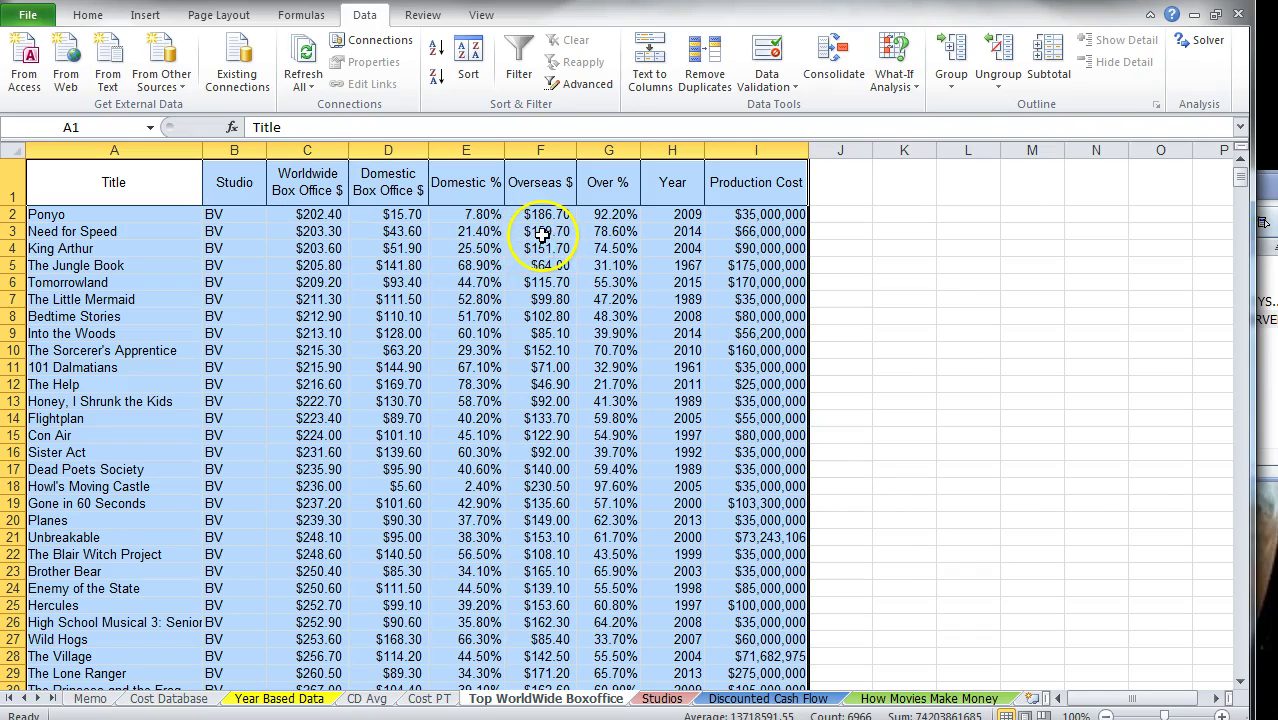
left_click(322, 214)
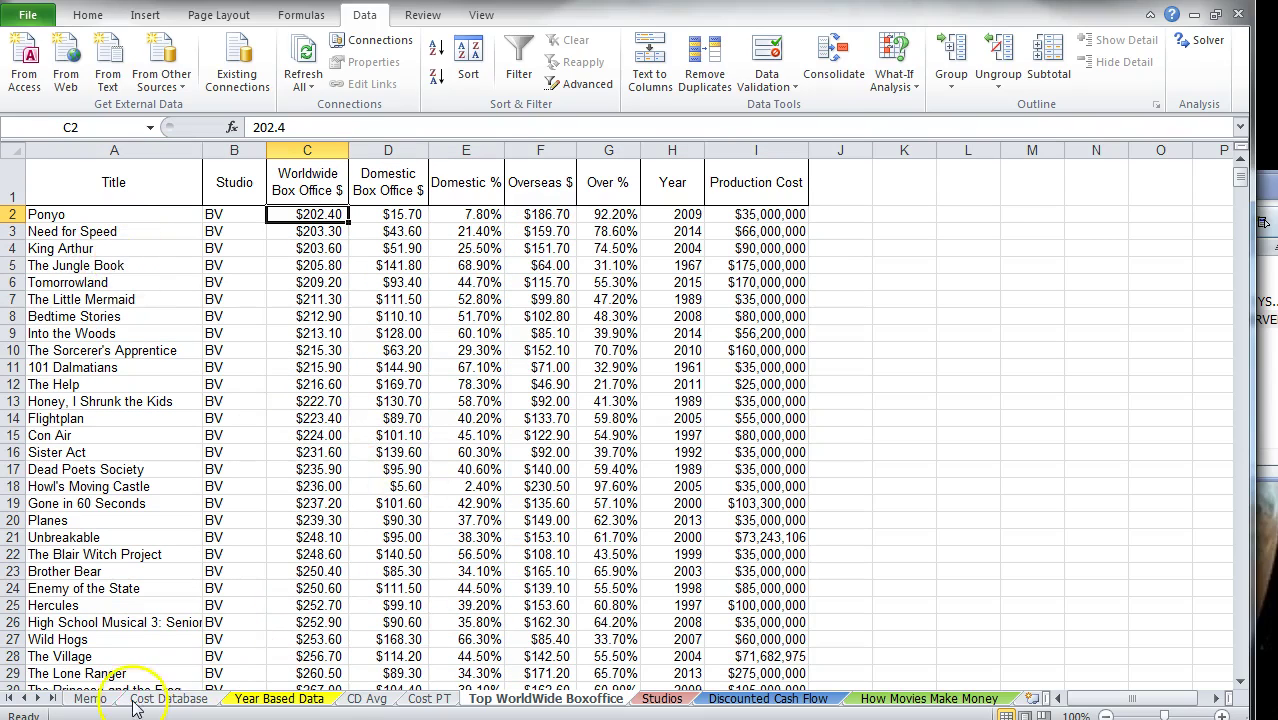
Step: Insert a blank row directly below the headers on Top WorldWide Boxoffice and label it Total in A2
left_click(95, 700)
scroll(262, 467, "up", 1)
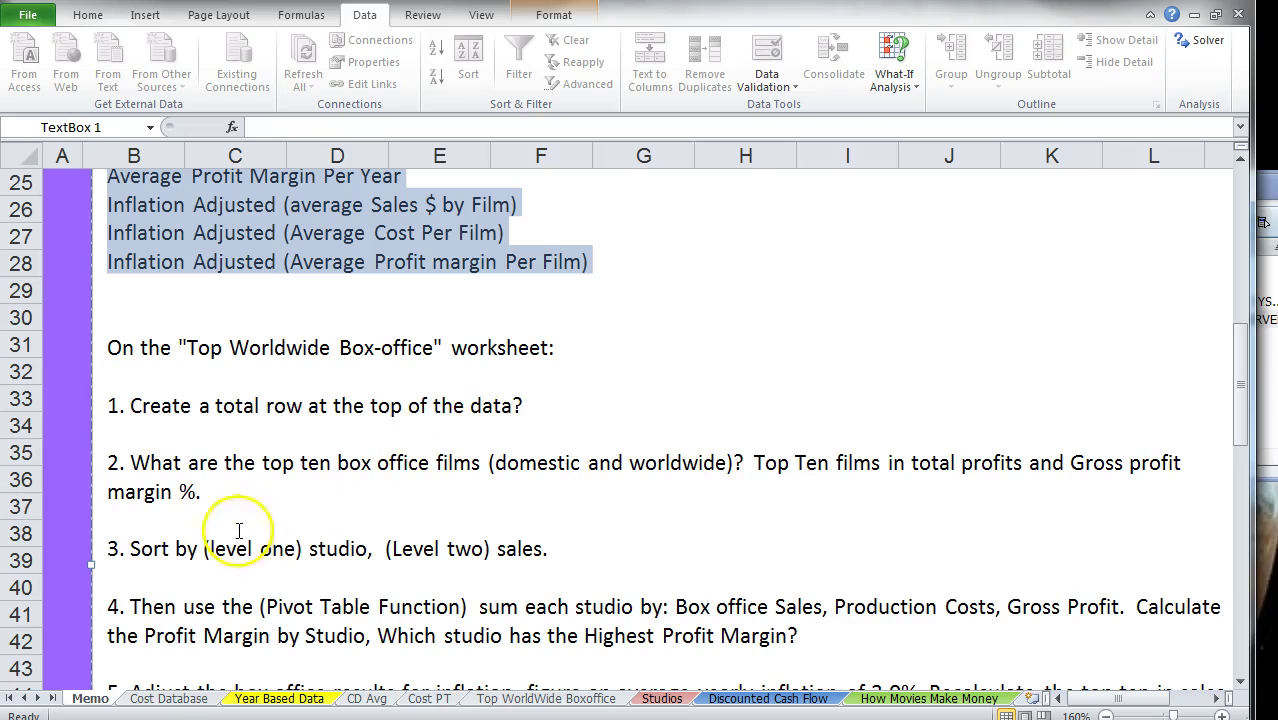
left_click(510, 699)
left_click(15, 214)
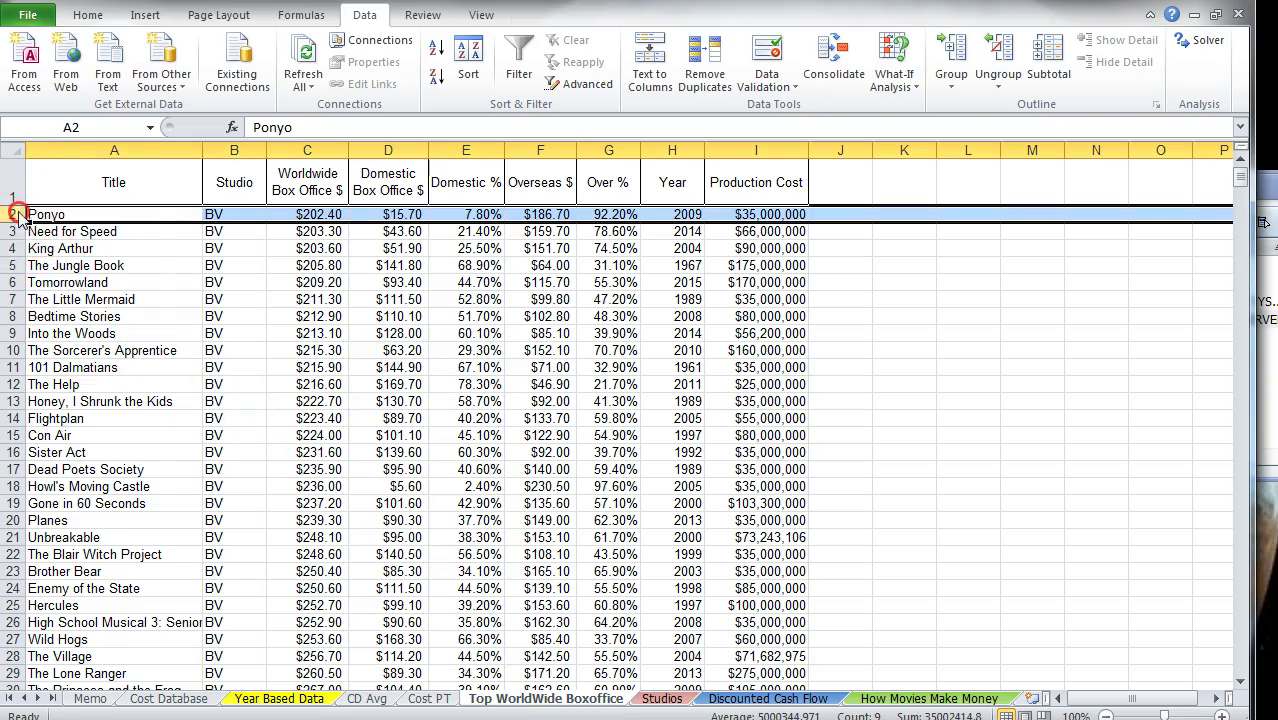
right_click(15, 214)
left_click(50, 336)
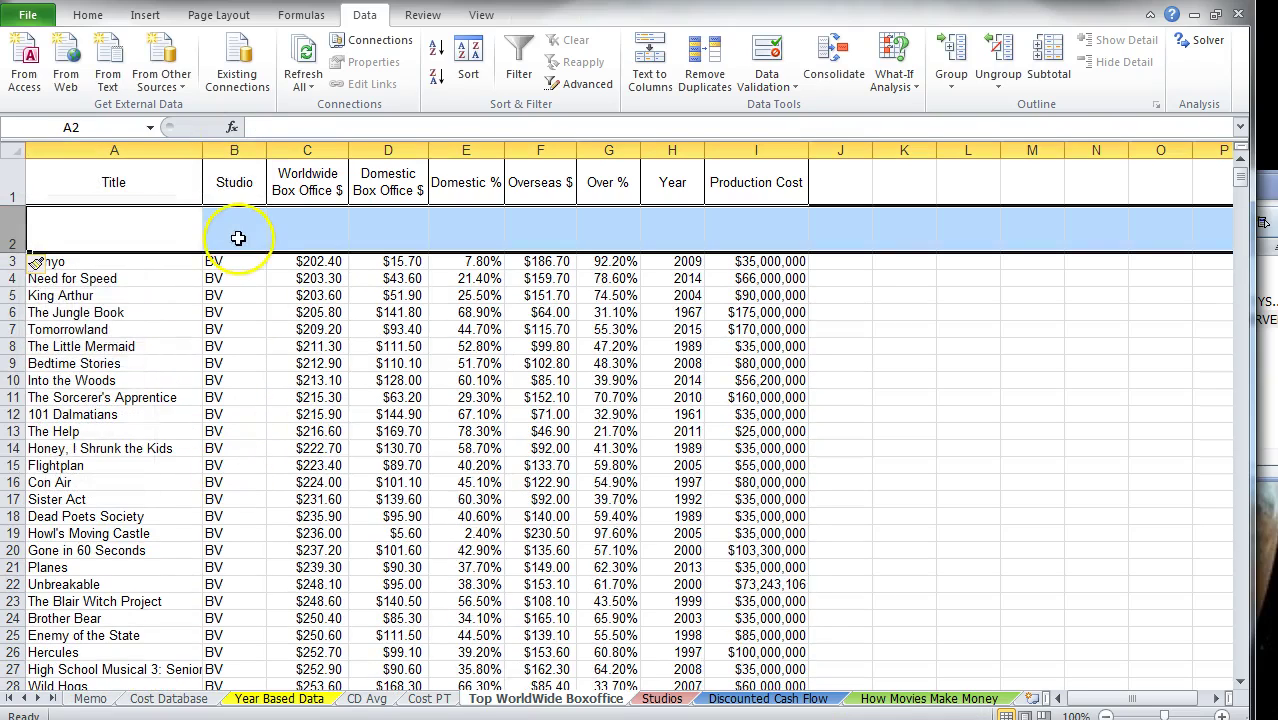
left_click(140, 235)
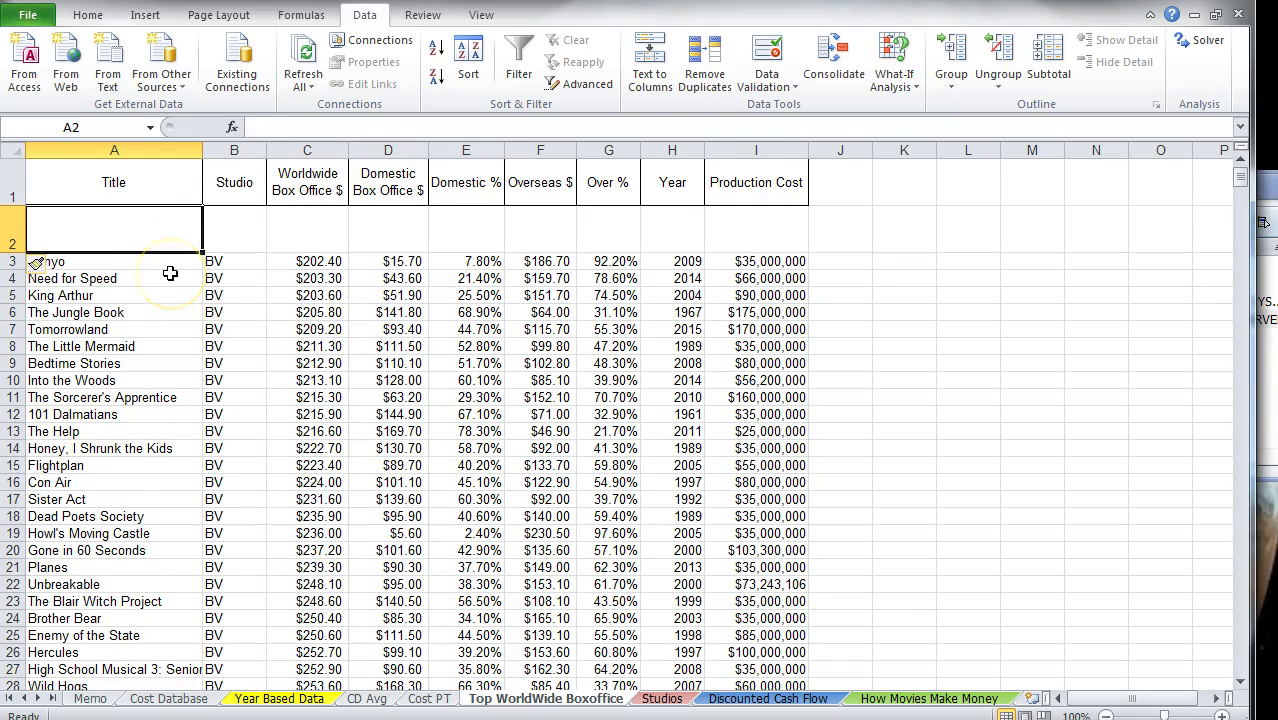
type("Total")
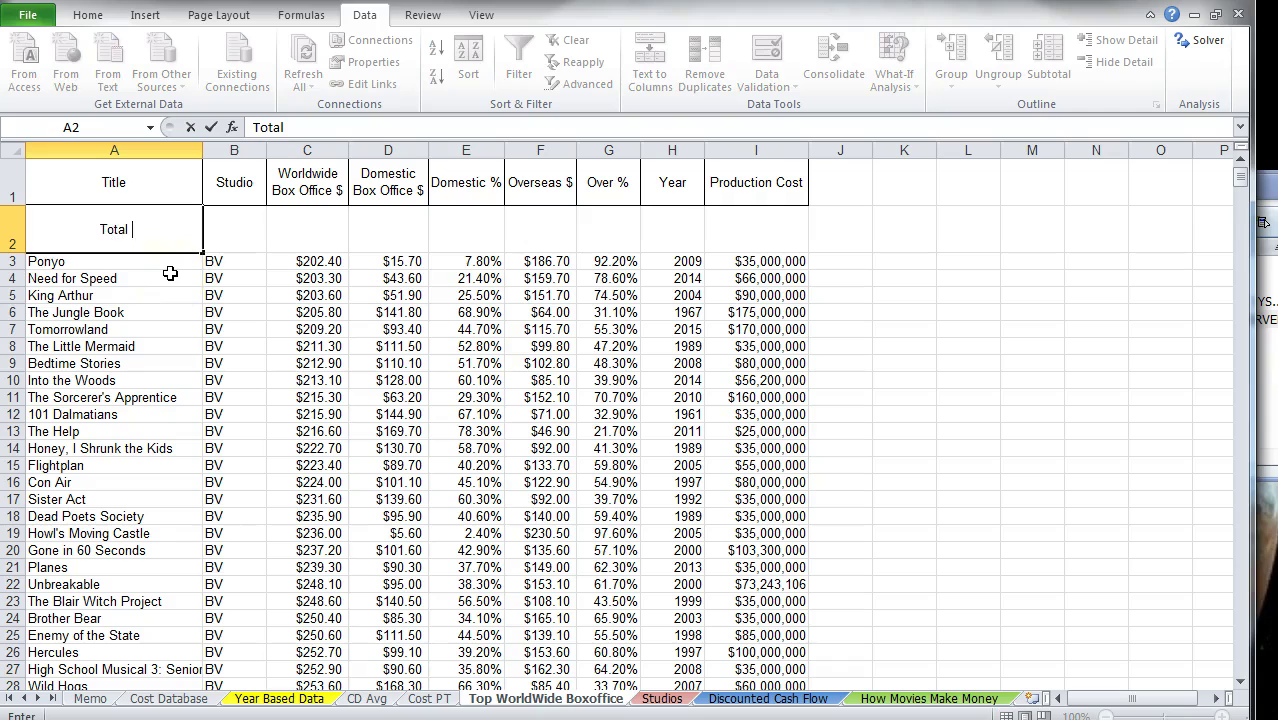
Step: Total the Worldwide Box Office $ column in C2 with the formula =SUM(C3:C775)
key("Tab")
key("Tab")
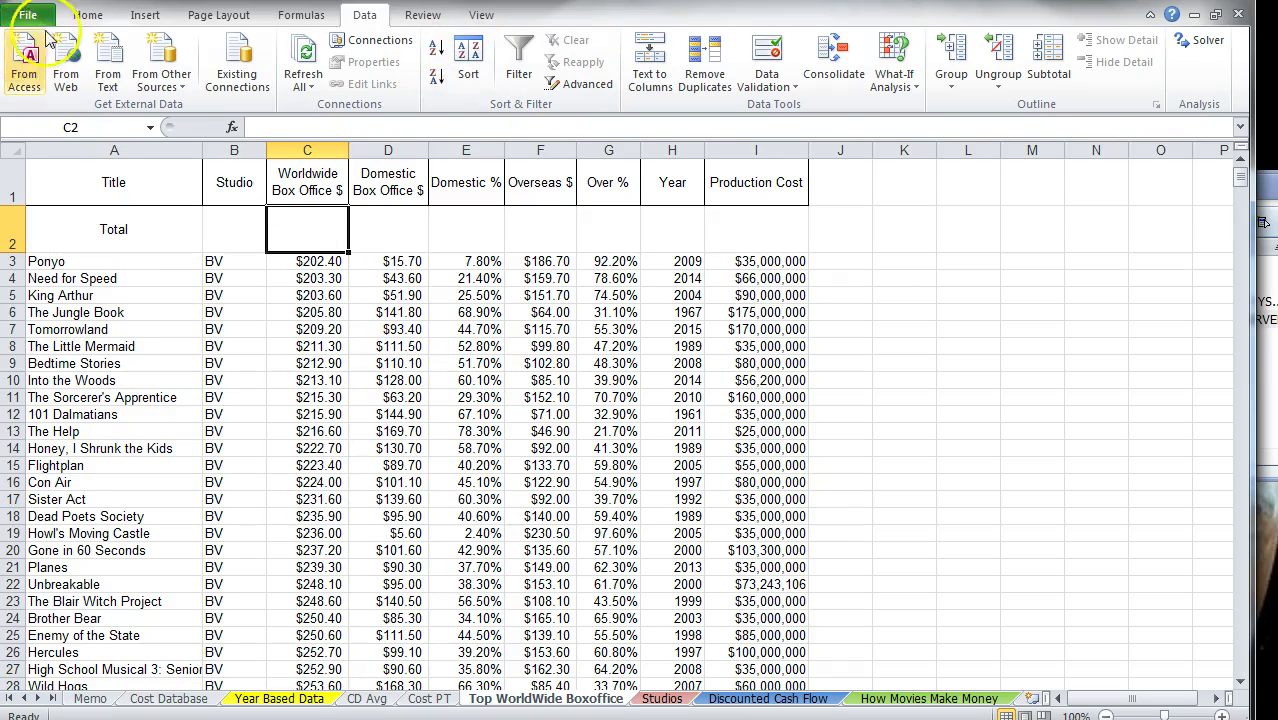
left_click(87, 14)
left_click(1022, 48)
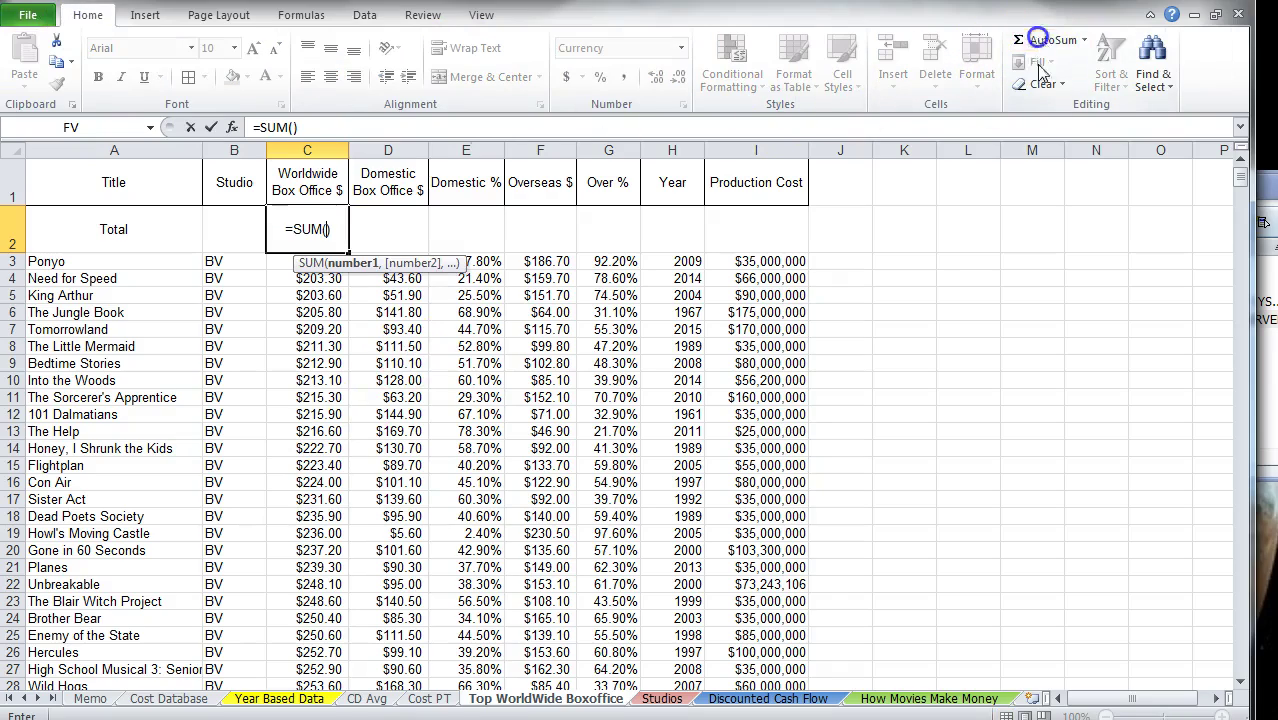
key("Down")
key("ctrl+shift+Down")
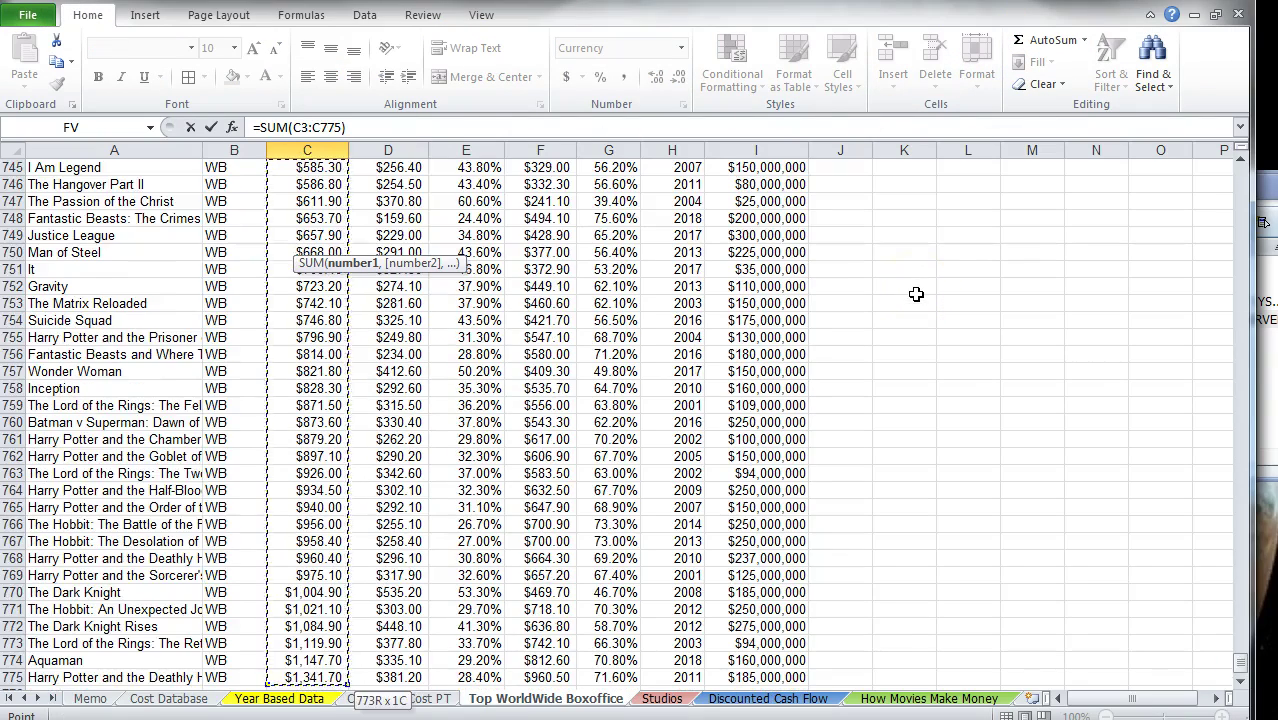
key("Return")
key("Up")
key("Up")
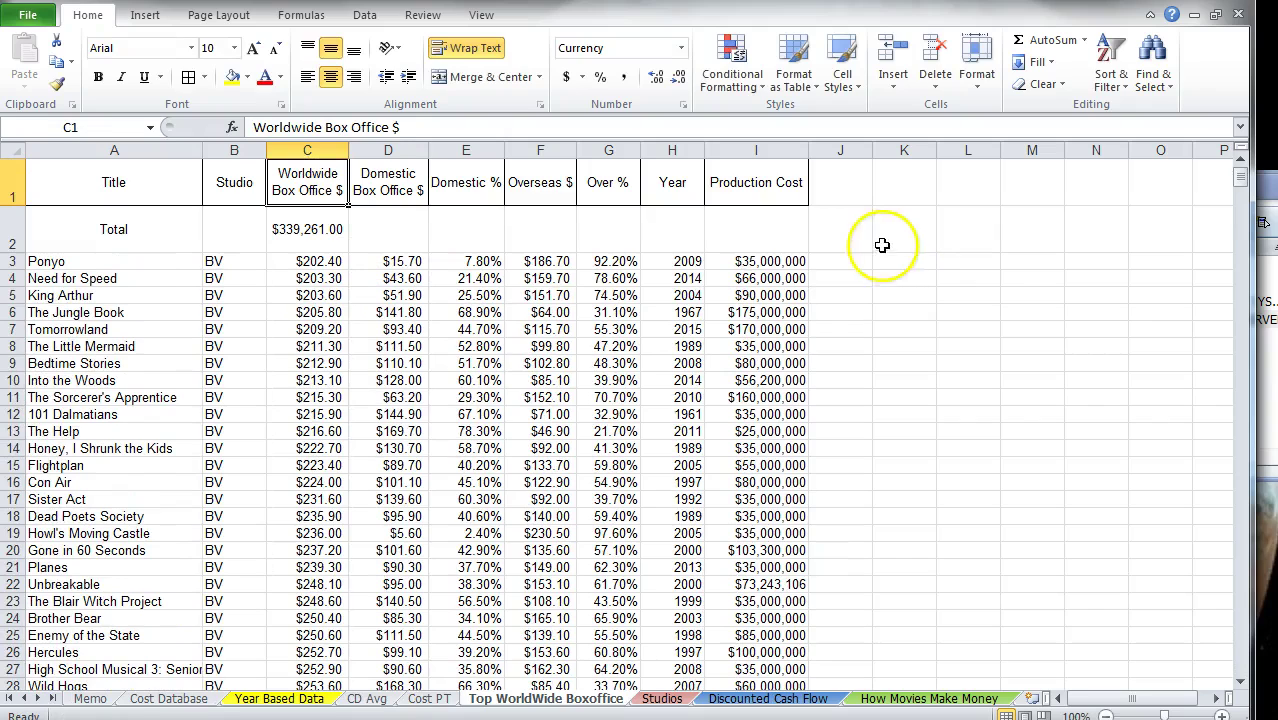
Step: Copy the sum formula from C2 to the Domestic Box Office $, Overseas $ and Production Cost columns in D2, F2 and I2
left_click(332, 229)
left_click_drag(348, 256, 414, 252)
left_click(405, 222)
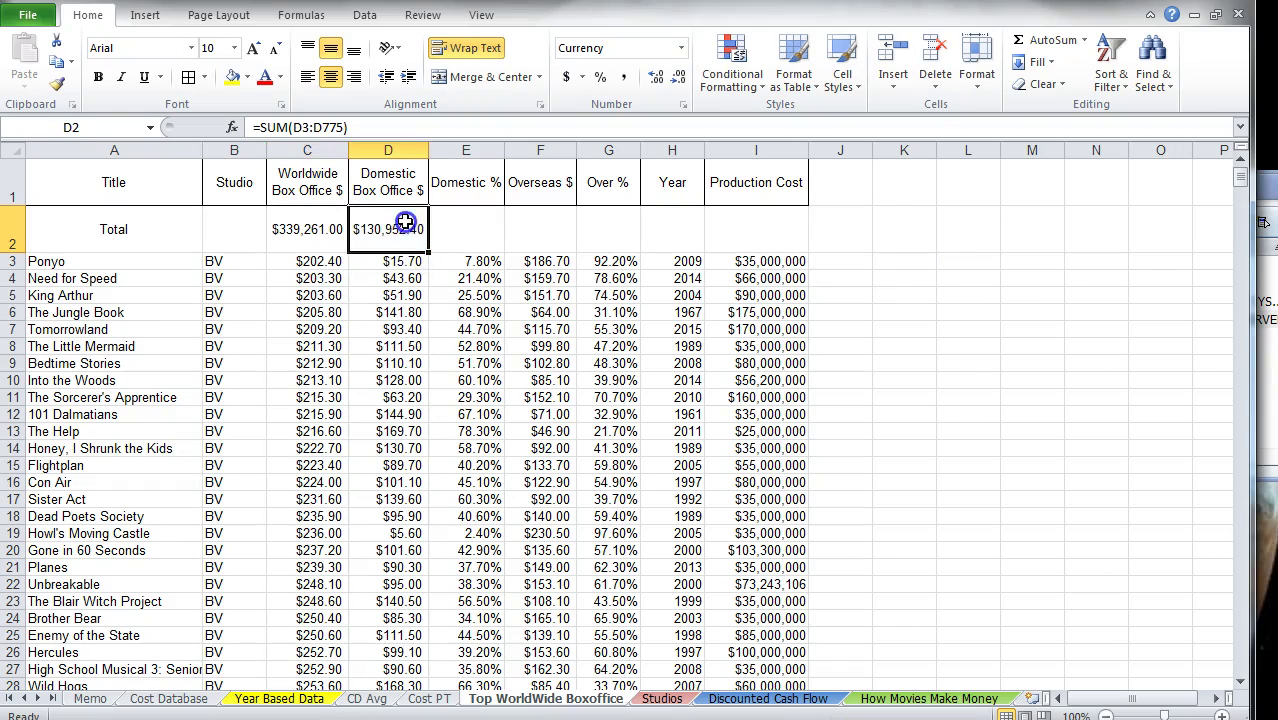
key("ctrl+c")
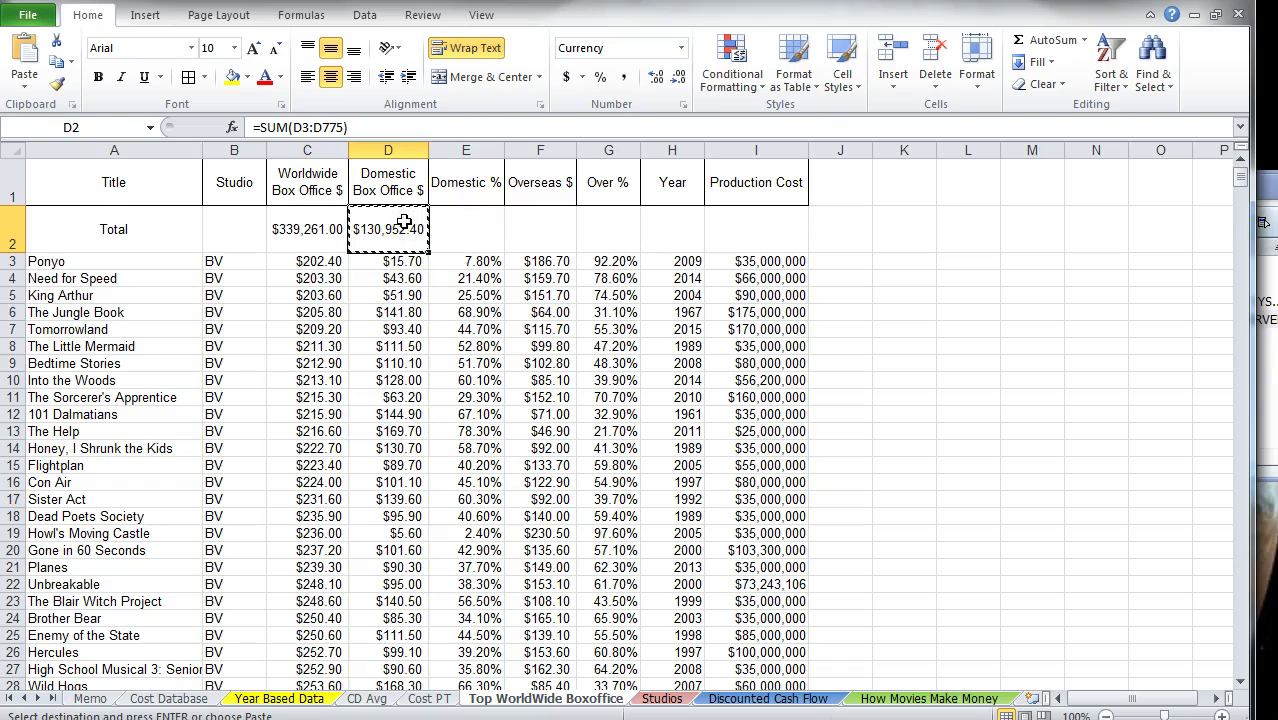
left_click(535, 232)
key("ctrl+v")
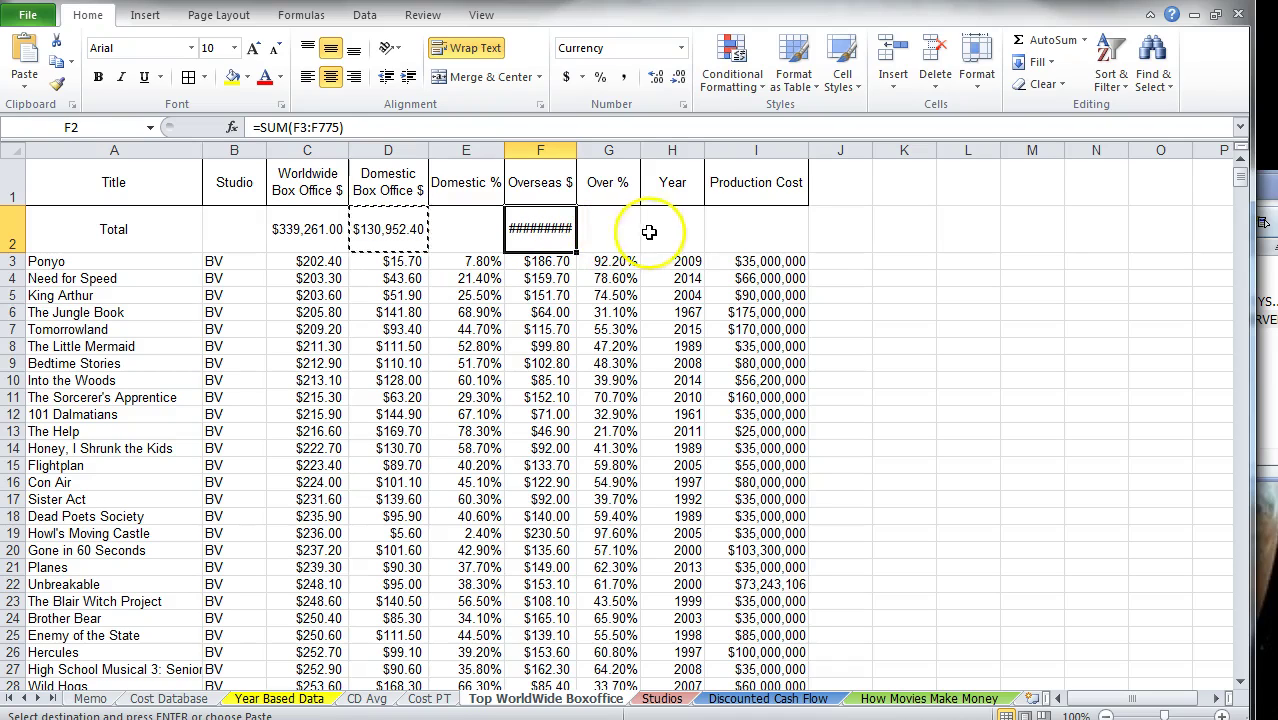
left_click(738, 228)
key("ctrl+v")
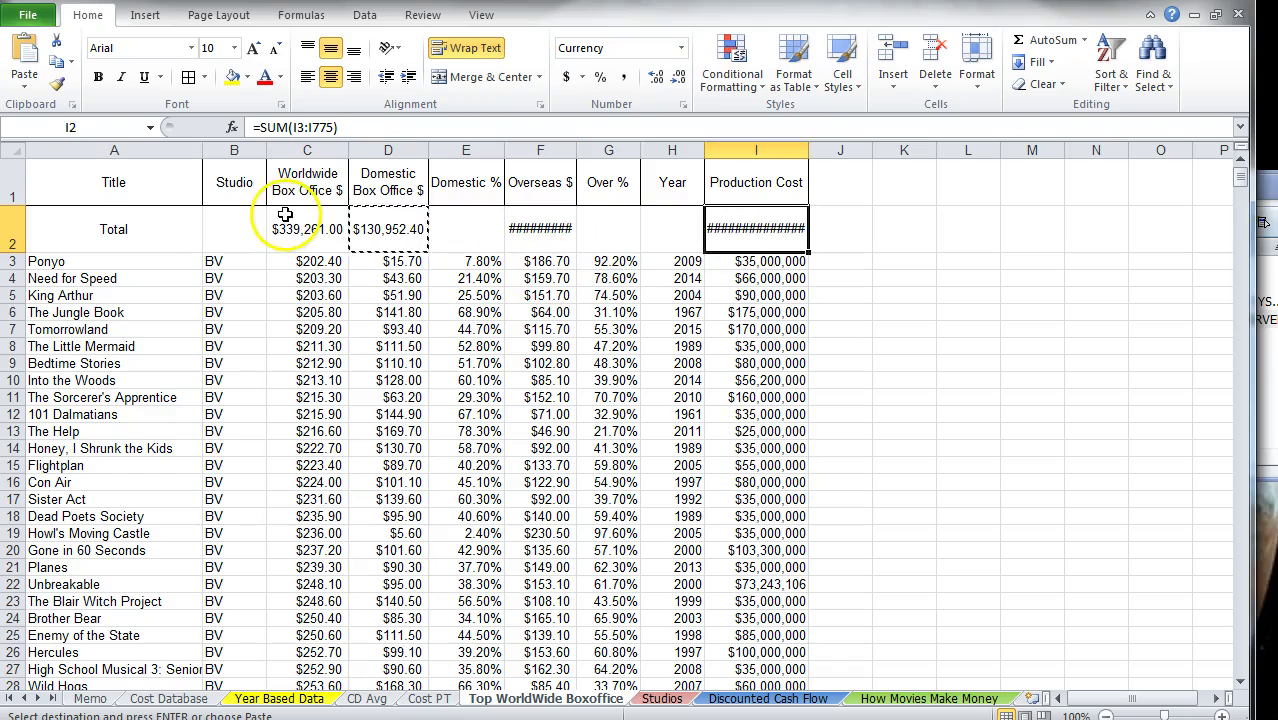
Step: Remove the decimal places from the Worldwide, Domestic and Production Cost totals in C2, D2 and I2
left_click(285, 214)
left_click(680, 80)
left_click(683, 85)
left_click(327, 226)
left_click(45, 88)
left_click(366, 220)
left_click(57, 84)
left_click(740, 234)
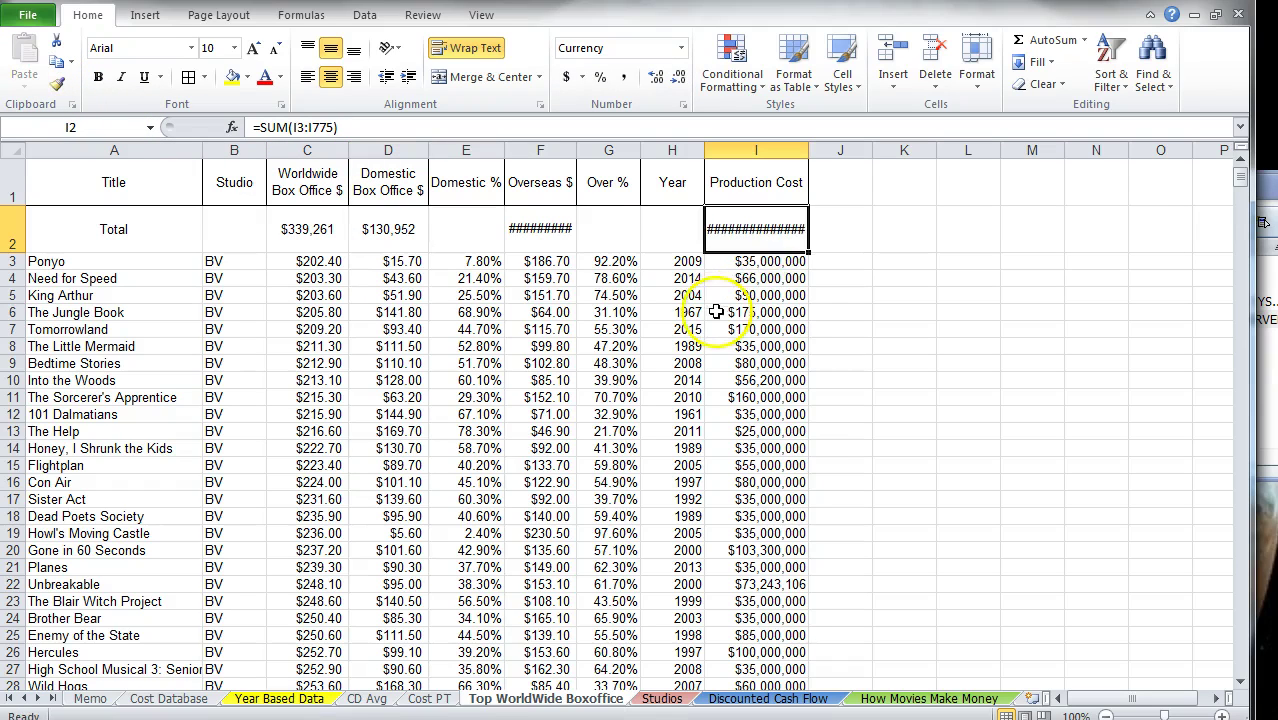
left_click(682, 84)
Step: Widen the Production Cost and Overseas $ columns enough to display their totals in full
left_click_drag(808, 152, 831, 152)
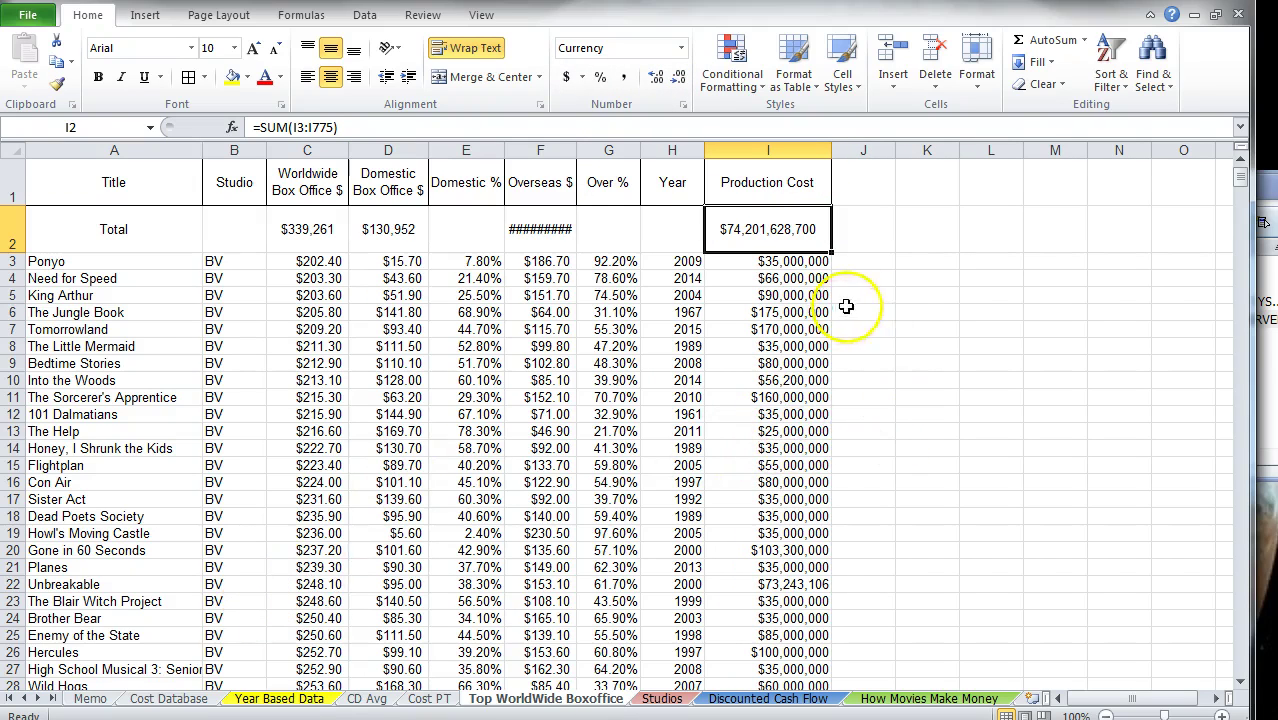
left_click(785, 262)
left_click(290, 262)
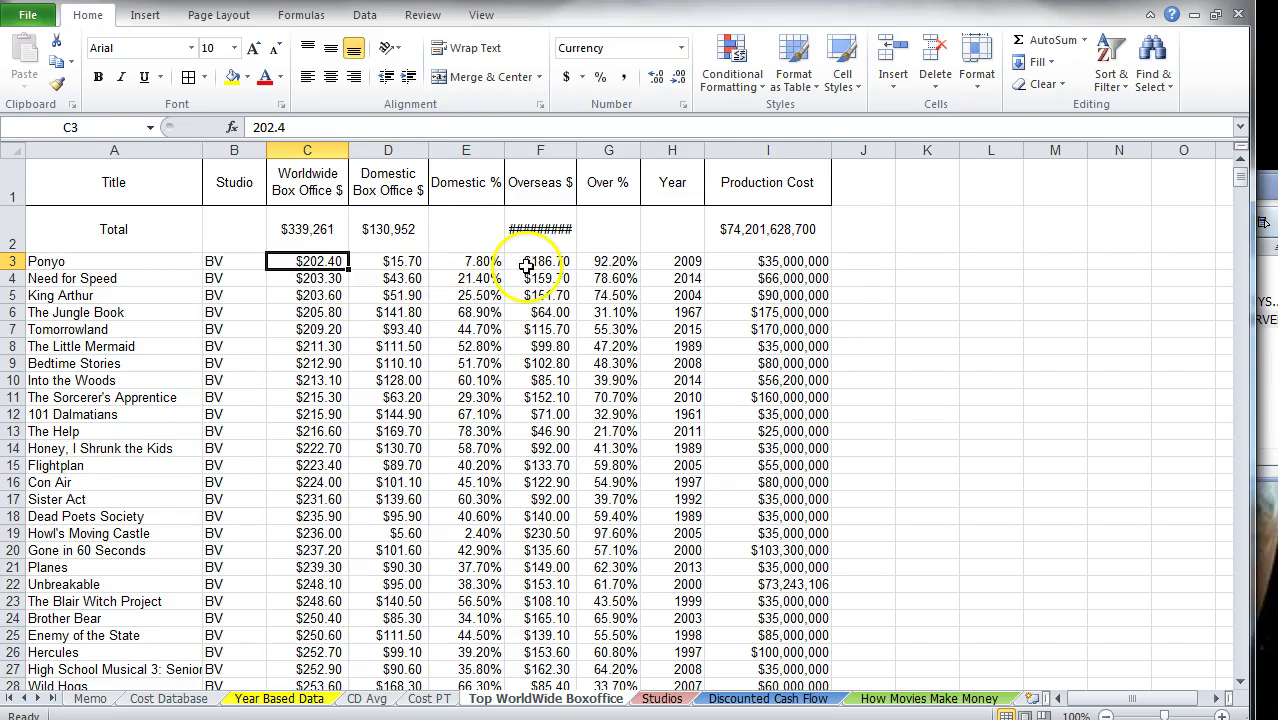
left_click_drag(578, 149, 608, 149)
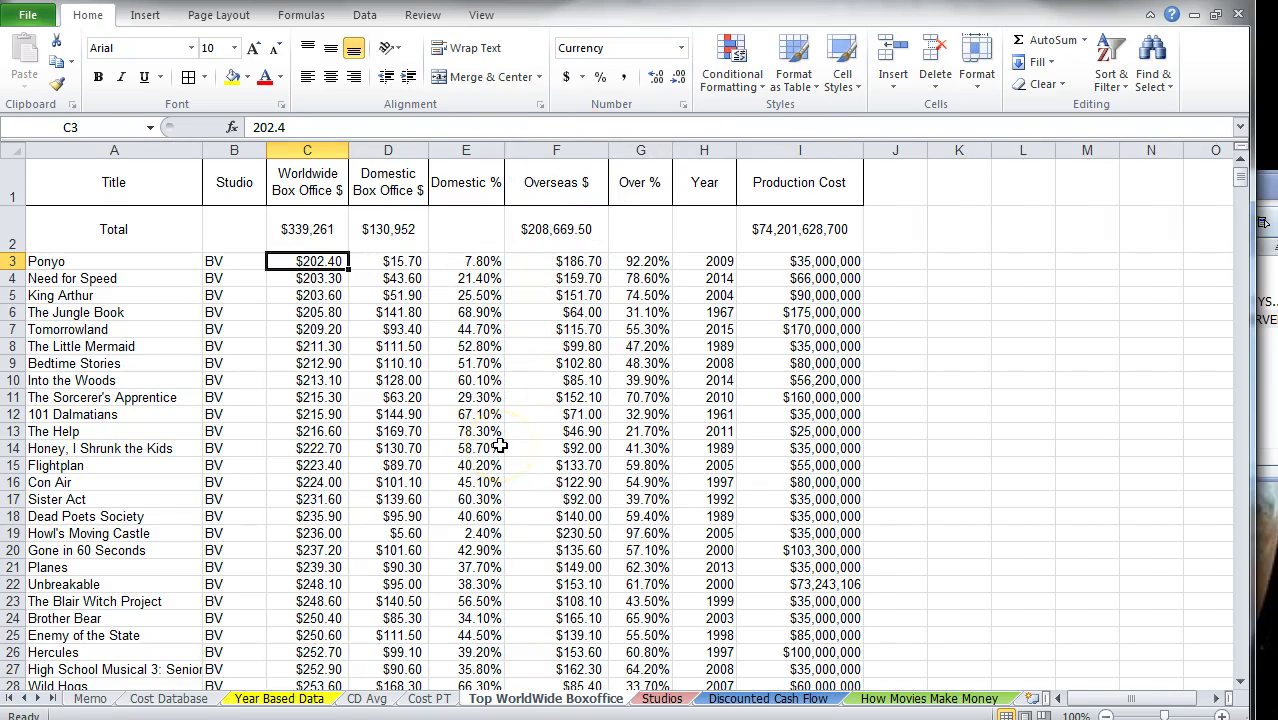